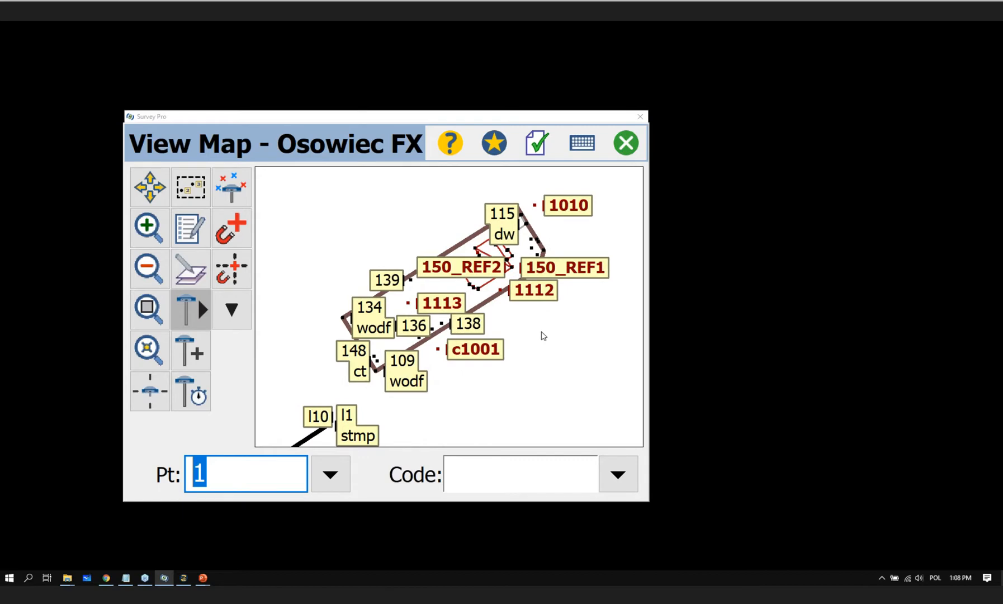
Step: Examine the surveyed points and linework on the job map, from the building outlines to the fence corner near point 109
scroll(535, 319, "up", 3)
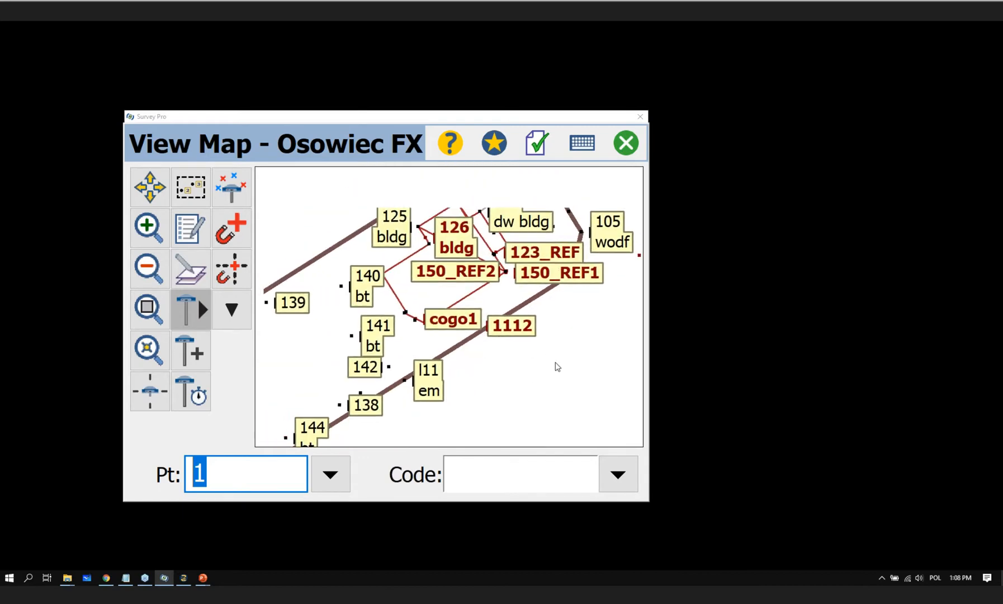
scroll(579, 343, "down", 1)
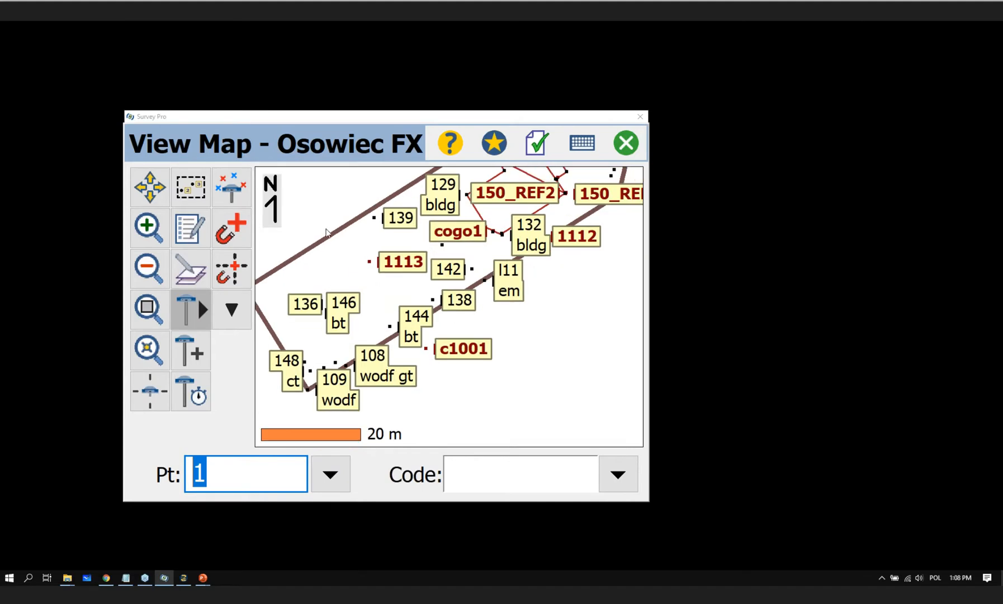
left_click_drag(551, 329, 504, 369)
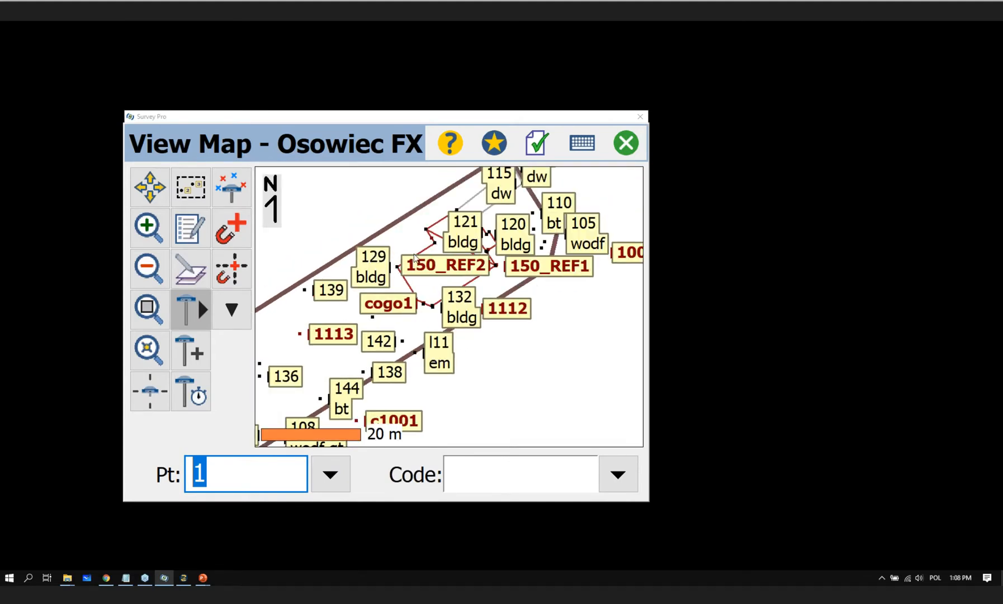
scroll(414, 258, "up", 3)
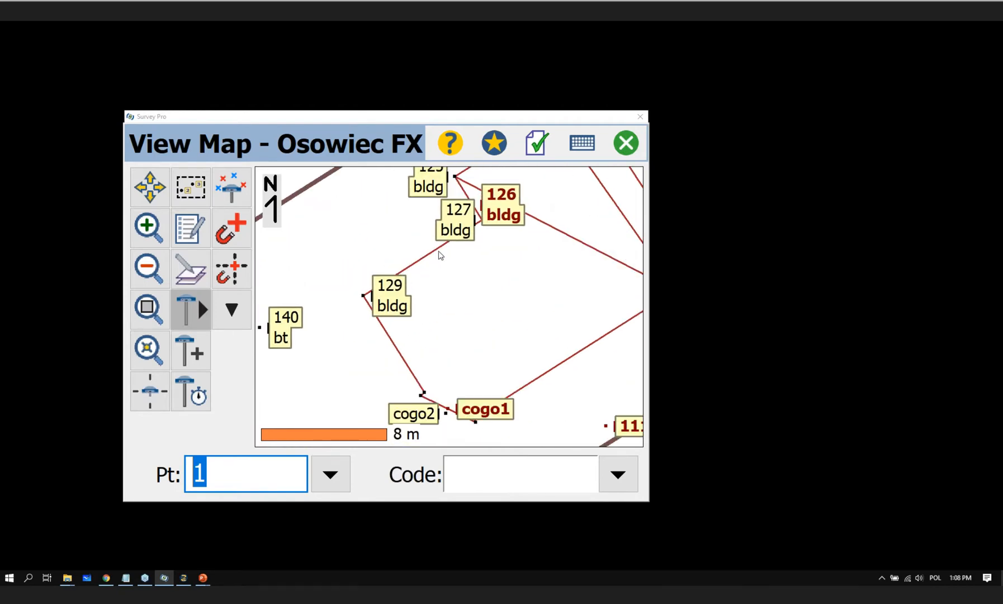
scroll(579, 328, "down", 1)
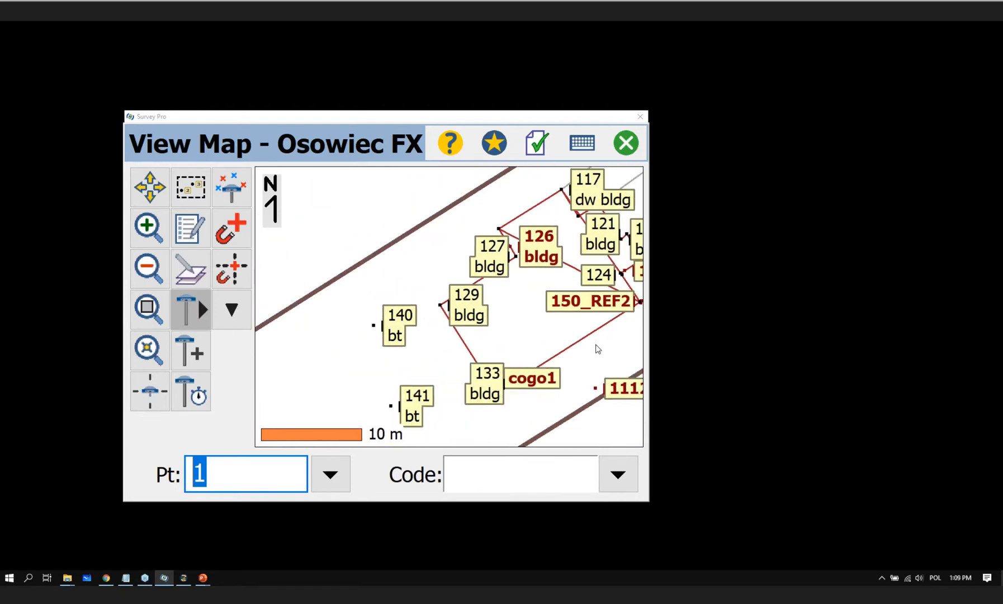
left_click_drag(600, 349, 530, 276)
left_click_drag(273, 424, 470, 299)
left_click_drag(369, 351, 423, 325)
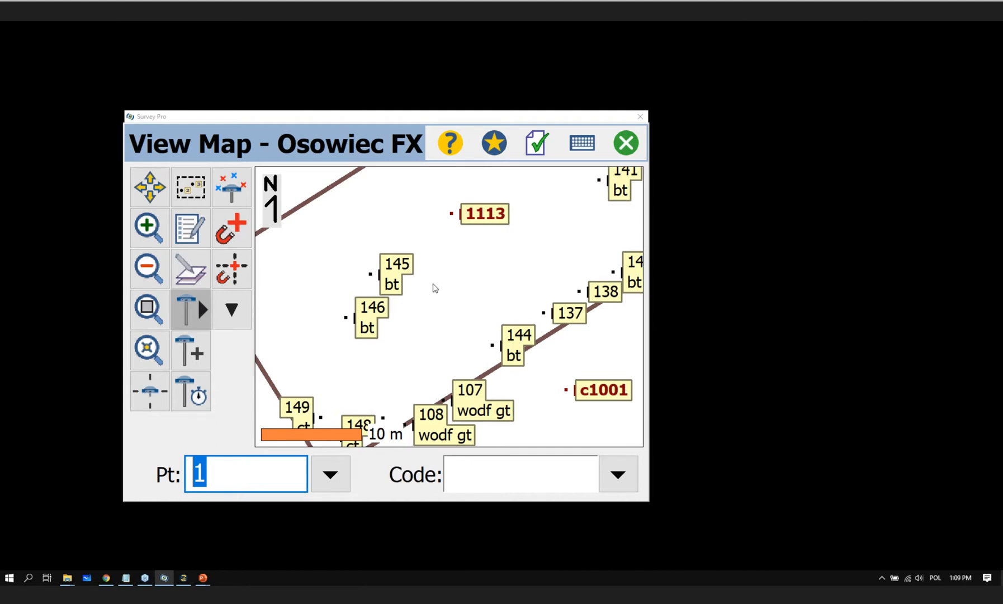
left_click_drag(439, 334, 440, 291)
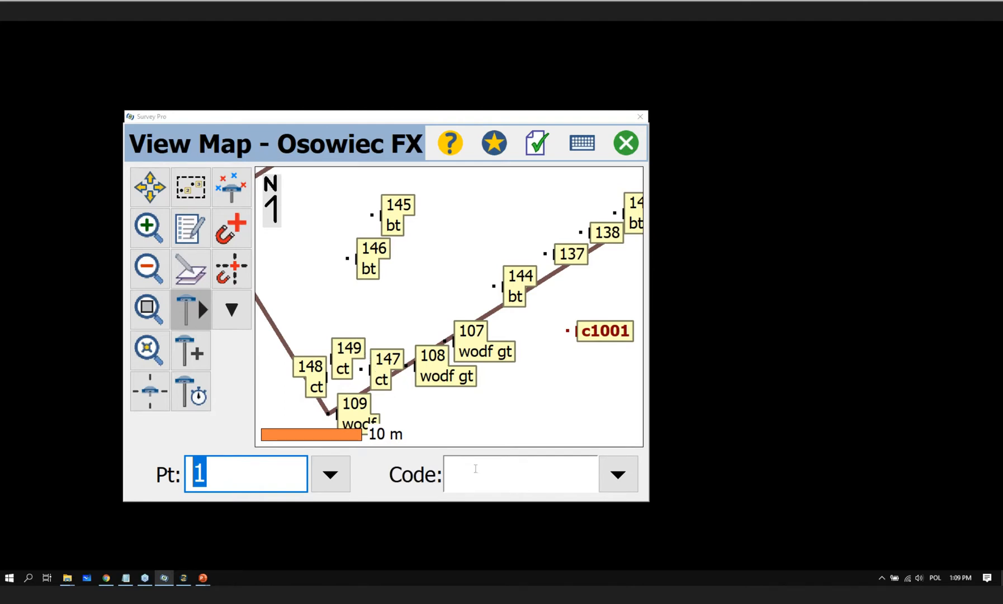
Step: Enter pipe as the point code in the map view and review the extra linework commands available for it
left_click(476, 471)
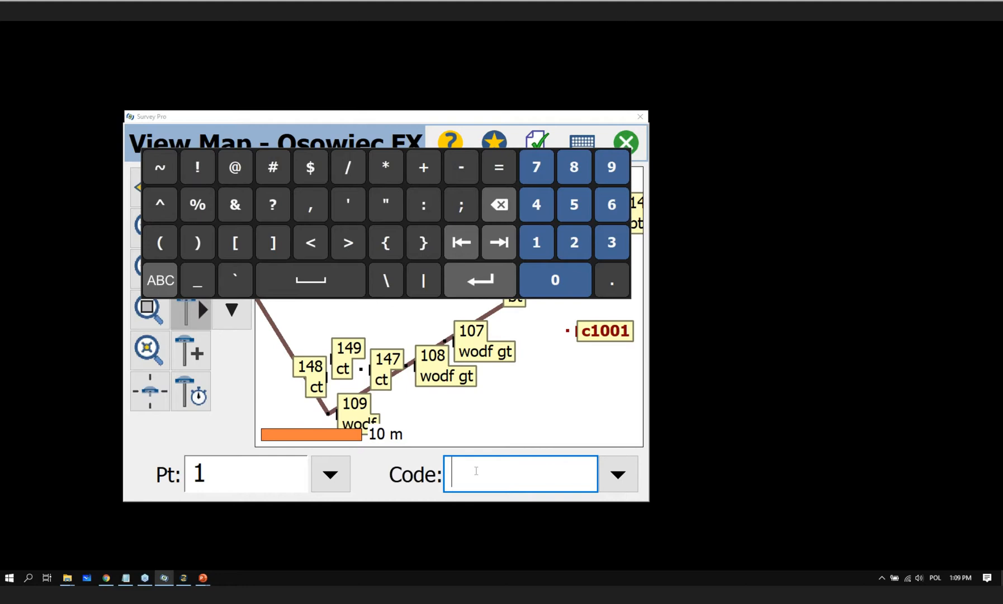
type("pipe")
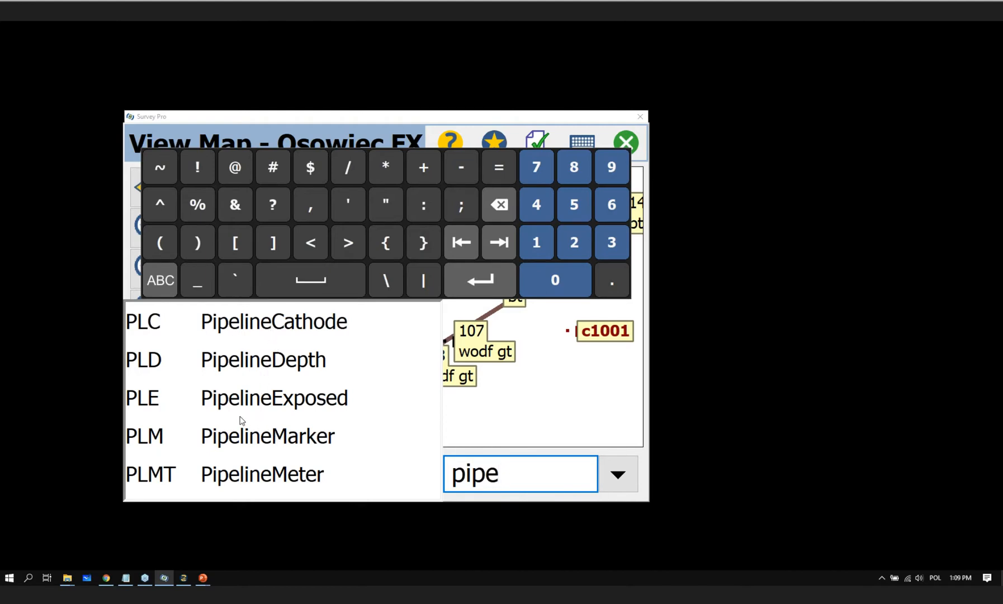
left_click(616, 476)
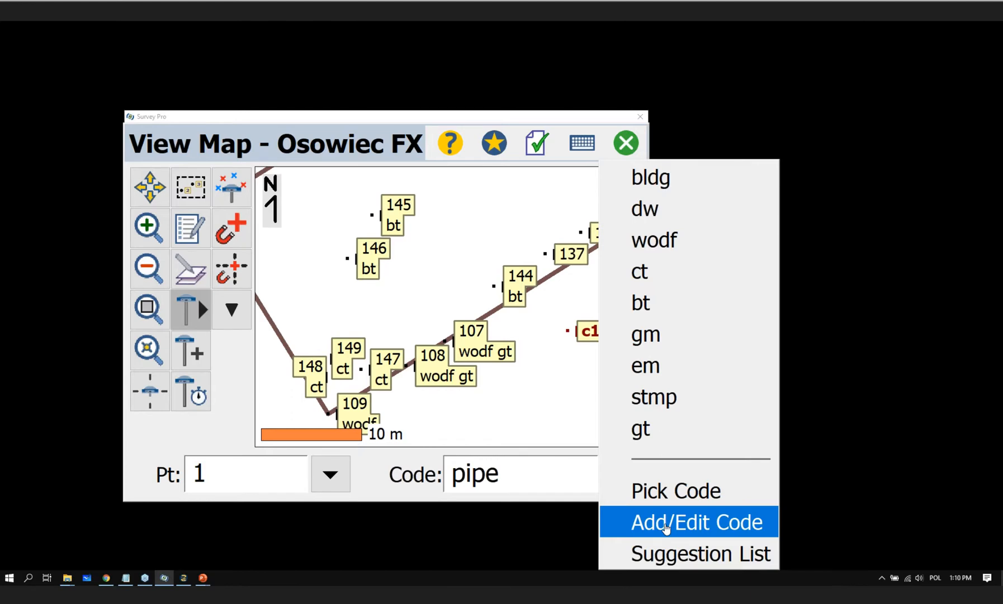
left_click(666, 528)
left_click(441, 222)
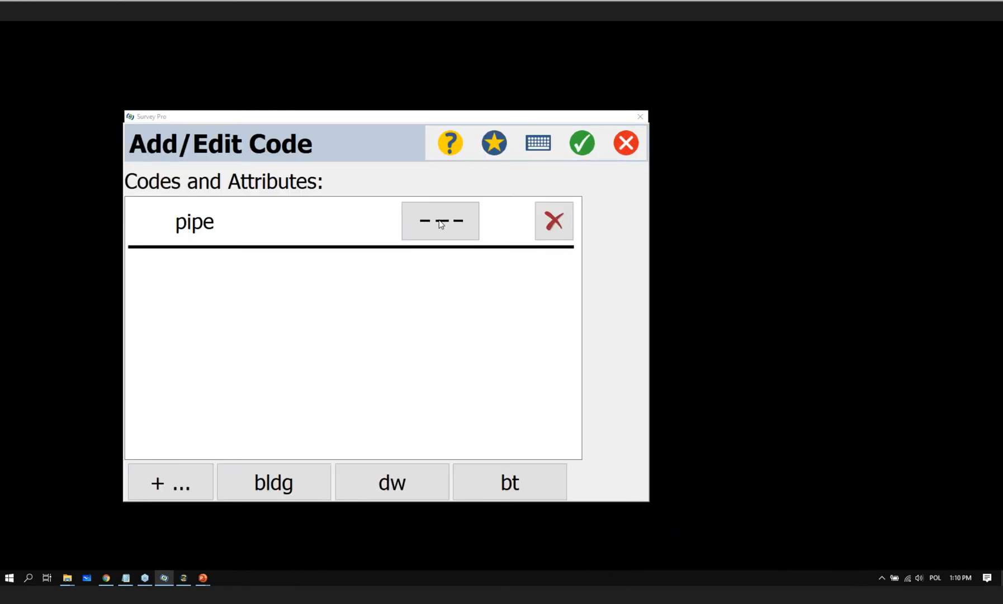
left_click_drag(625, 271, 608, 357)
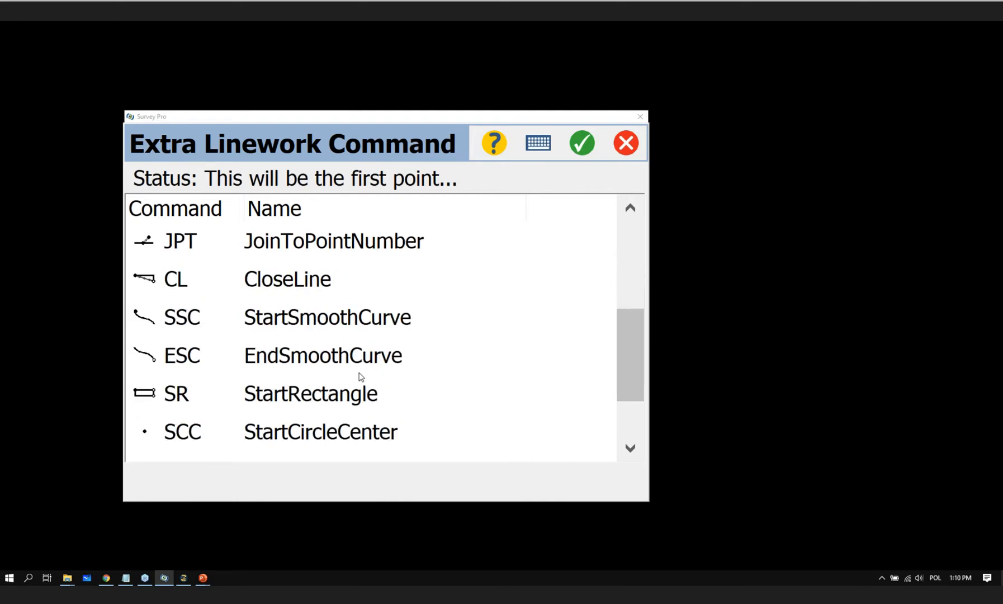
left_click_drag(625, 372, 624, 414)
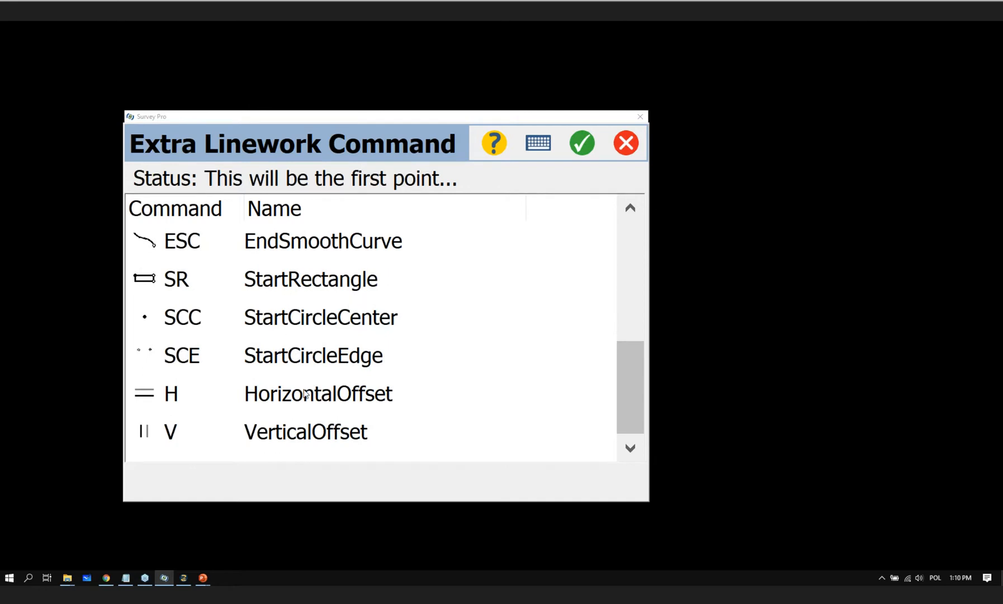
left_click(626, 144)
left_click(627, 144)
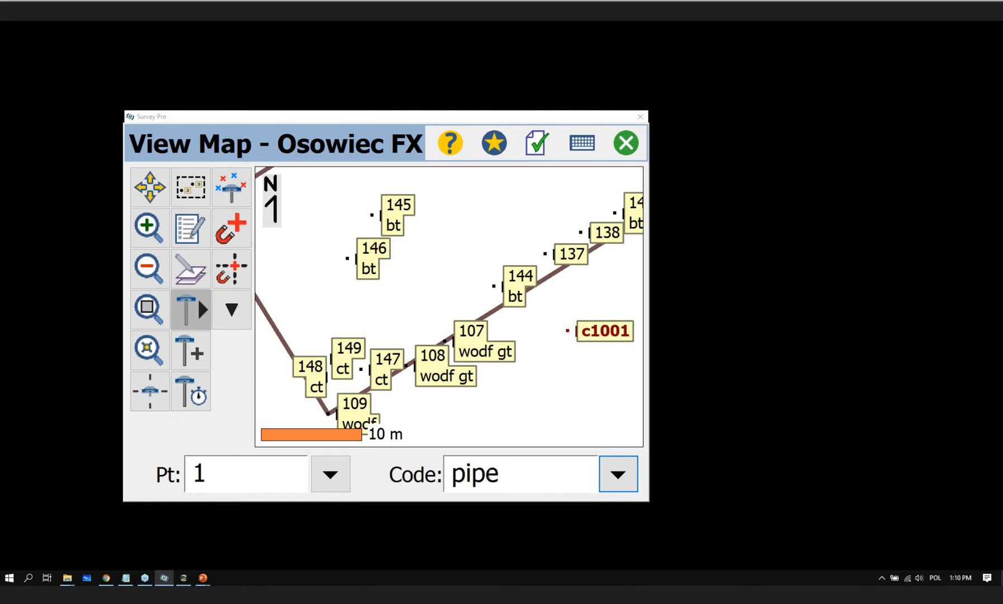
left_click(630, 145)
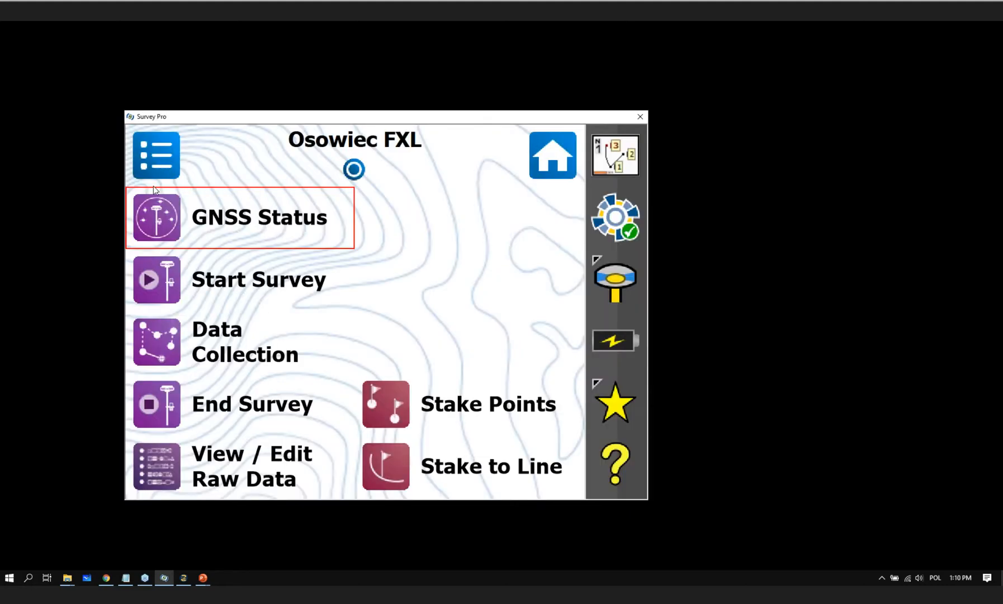
Step: Begin a GNSS survey for data collection by connecting to the Demo Rover receiver and accept the rover antenna setup
left_click(160, 342)
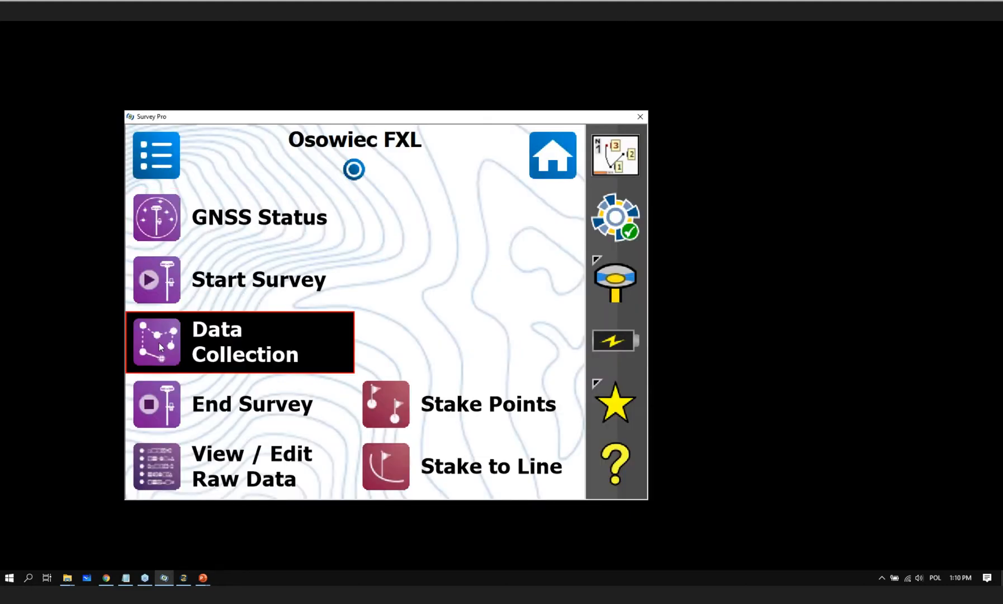
left_click(261, 303)
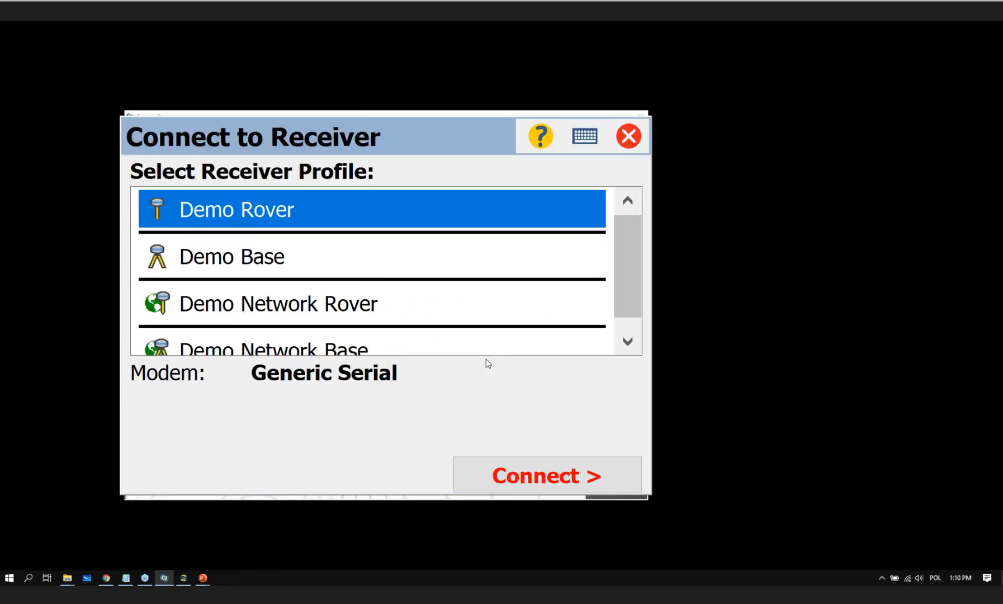
left_click(511, 473)
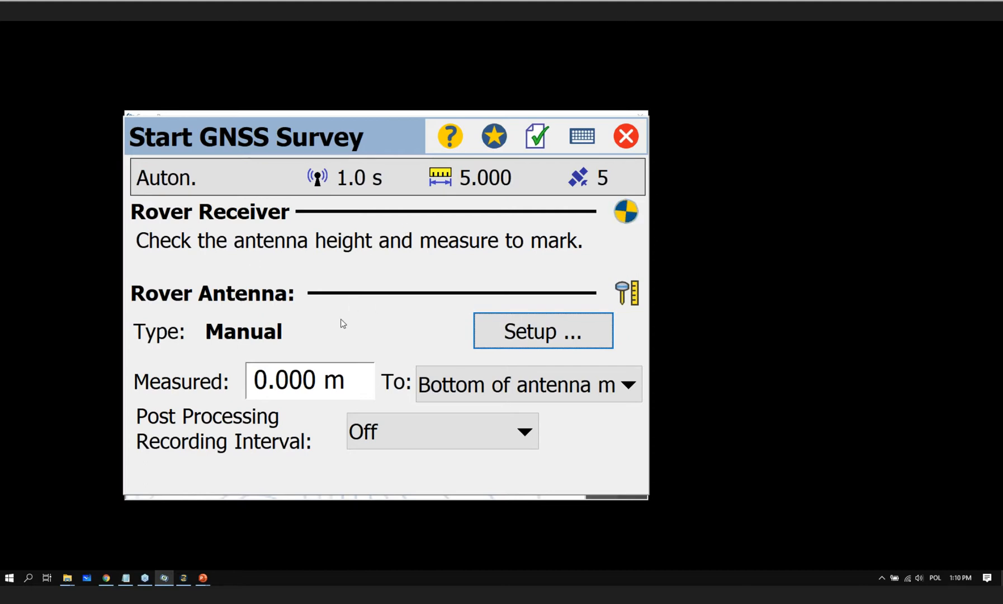
left_click(595, 480)
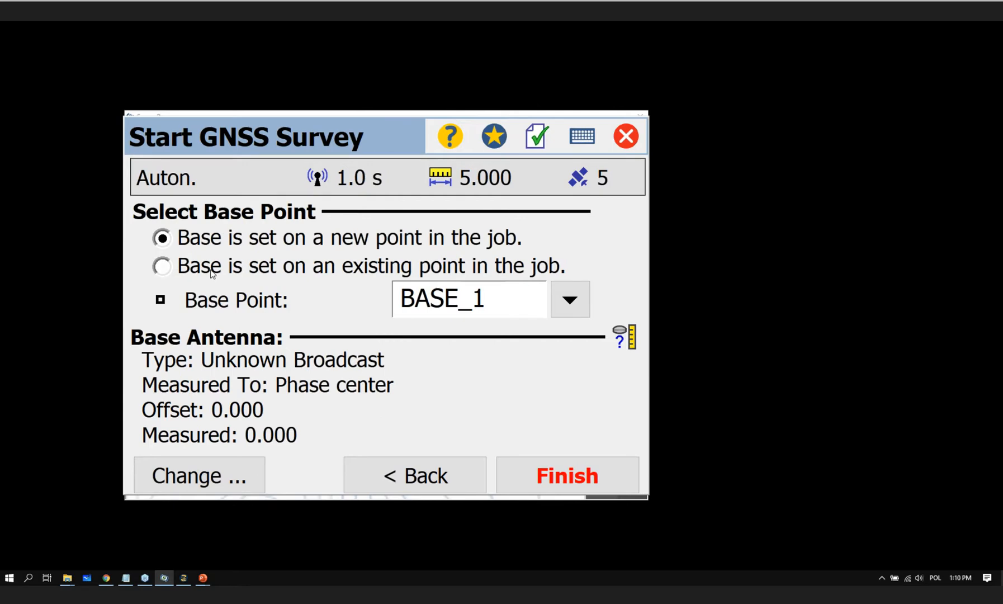
Step: Set the base on existing job point 146, picked from the map, and finish starting the GNSS survey
left_click(212, 272)
left_click(377, 299)
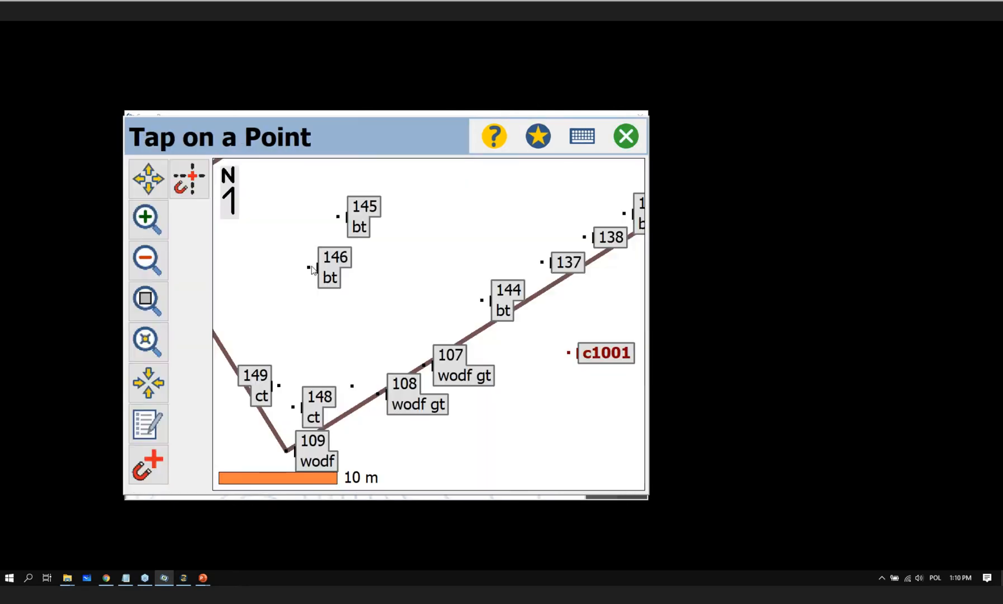
left_click(312, 268)
left_click(548, 474)
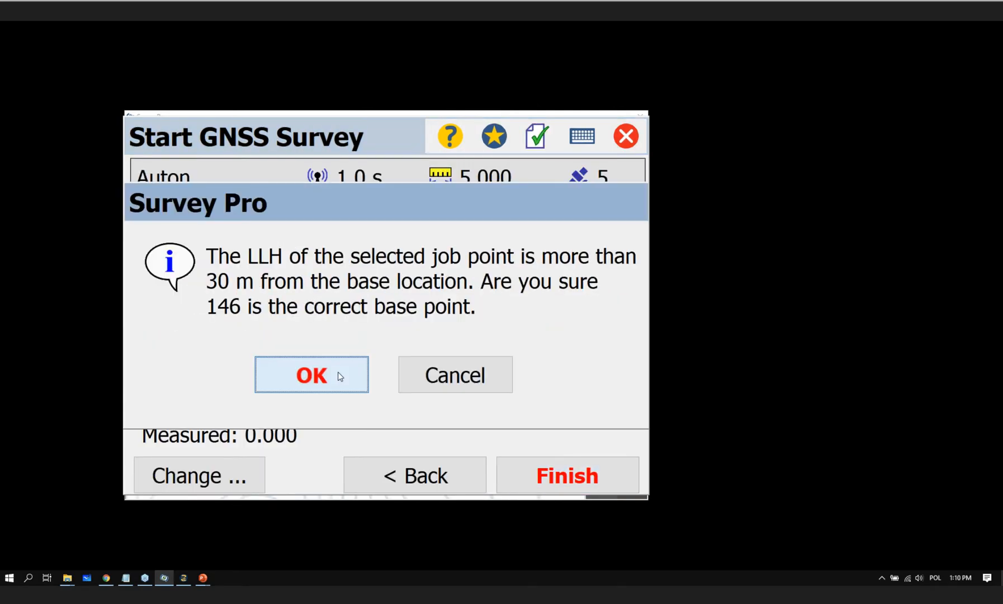
left_click(312, 375)
Step: Choose em from the recent codes as the code for point 1 in Data Collection
left_click(240, 341)
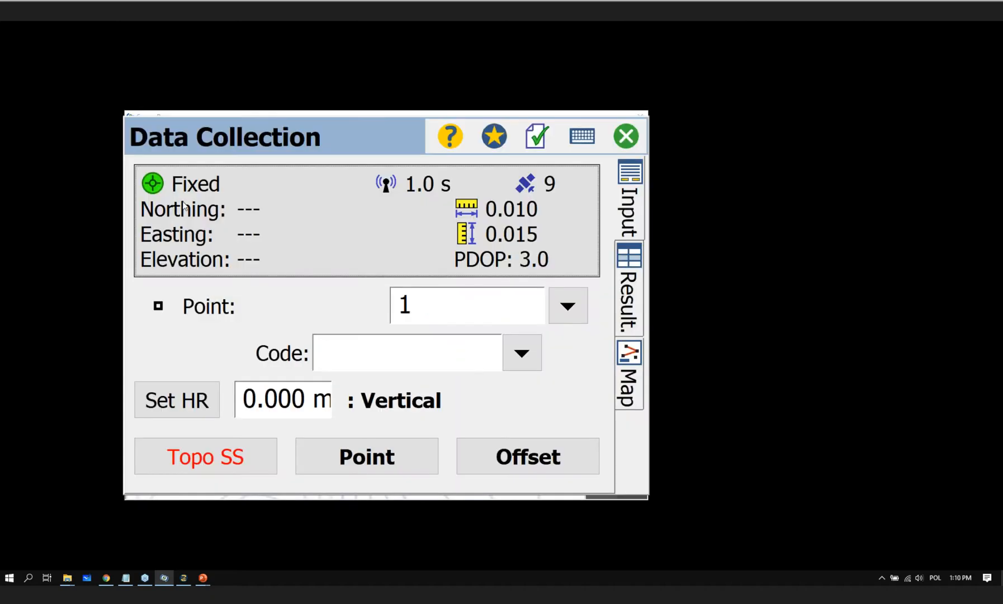
left_click(263, 347)
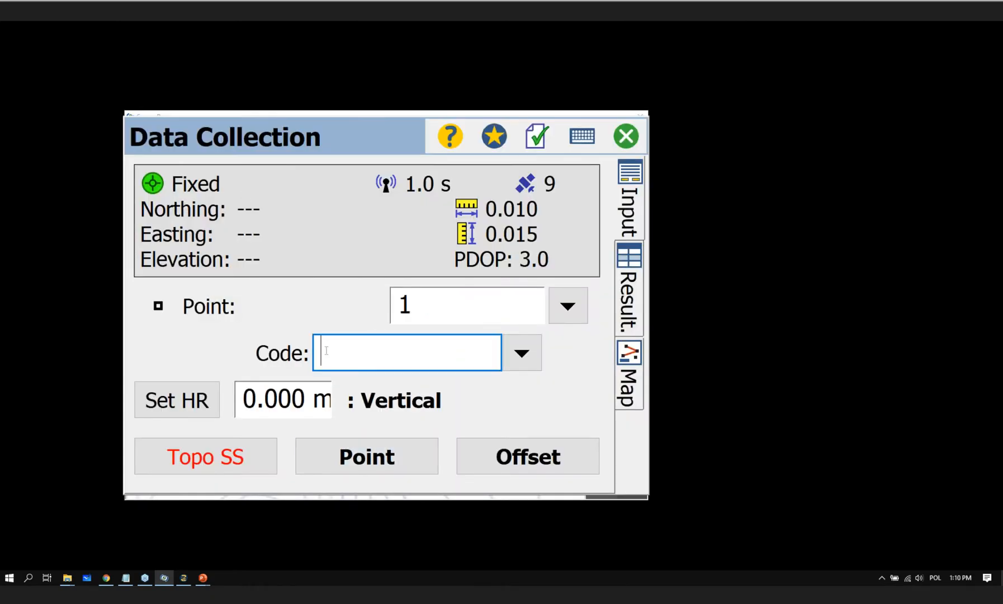
left_click(269, 345)
left_click(521, 353)
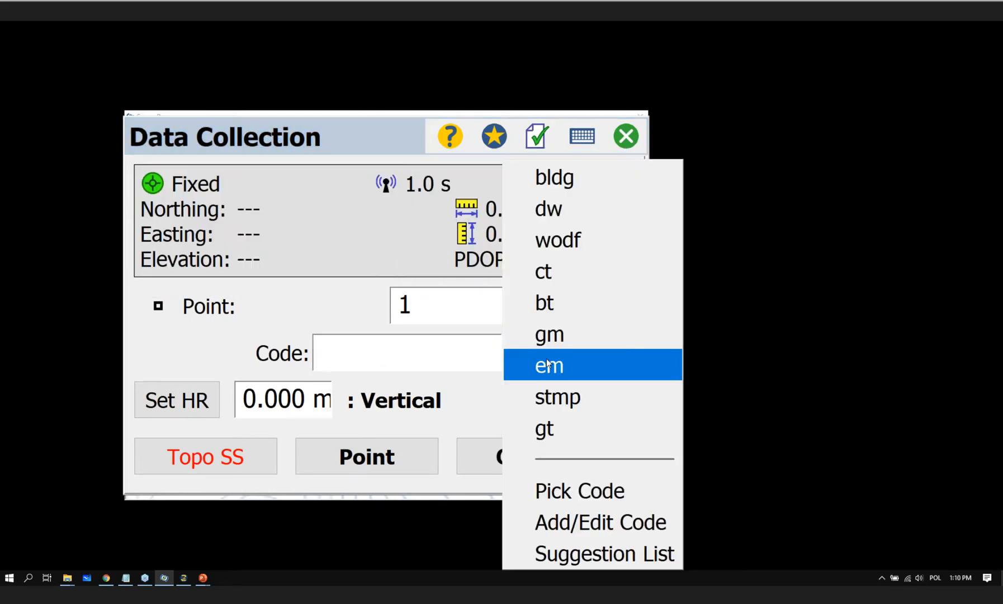
left_click(548, 364)
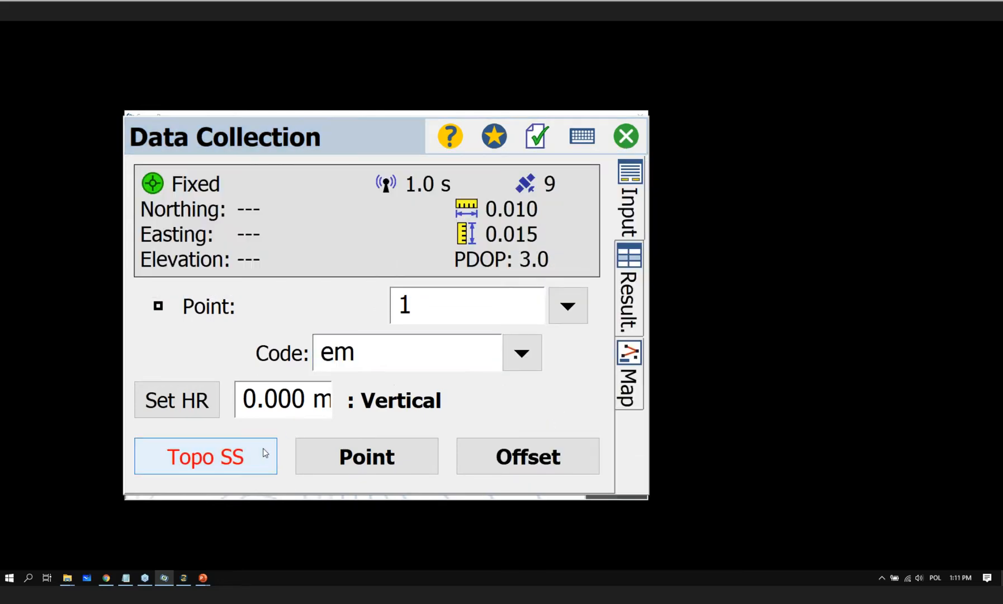
left_click(375, 355)
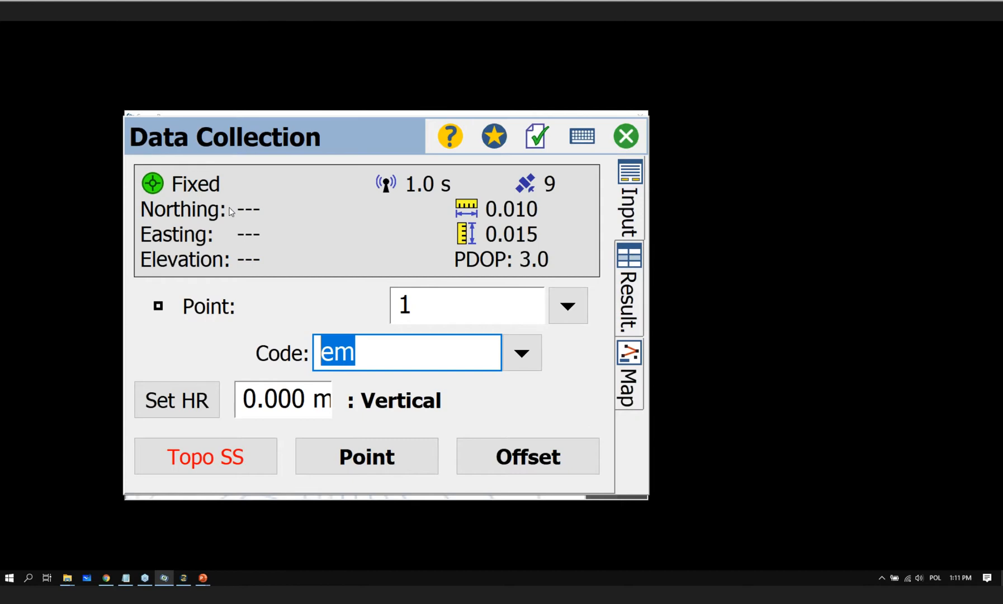
left_click(621, 137)
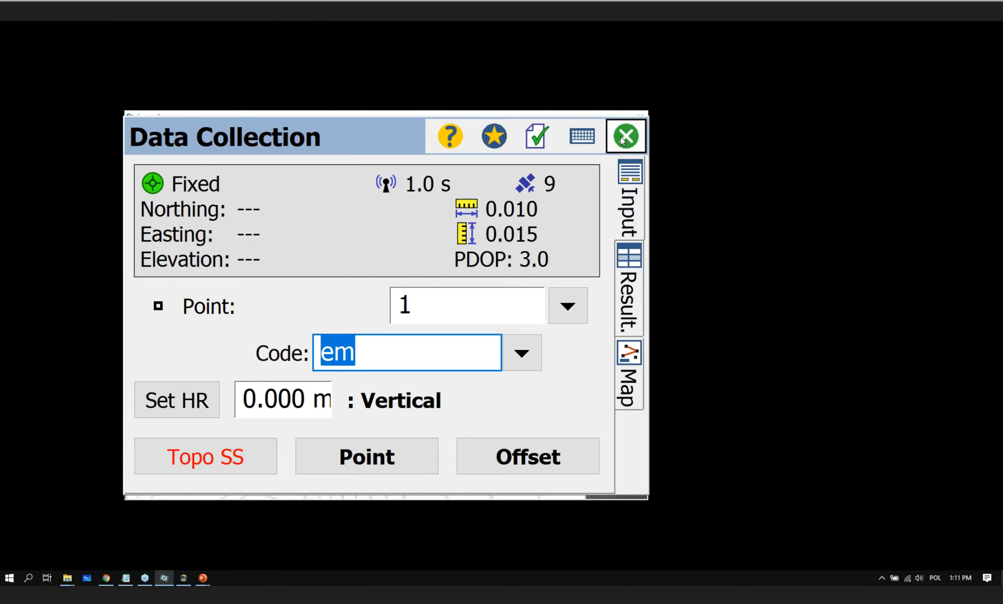
Step: Open Quick Codes from the survey functions and assign the AcPad code ACP to slot 8 of the code page
left_click(556, 156)
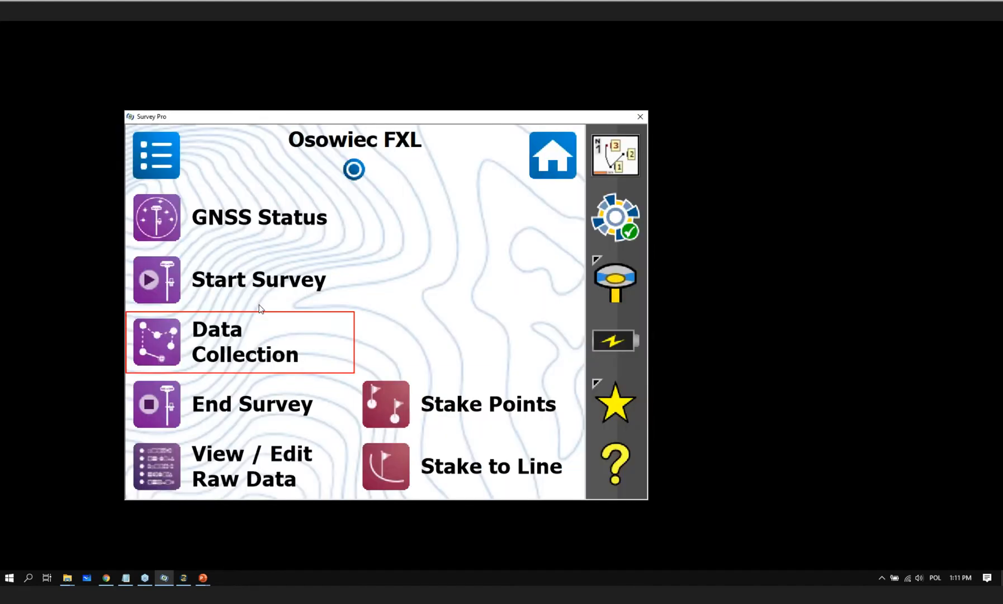
left_click(236, 329)
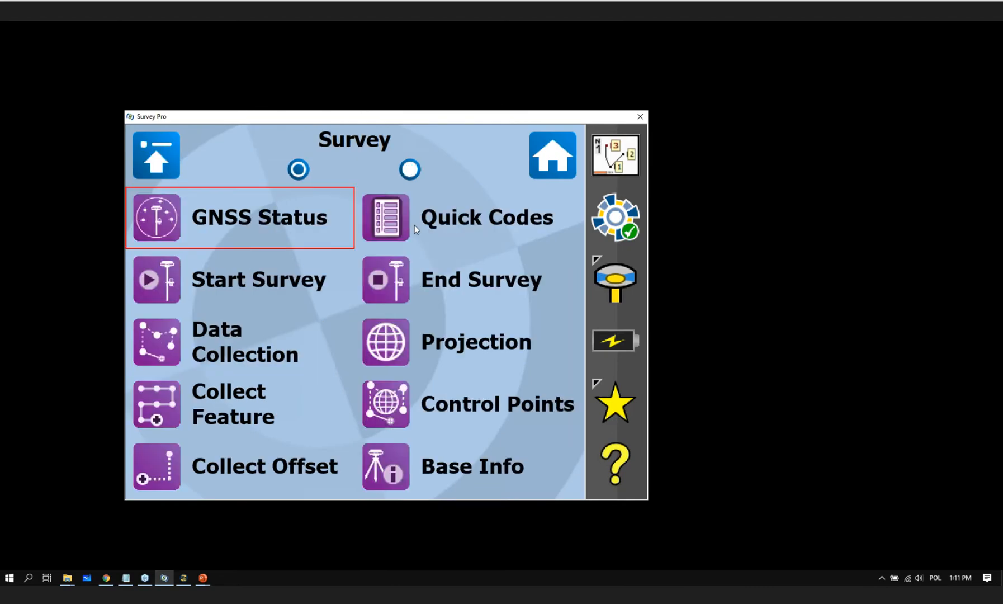
left_click(435, 222)
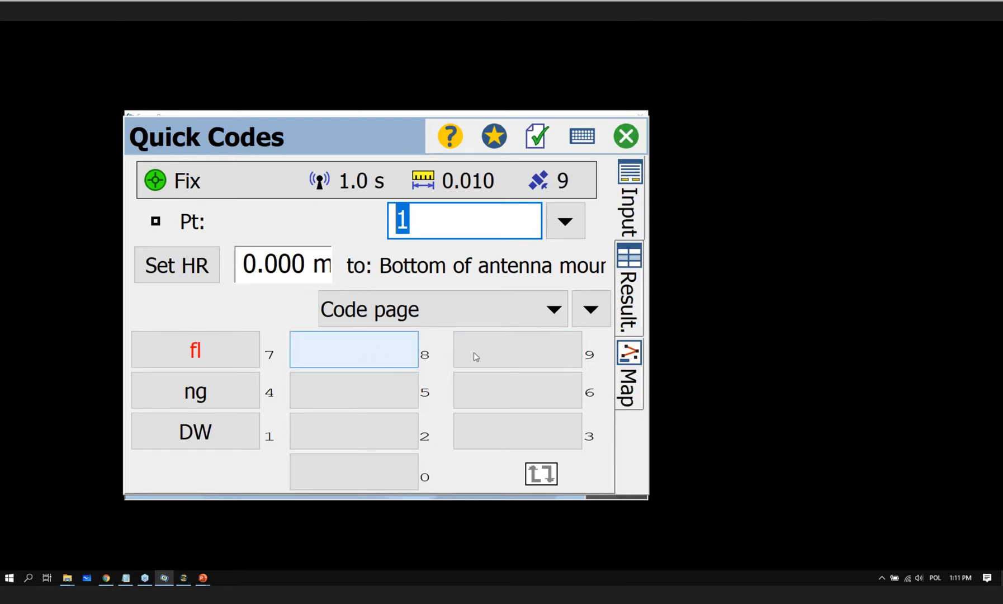
left_click(355, 353)
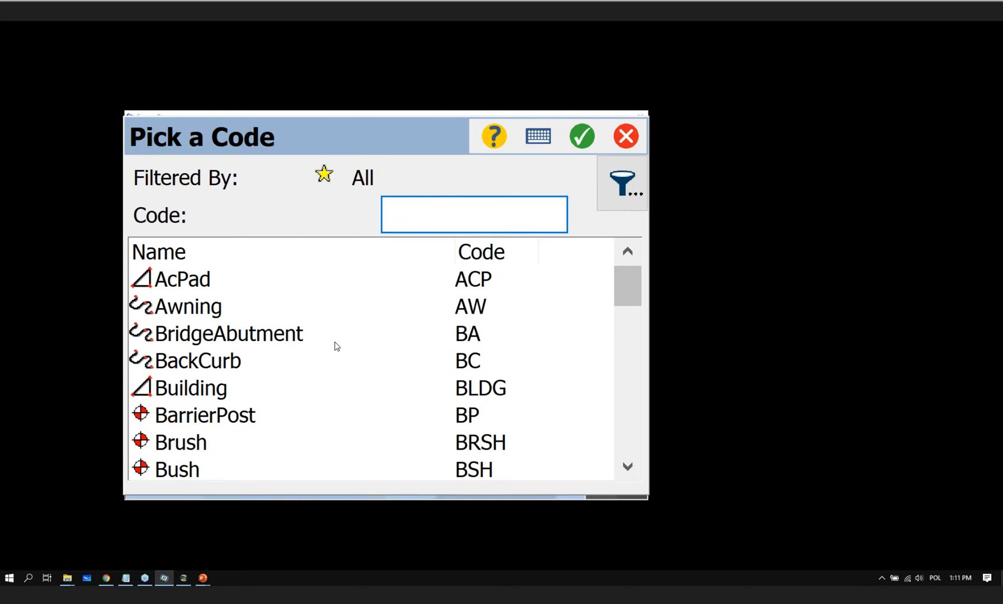
left_click(176, 283)
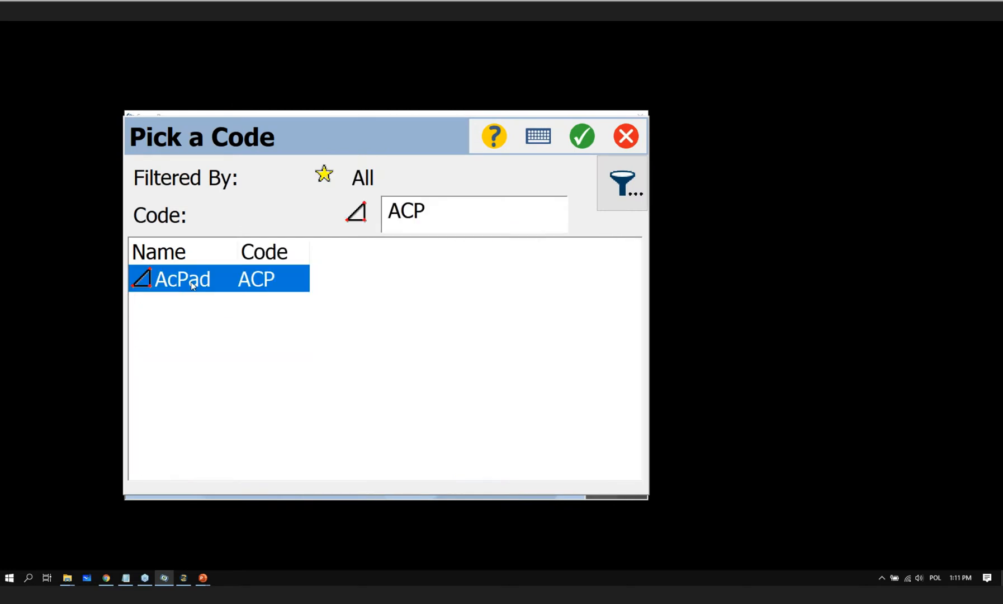
left_click(585, 138)
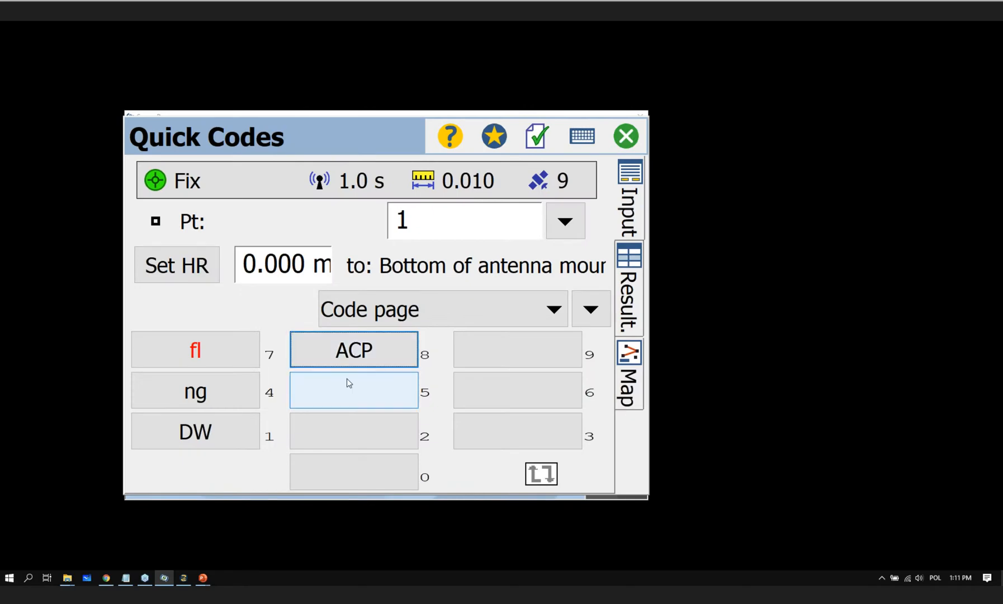
Step: Assign the Brush code BRSH to slot 5 of the code page
left_click(350, 398)
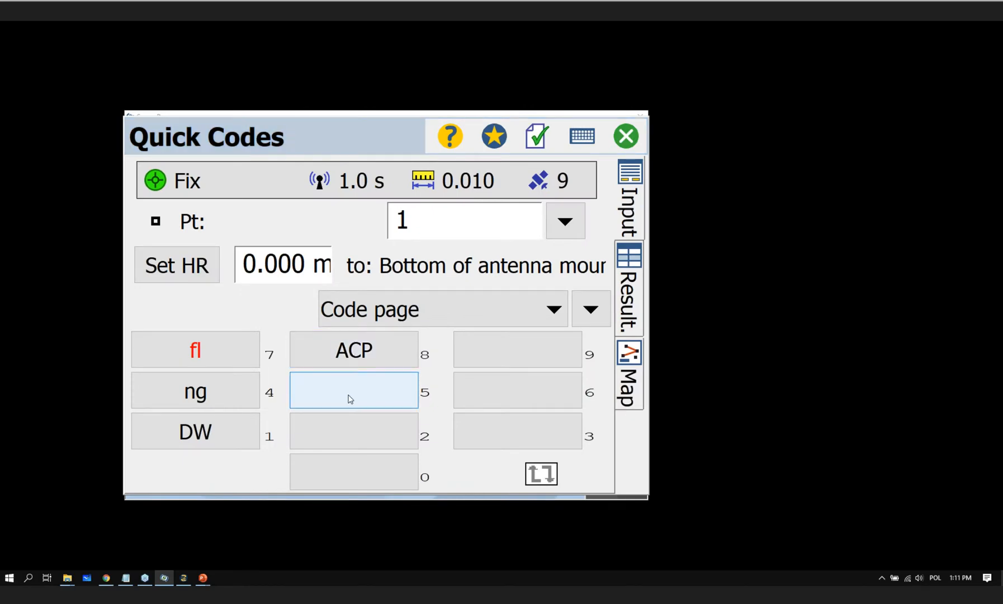
type("BRSH")
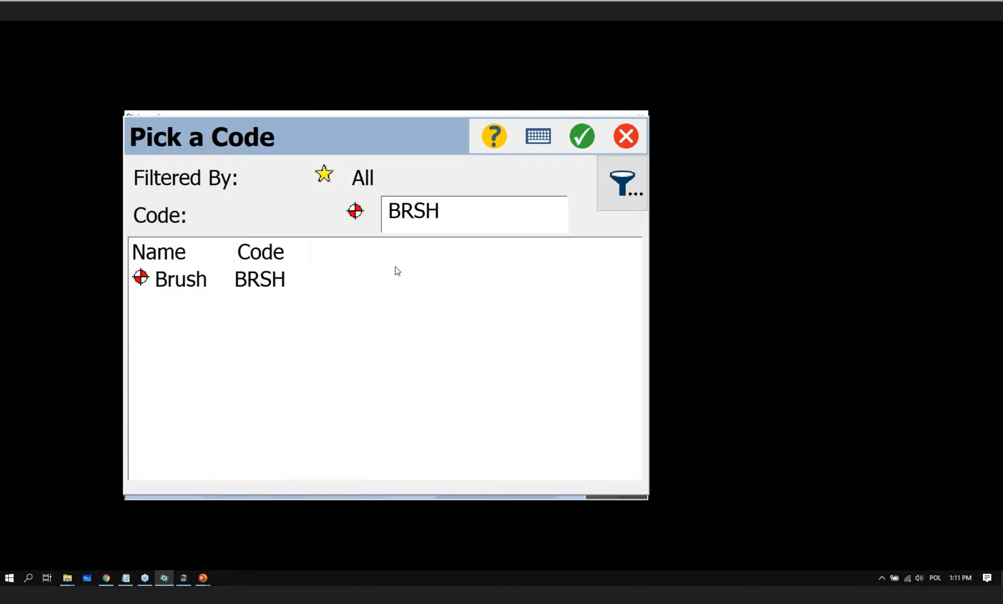
left_click(270, 283)
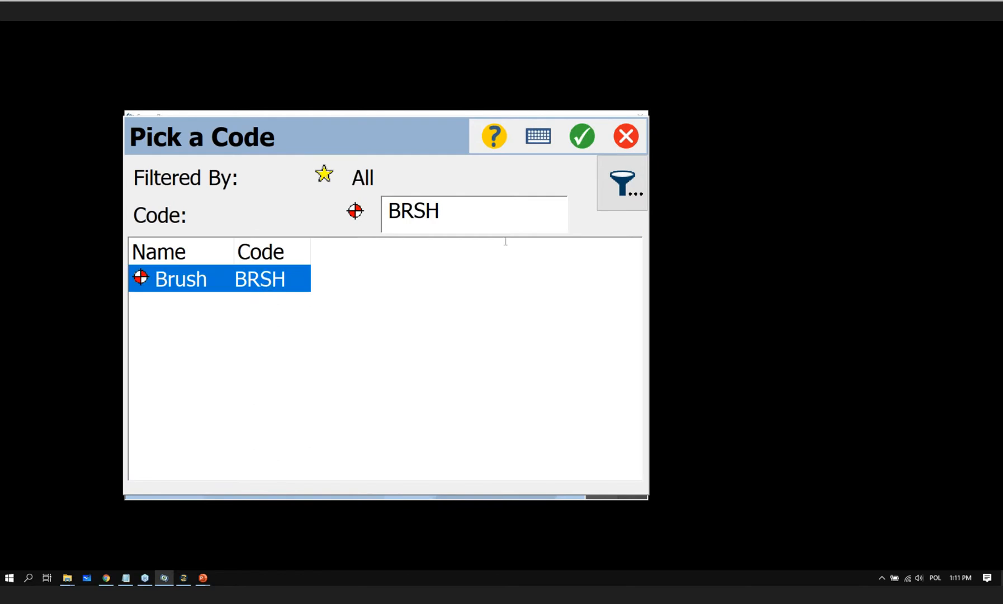
left_click(590, 146)
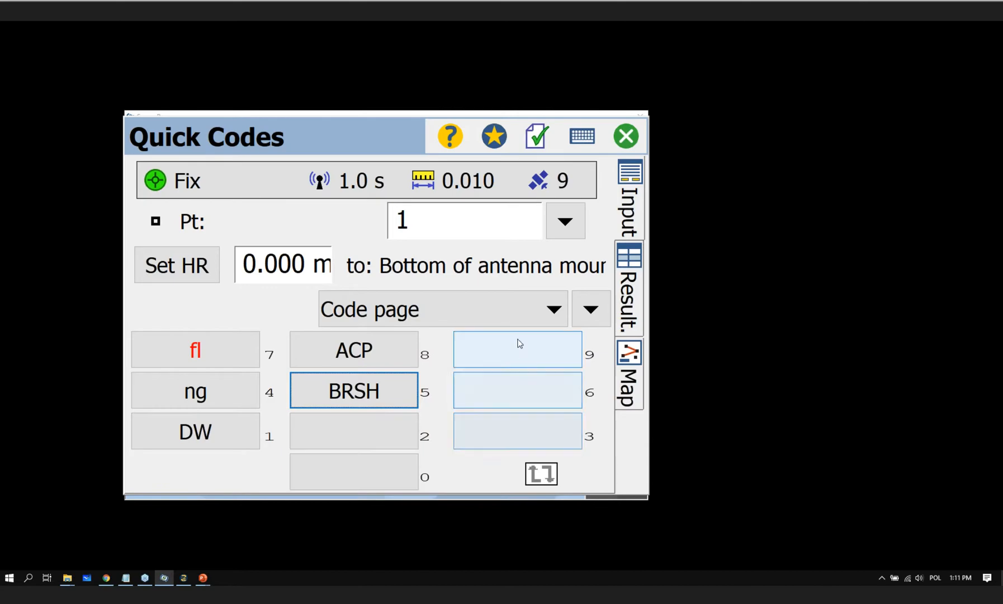
Step: Replace the code in slot 7 of the code page with the Awning code AW
left_click(211, 345)
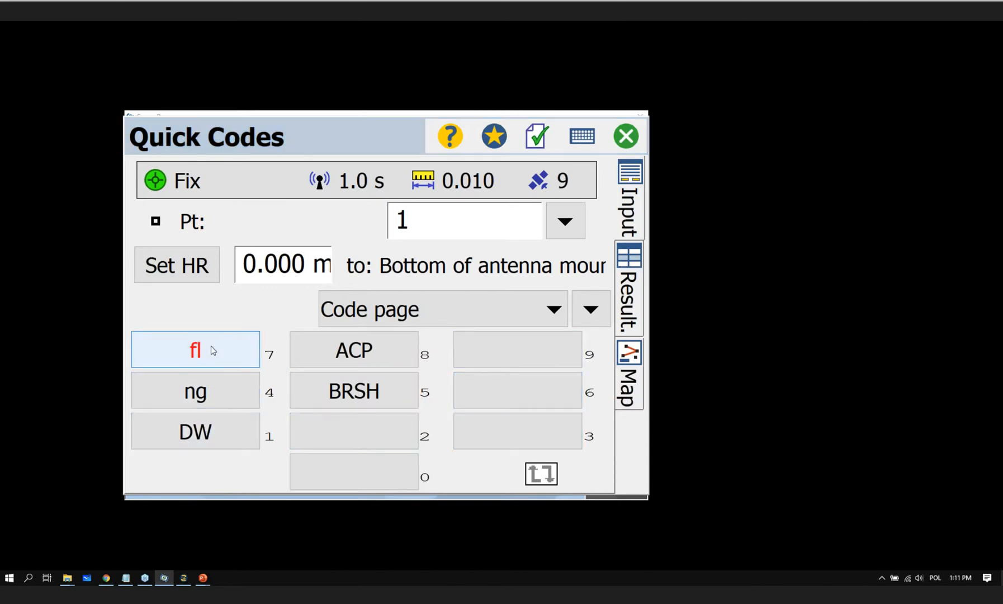
left_click(274, 306)
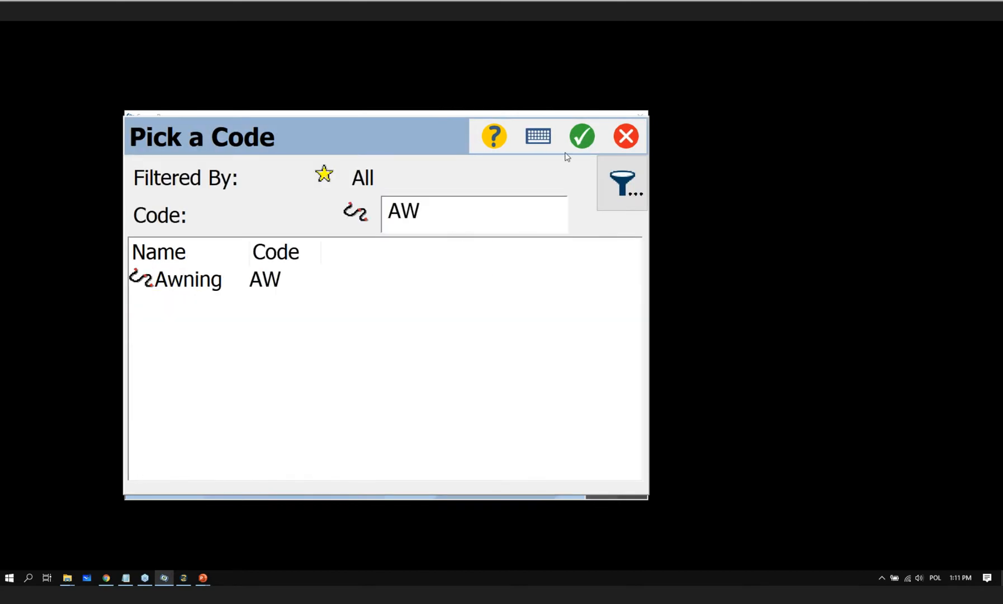
left_click(580, 137)
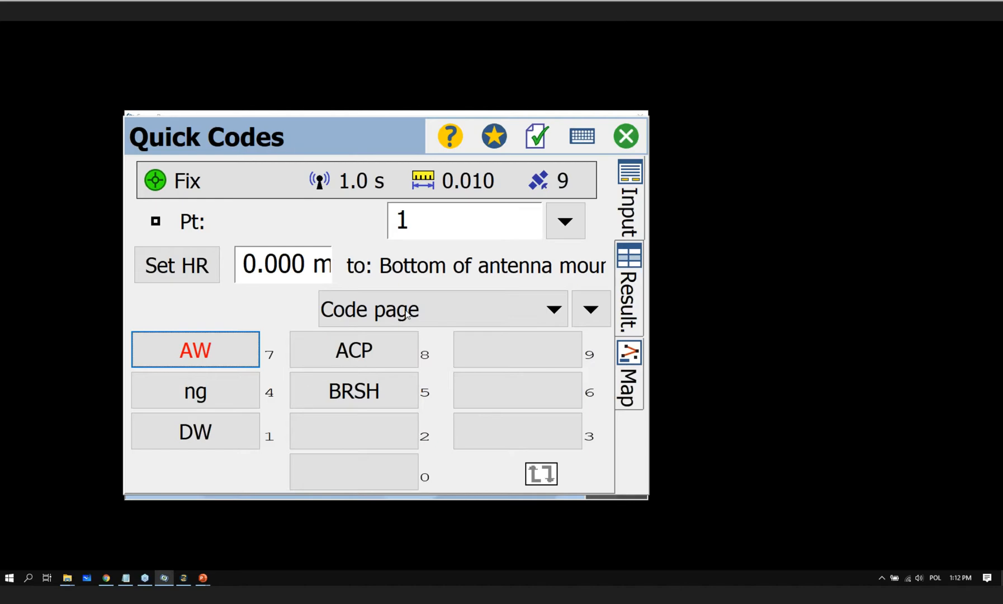
Step: Create a new Quick Codes page named My Codes 2 and leave Quick Codes
left_click(588, 313)
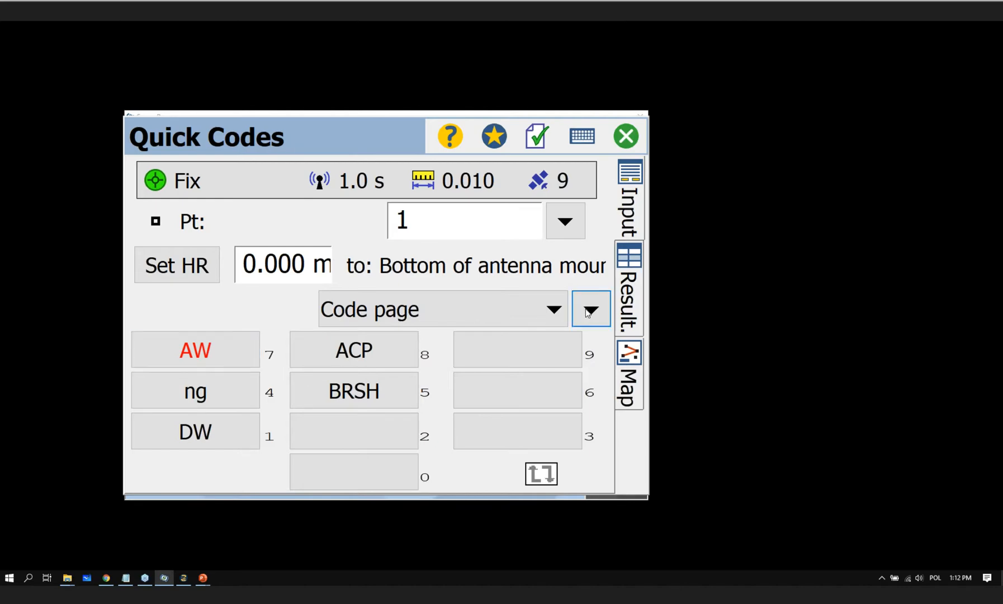
left_click(607, 376)
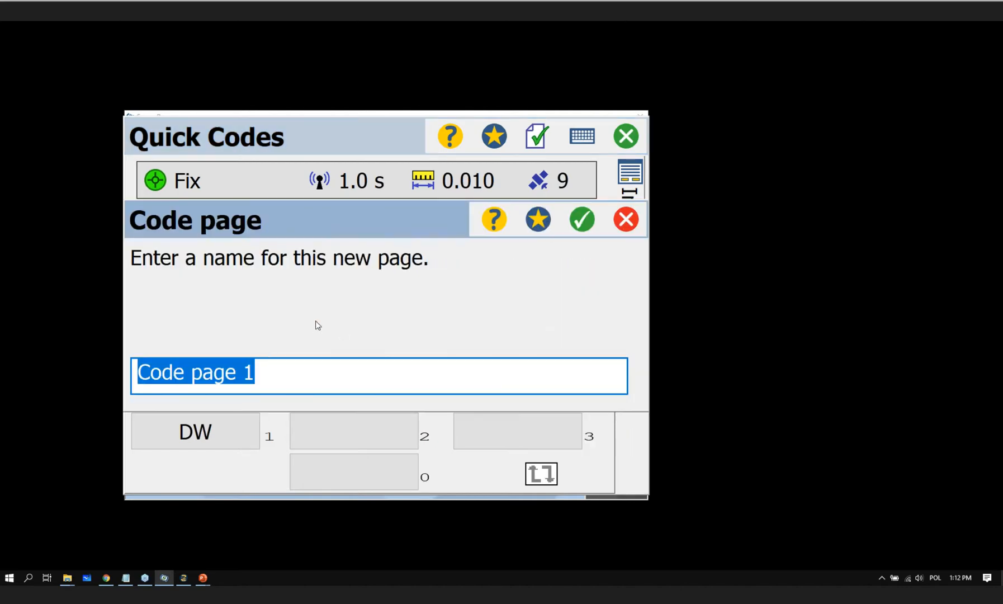
type("My ")
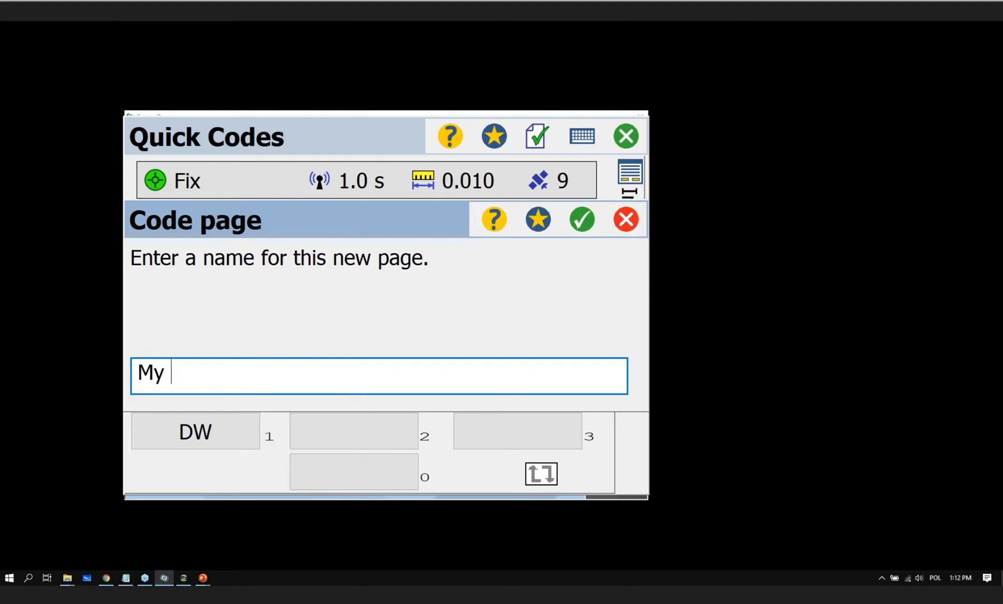
type("Codes")
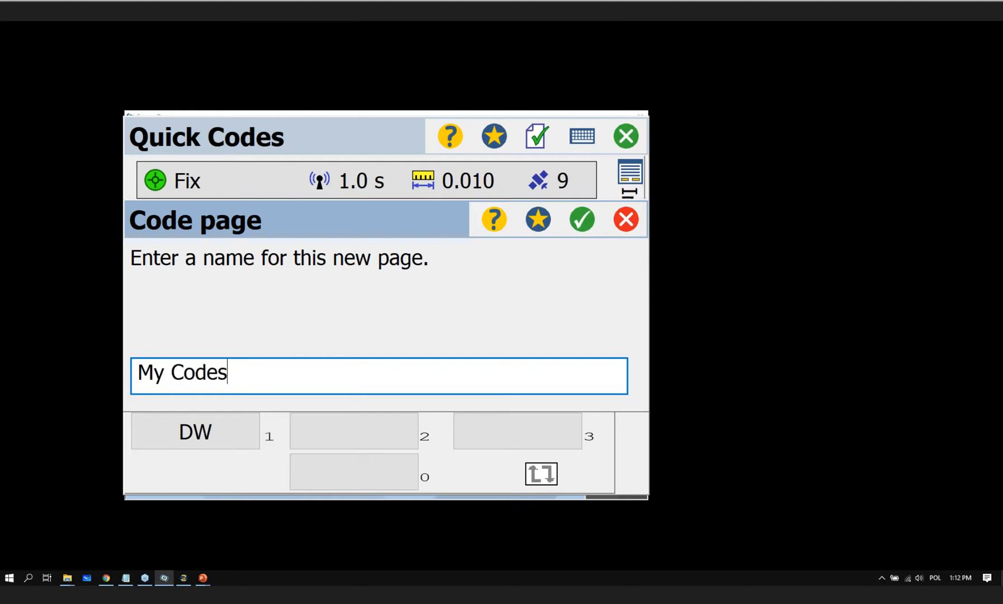
type(" 2")
left_click(582, 219)
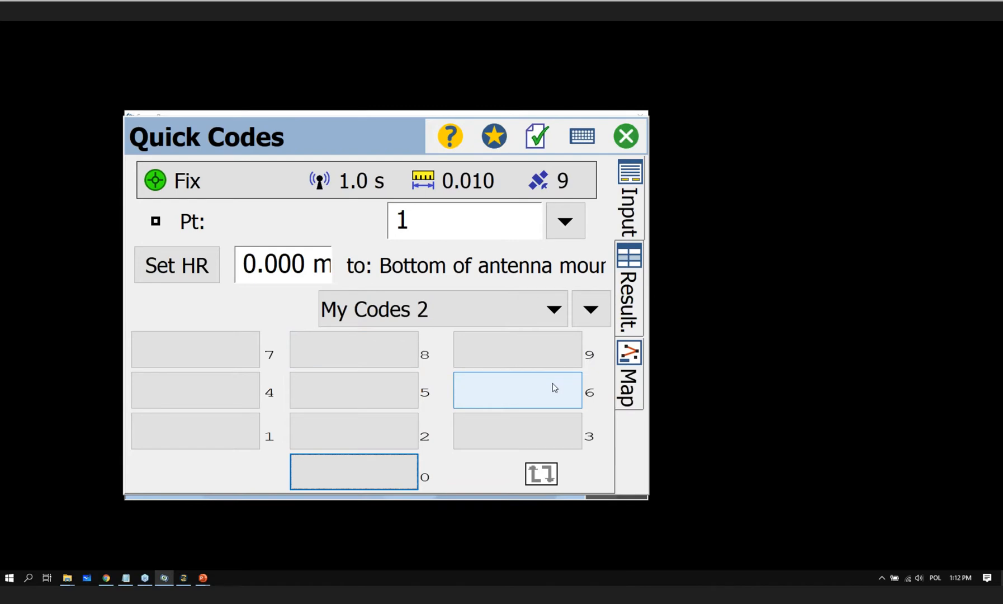
left_click(634, 139)
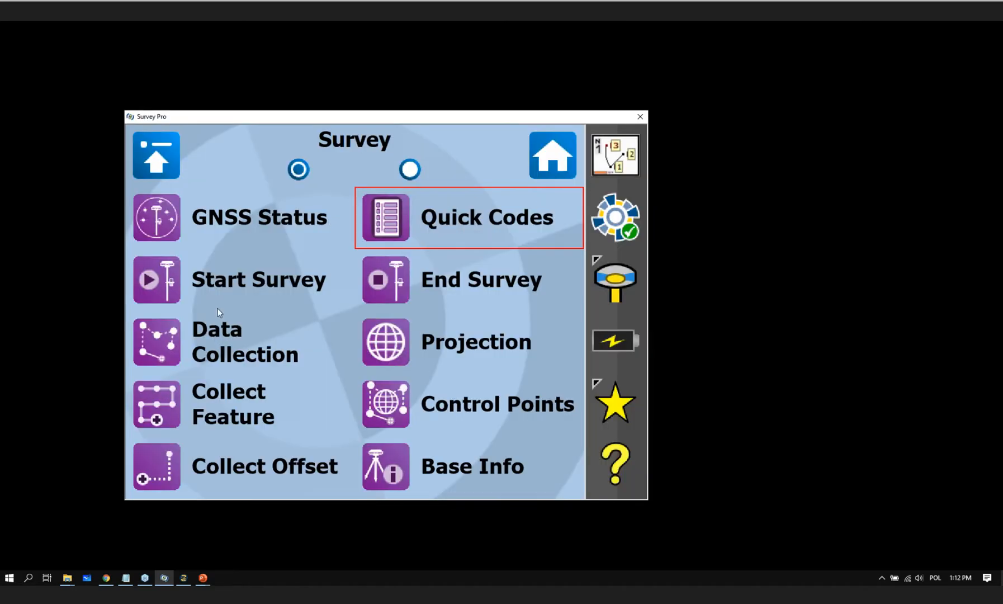
Step: Open the job's Code Linework list and view the Building line that starts with points 125, 126 and 127
left_click(161, 162)
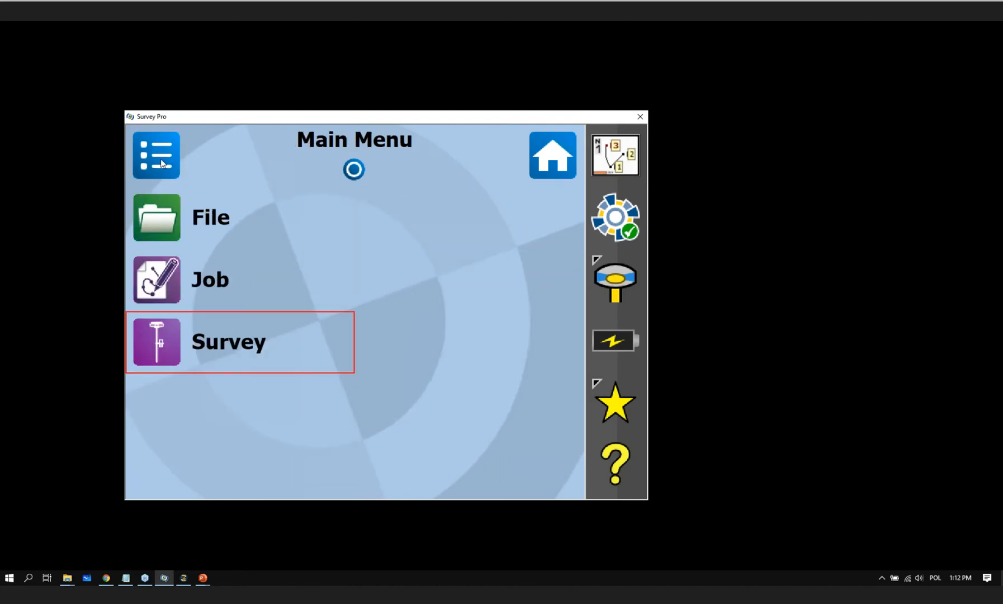
left_click(164, 220)
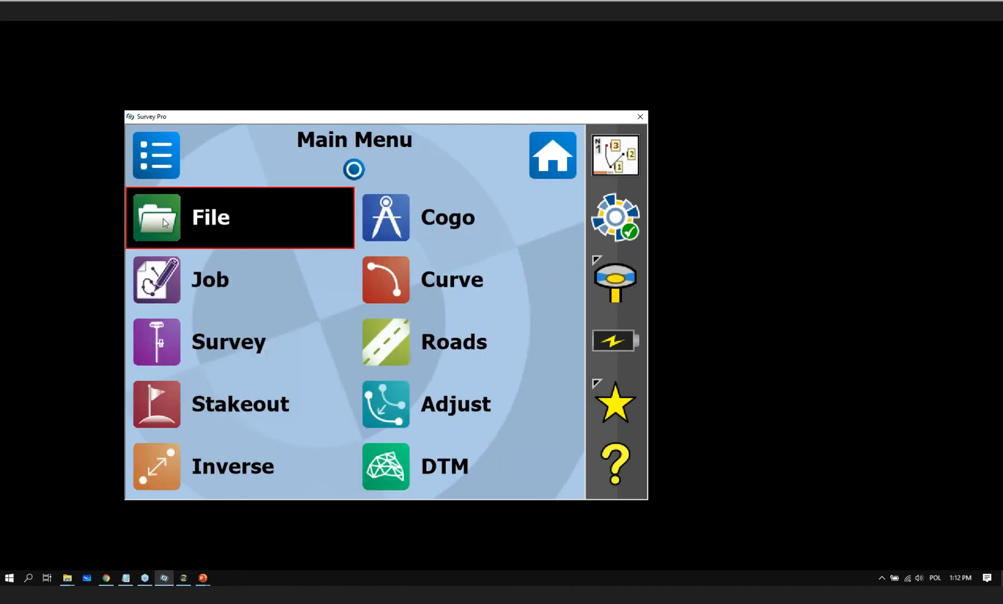
left_click(151, 280)
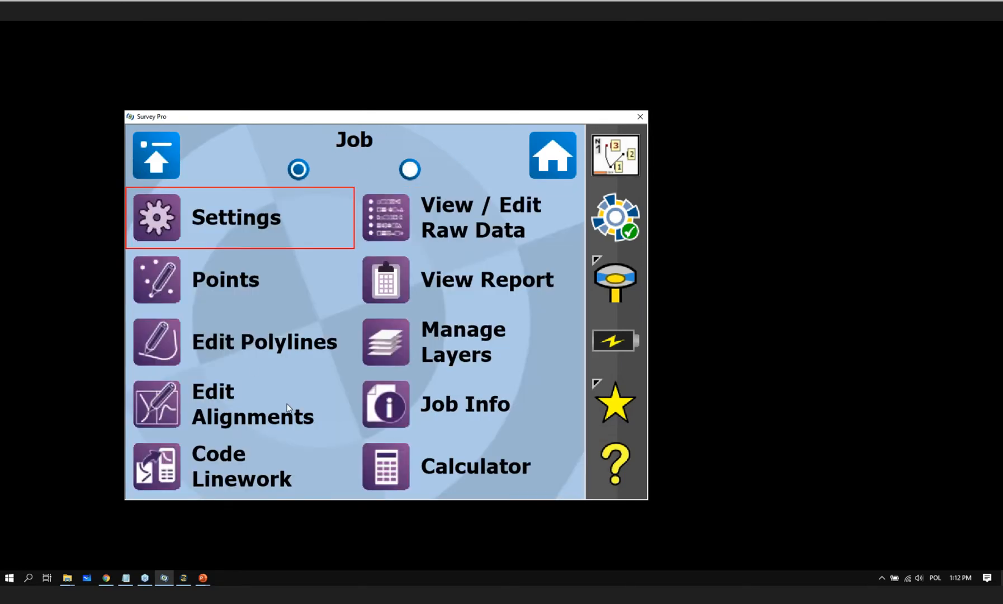
left_click(209, 473)
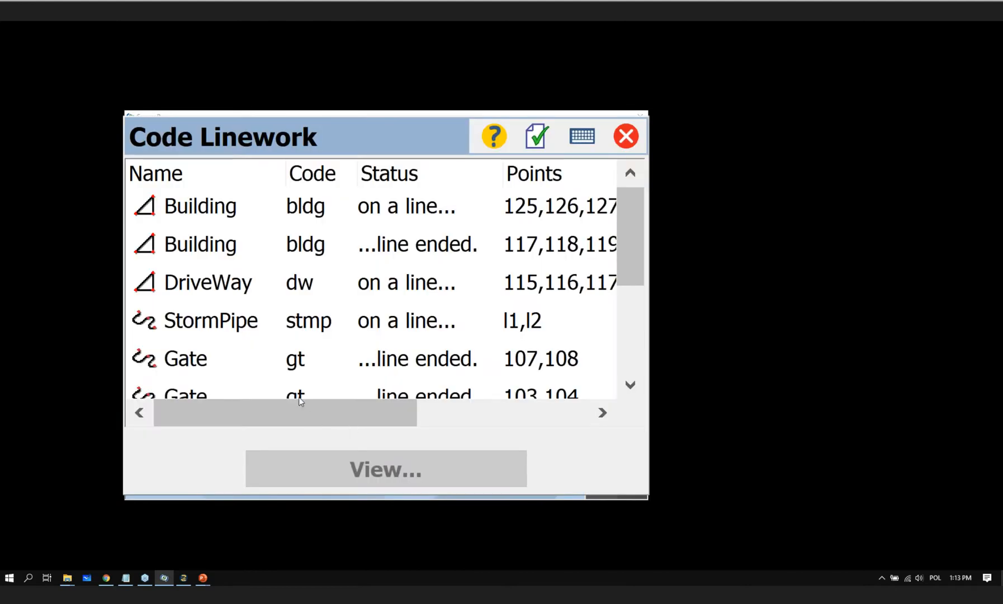
left_click(220, 211)
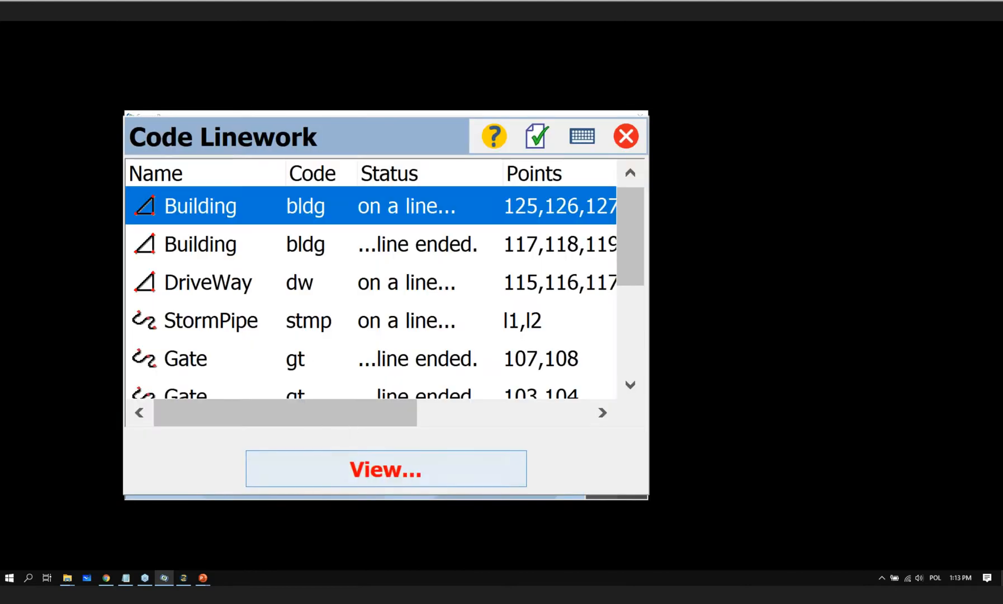
left_click(363, 471)
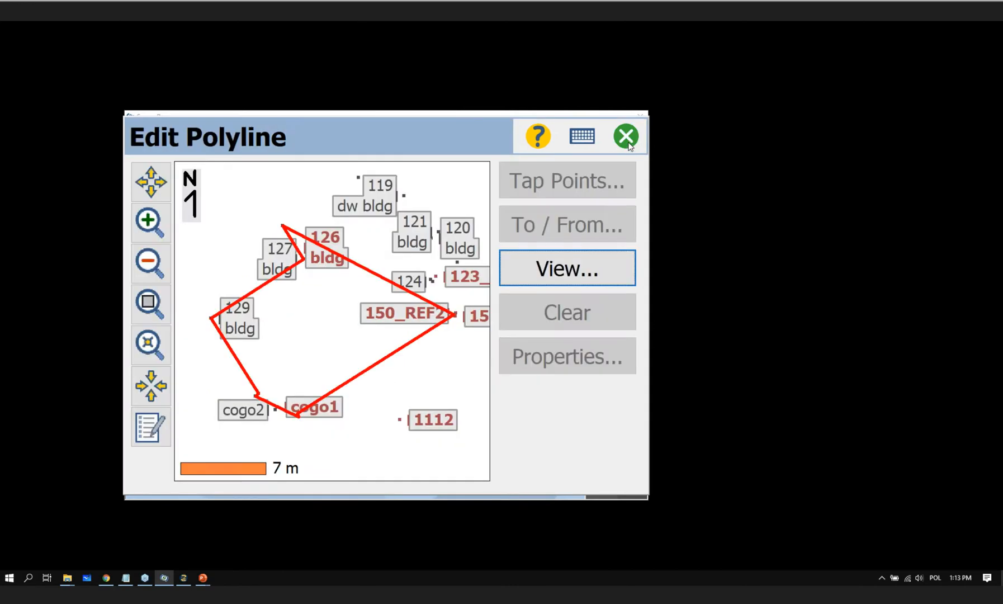
left_click(629, 140)
Step: View the DriveWay line with code dw from the code linework list
left_click(201, 249)
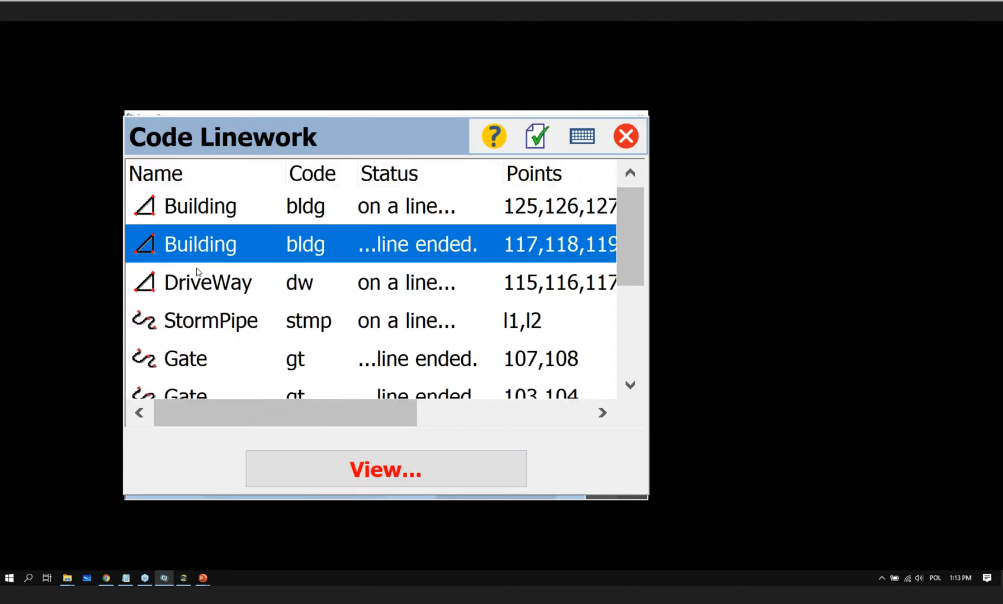
left_click(200, 279)
left_click(312, 466)
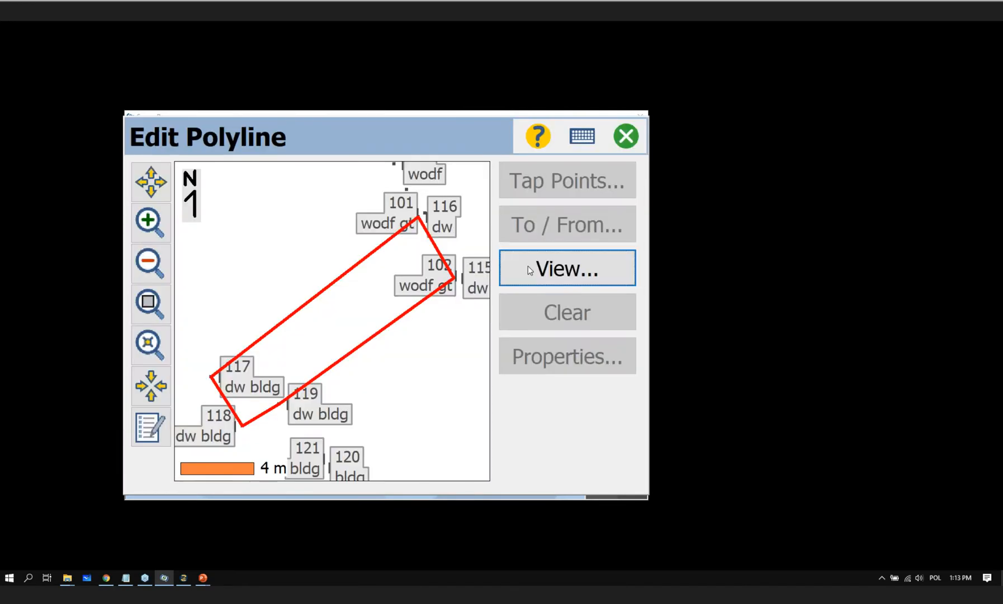
left_click(628, 134)
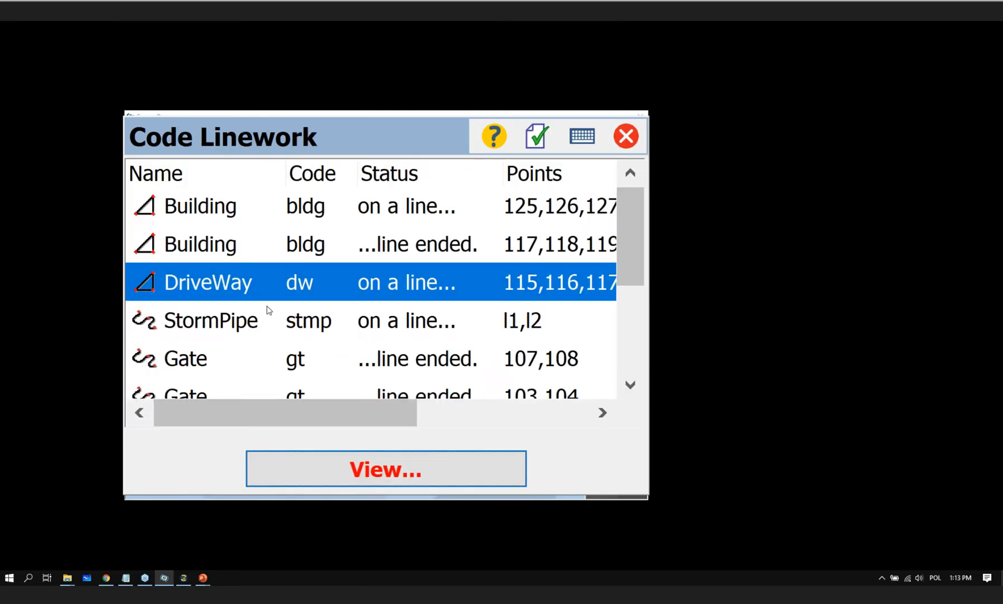
Step: View the StormPipe line with code stmp and leave the code linework list
left_click(240, 324)
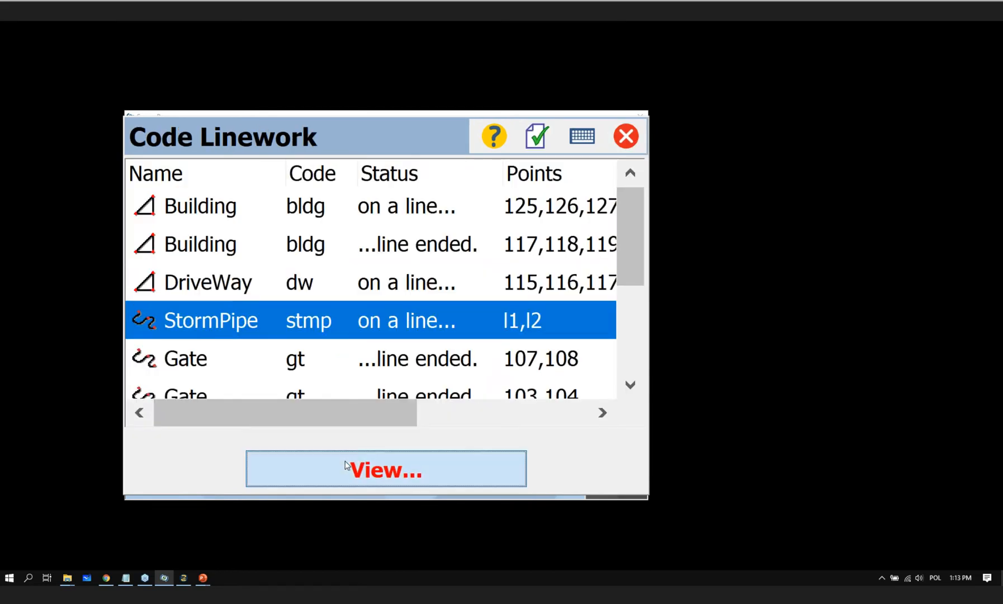
left_click(345, 466)
left_click(628, 139)
left_click(627, 139)
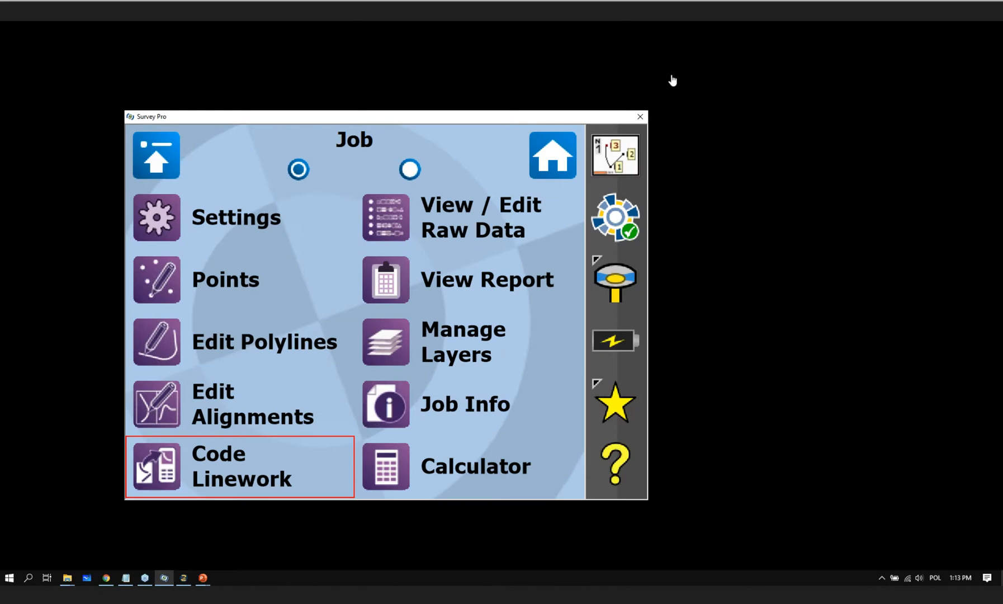
Step: Exit Survey Pro and switch to the unnamed project in Survey Office
left_click(639, 118)
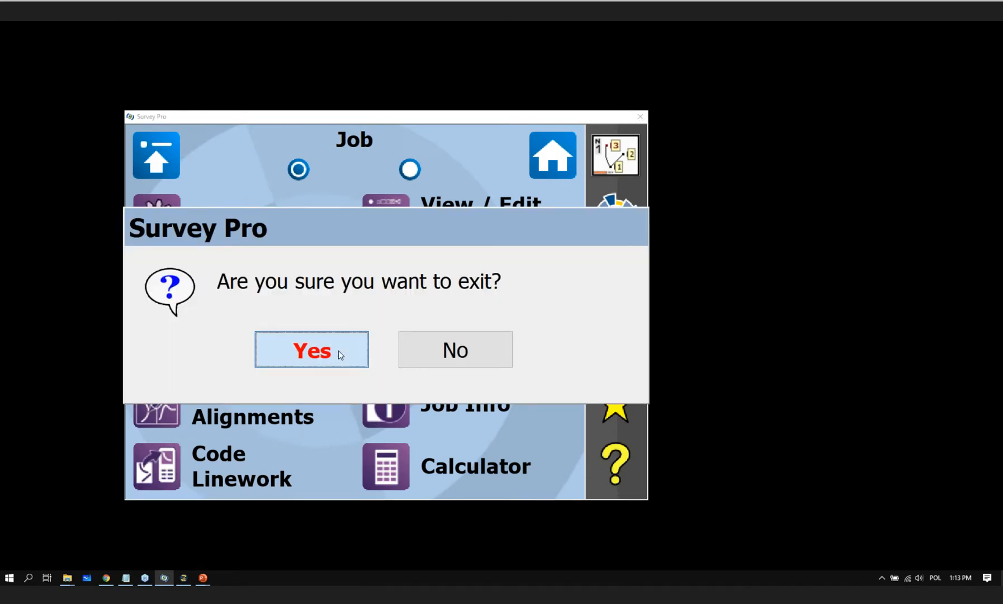
left_click(338, 353)
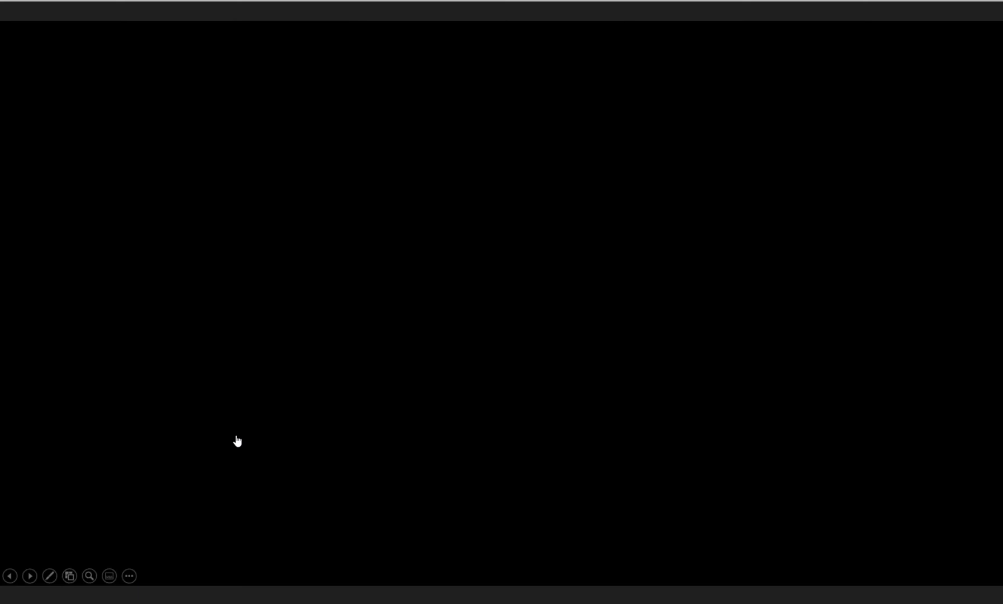
key("alt+Tab")
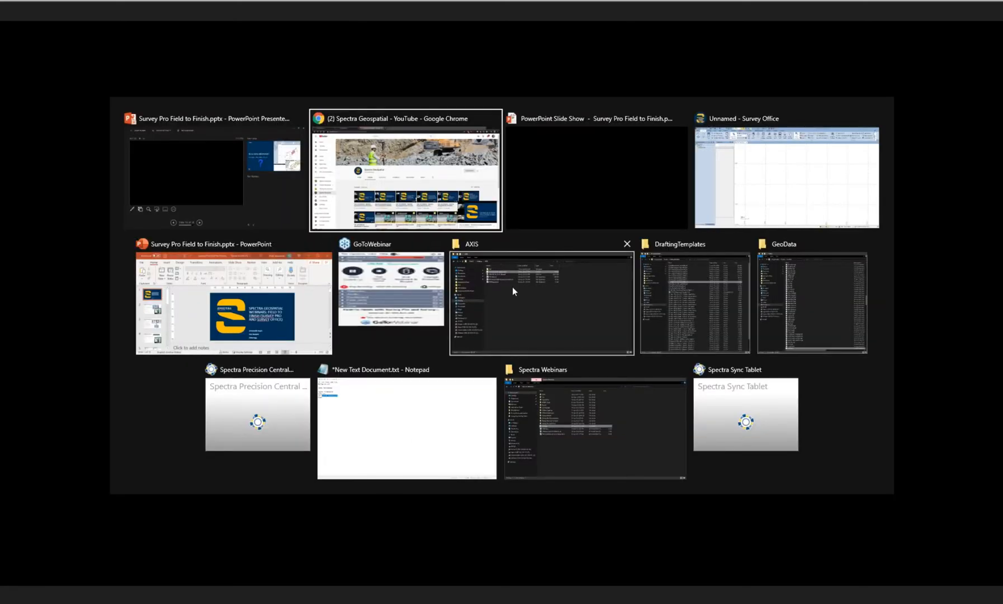
left_click(805, 187)
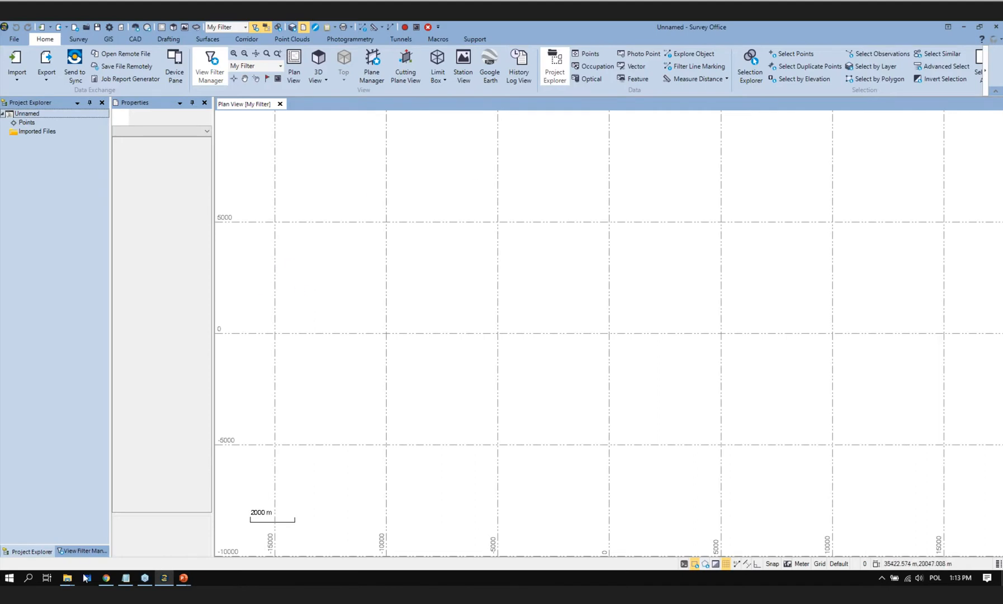
Step: Switch to File Explorer and open the FXL Job folder under Documents, Examples, Example SPSO - Edited
mouse_move(70, 583)
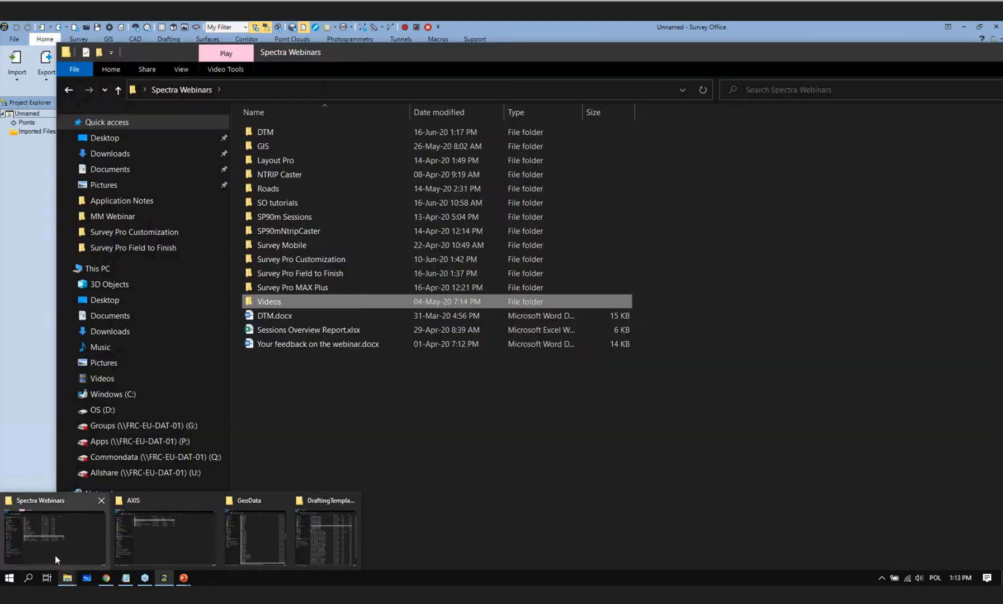
left_click(55, 555)
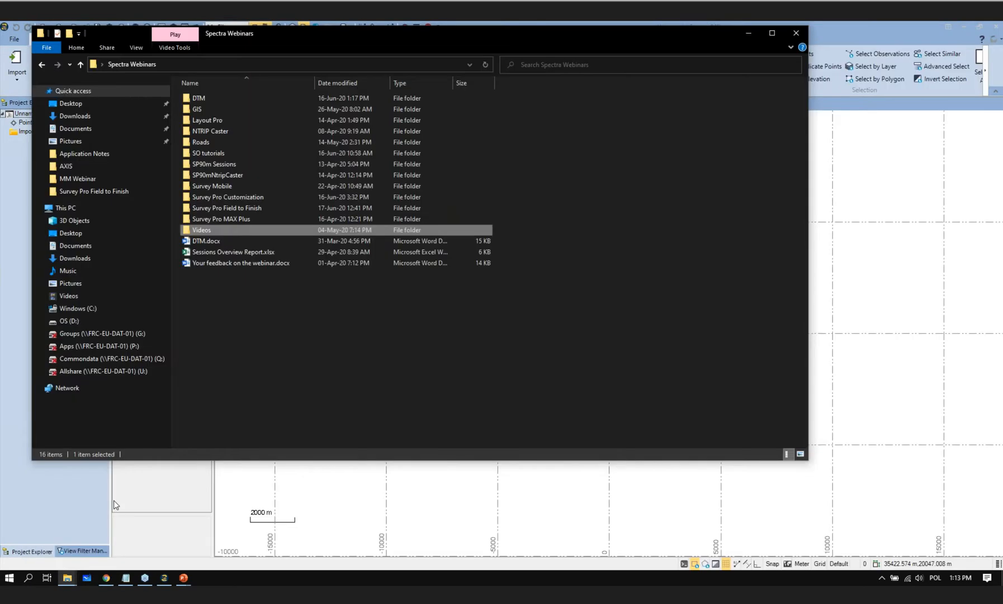
left_click(75, 246)
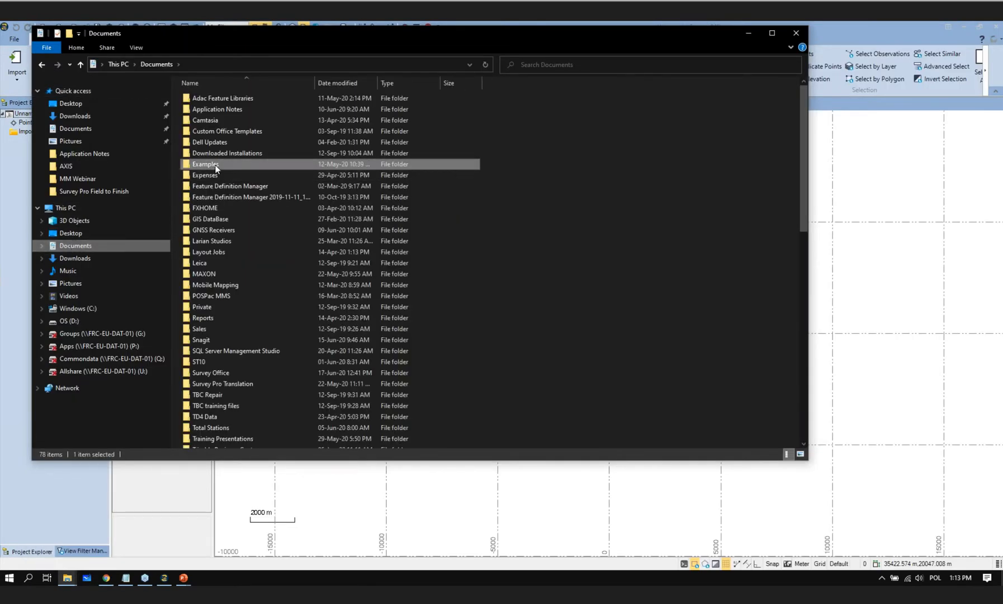
double_click(216, 165)
double_click(222, 153)
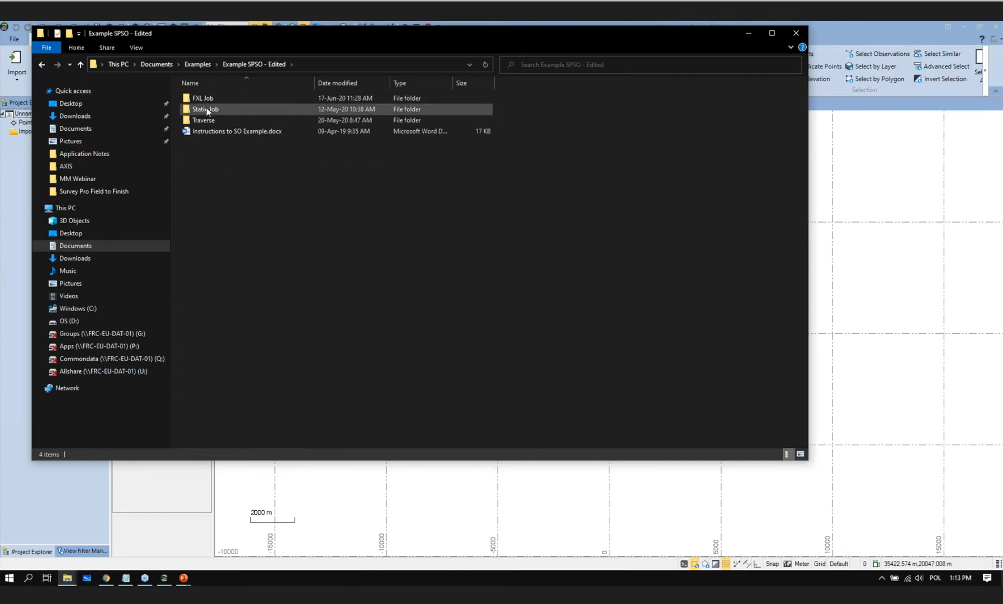
left_click(209, 99)
double_click(221, 100)
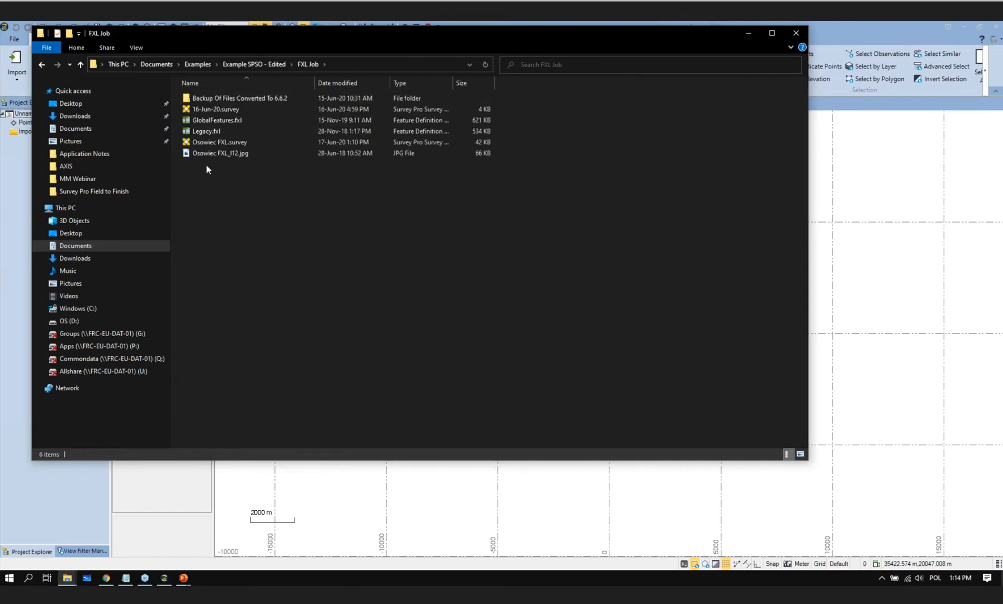
Step: Import Osowiec FXL.survey and GlobalFeatures.fxl into the Survey Office project and view the import summary
left_click(226, 142)
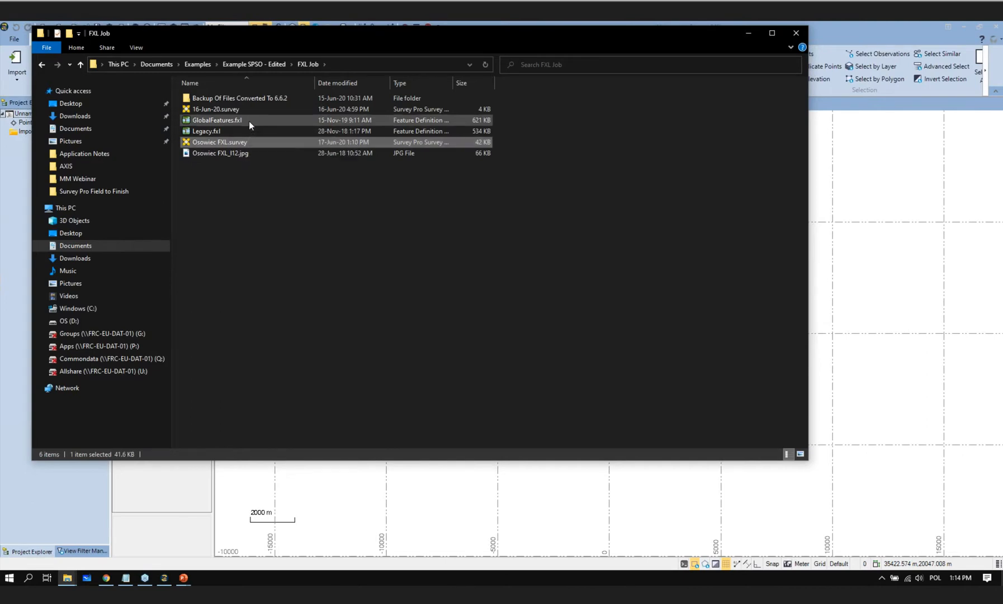
left_click(208, 121, "ctrl")
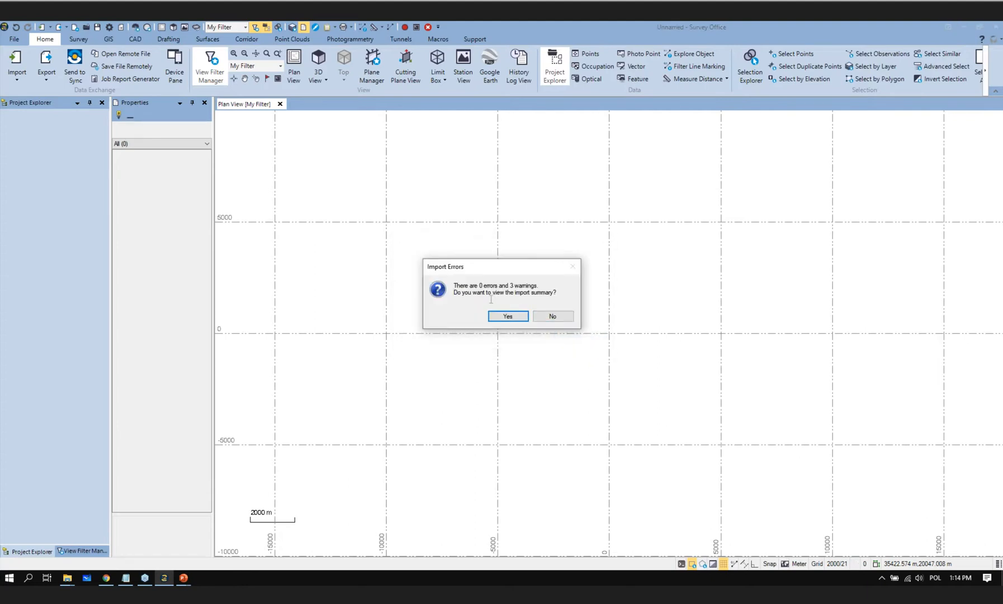
left_click(508, 316)
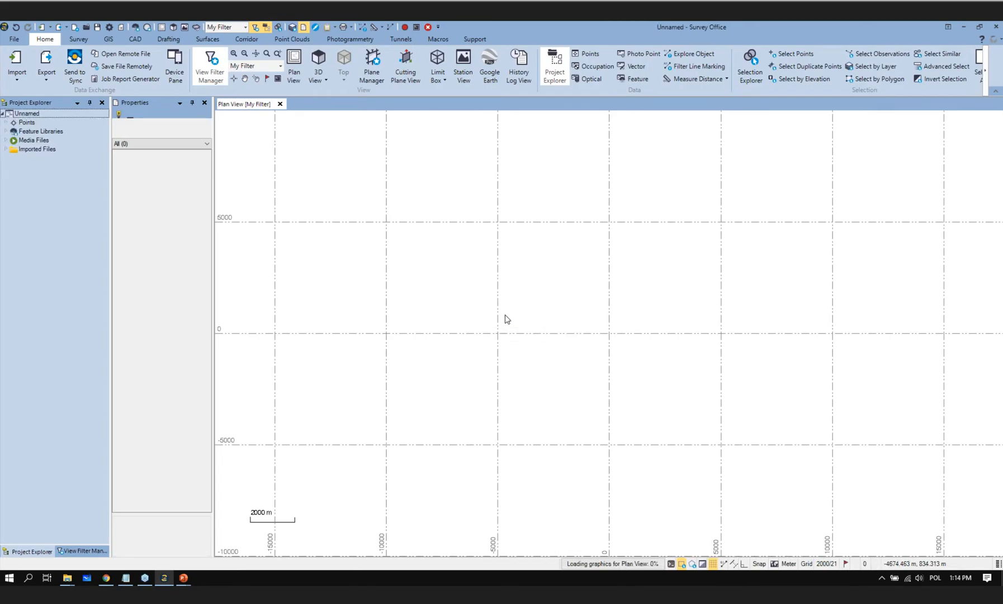
key("alt+Tab")
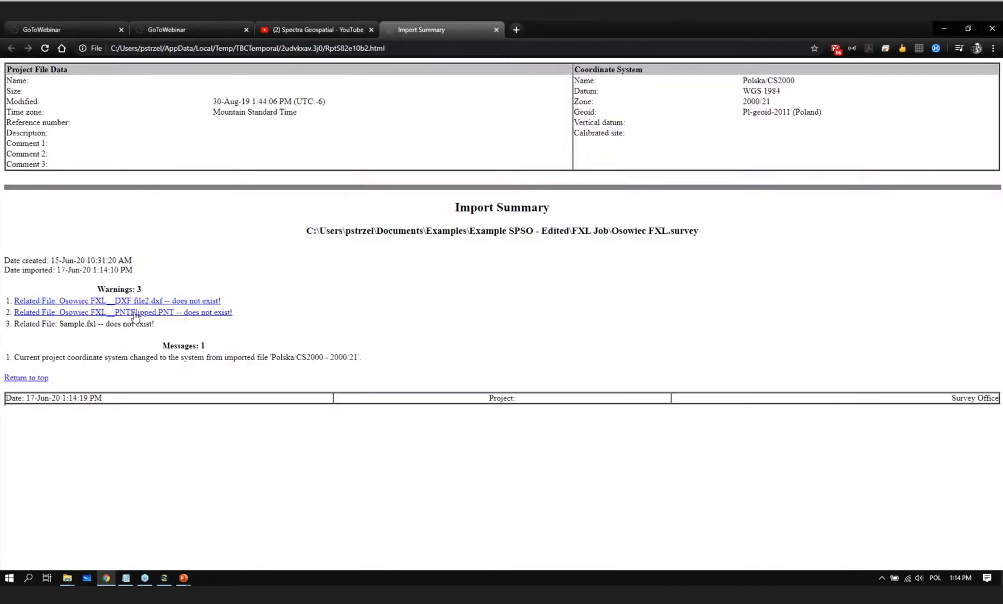
left_click(164, 578)
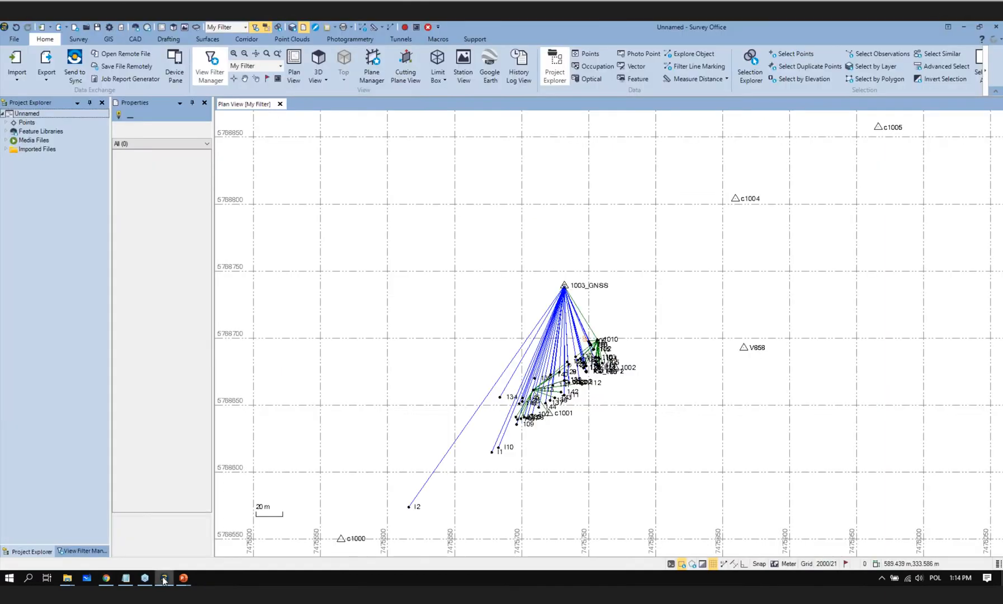
Step: Examine the imported points and their observation lines in the plan view
scroll(607, 429, "up", 5)
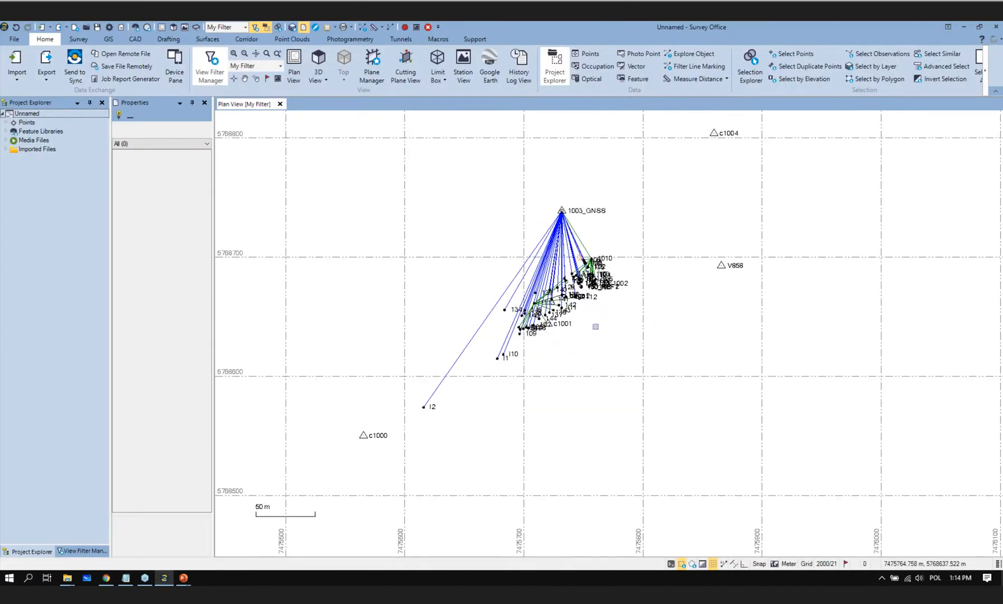
scroll(559, 322, "up", 3)
middle_click_drag(673, 278, 687, 366)
scroll(698, 388, "down", 1)
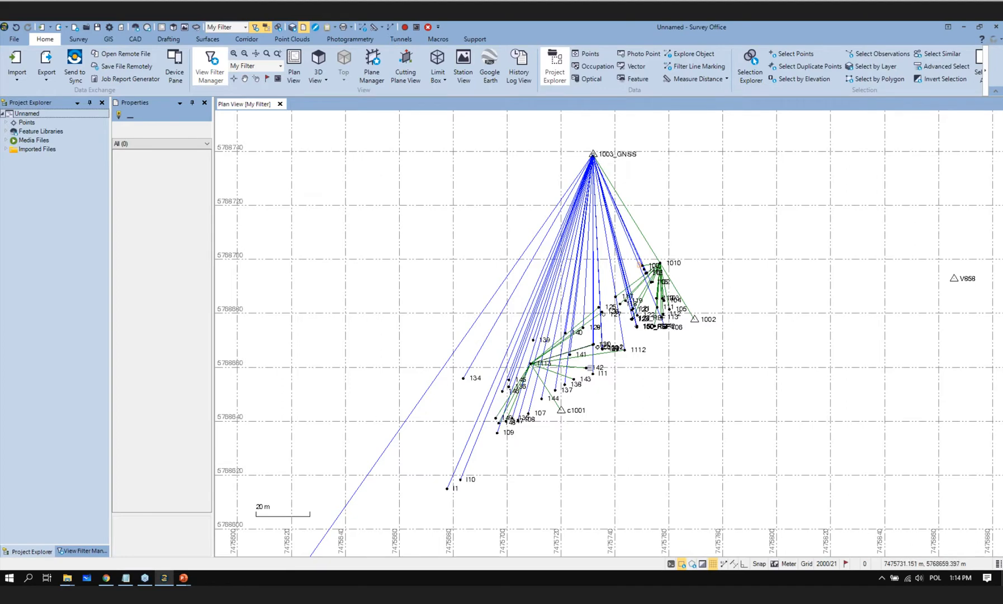
scroll(596, 389, "up", 2)
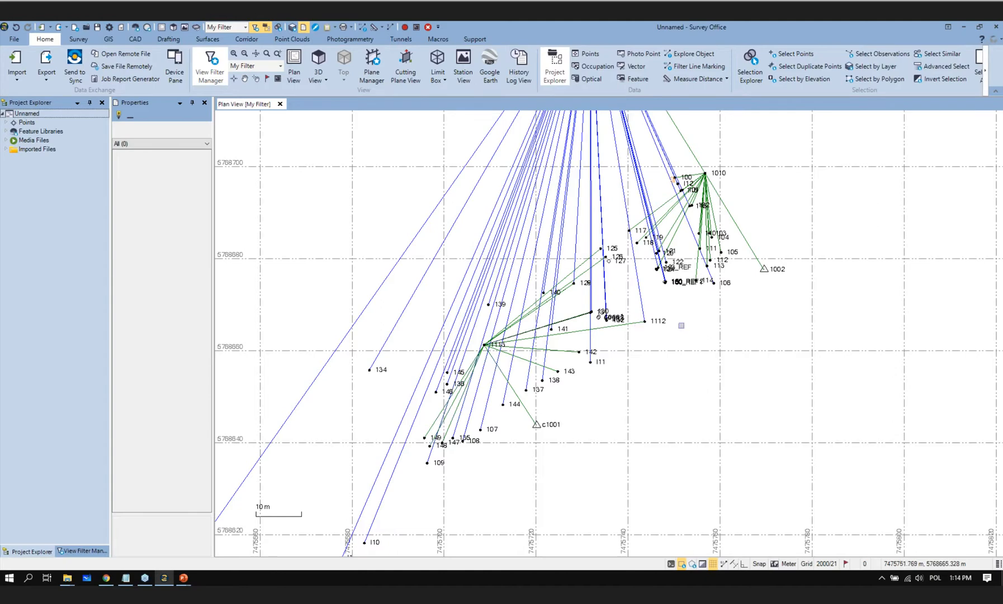
scroll(724, 228, "up", 3)
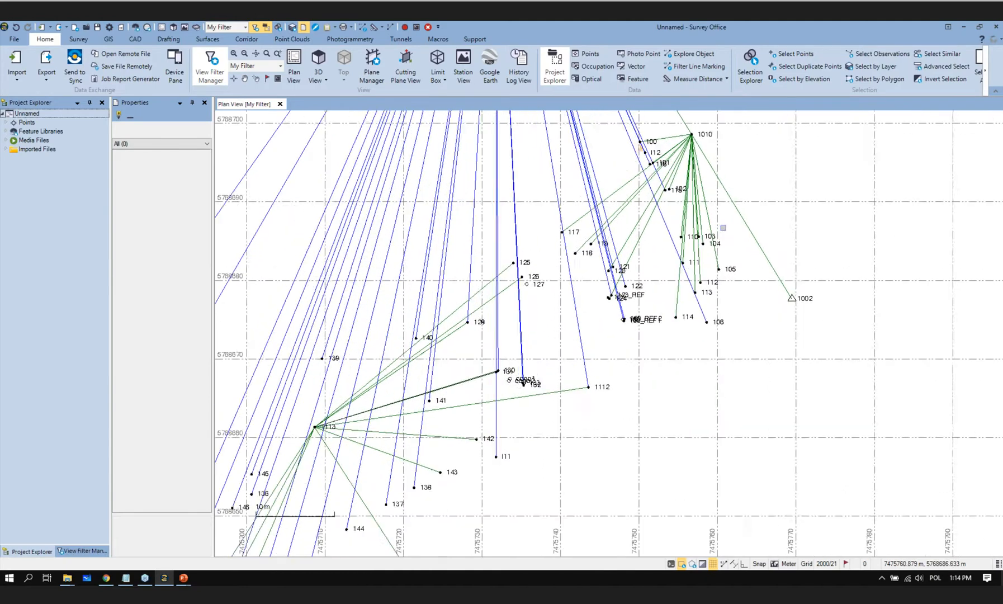
scroll(718, 235, "down", 3)
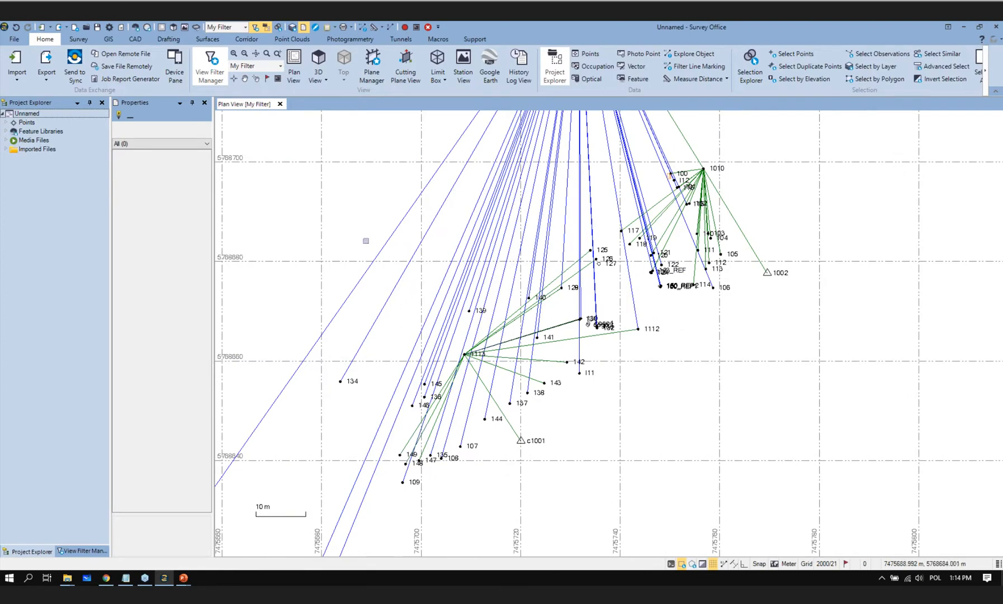
Step: Hide the RTK Vector and Total Station raw data in the My Filter view filter
left_click(83, 551)
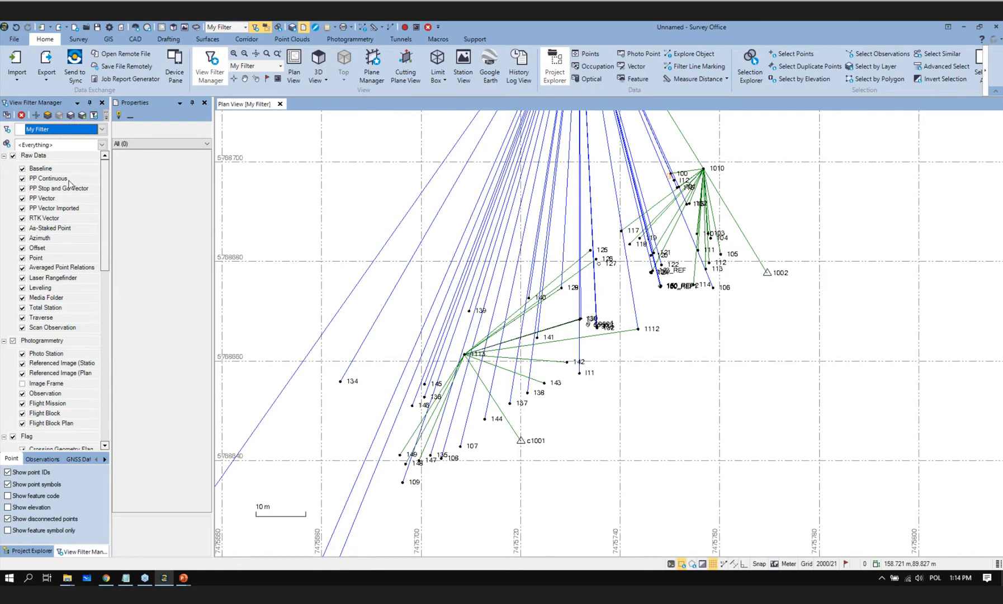
left_click(22, 218)
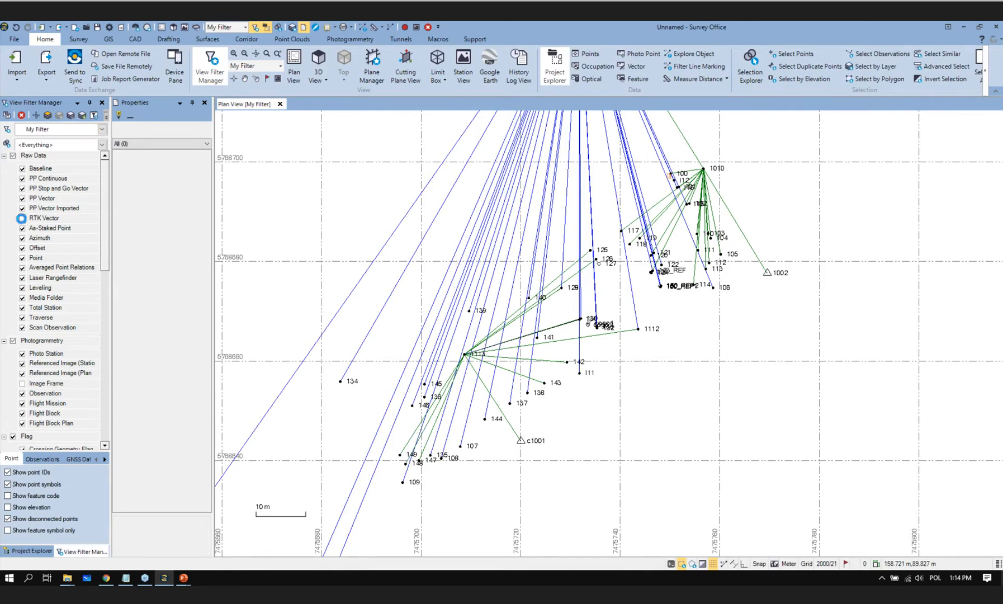
left_click(22, 308)
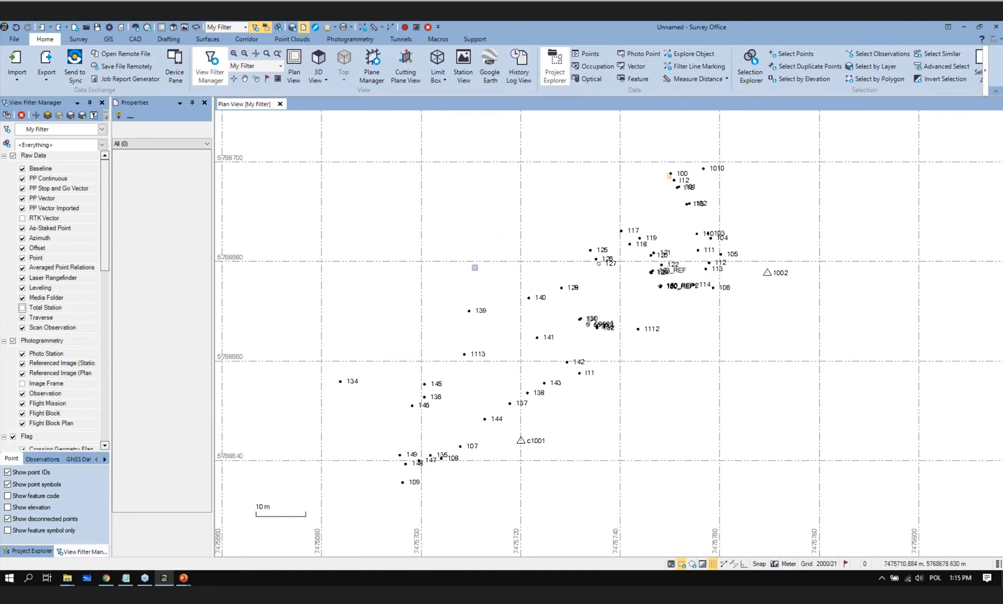
Step: Process the feature codes of the Osowiec FXL.survey point source
left_click(77, 40)
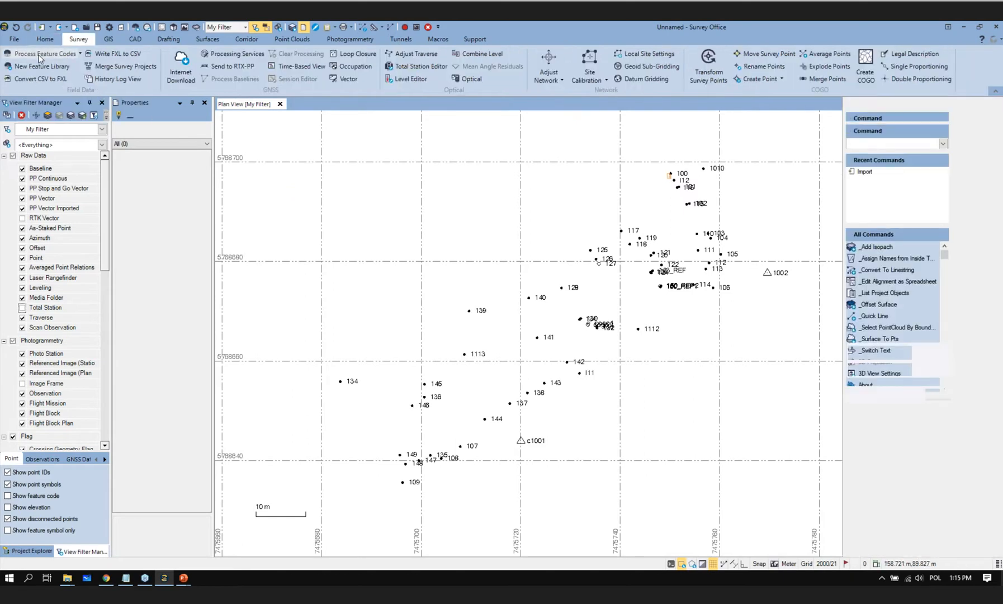
left_click(39, 56)
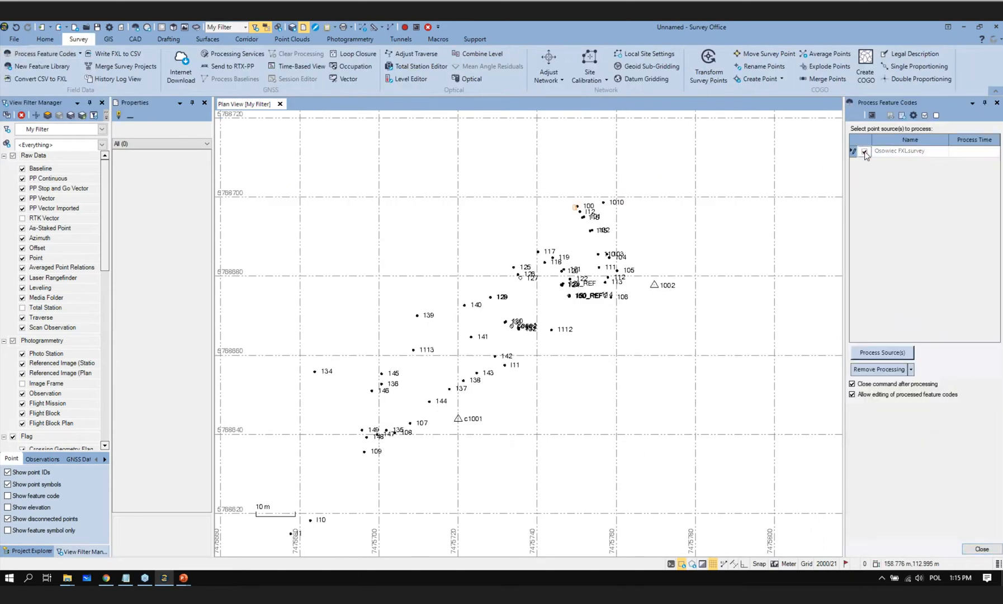
left_click(891, 354)
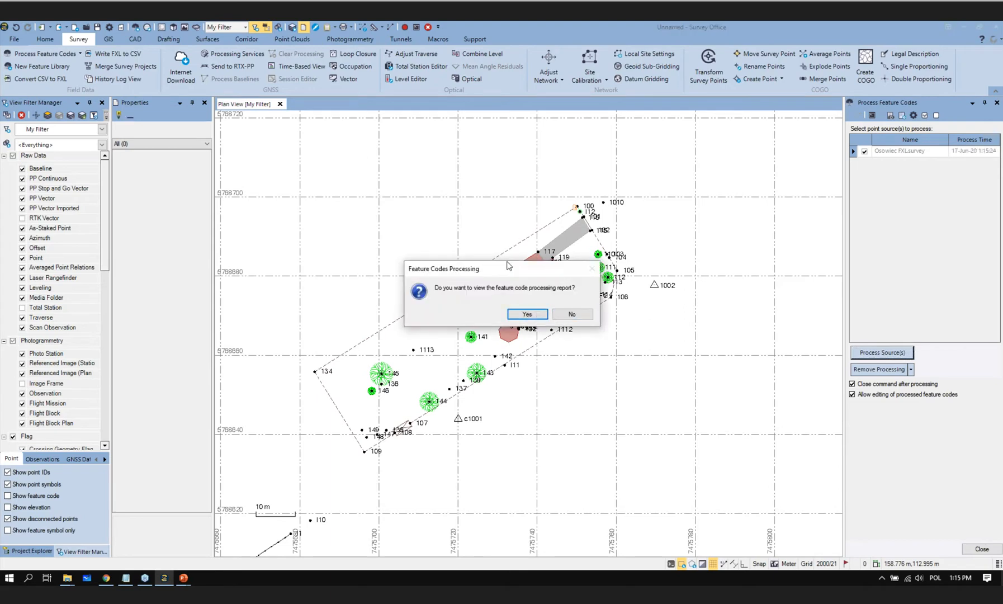
Step: Open the feature code processing report, review its problematic attributes, and return to the plan view
left_click_drag(513, 274, 665, 444)
left_click(687, 488)
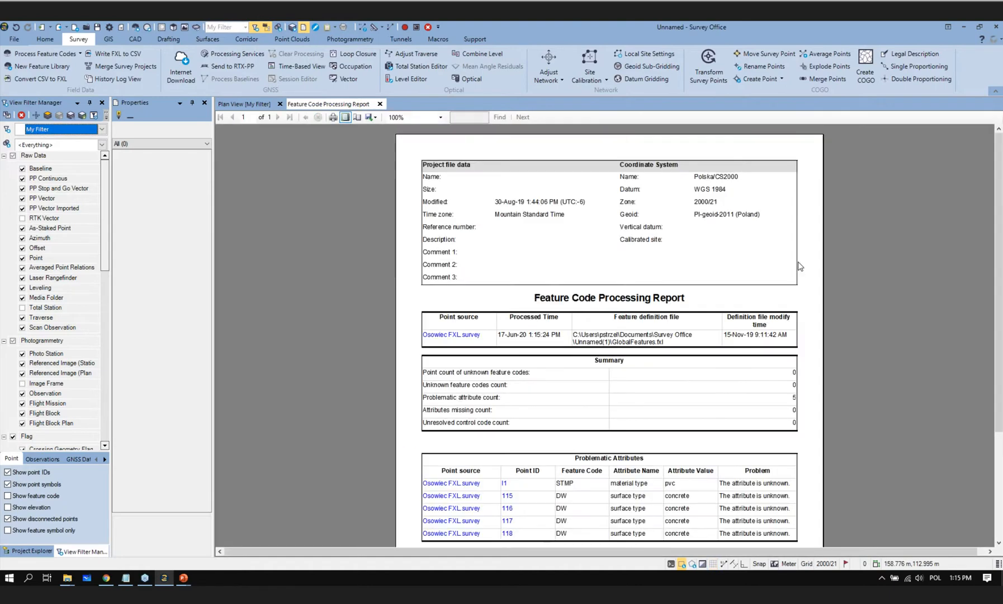
scroll(839, 346, "down", 3)
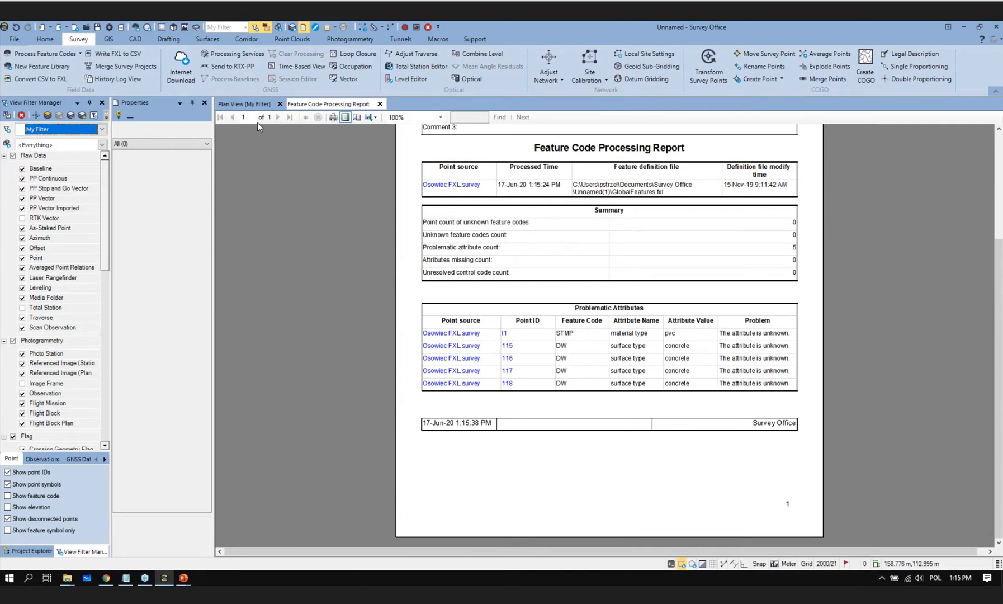
left_click(249, 104)
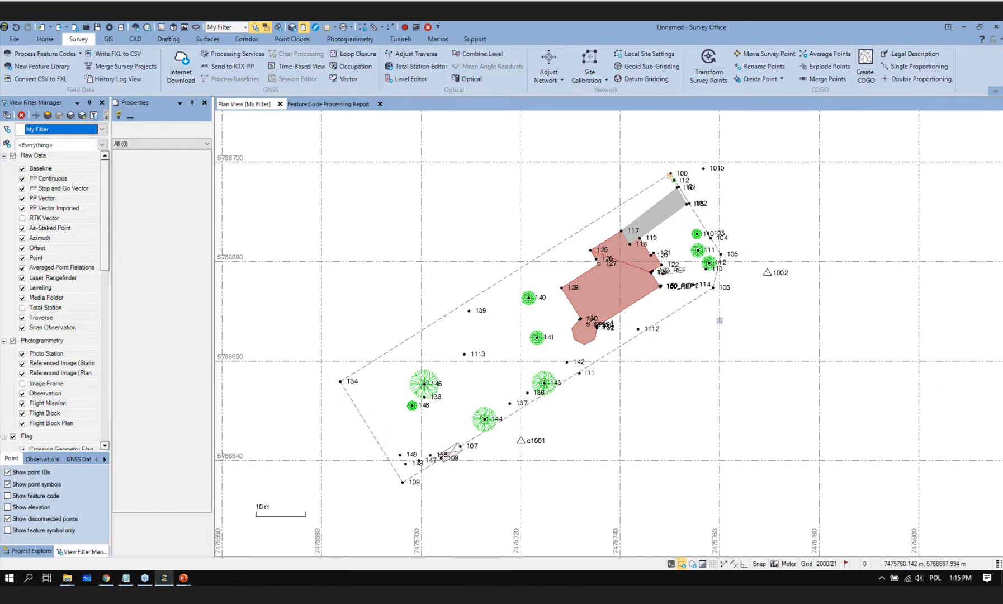
Step: Inspect the properties of the WoodFence line between points 100 and 134, then clear the selection
scroll(775, 300, "up", 3)
scroll(775, 300, "down", 2)
middle_click_drag(752, 351, 712, 442)
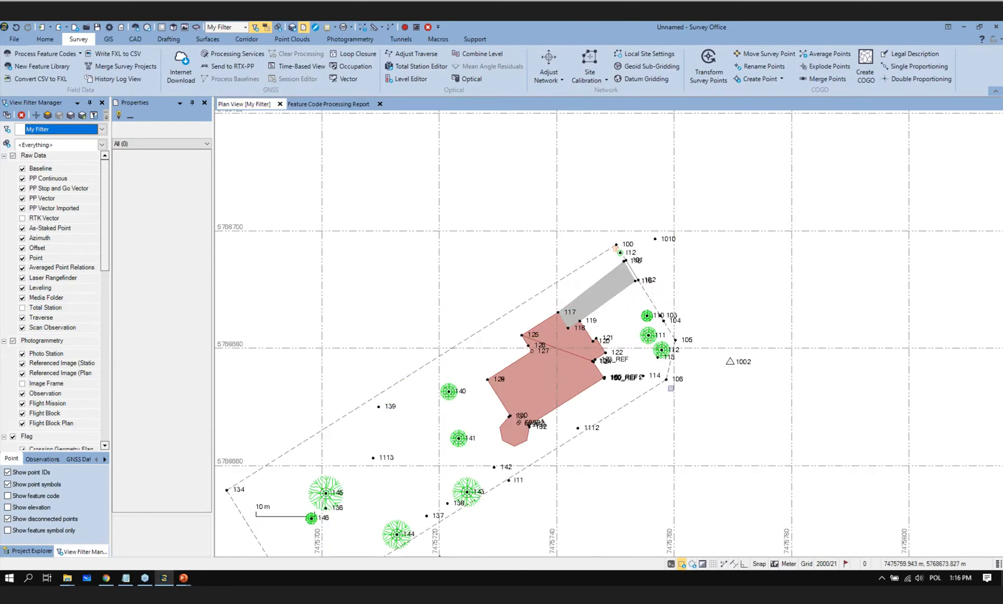
middle_click_drag(638, 281, 705, 210)
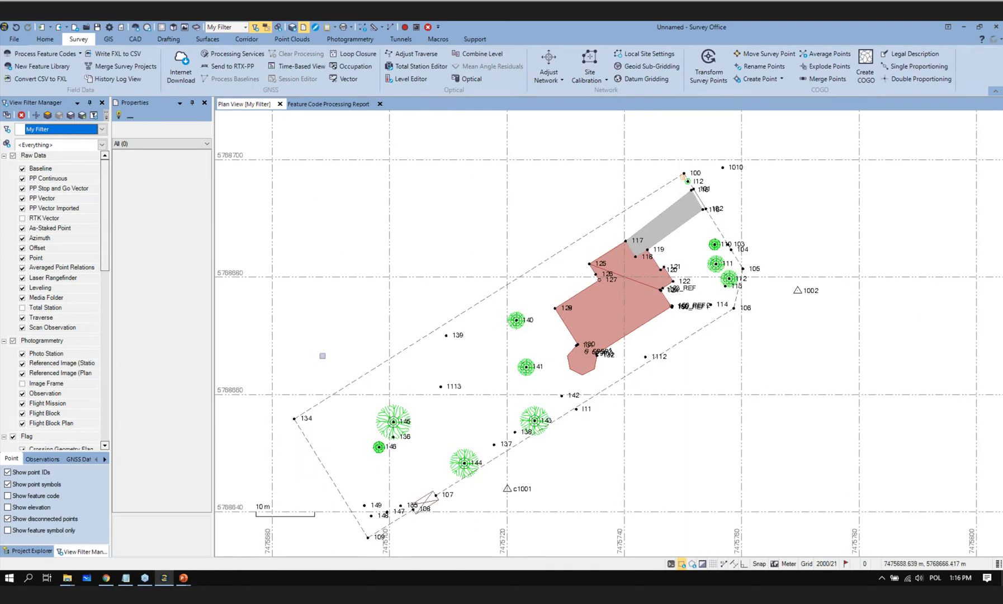
left_click(402, 352)
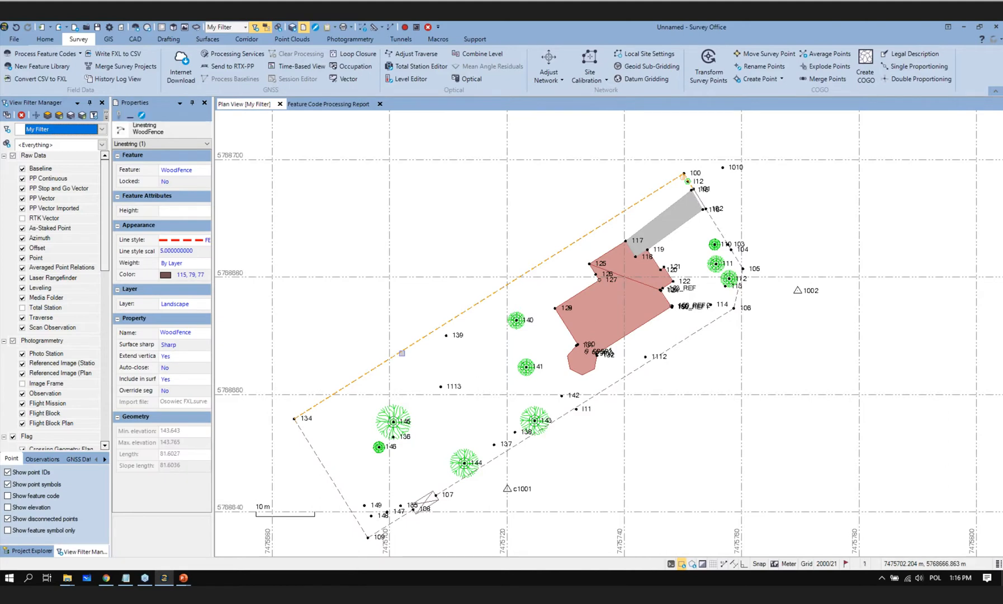
left_click(204, 174)
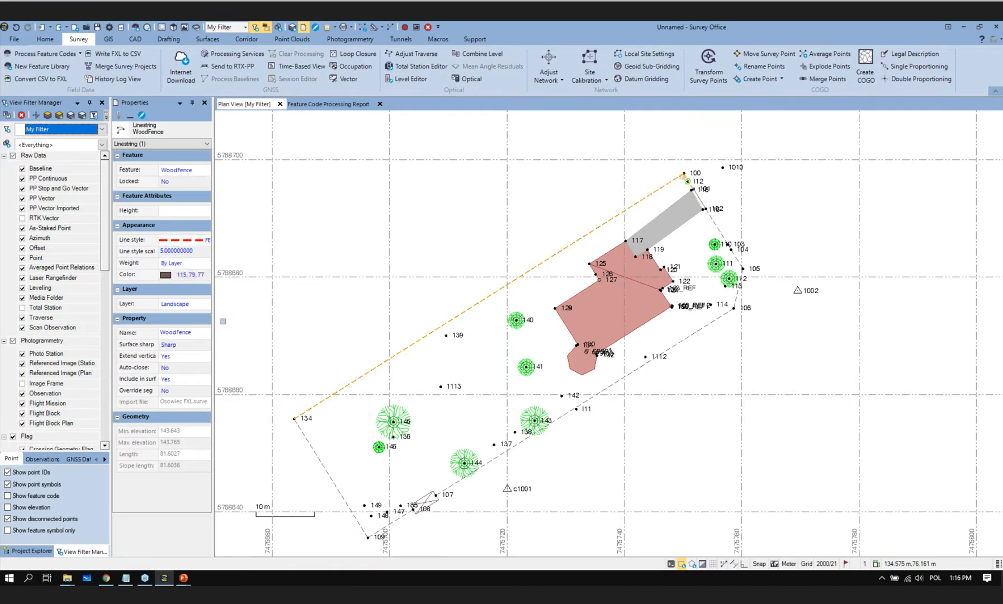
right_click(723, 414)
left_click(724, 416)
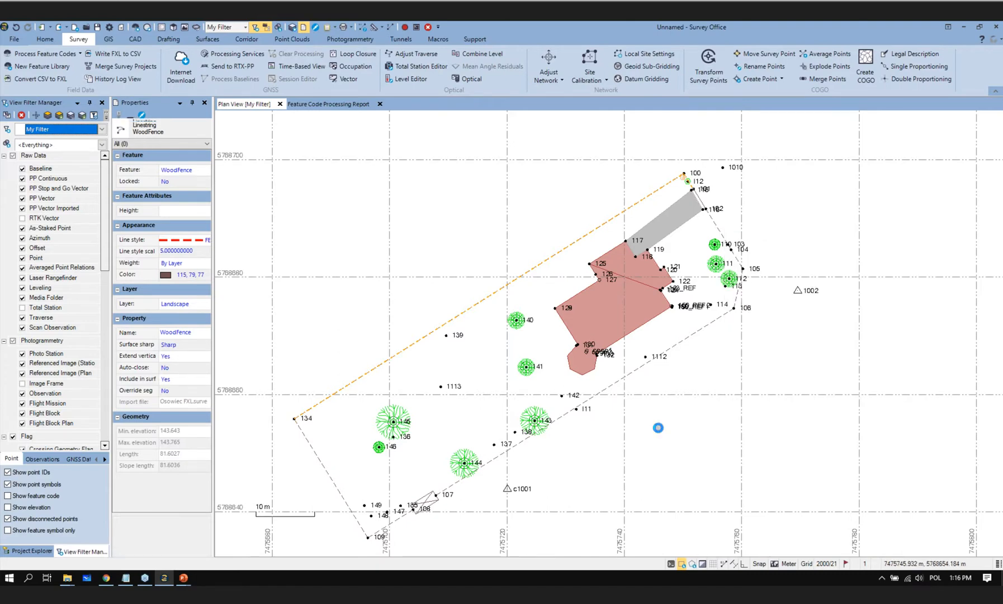
Step: Select conifer tree point 114 in the plan view and open its feature code for editing
scroll(716, 306, "up", 8)
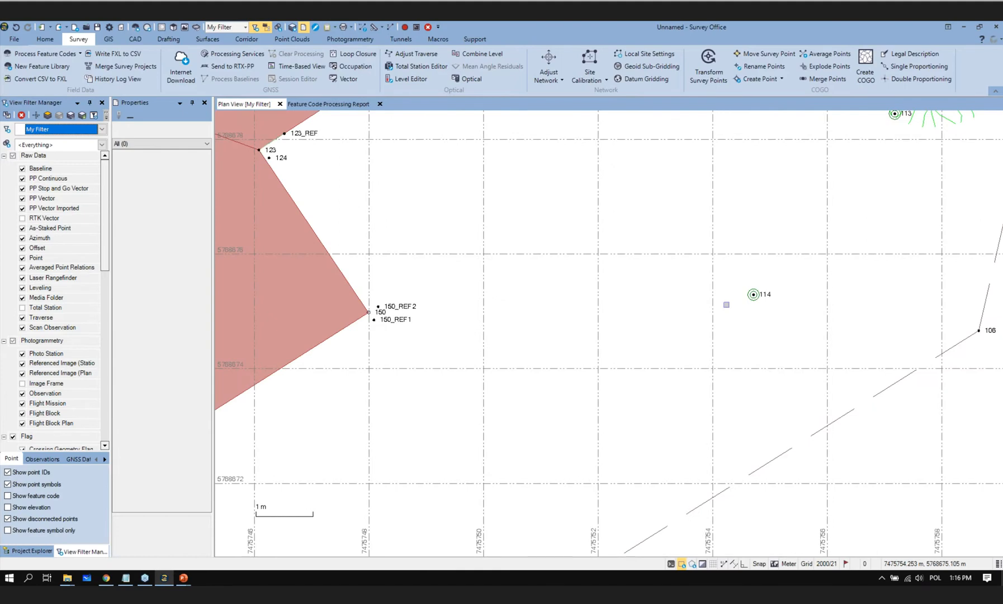
scroll(687, 285, "up", 2)
scroll(688, 285, "up", 2)
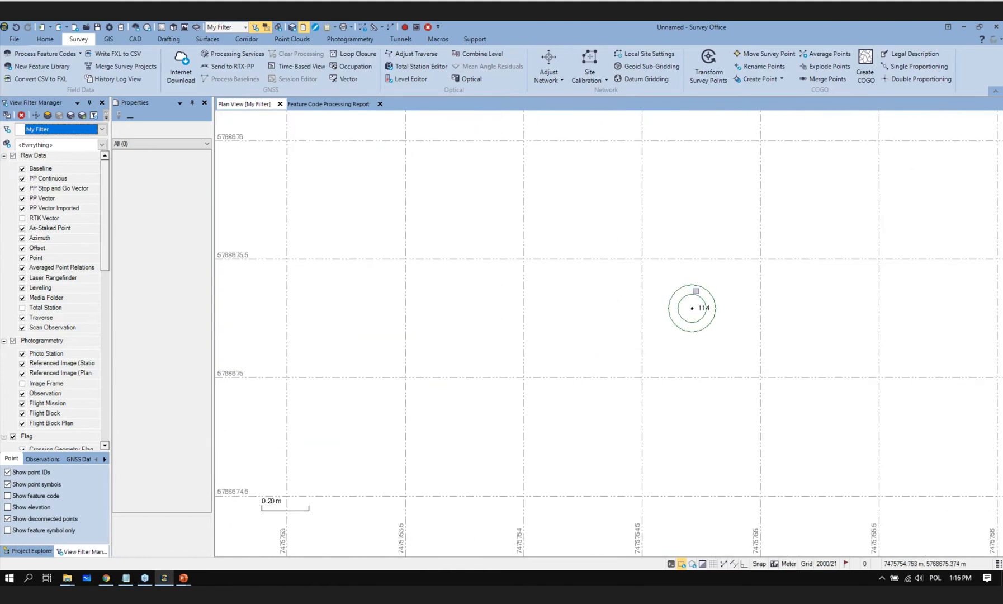
left_click(693, 309)
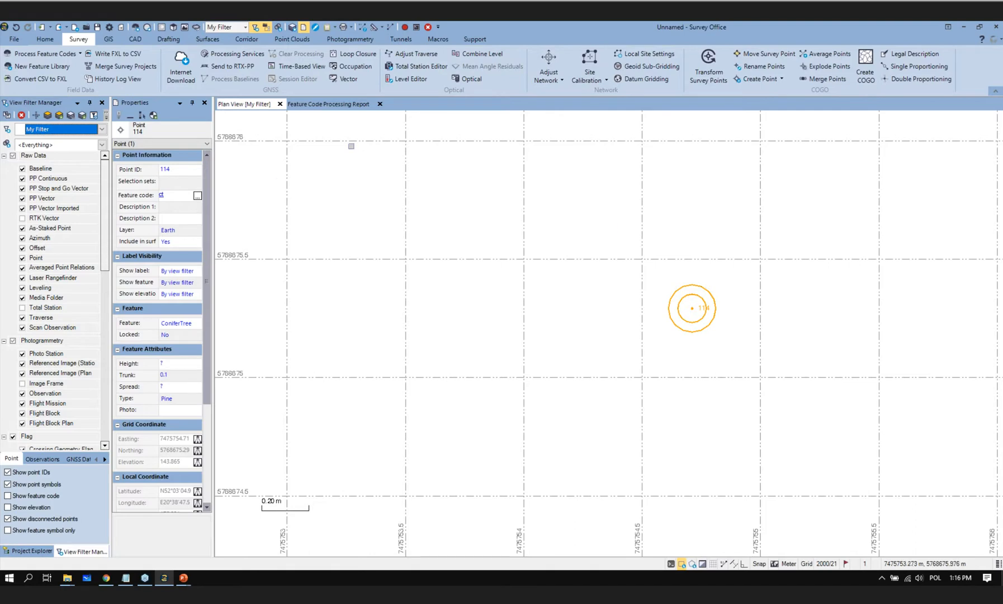
left_click(134, 196)
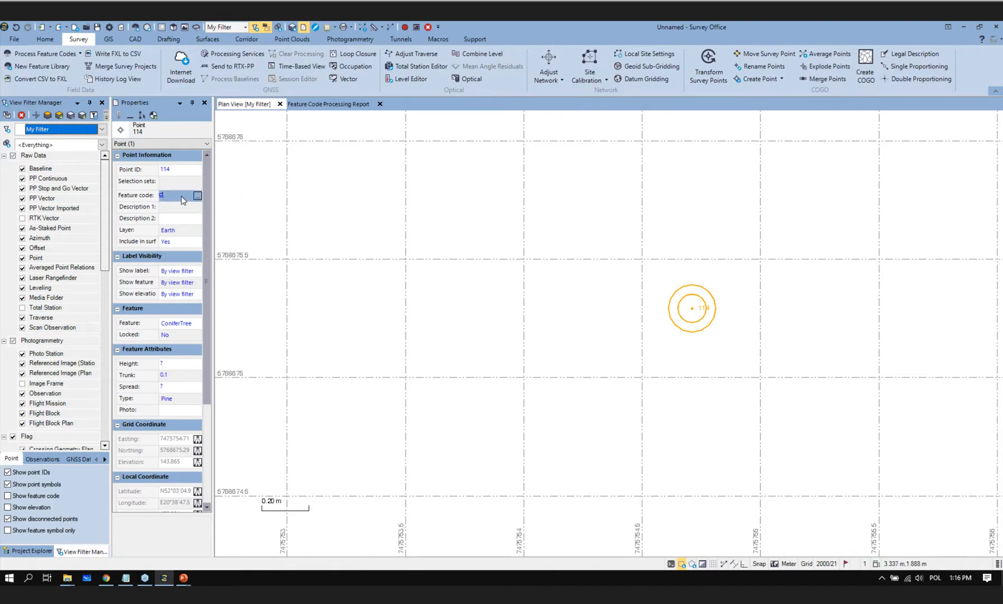
left_click(196, 196)
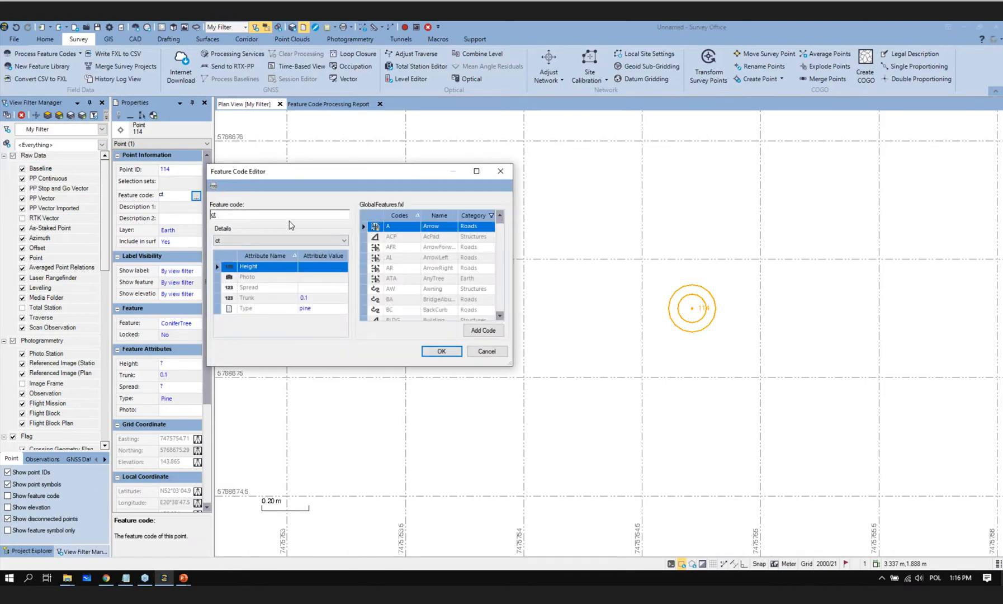
Step: Set point 114's tree attributes to spread 2, trunk 0.2 and type Cedar, and accept the changes
left_click(335, 309)
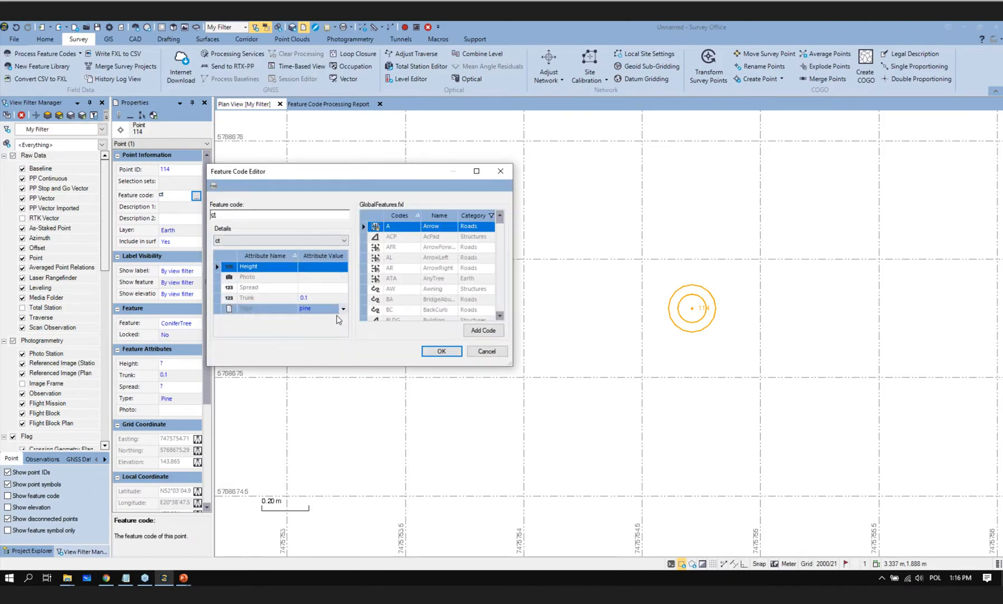
left_click(318, 287)
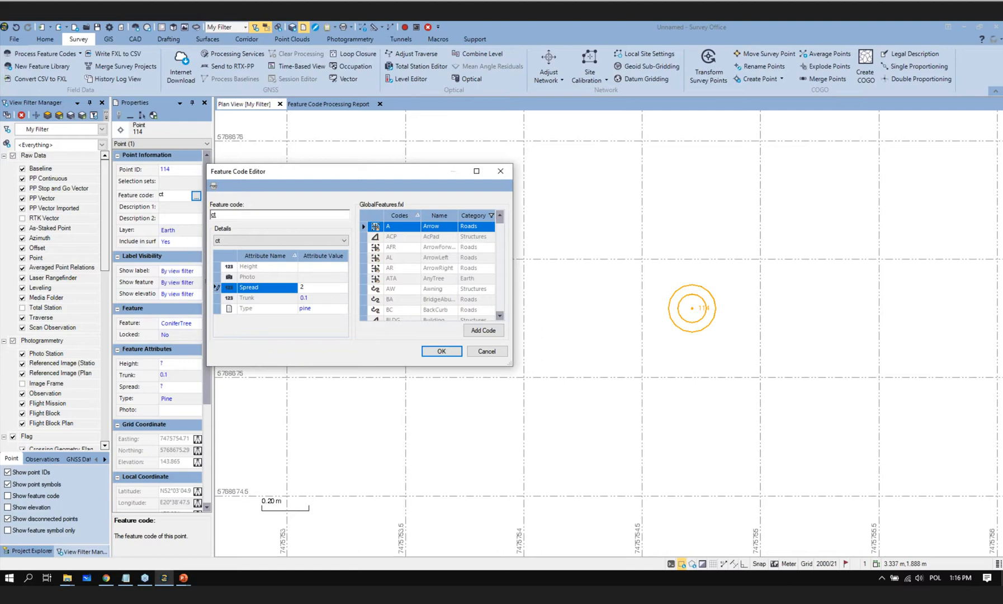
left_click(325, 298)
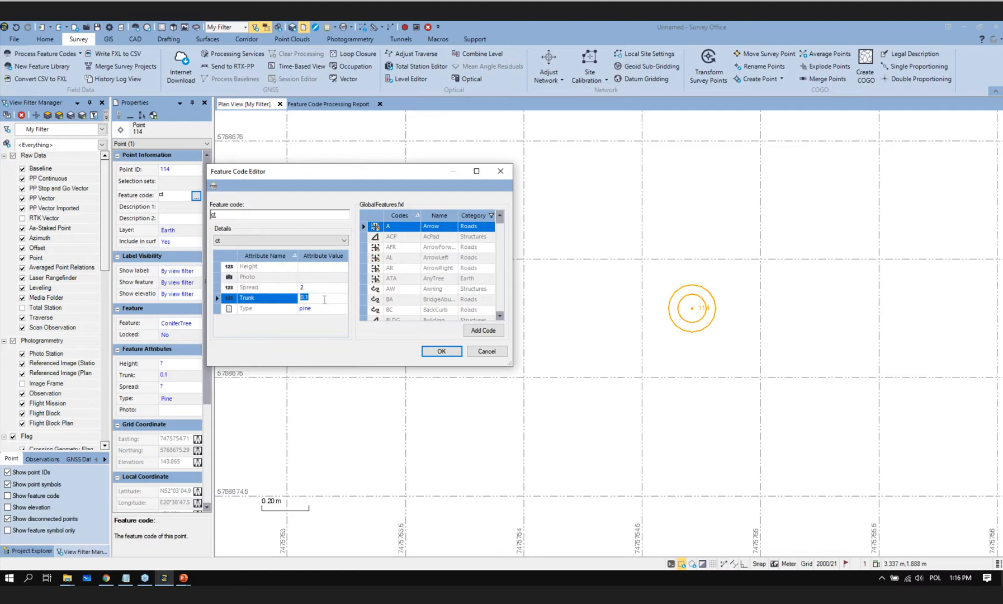
type("0")
left_click(327, 311)
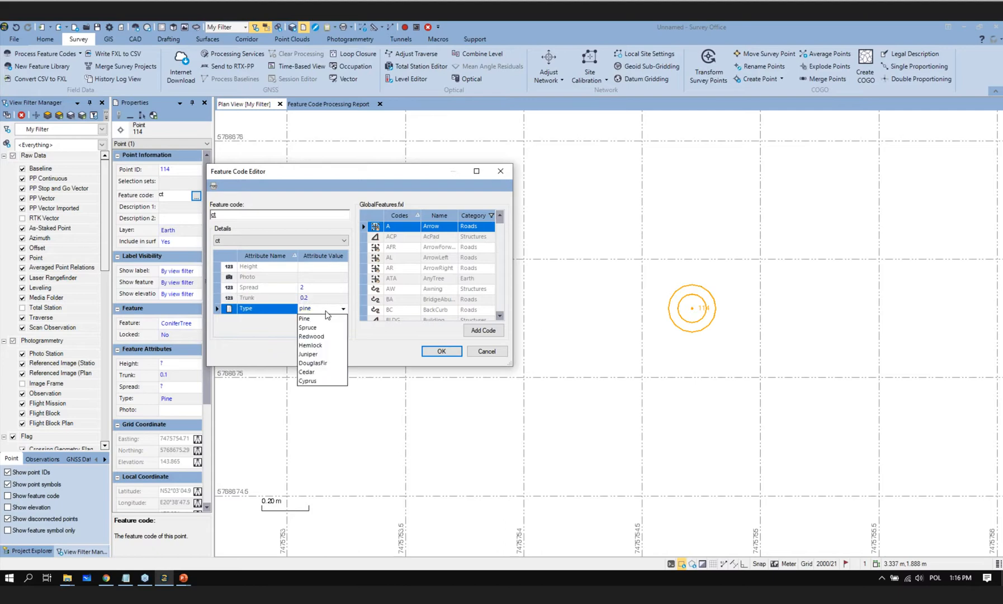
left_click(323, 373)
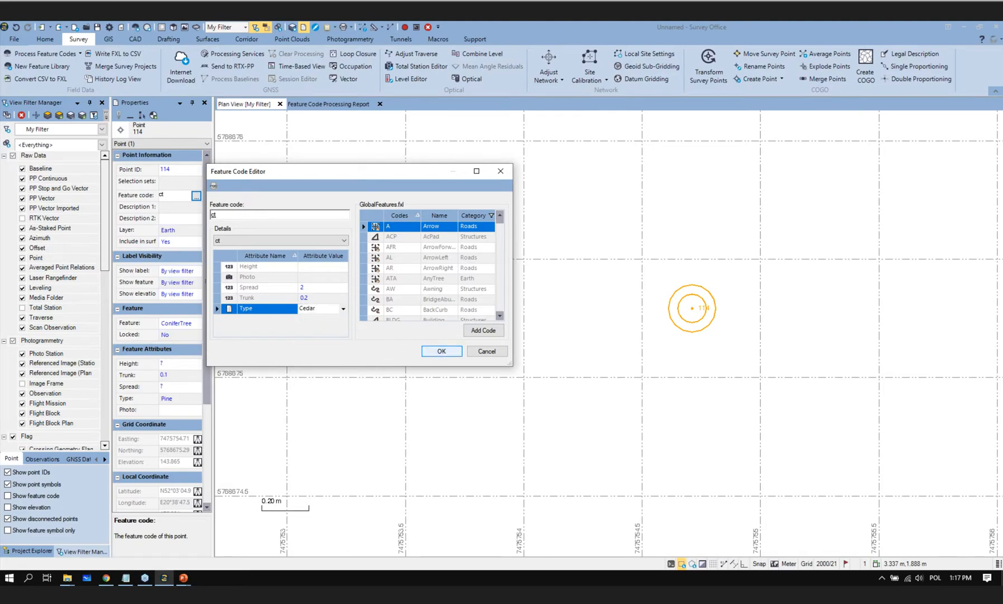
left_click(441, 351)
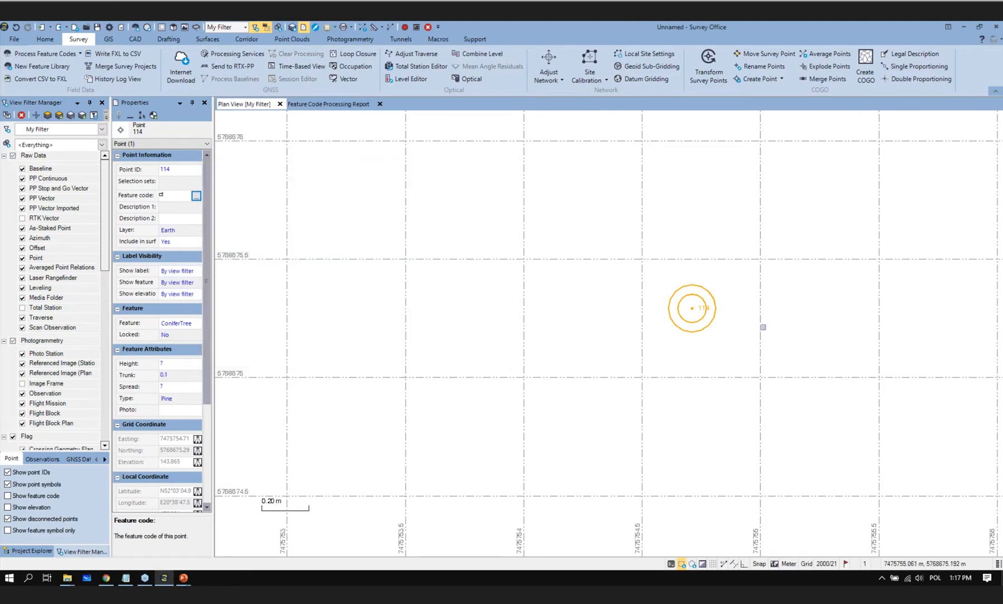
Step: Reprocess the feature codes of the Osowiec FXL.survey point source without viewing the processing report
left_click(43, 53)
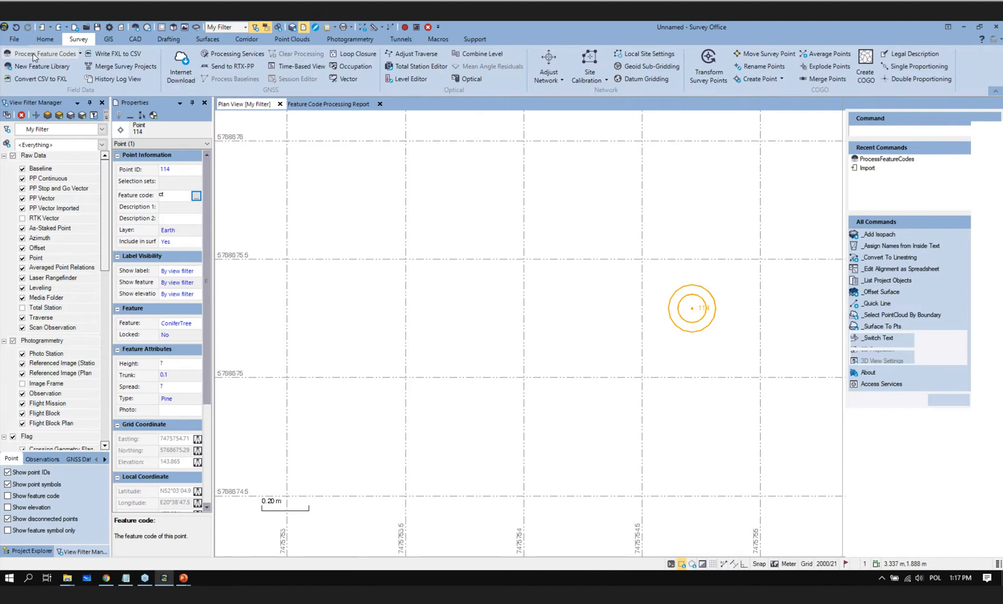
left_click(863, 151)
left_click(873, 353)
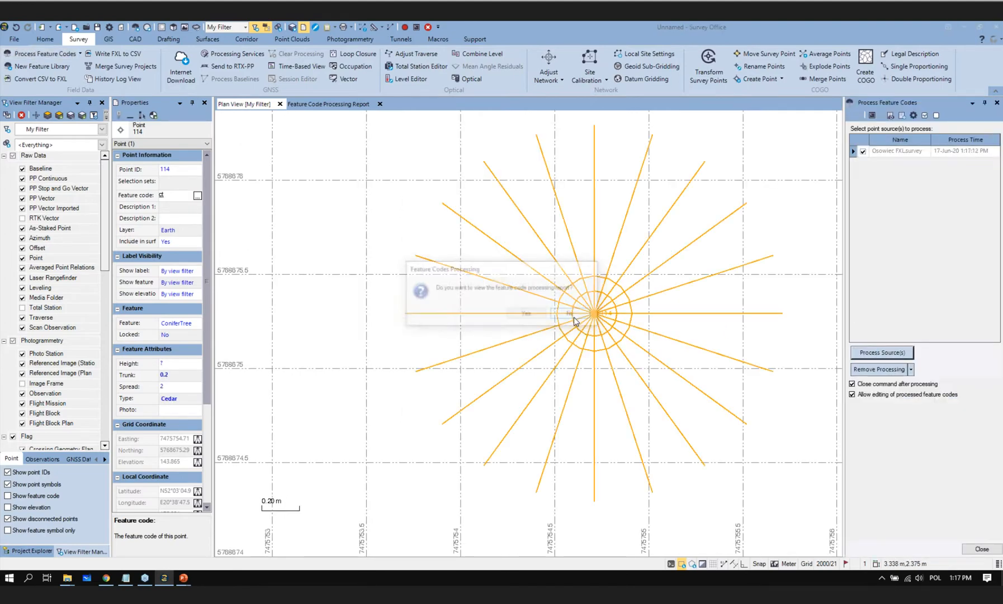
Step: Inspect the feature codes of point 102 on the fence line and point 115 at the grey driveway's corner
scroll(756, 290, "down", 6)
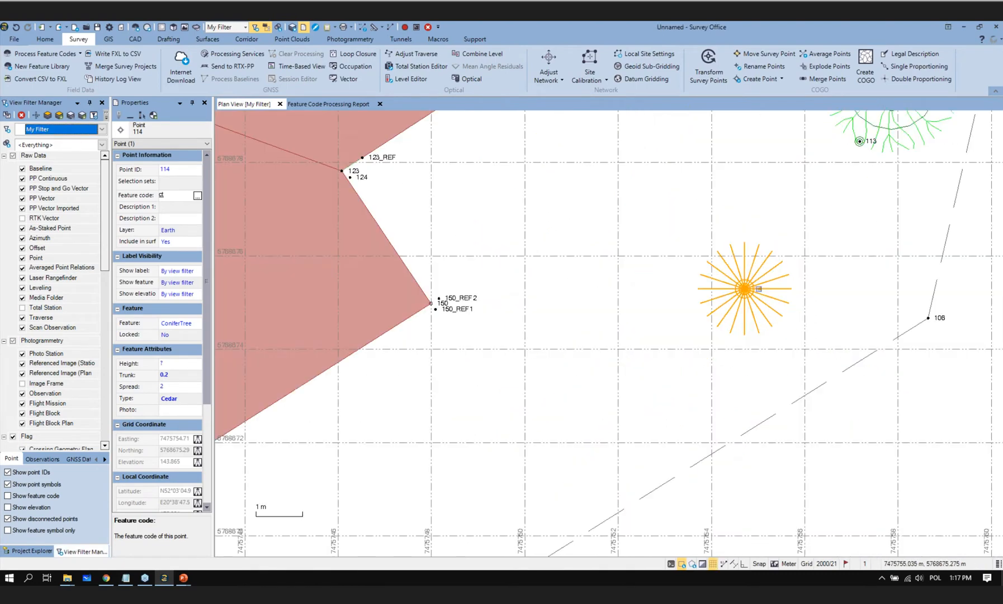
middle_click_drag(780, 281, 730, 386)
middle_click_drag(656, 165, 616, 320)
scroll(617, 320, "up", 3)
scroll(649, 281, "up", 1)
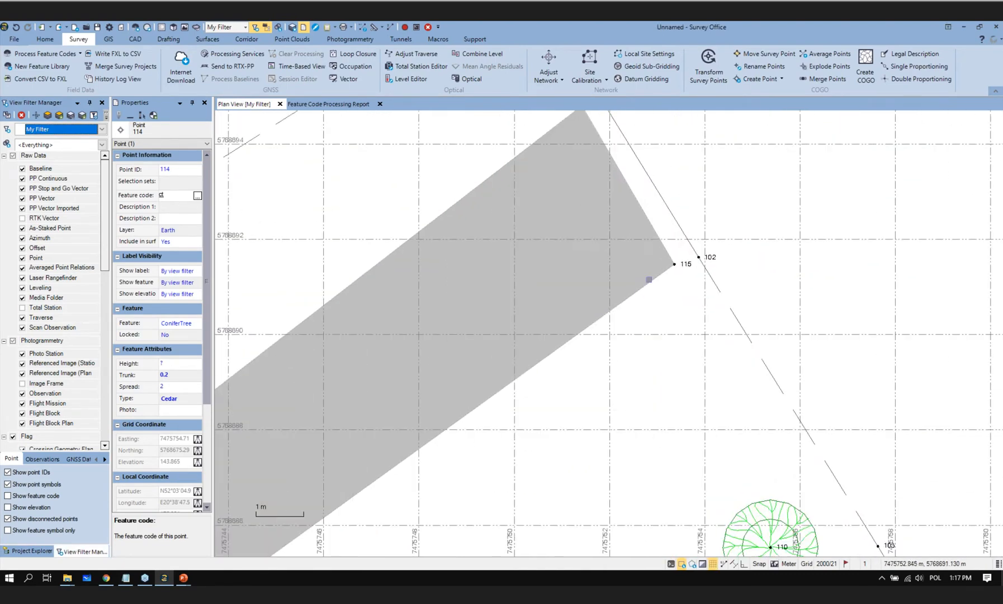
scroll(650, 279, "down", 3)
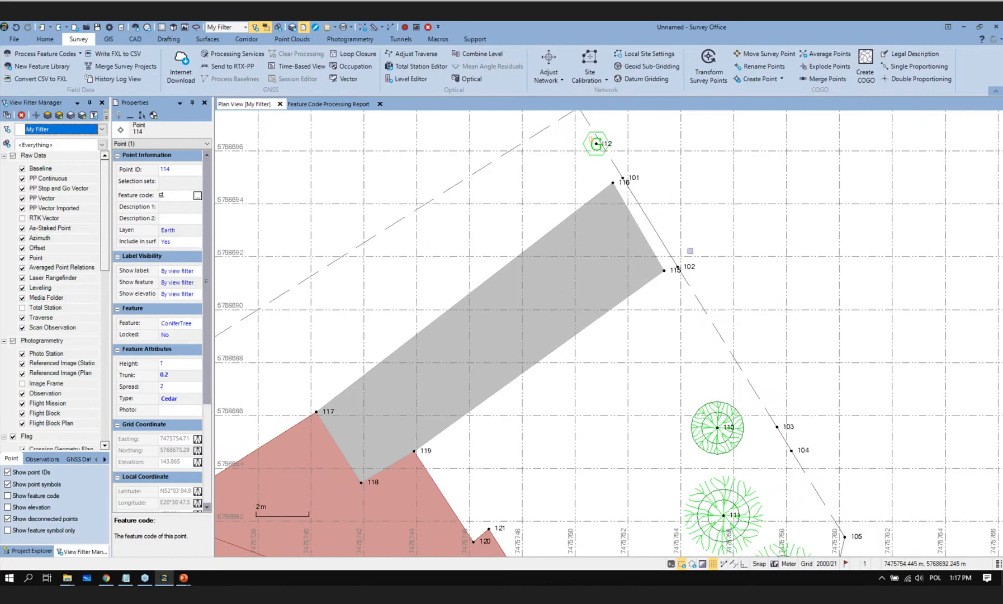
scroll(674, 253, "up", 2)
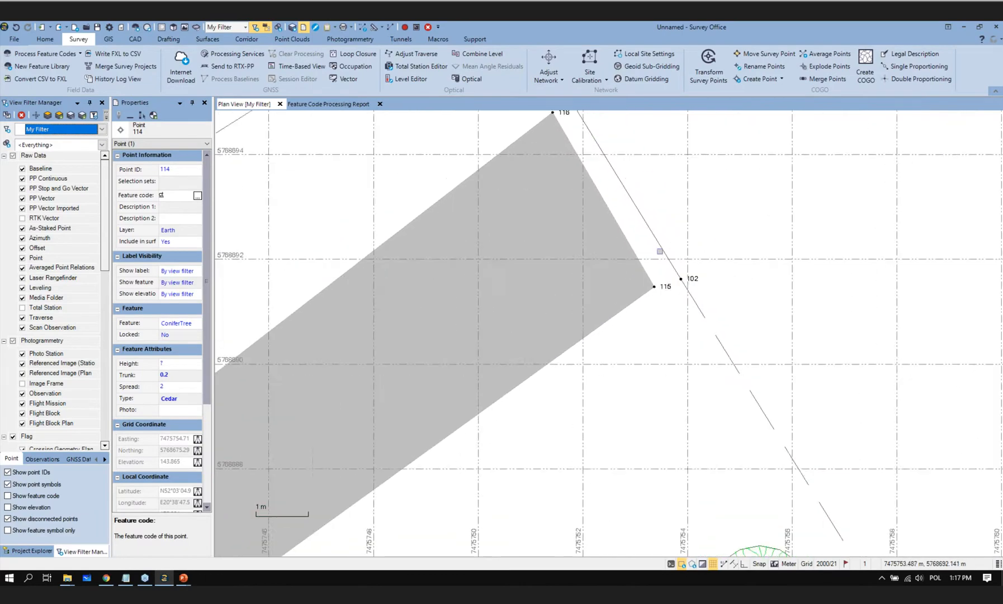
scroll(660, 252, "down", 1)
middle_click_drag(666, 216, 633, 274)
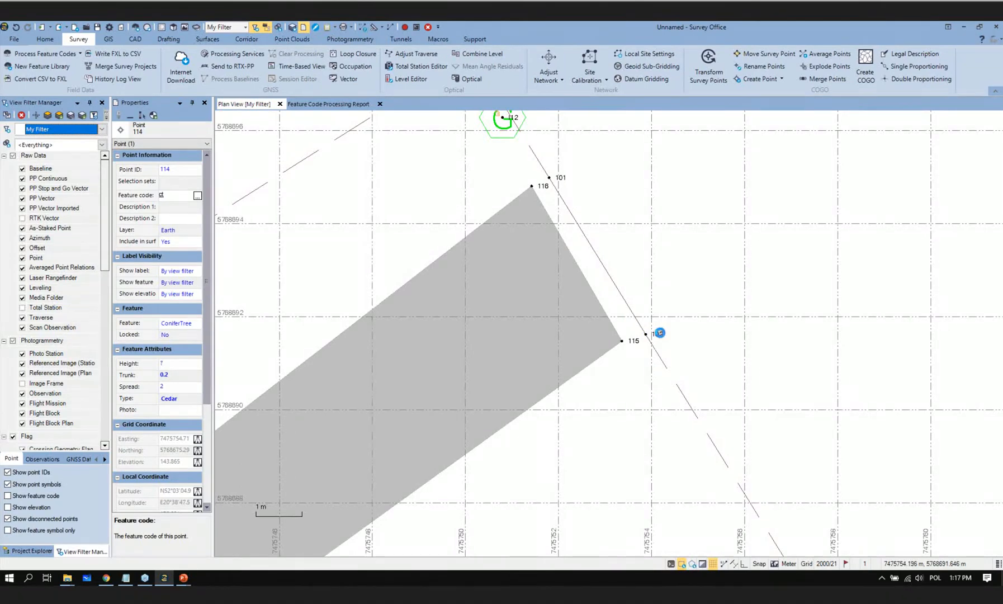
left_click(647, 334)
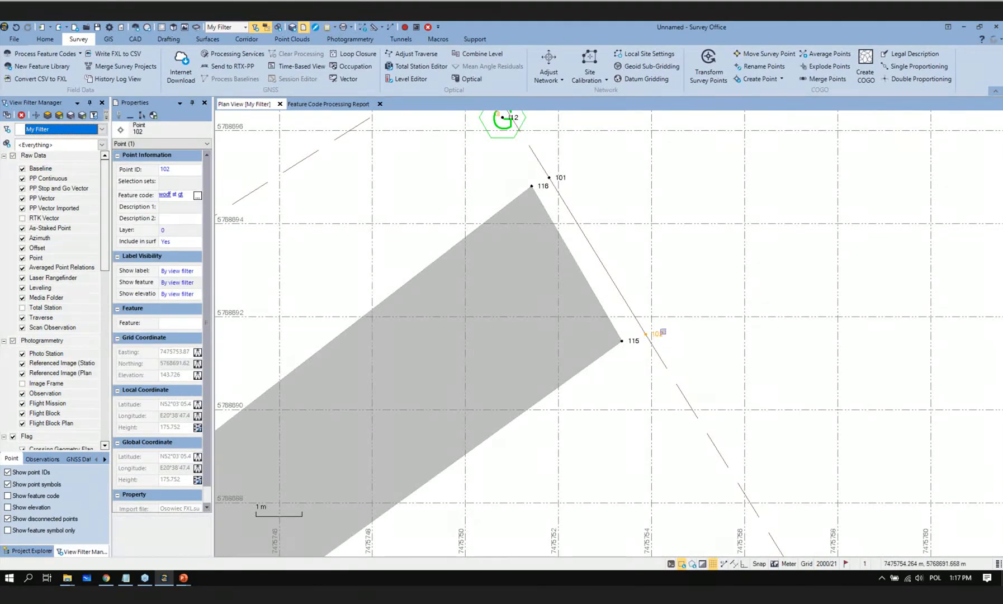
left_click(166, 197)
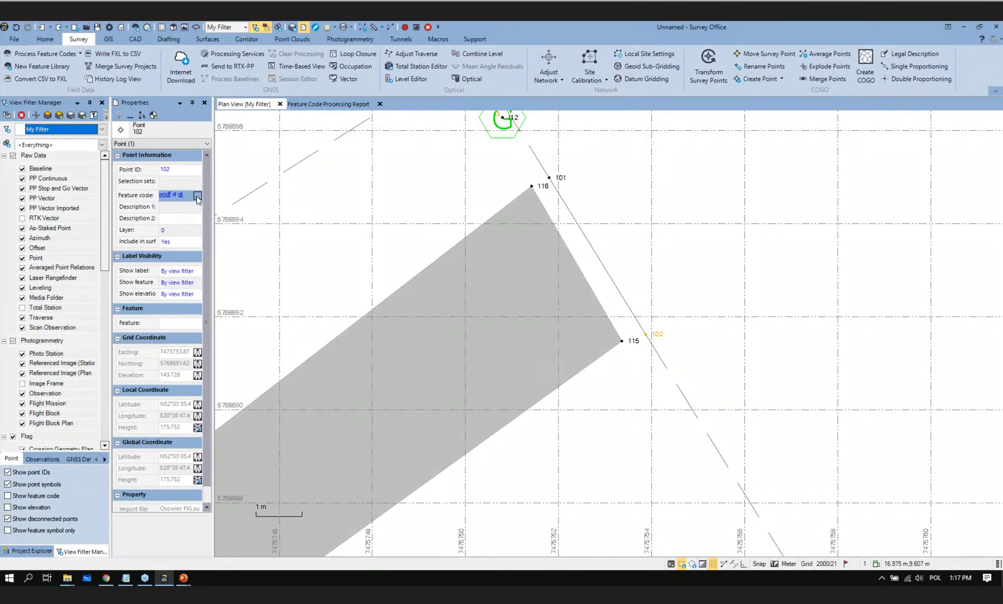
left_click(188, 195)
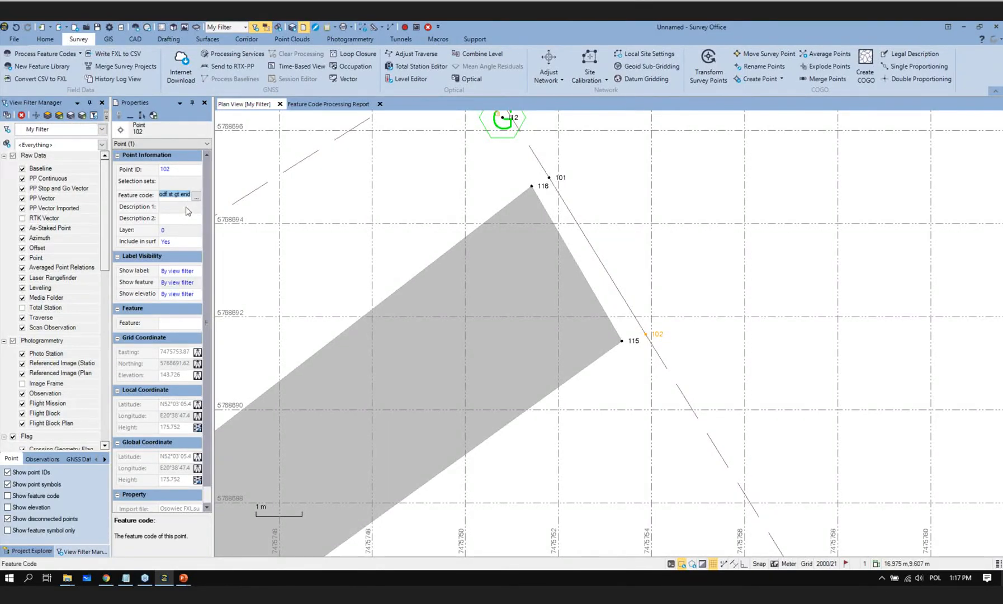
left_click(192, 197)
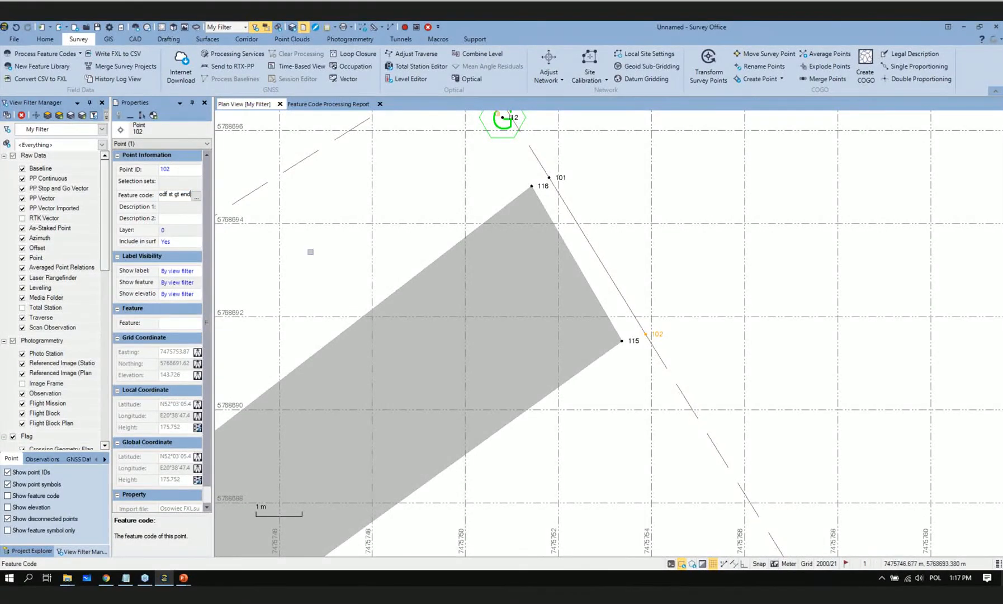
left_click(642, 368)
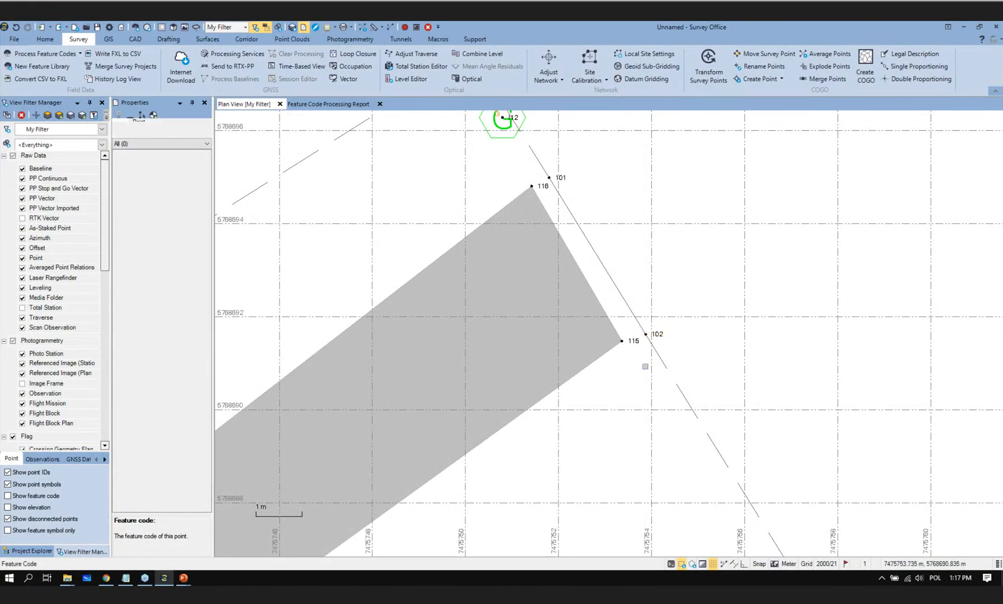
left_click(623, 341)
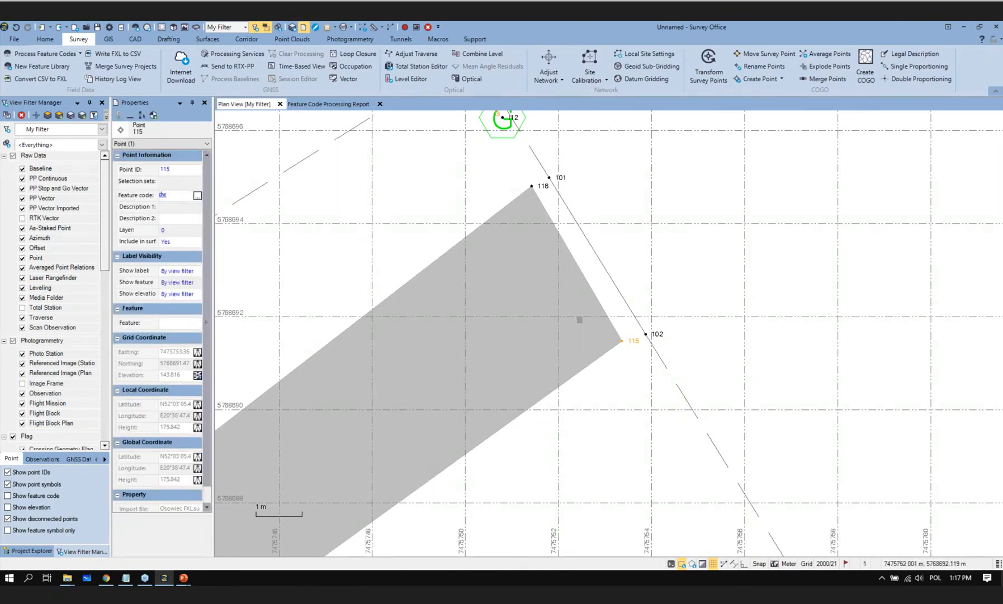
Step: Append the driveway code dw to the end of point 102's feature code
left_click(656, 335)
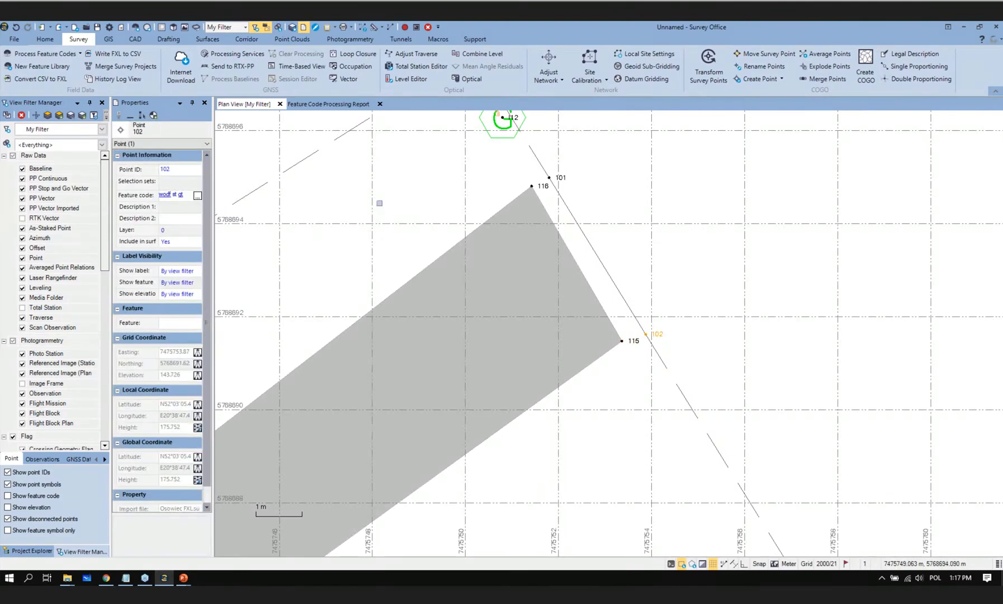
left_click(189, 196)
key("End")
type("end")
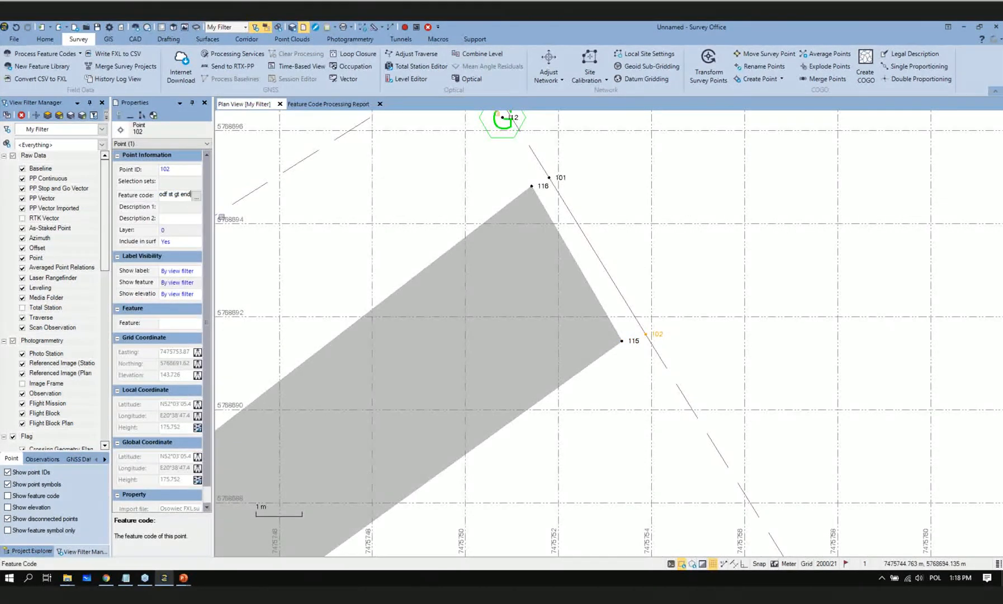
type(" dw")
key("Return")
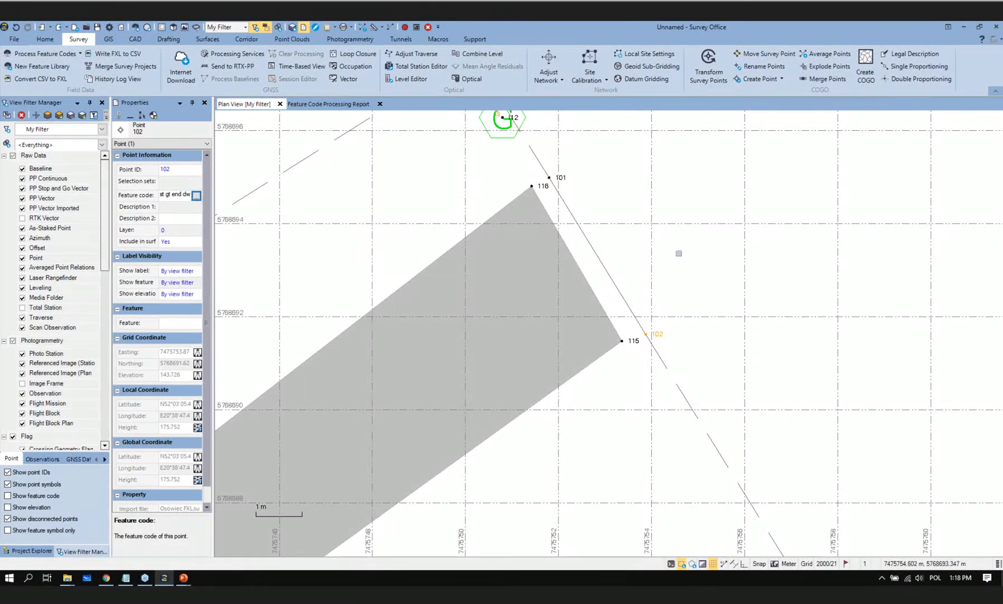
key("Tab")
Step: Set point 101's feature code to "wodf end gt dw JPT 116", adding JPT from the Line Control Code category
left_click(559, 177)
left_click(197, 195)
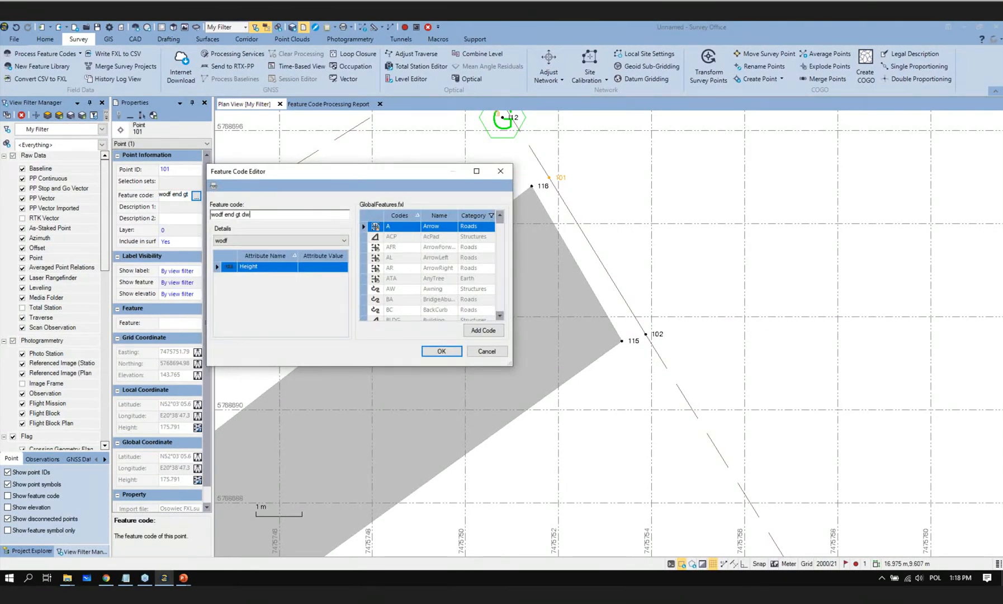
left_click_drag(358, 177, 295, 241)
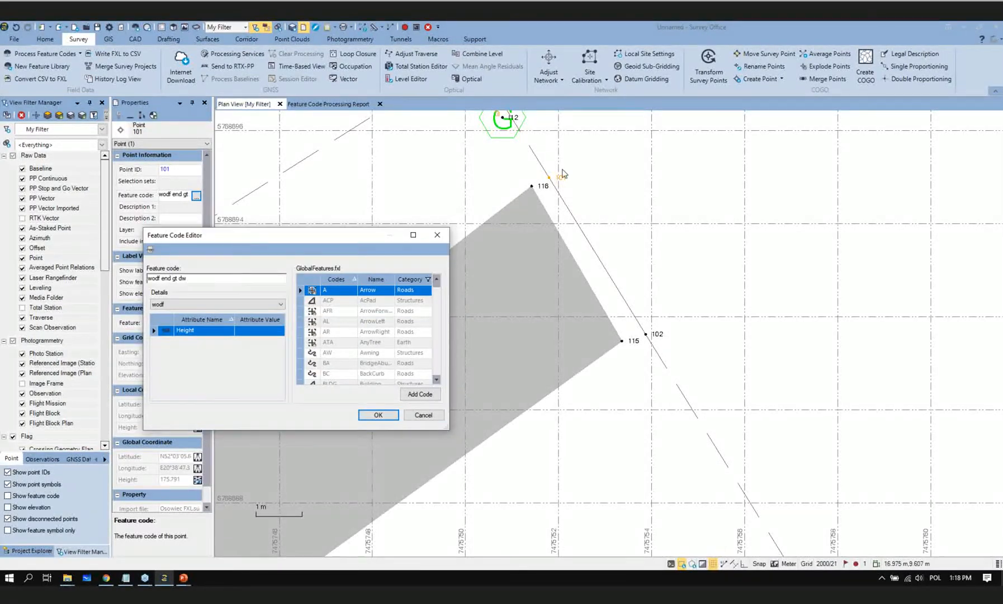
left_click(428, 280)
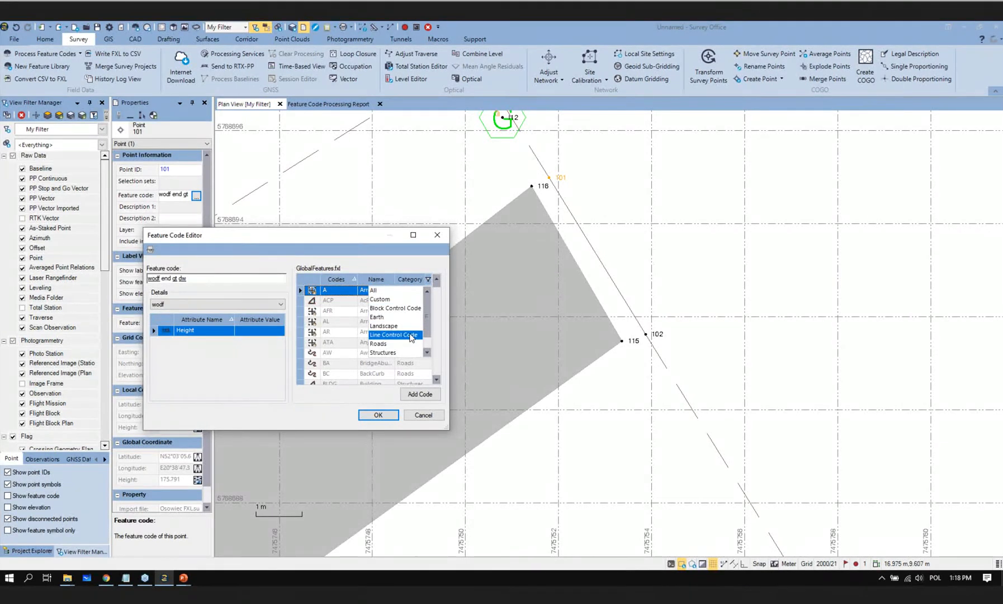
left_click(412, 335)
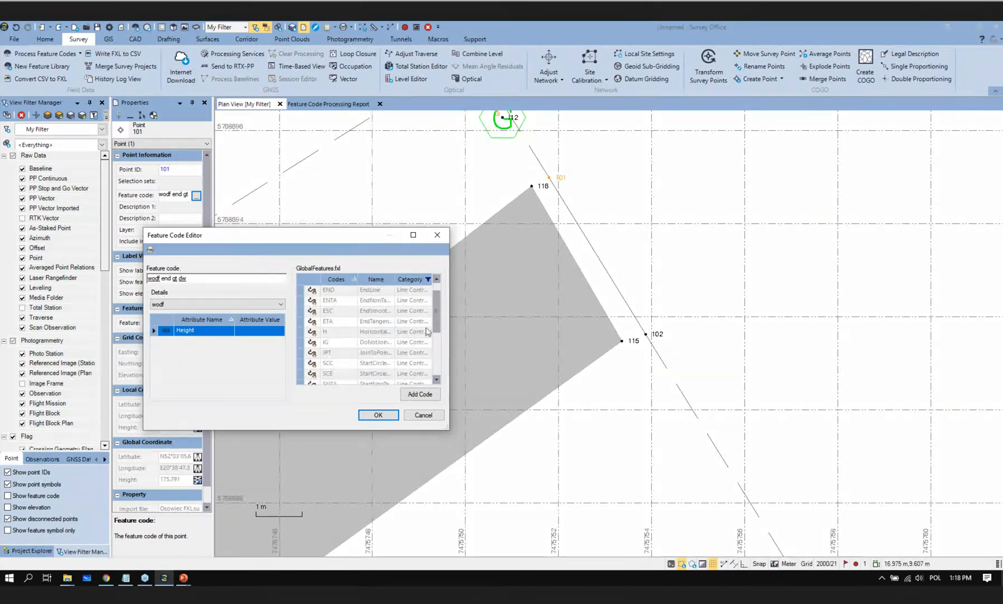
left_click(359, 356)
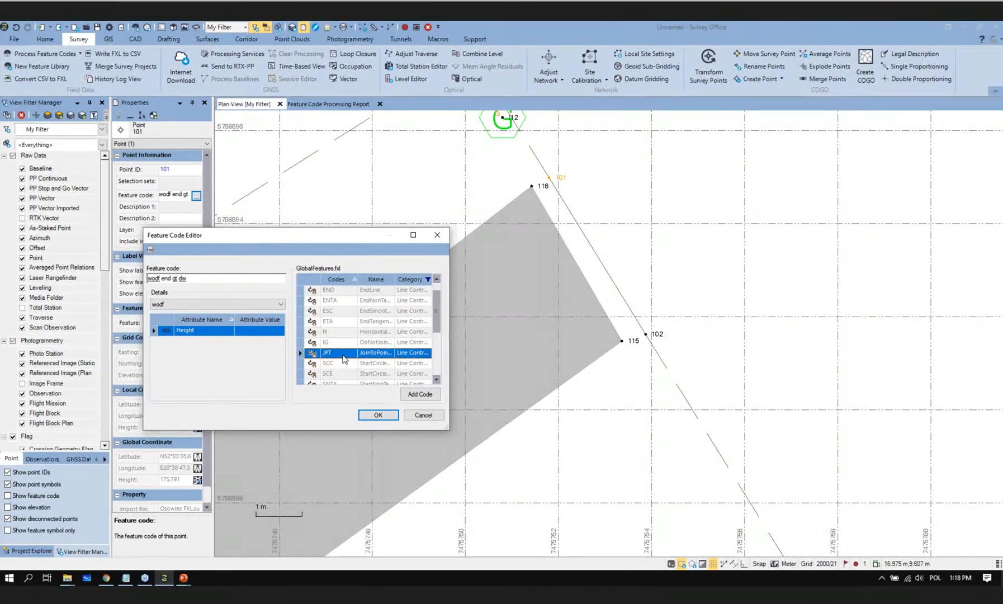
left_click(421, 395)
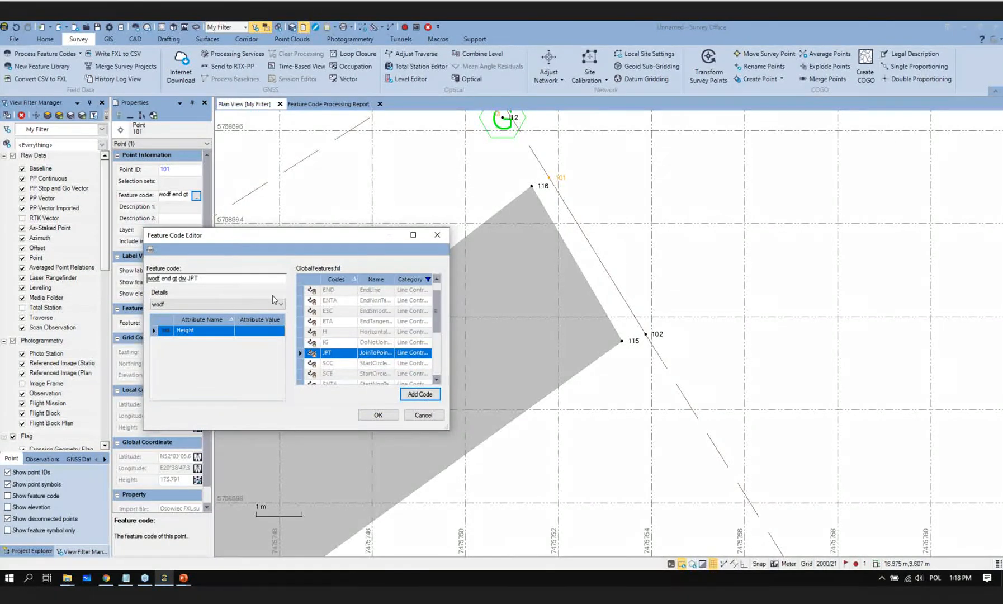
left_click(257, 280)
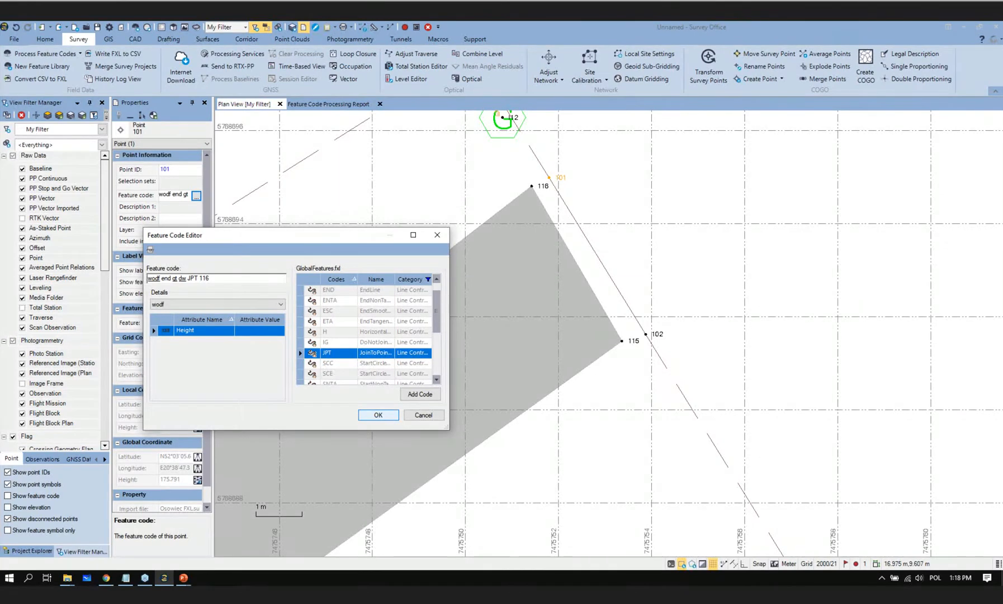
left_click(378, 415)
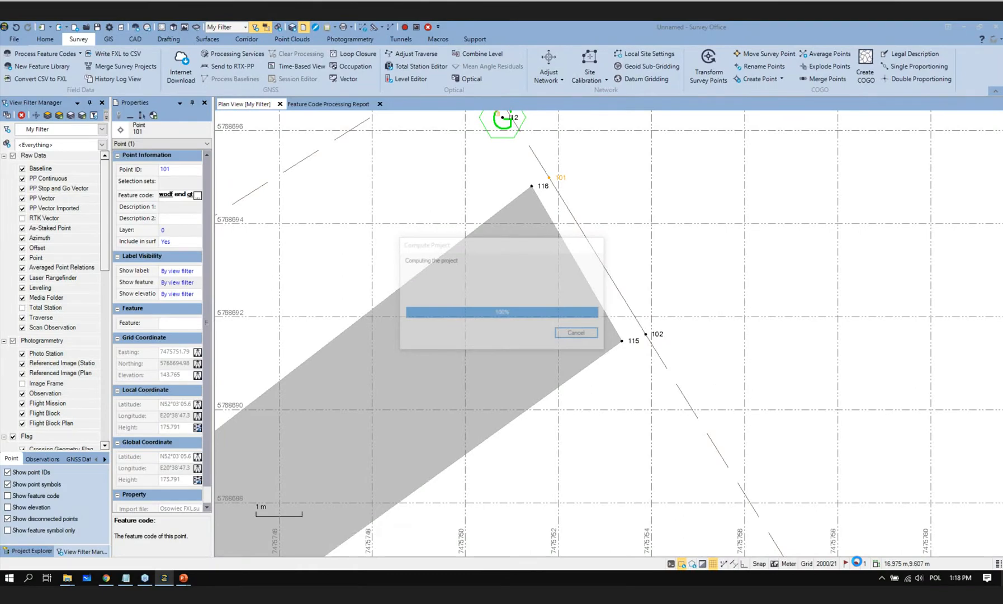
scroll(568, 244, "down", 10)
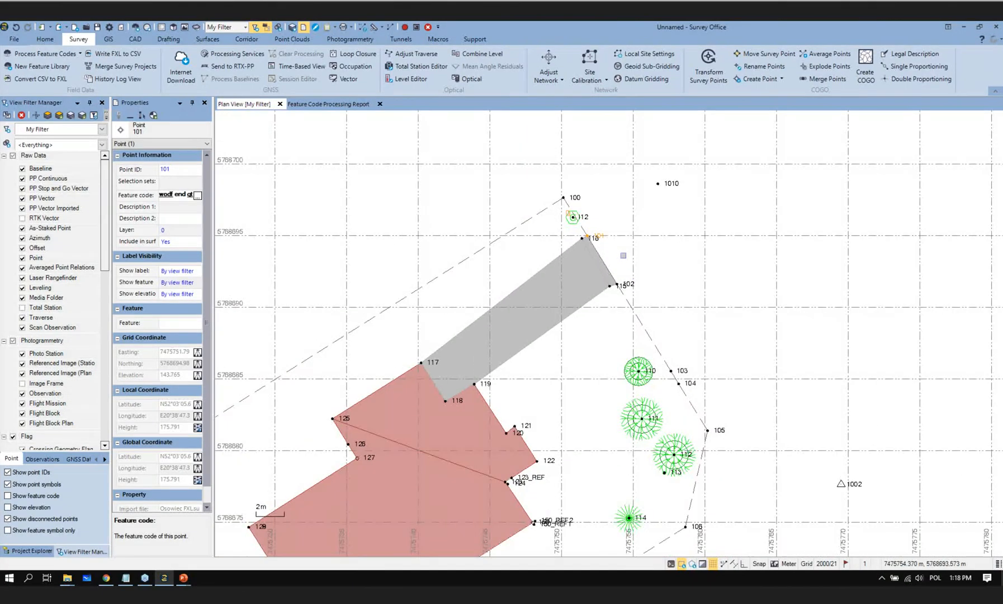
scroll(750, 346, "down", 6)
scroll(750, 346, "down", 4)
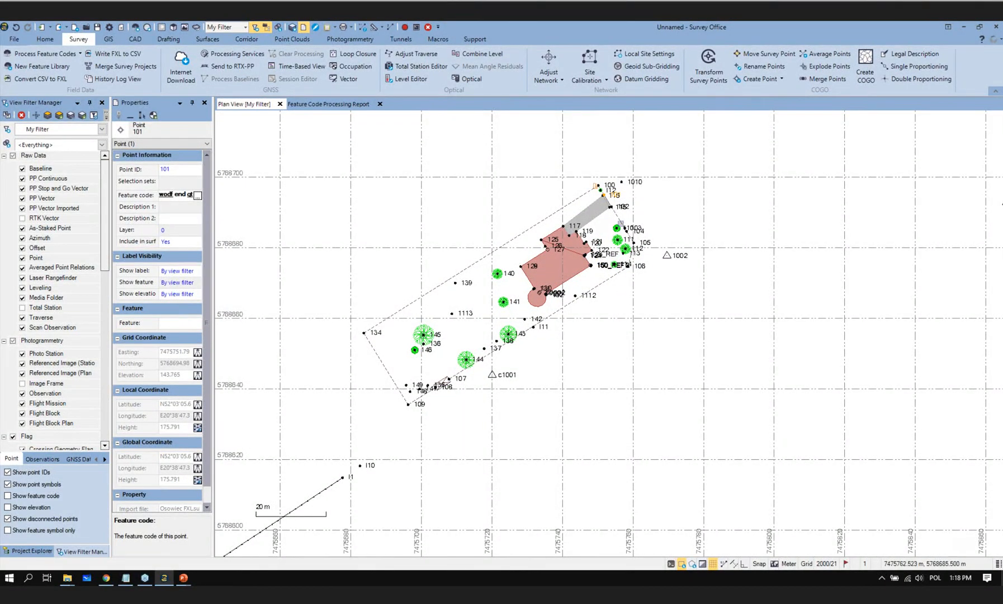
middle_click_drag(618, 349, 533, 337)
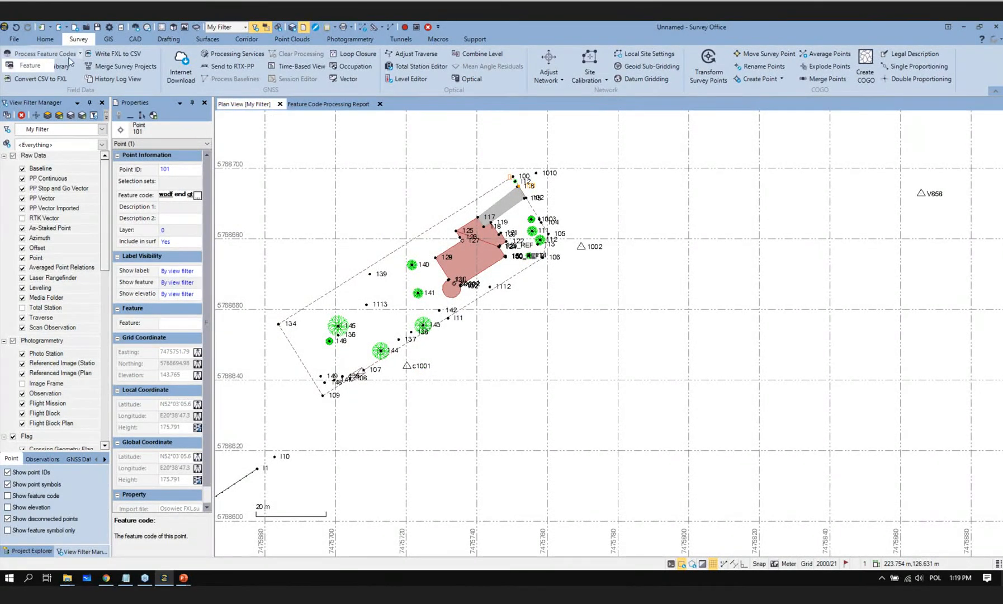
Step: Open a new feature spreadsheet and display only the BroadleafTree features in it
left_click(33, 66)
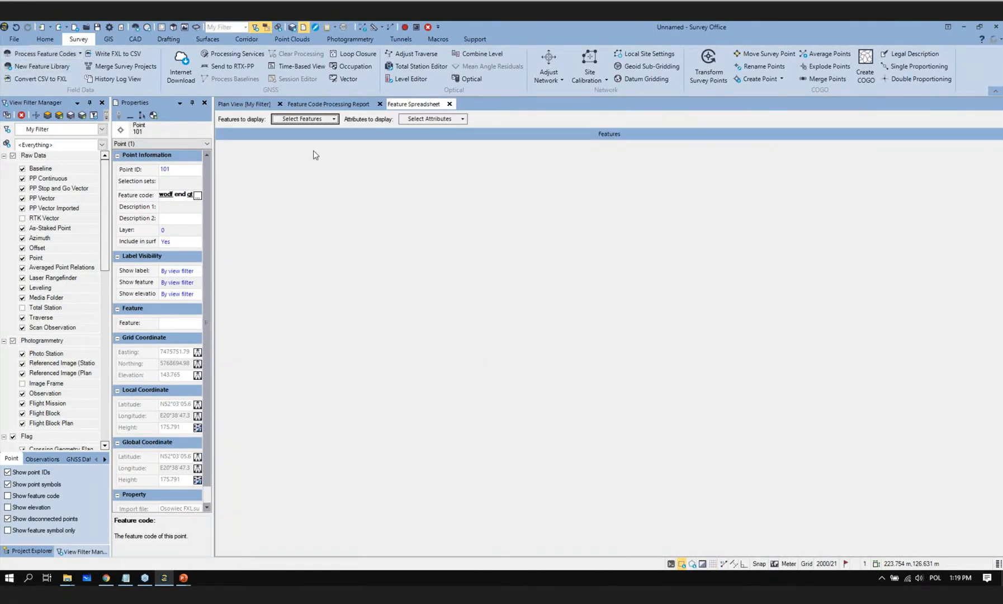
left_click(294, 118)
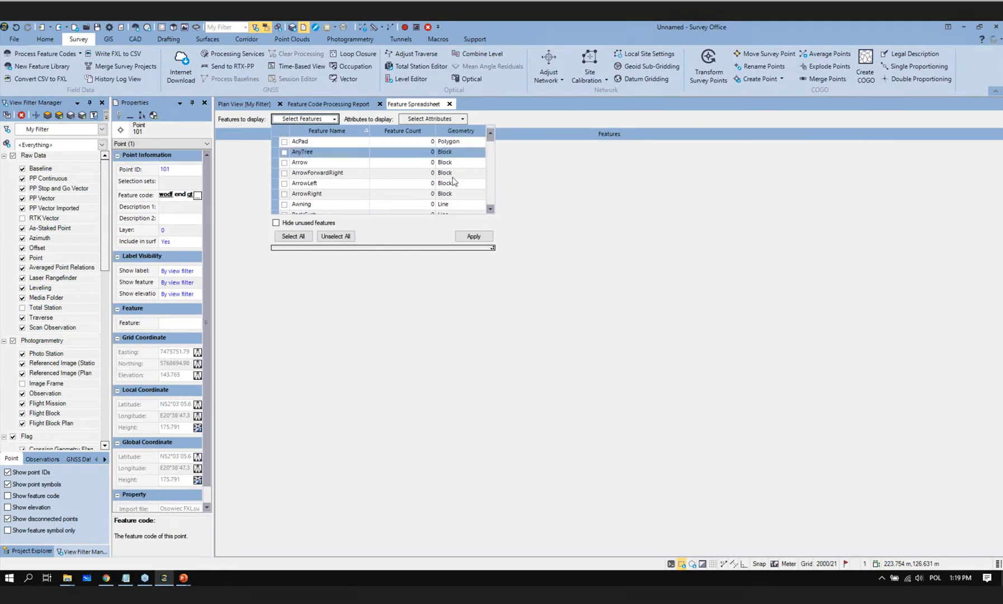
left_click(490, 208)
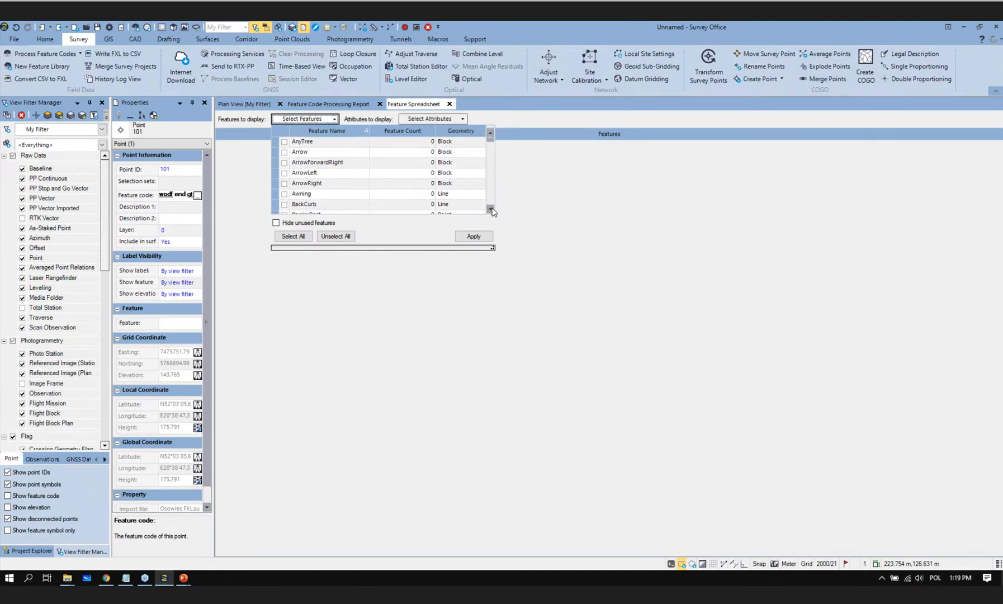
left_click(491, 209)
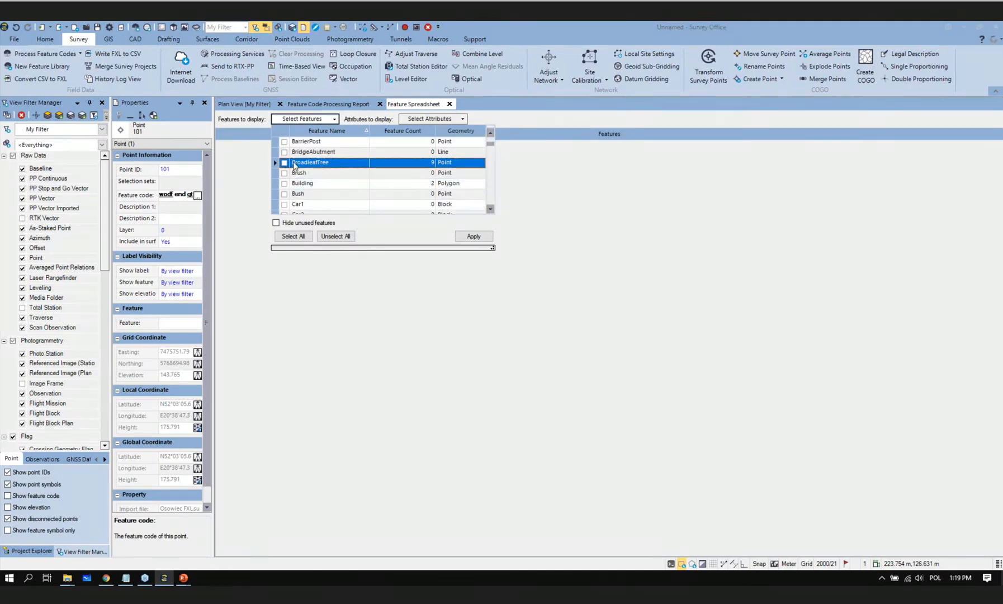
left_click(284, 163)
left_click(290, 238)
left_click(335, 236)
left_click(284, 162)
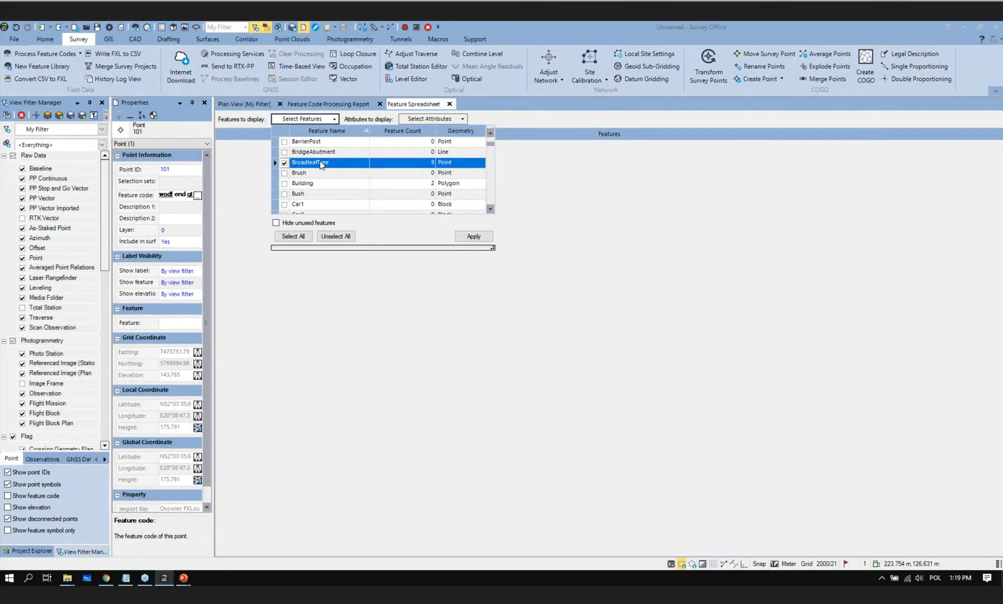
left_click(468, 239)
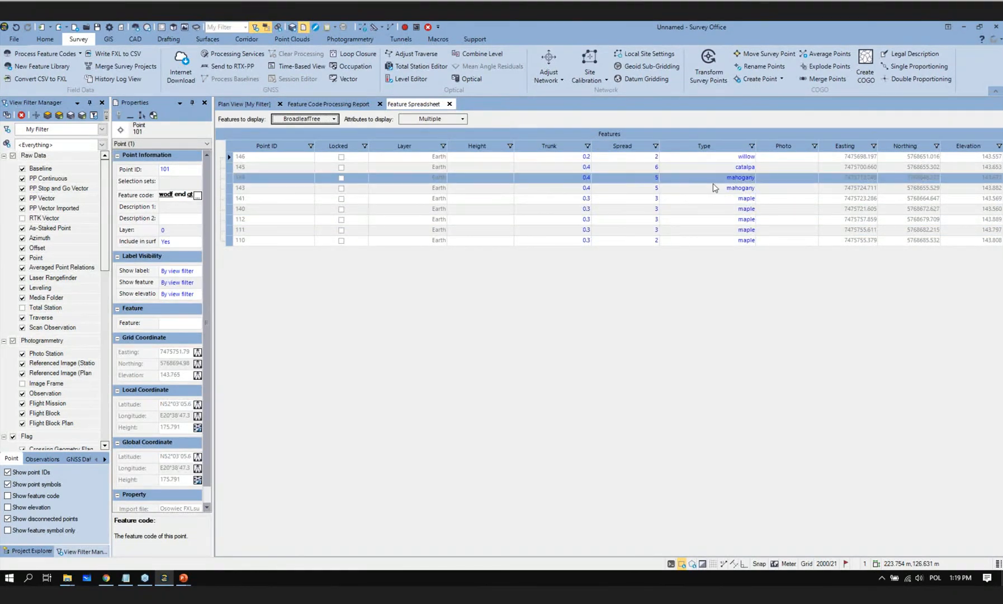
Step: Switch the feature spreadsheet from BroadleafTree to Building features and expand both building polygons to list their points
left_click(333, 120)
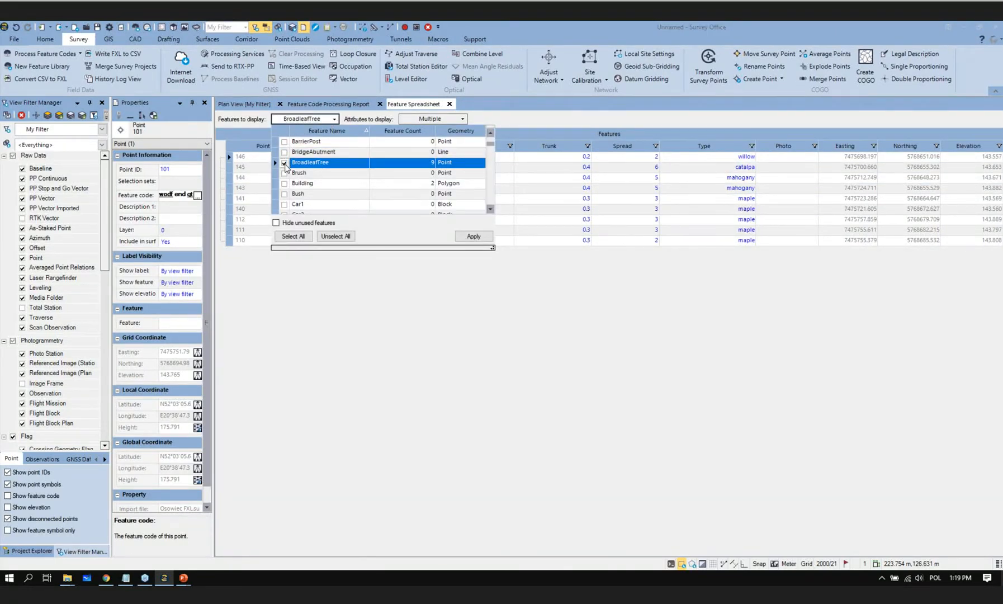
left_click(285, 163)
left_click(285, 184)
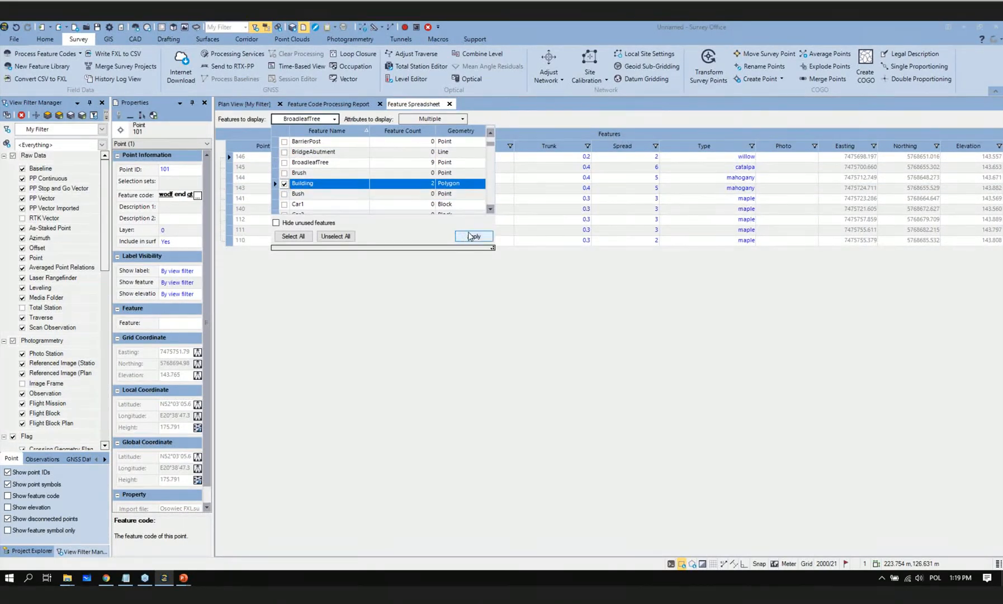
left_click(474, 236)
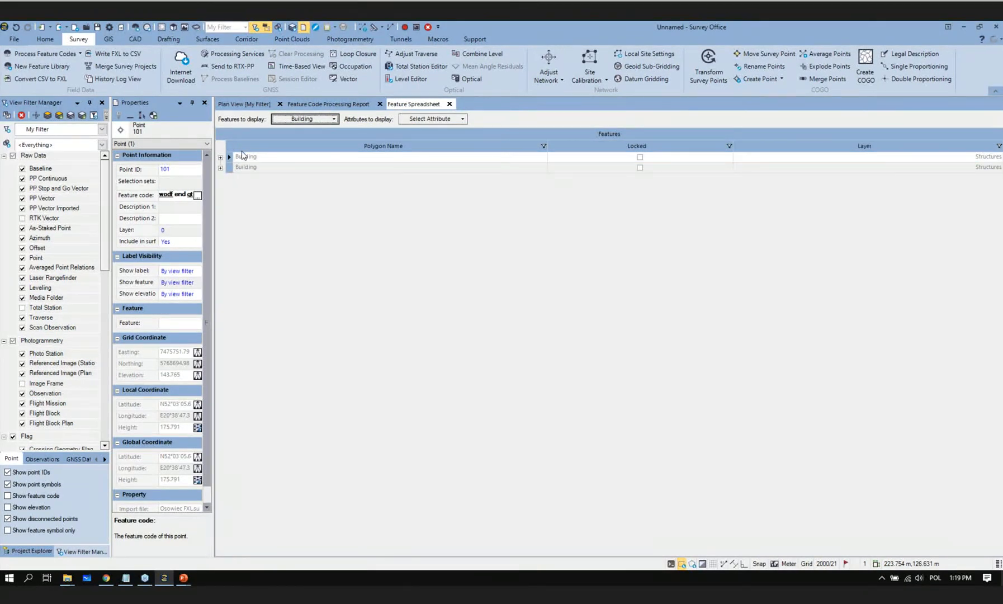
left_click(221, 158)
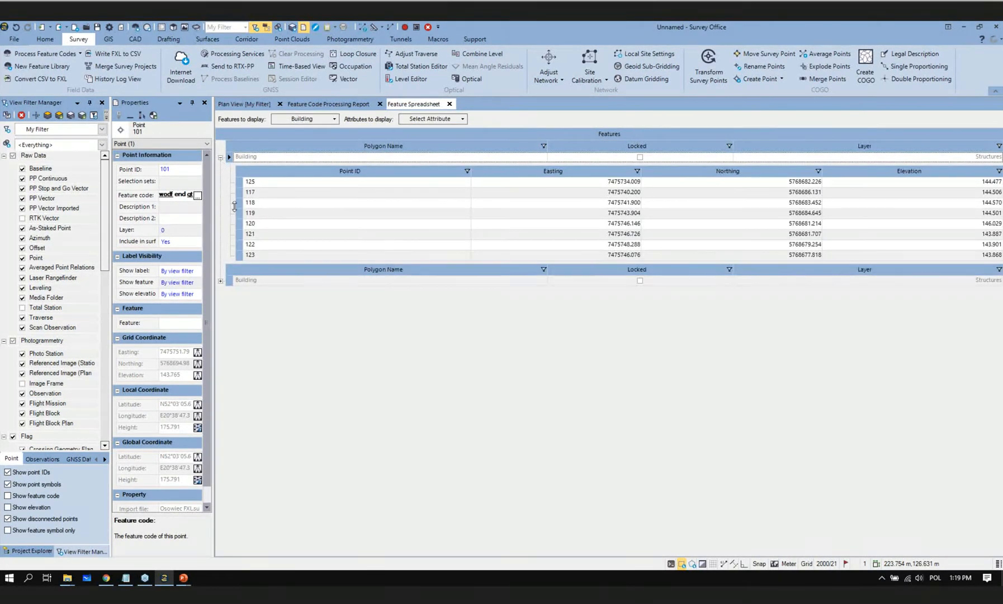
left_click(239, 225)
left_click(221, 281)
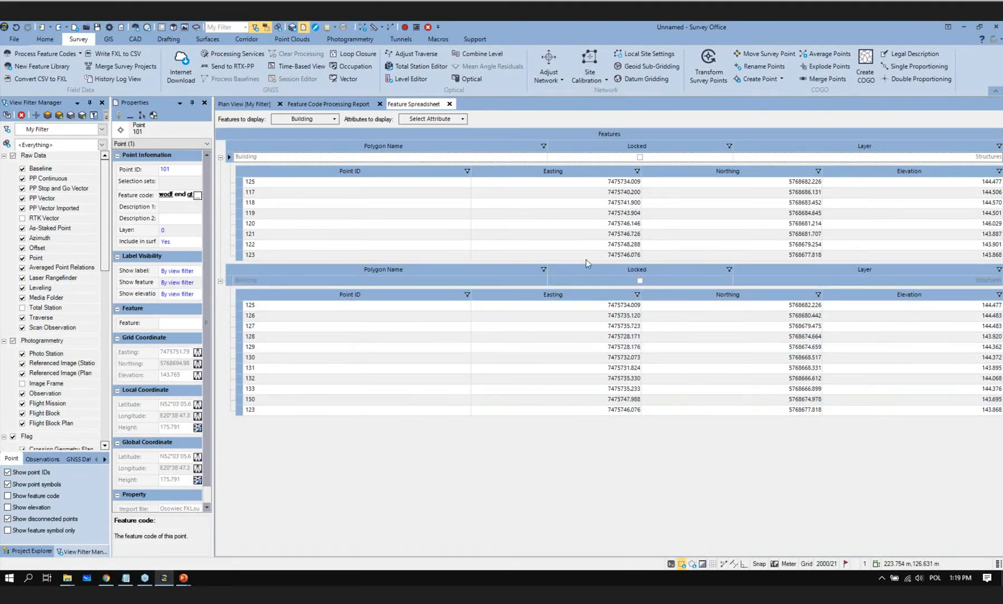
Step: Return to the plan view and import the drafting template A4 Planset (Landscape) (ENG).vcl from the DraftingTemplates folder into the project
left_click(240, 104)
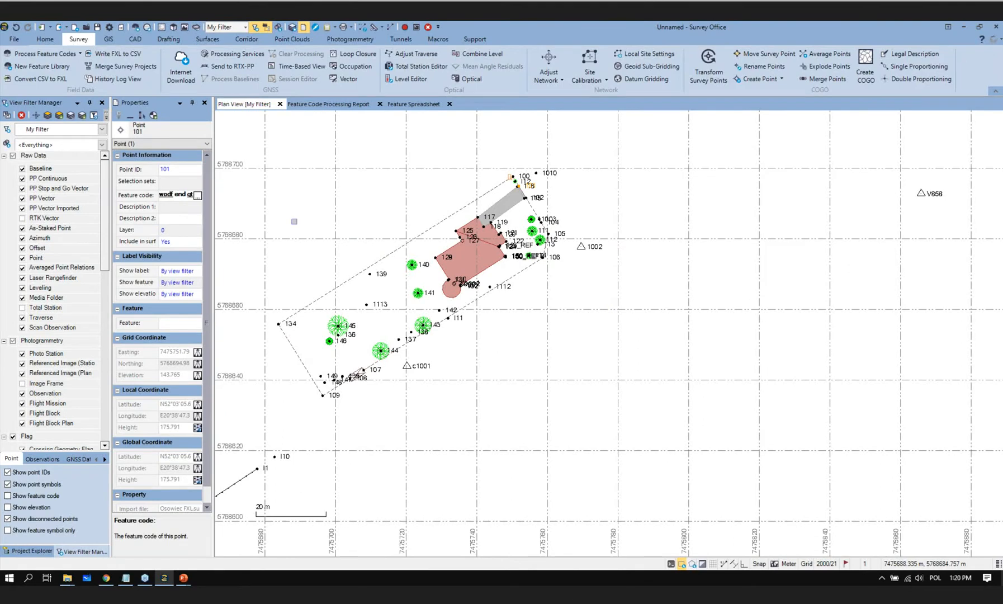
left_click(168, 38)
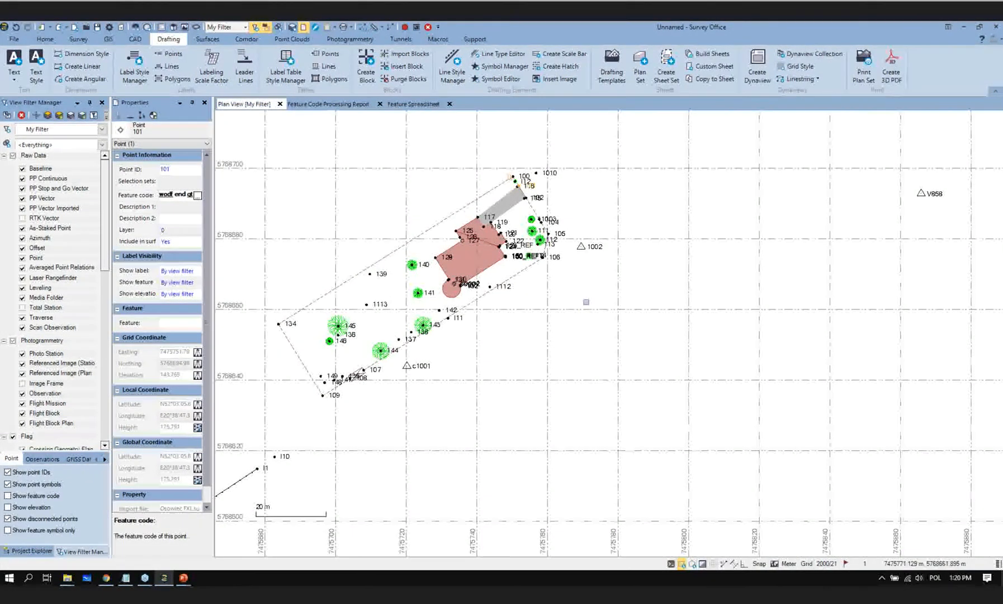
left_click(614, 73)
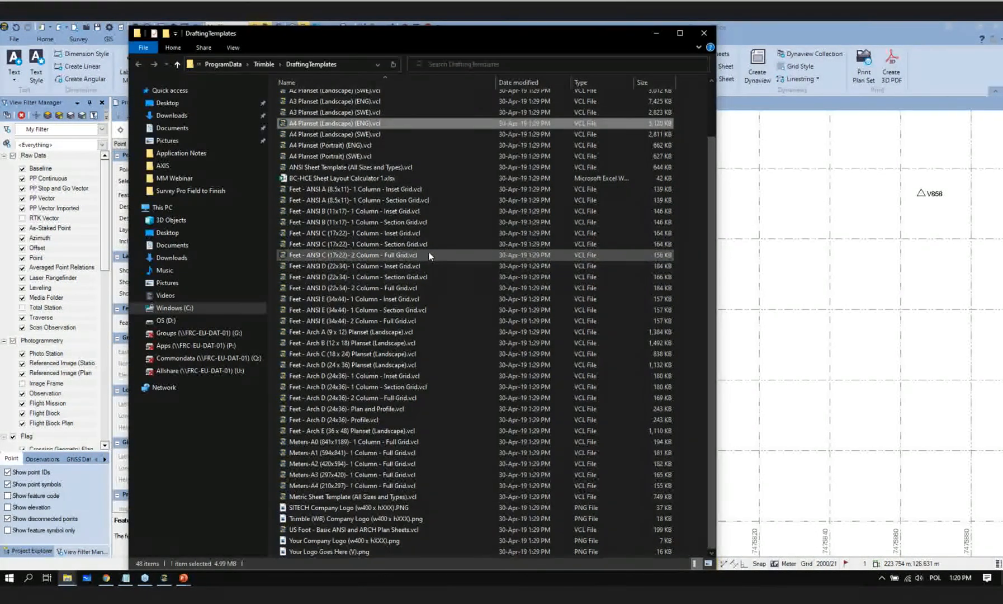
scroll(429, 256, "up", 1)
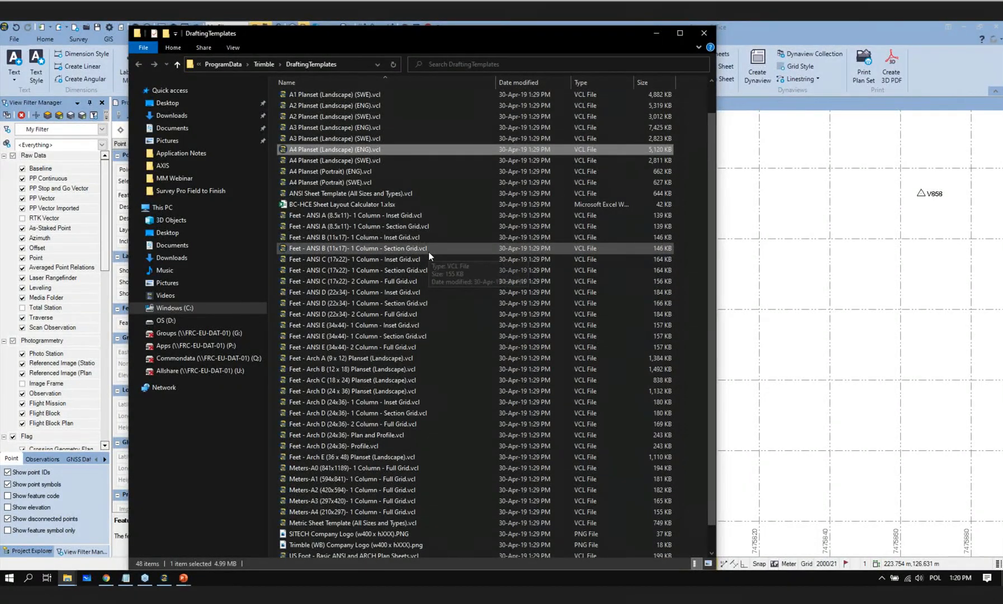
scroll(429, 252, "up", 1)
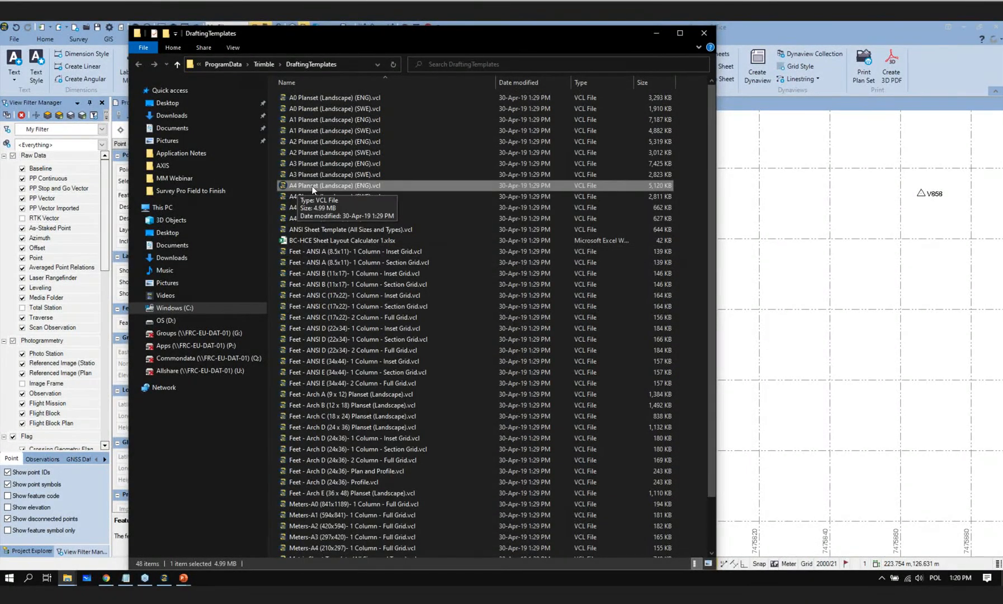
left_click_drag(326, 186, 826, 259)
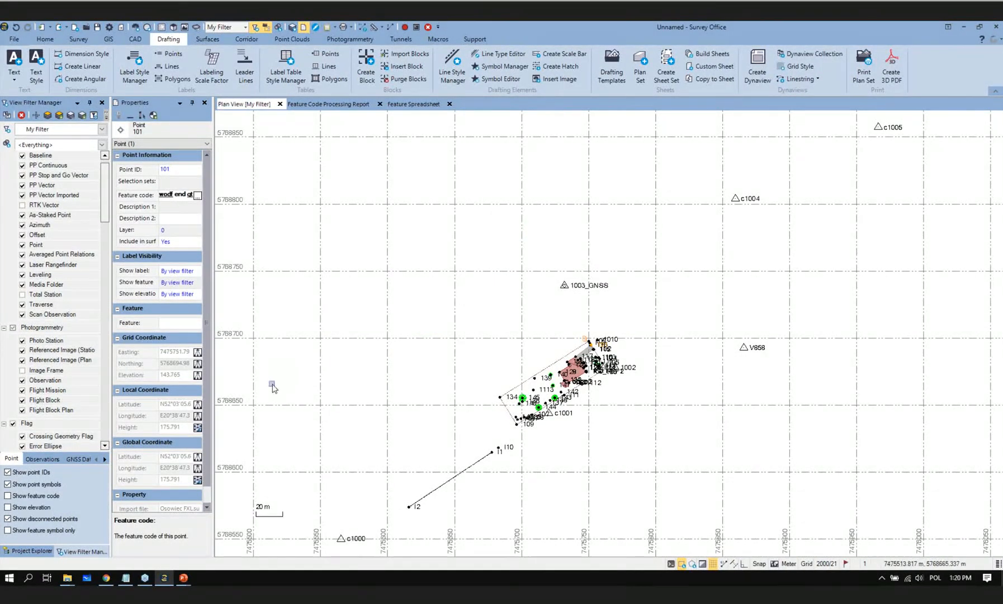
Step: Open a new sheet view of the A4 Plans - Landscape (217 x 190) sheet set in the A4 Planset (Landscape) plan set
left_click(27, 551)
left_click(6, 131)
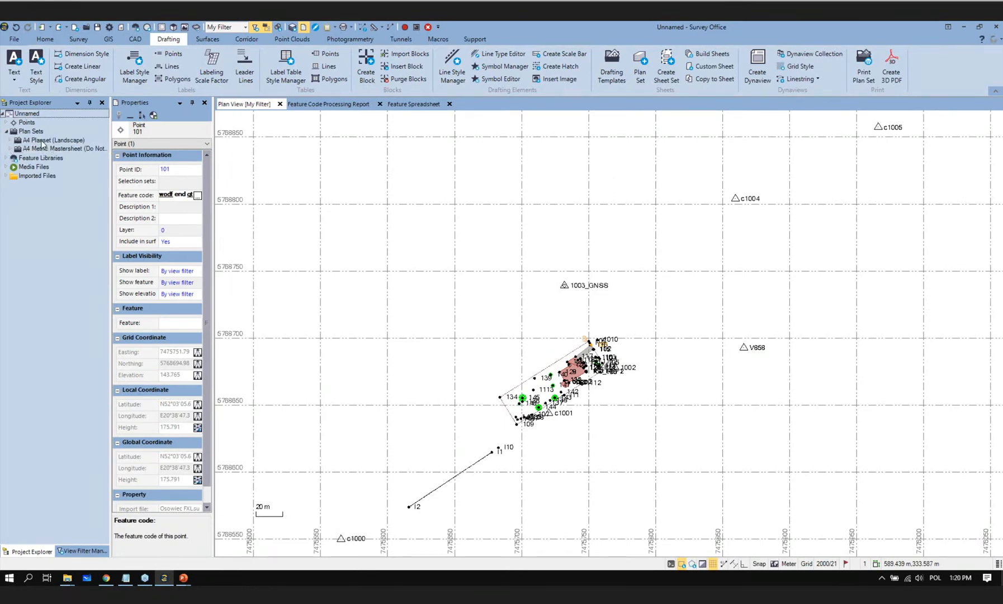
left_click(42, 141)
left_click(11, 141)
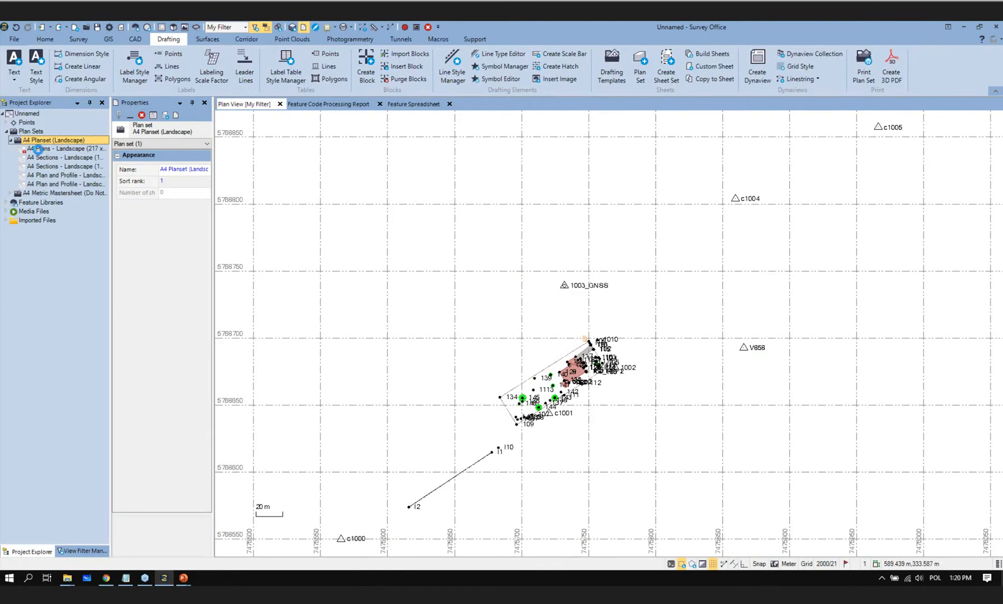
left_click(38, 149)
right_click(39, 151)
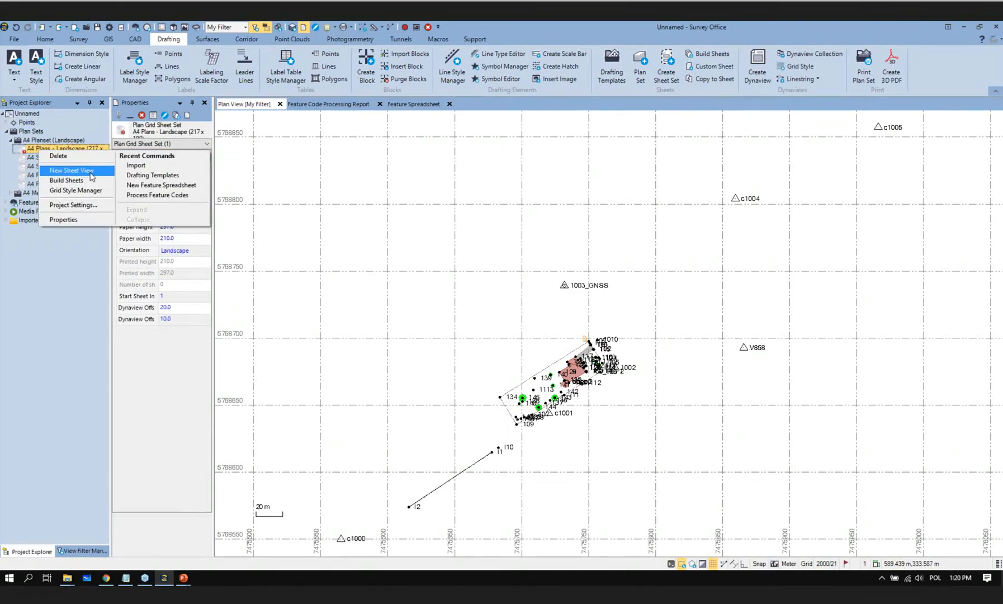
left_click(72, 170)
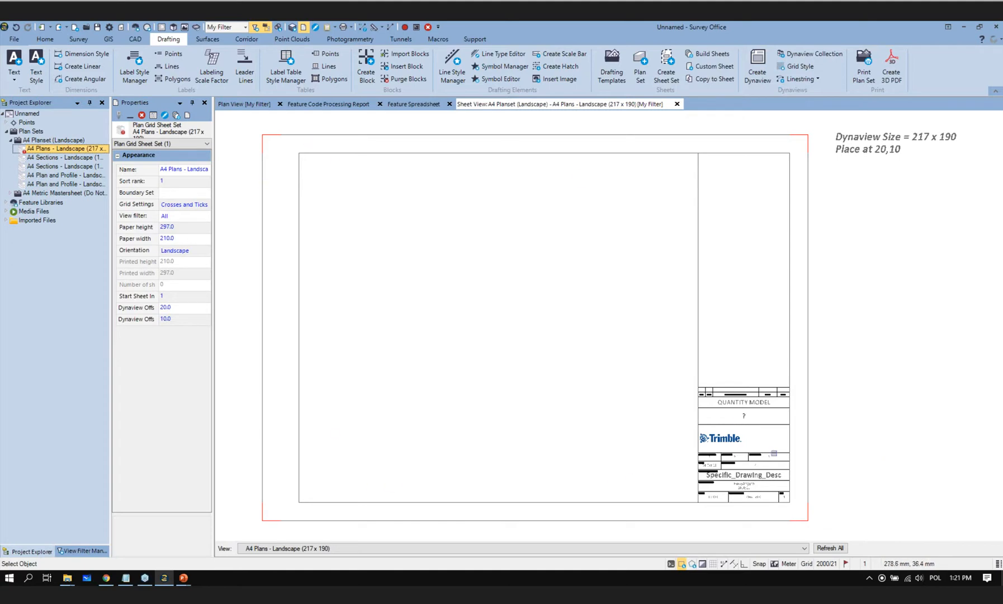
Step: Examine the sheet's title block, including the logo, project number, date, coordinate system, scale and sheet number fields
scroll(769, 487, "up", 5)
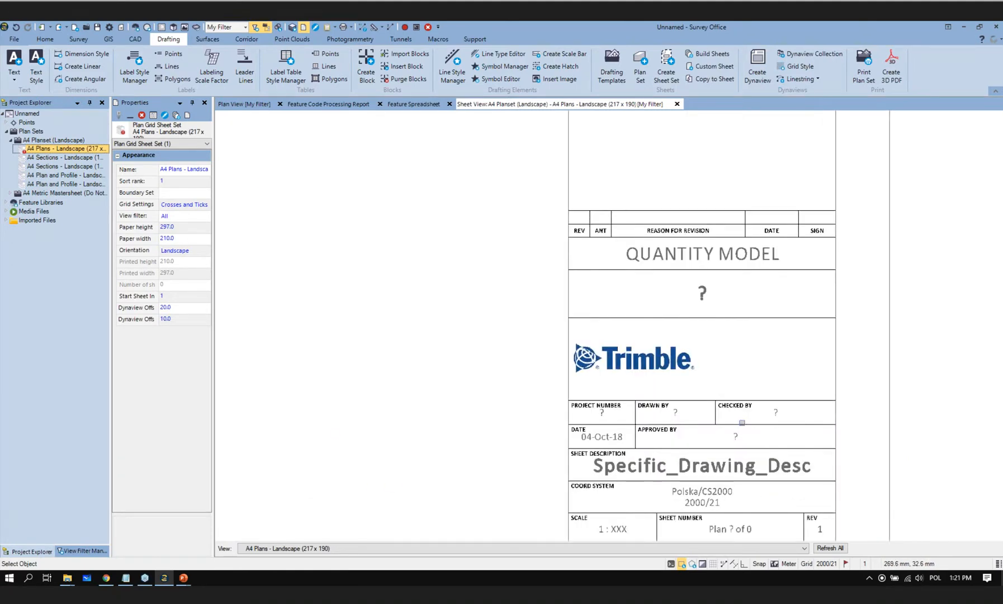
scroll(743, 422, "up", 1)
left_click(654, 357)
left_click(797, 337)
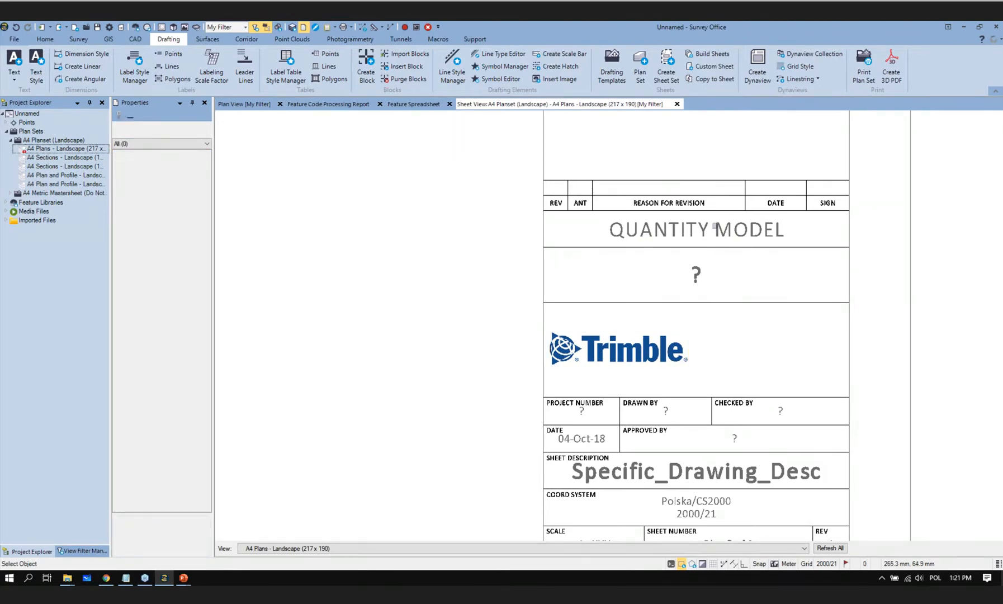
scroll(734, 274, "down", 2)
scroll(757, 469, "up", 2)
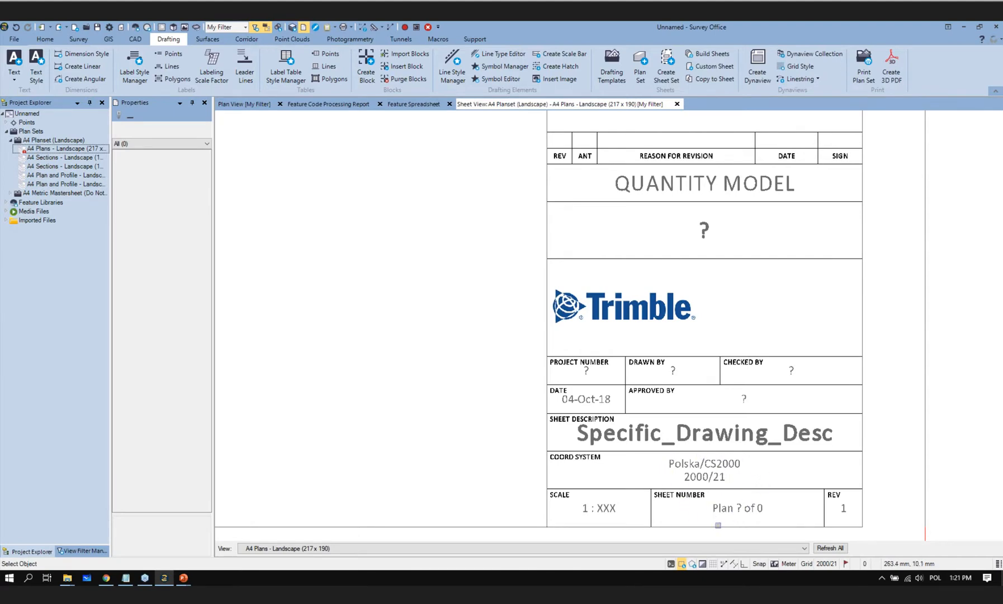
scroll(752, 418, "down", 4)
scroll(750, 391, "up", 1)
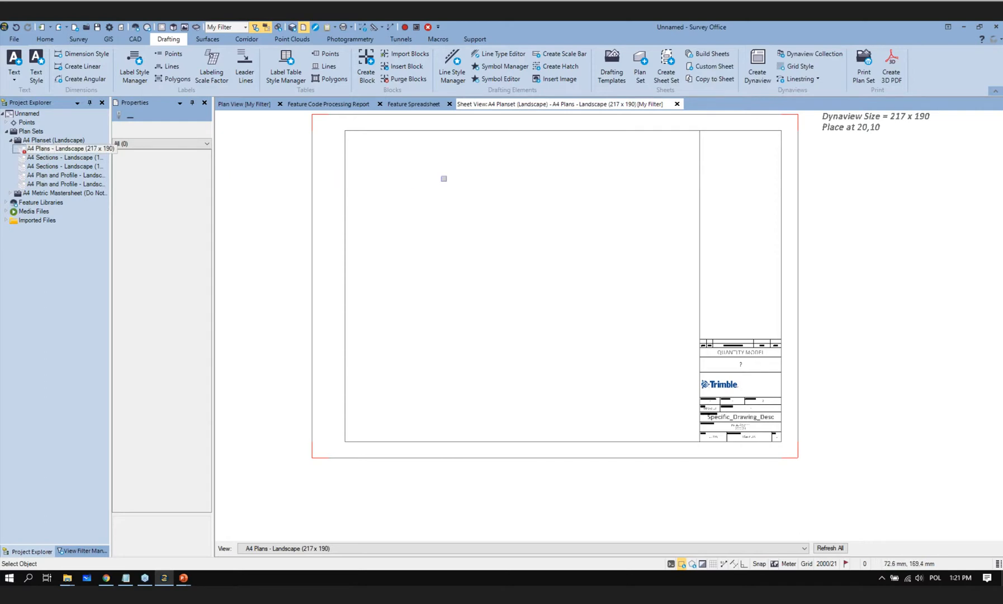
Step: Create a new plan set named Sample Plan Set
left_click(641, 73)
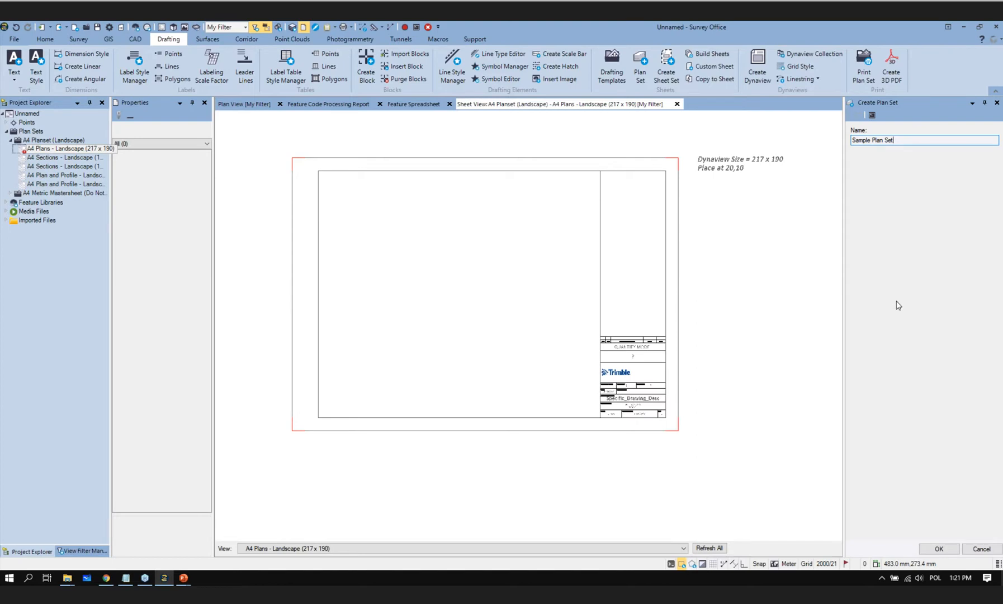
left_click(939, 549)
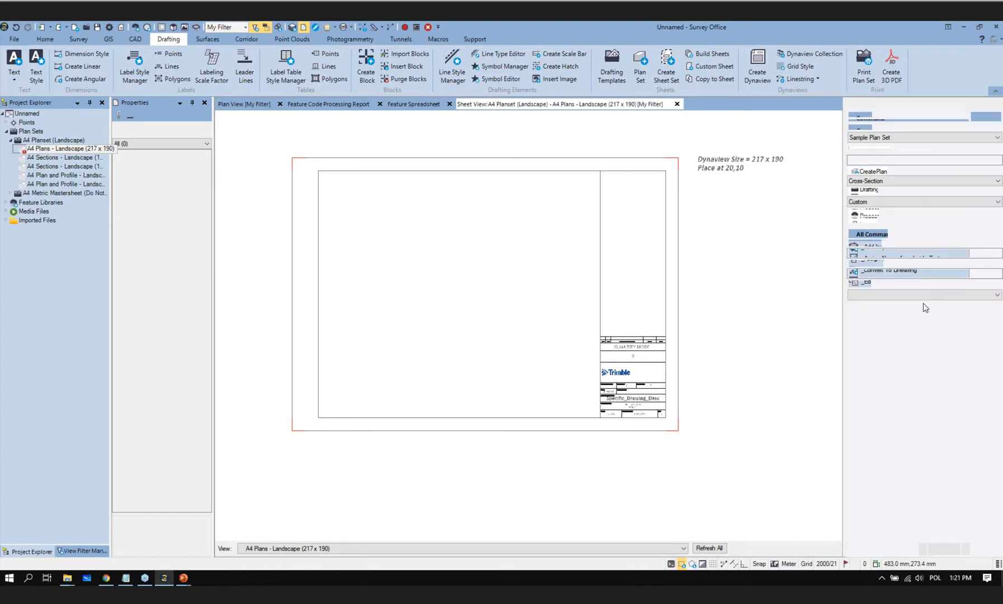
Step: Create a custom sheet set named Sample A4 Landscape in Sample Plan Set with A4 (210 x 297 mm) paper size
left_click(897, 160)
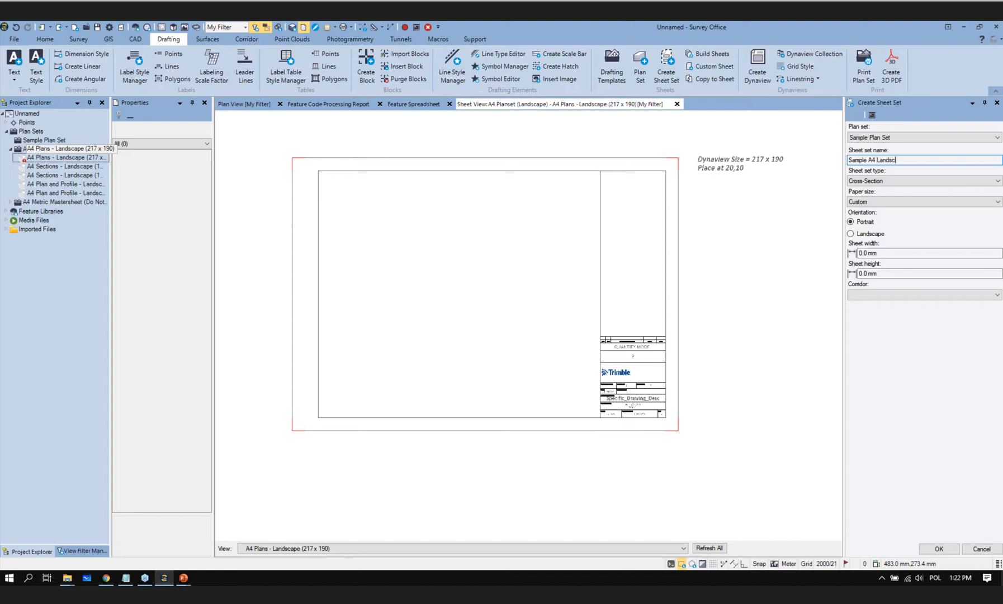
left_click(910, 182)
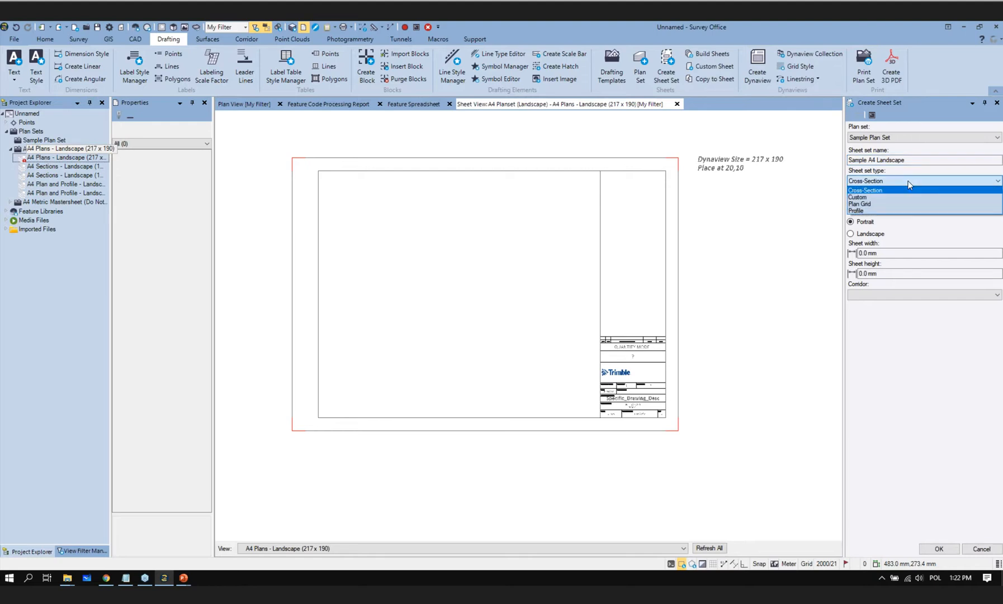
left_click(876, 197)
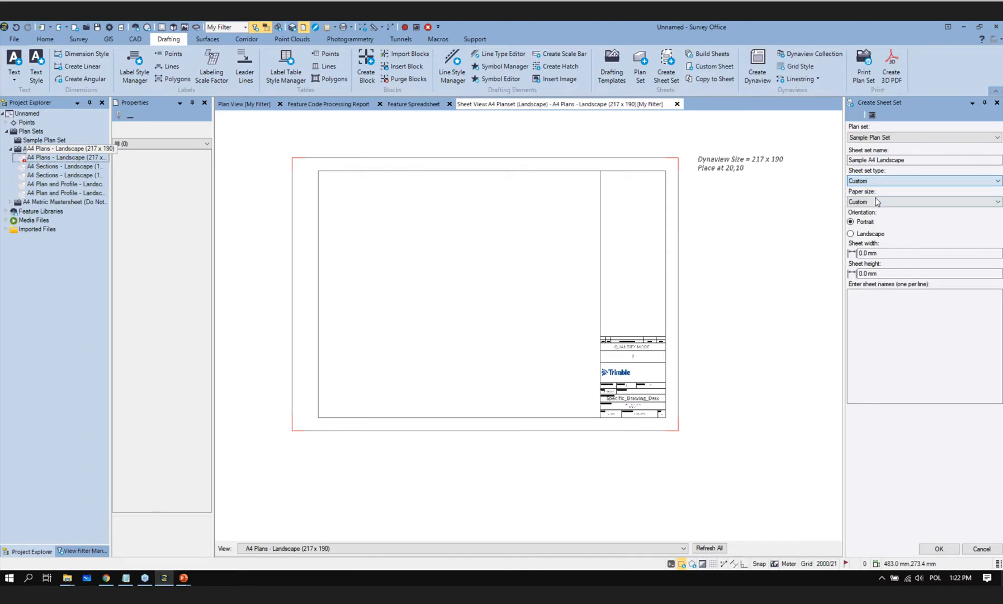
left_click(901, 198)
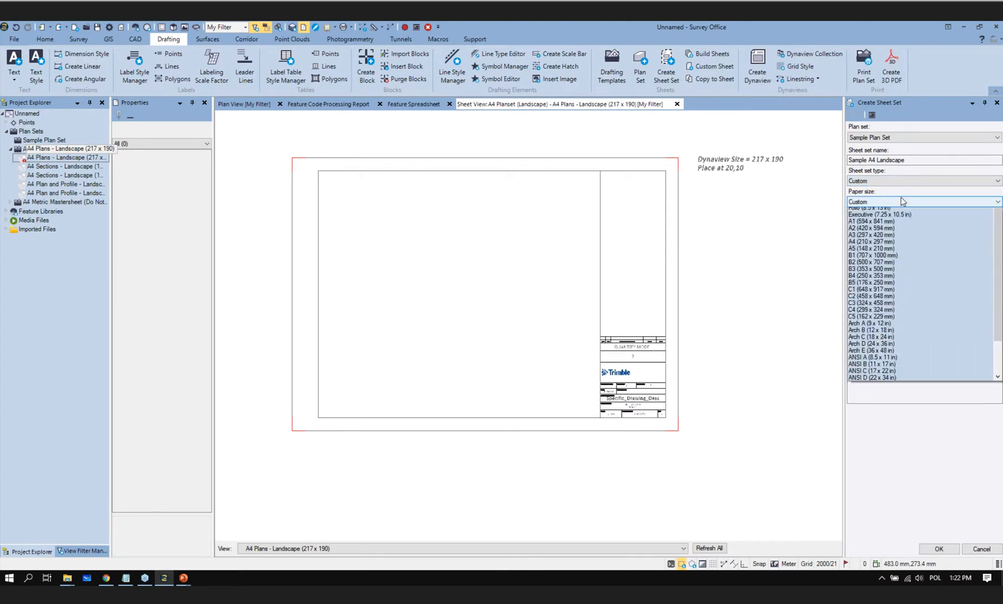
left_click(853, 276)
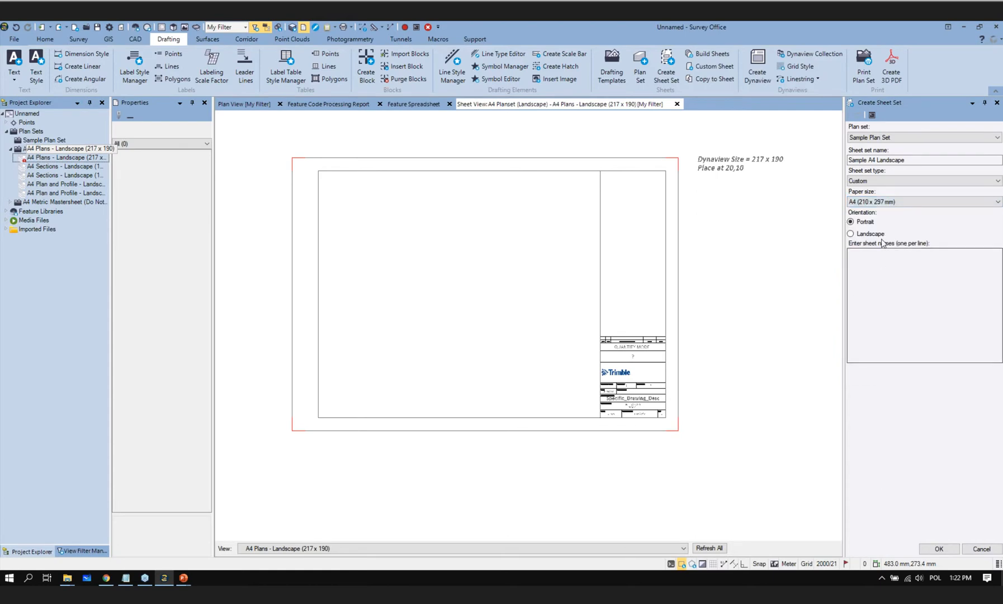
left_click(939, 549)
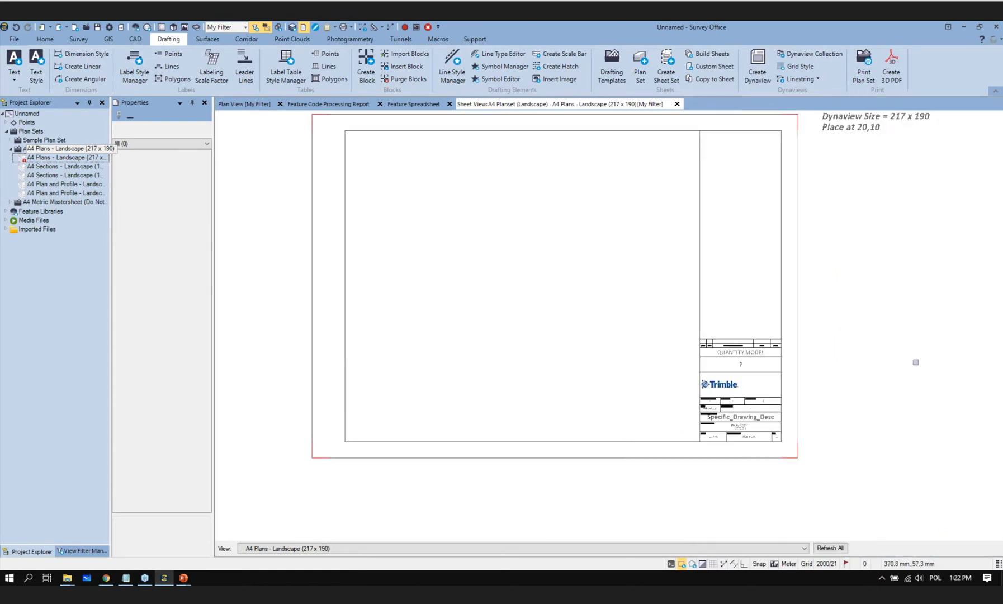
Step: Open a new sheet view of the Sample A4 Landscape sheet set in Sample Plan Set
left_click(10, 140)
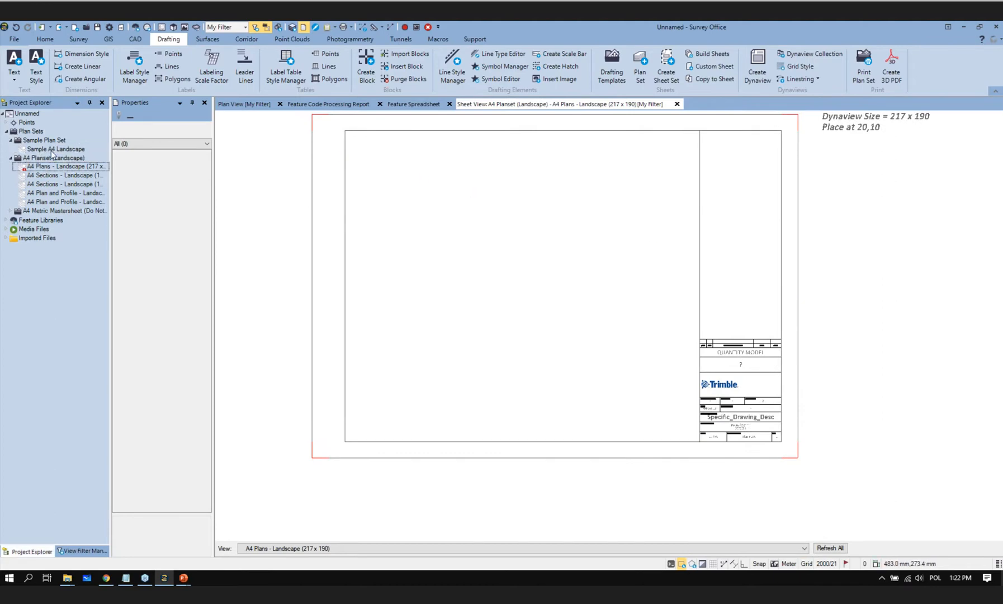
left_click(38, 149)
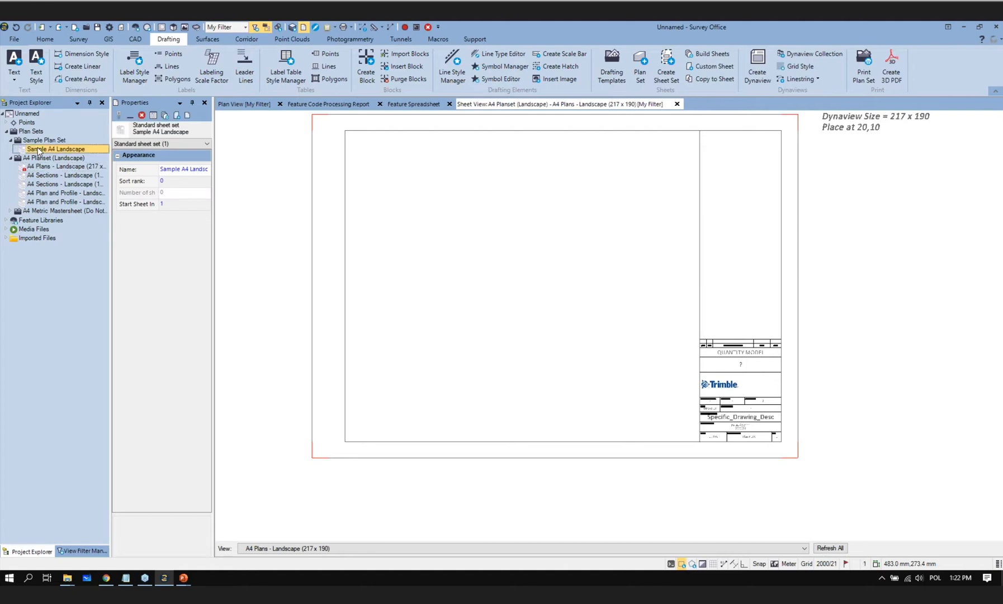
right_click(37, 148)
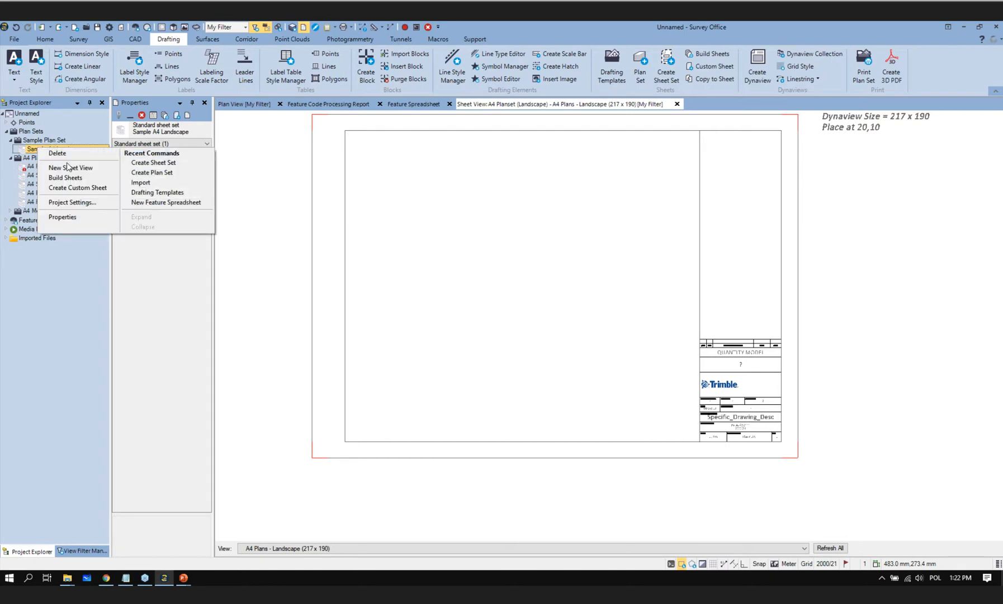
left_click(69, 168)
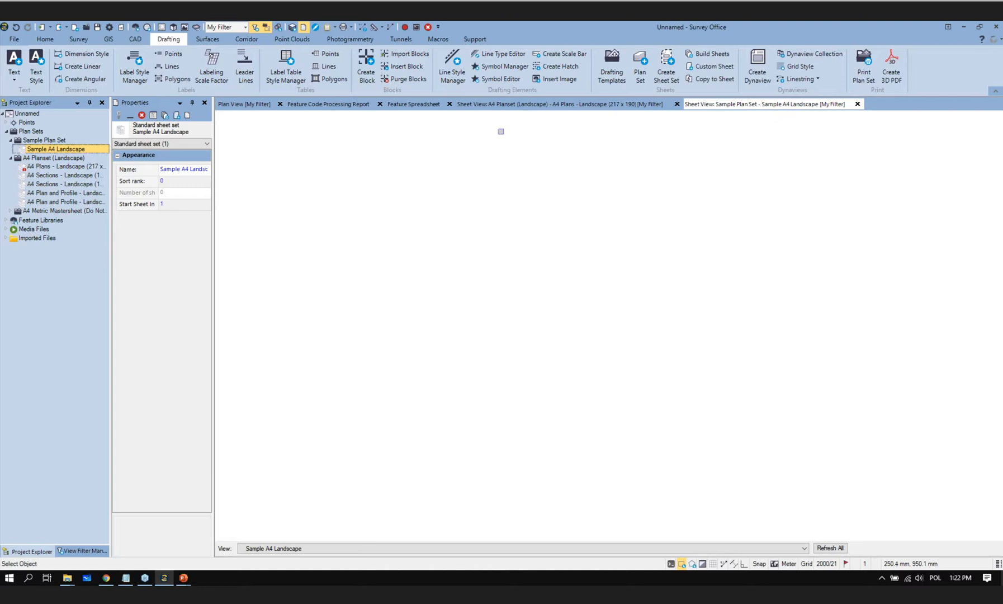
Step: Copy the entire border and title block from the A4 Plans - Landscape (217 x 190) sheet to the Sample A4 Landscape sheet
left_click(492, 104)
scroll(609, 186, "down", 1)
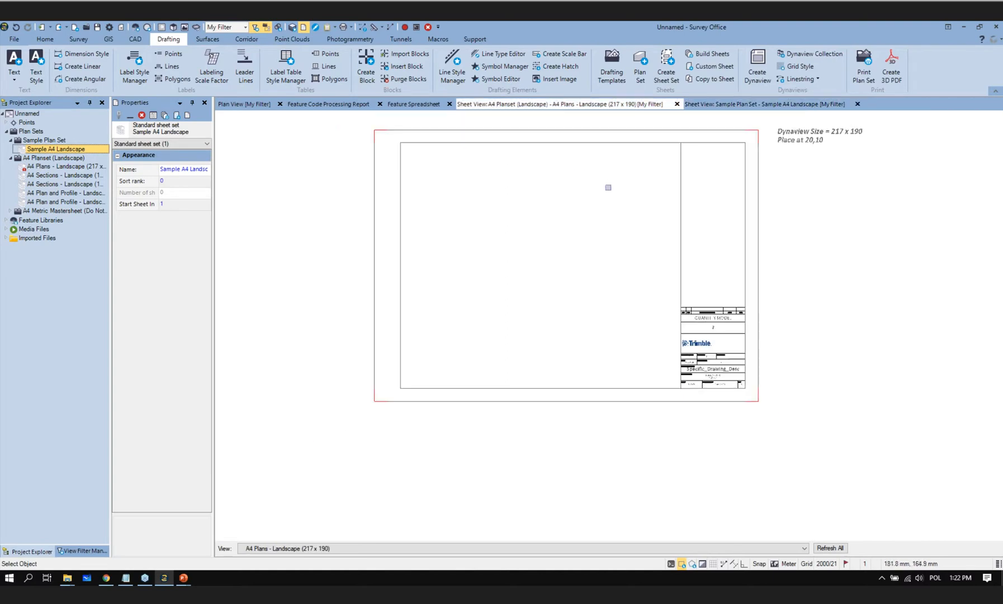
left_click_drag(354, 118, 771, 434)
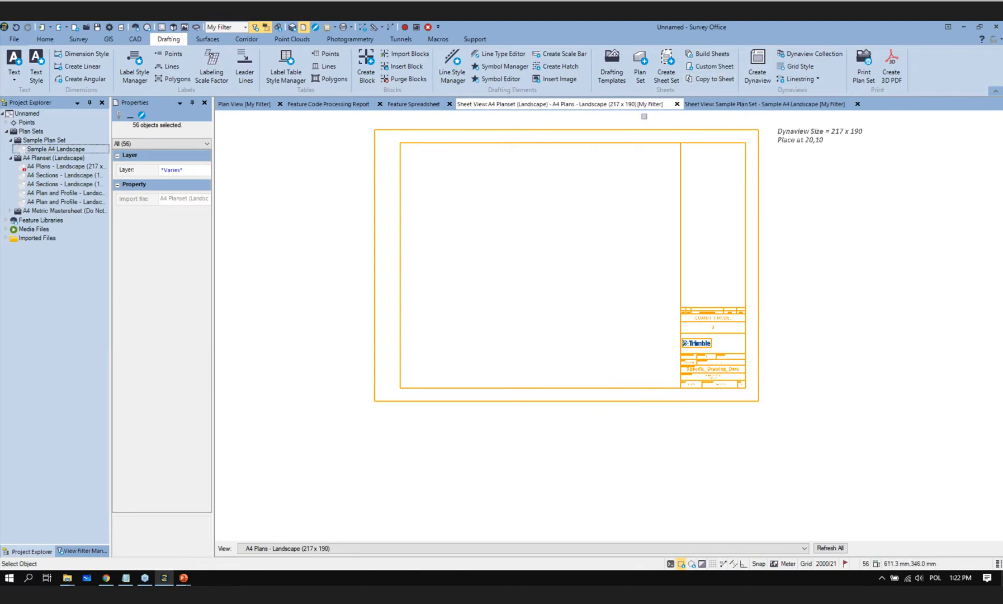
left_click(708, 79)
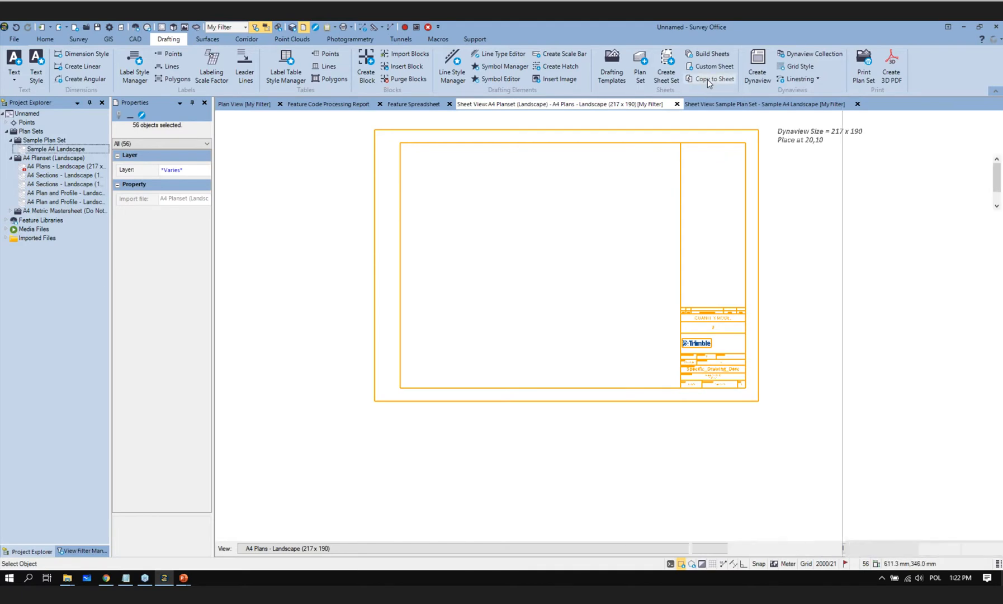
left_click(900, 161)
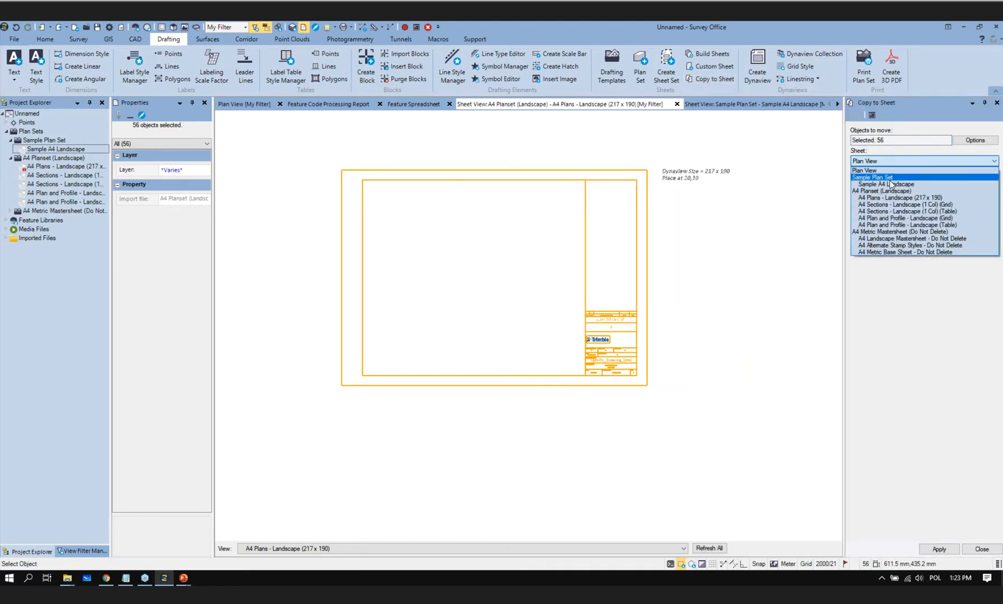
left_click(890, 184)
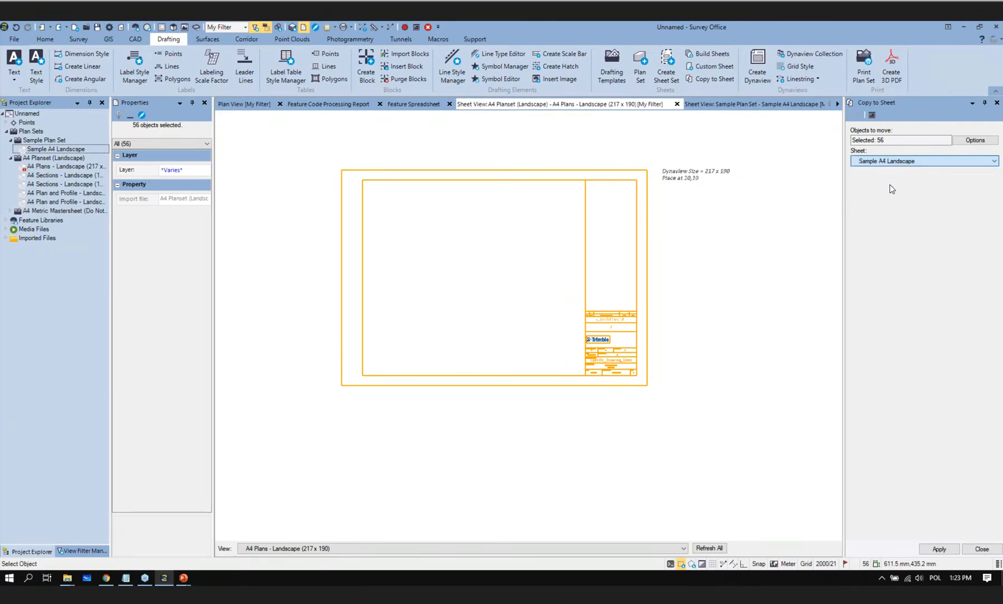
left_click(953, 551)
left_click(744, 105)
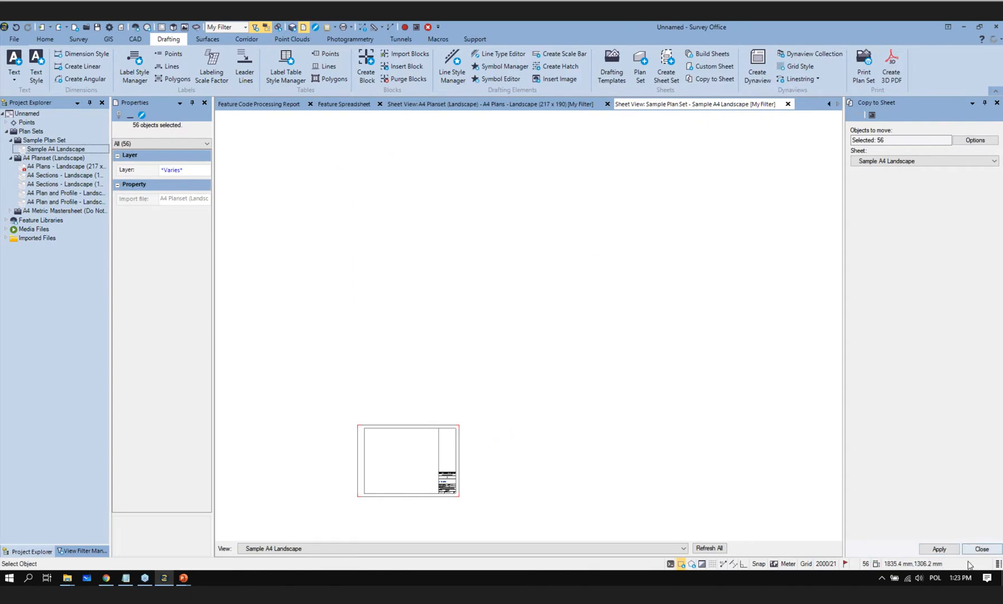
left_click(982, 549)
Step: Examine the copied border and title block on the Sample A4 Landscape sheet
scroll(632, 481, "down", 2)
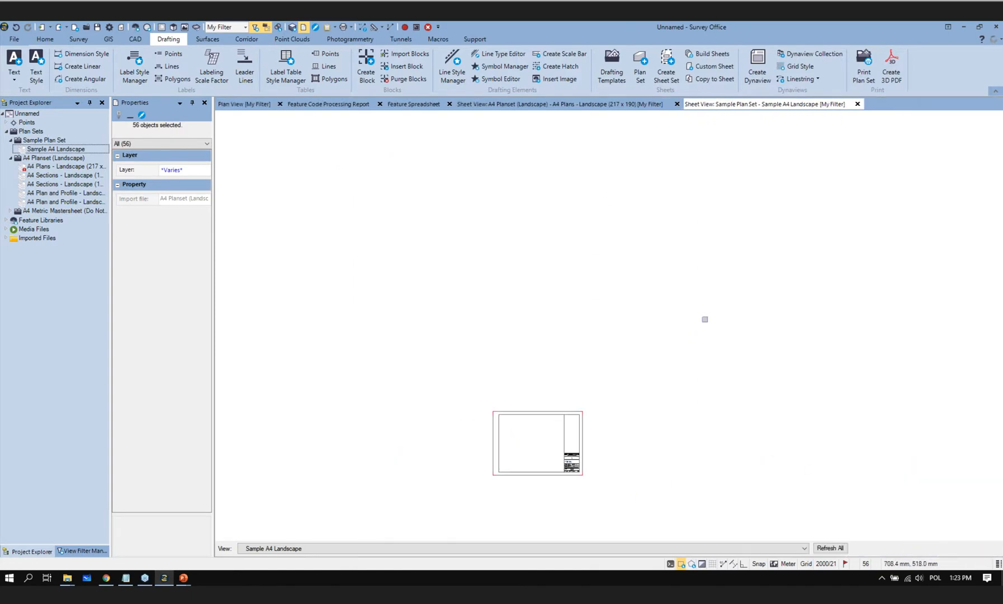
middle_click_drag(682, 367, 615, 184)
scroll(471, 214, "up", 3)
middle_click_drag(519, 323, 512, 261)
scroll(502, 262, "up", 2)
scroll(501, 262, "down", 2)
scroll(501, 262, "up", 1)
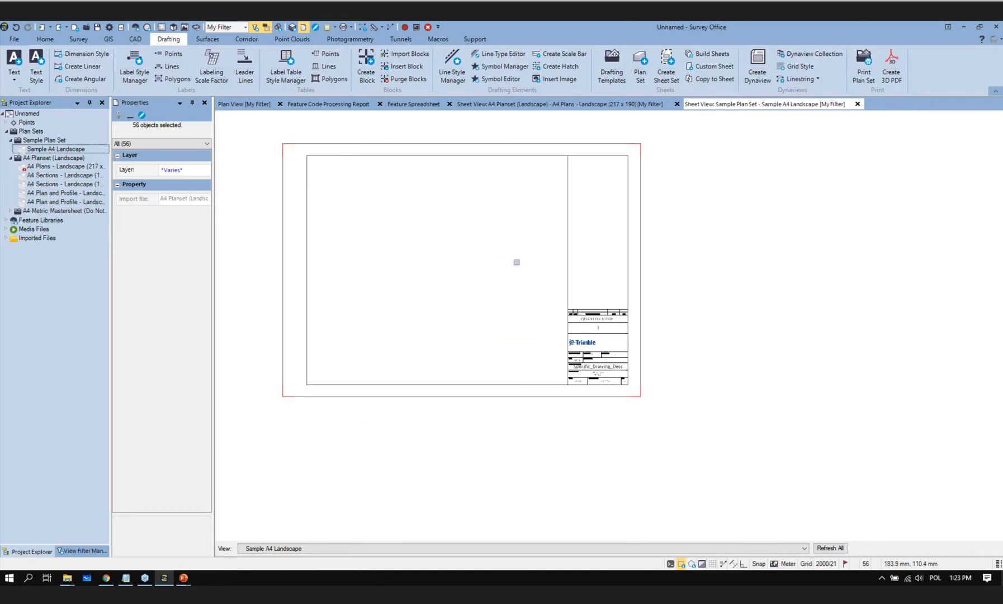
Step: Close the A4 Plans - Landscape sheet view, the Feature Spreadsheet and the Feature Code Processing Report
left_click(628, 104)
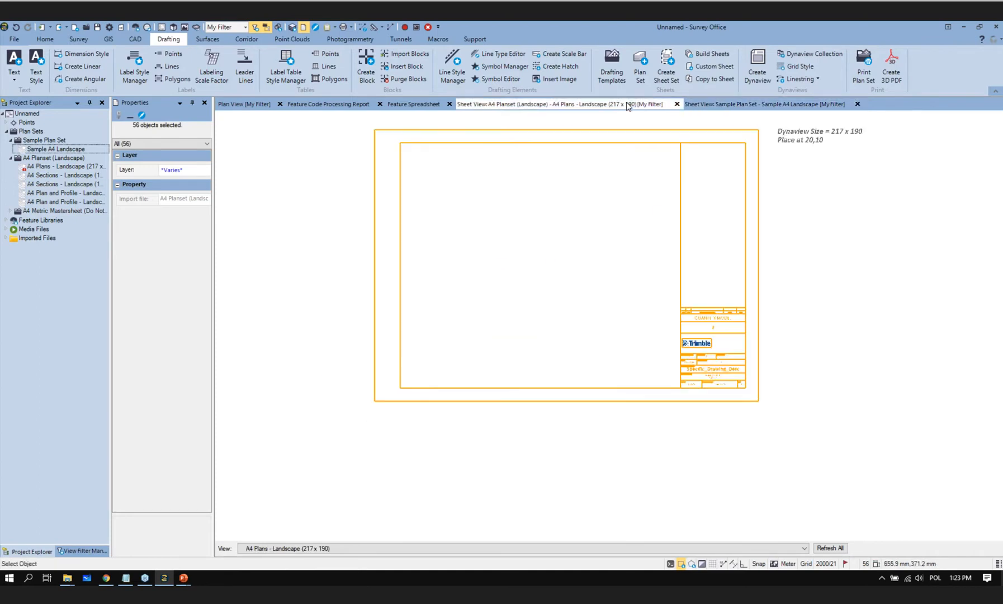
left_click(676, 104)
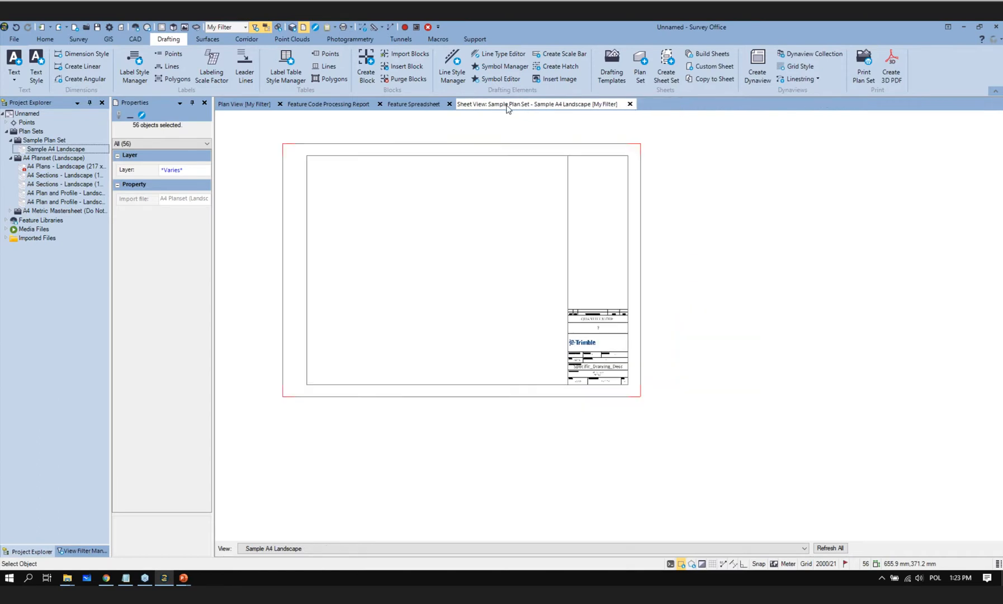
left_click(449, 104)
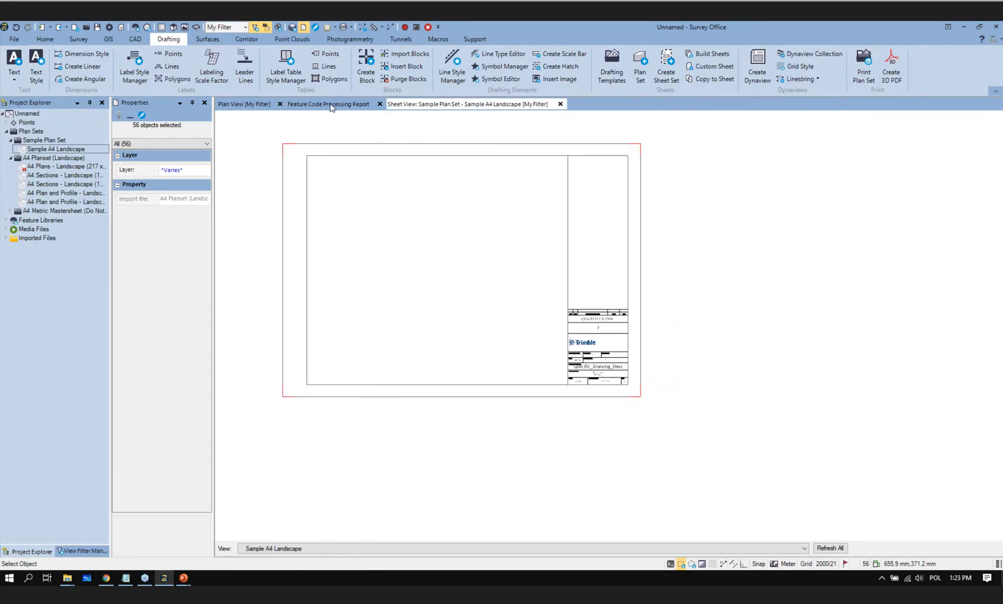
left_click(331, 104)
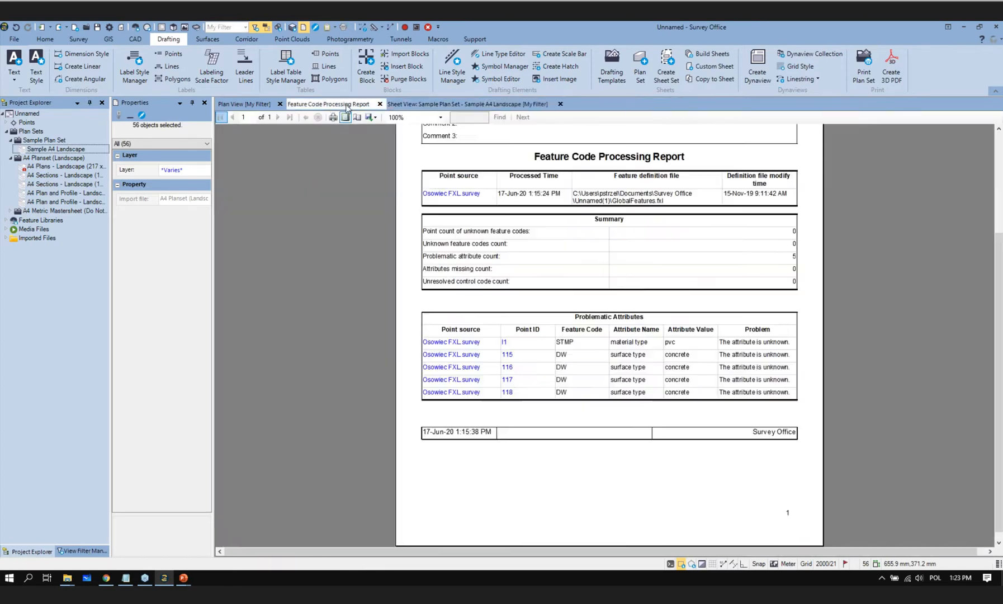
left_click(379, 104)
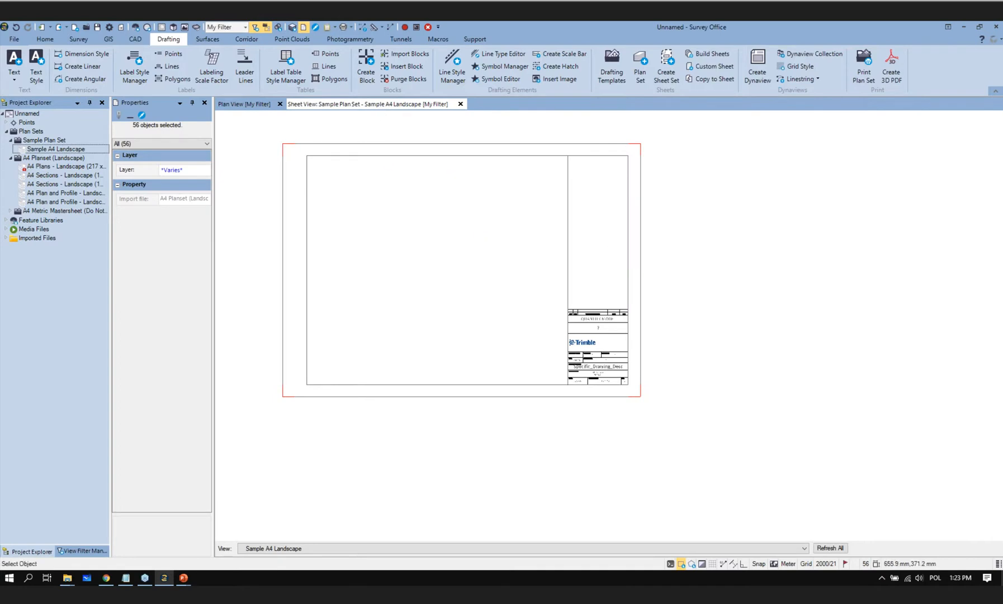
Step: Arrange the Sample A4 Landscape sheet view side by side with the plan view
right_click(346, 104)
left_click(389, 136)
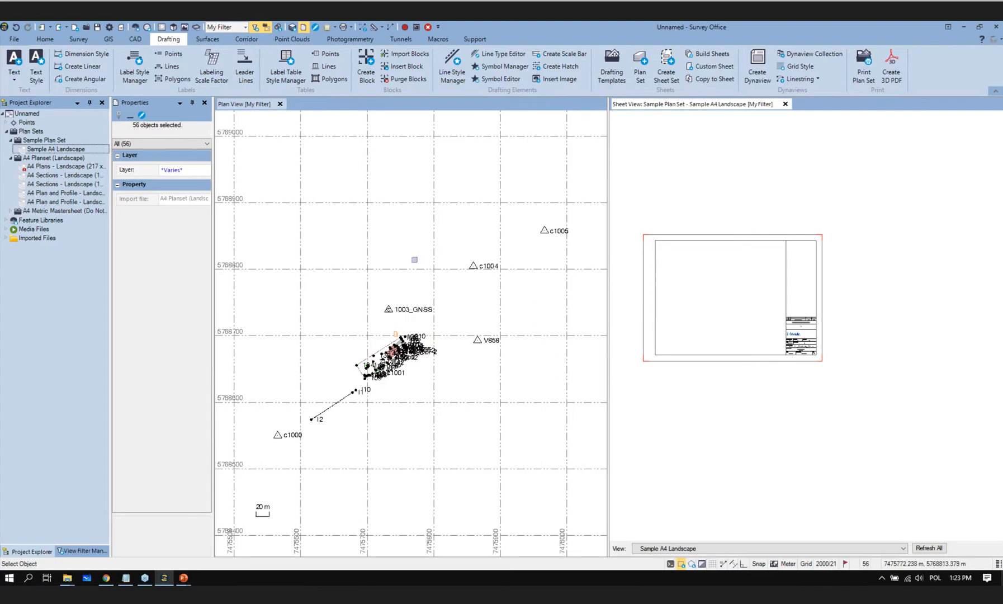
scroll(369, 363, "up", 4)
scroll(373, 357, "down", 3)
middle_click_drag(666, 373, 744, 383)
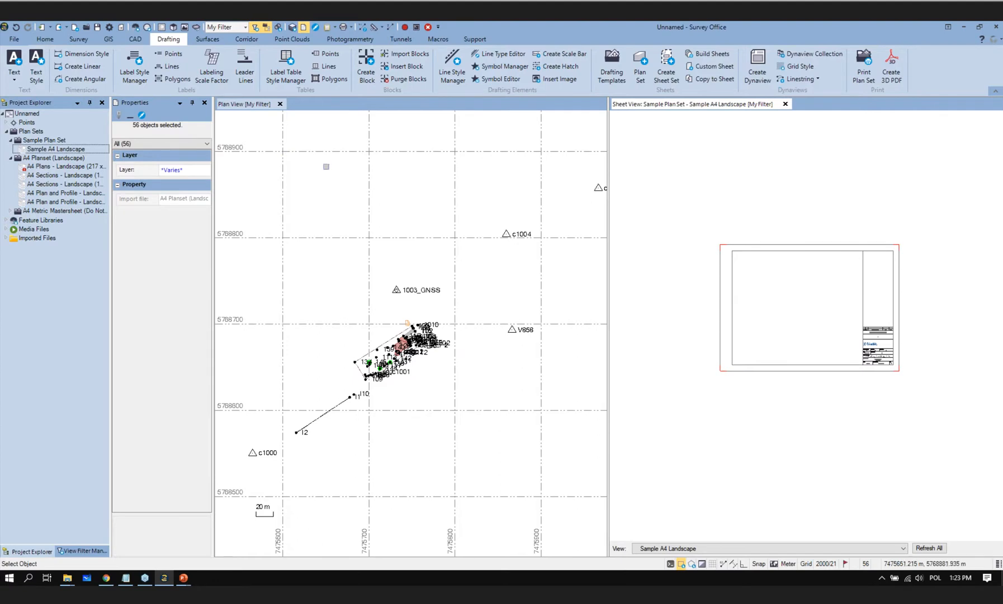
Step: Start a dynaview named DYNAVIEW 1 and assign it to a new layer named DYNA_CONSTRUCTS
left_click(758, 64)
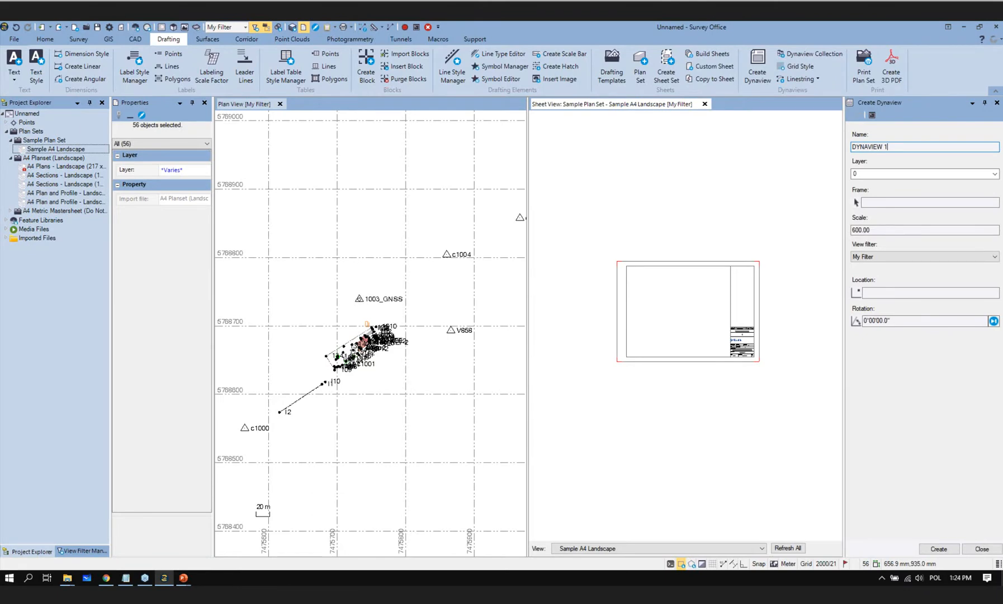
left_click(995, 174)
scroll(962, 263, "down", 10)
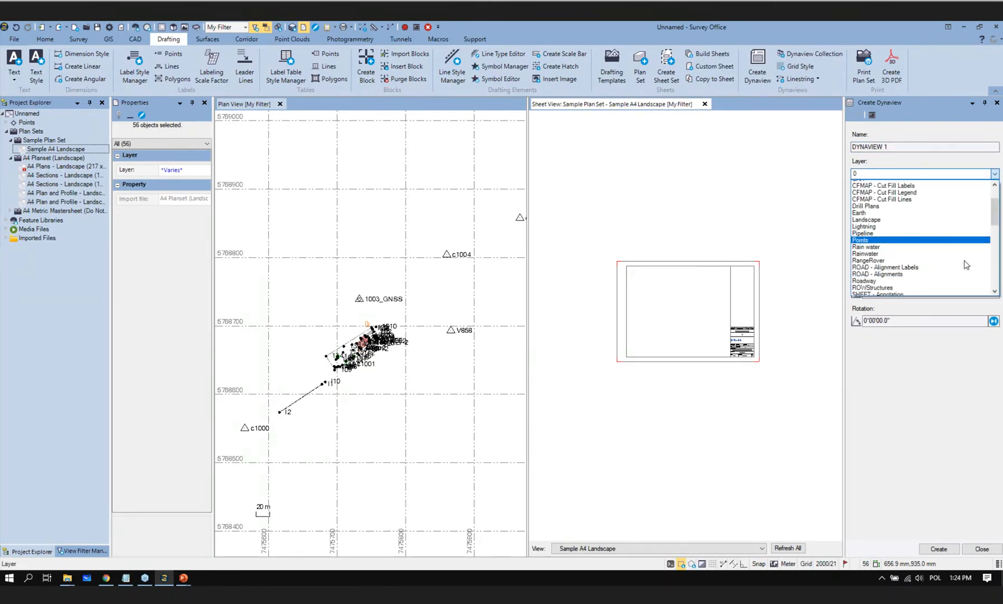
scroll(932, 273, "up", 10)
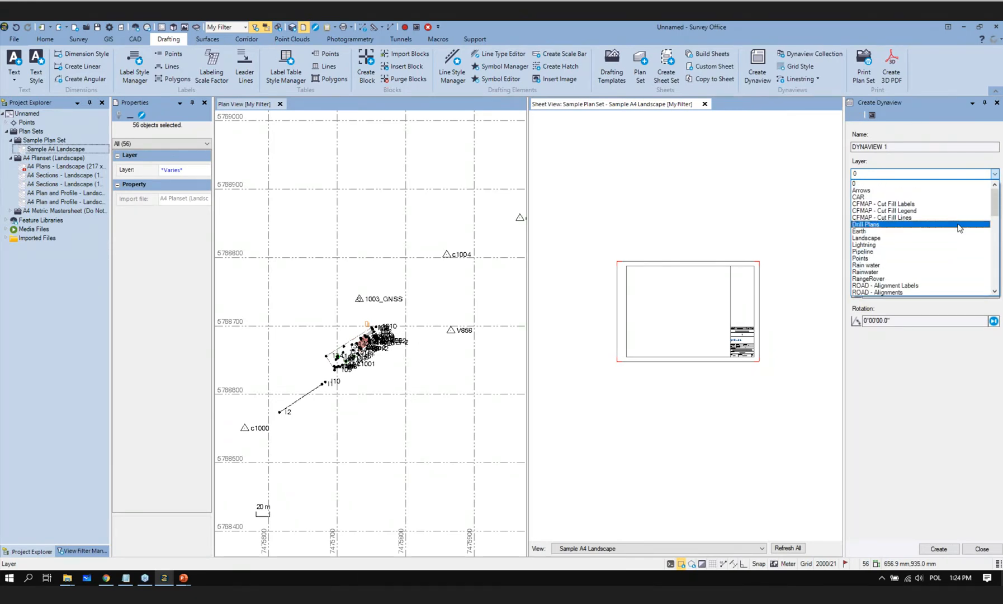
scroll(931, 221, "down", 1)
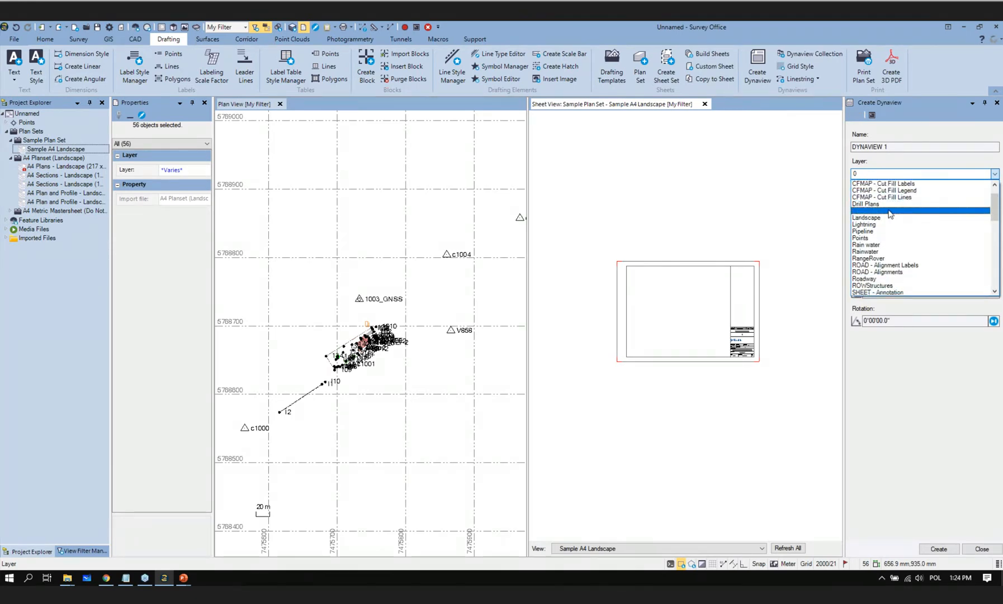
scroll(873, 208, "down", 2)
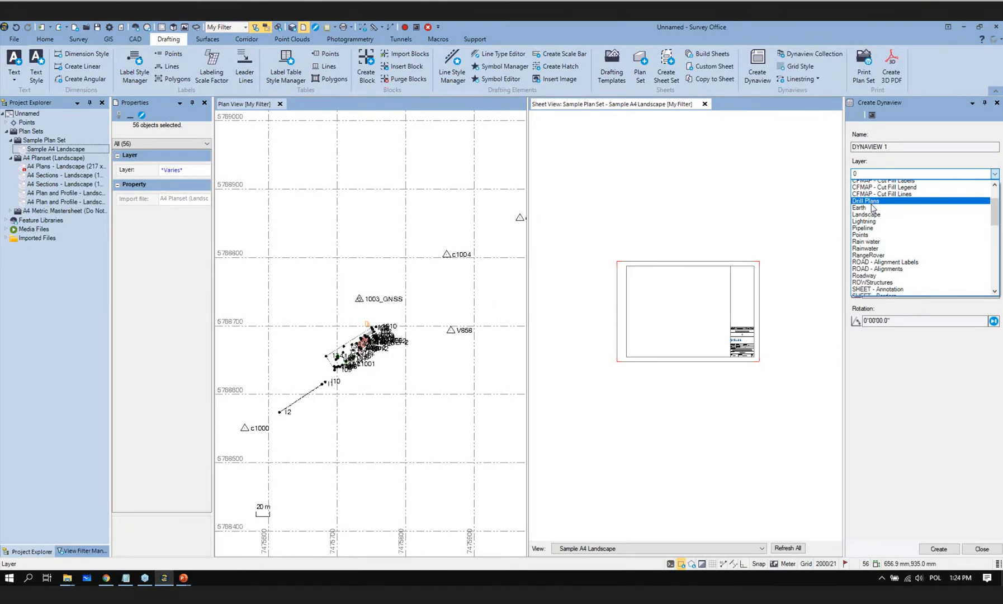
scroll(873, 208, "down", 4)
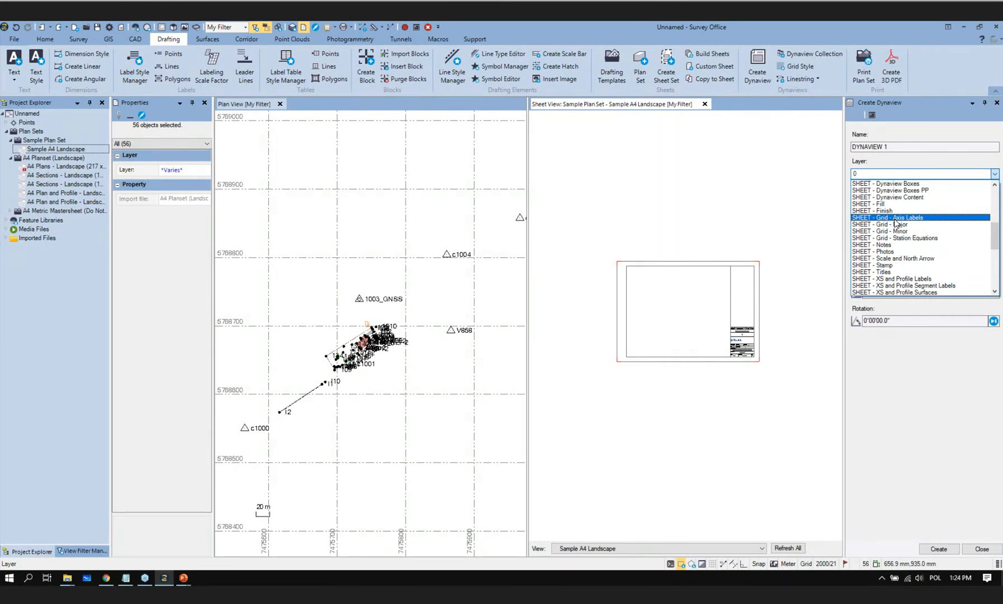
scroll(897, 223, "down", 3)
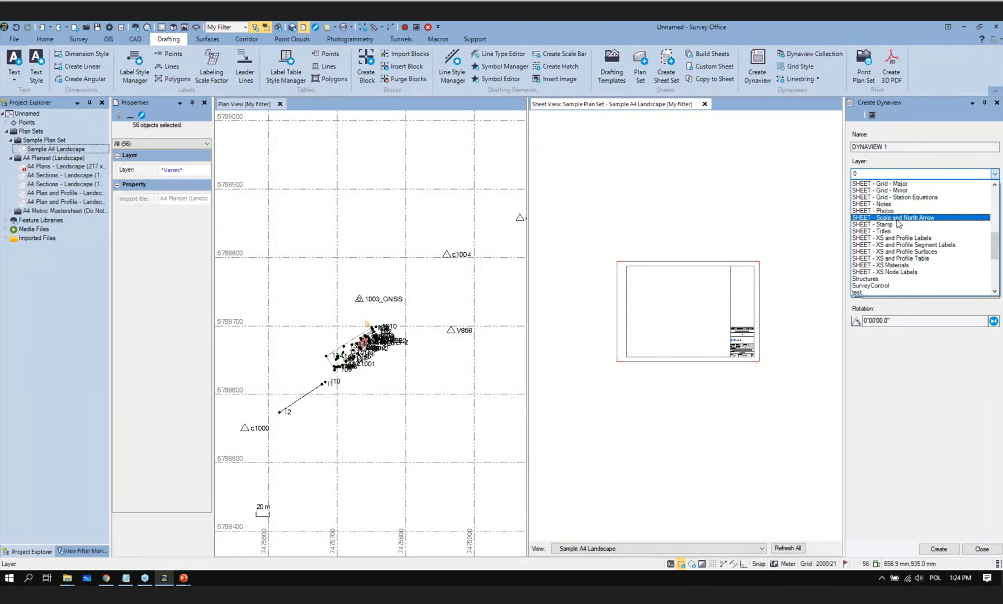
scroll(897, 224, "down", 6)
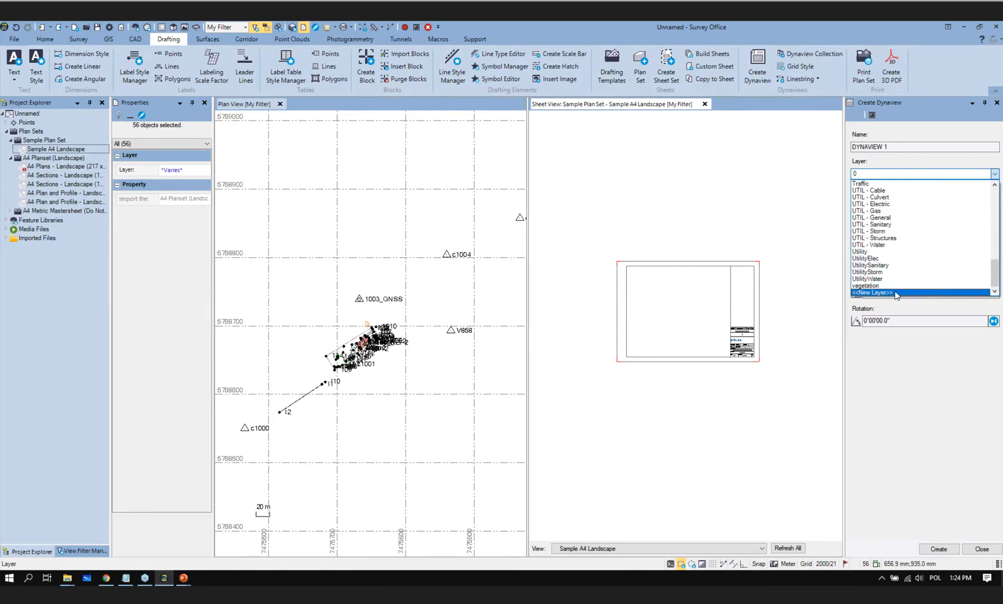
left_click(895, 292)
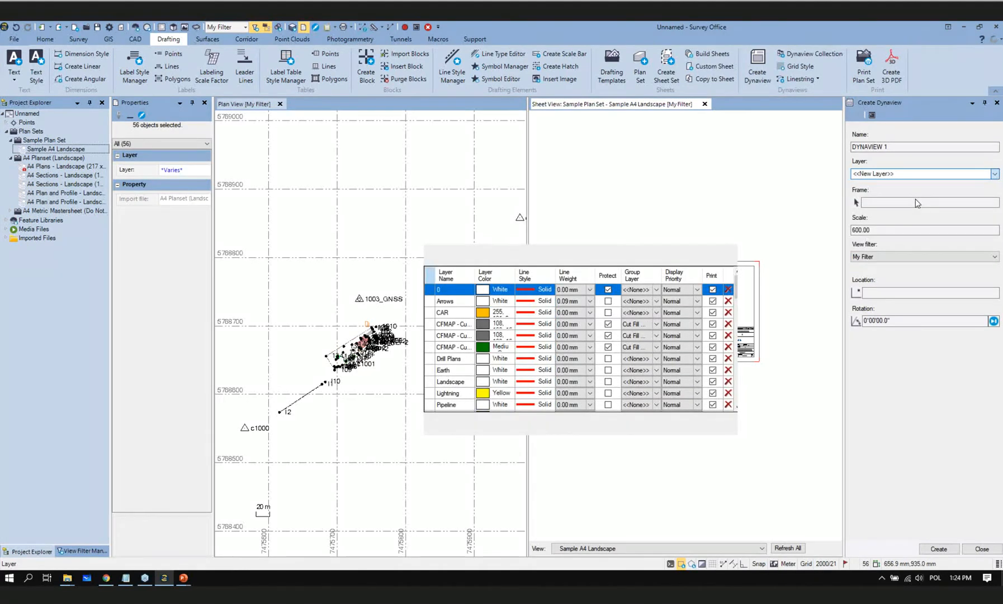
type("dY")
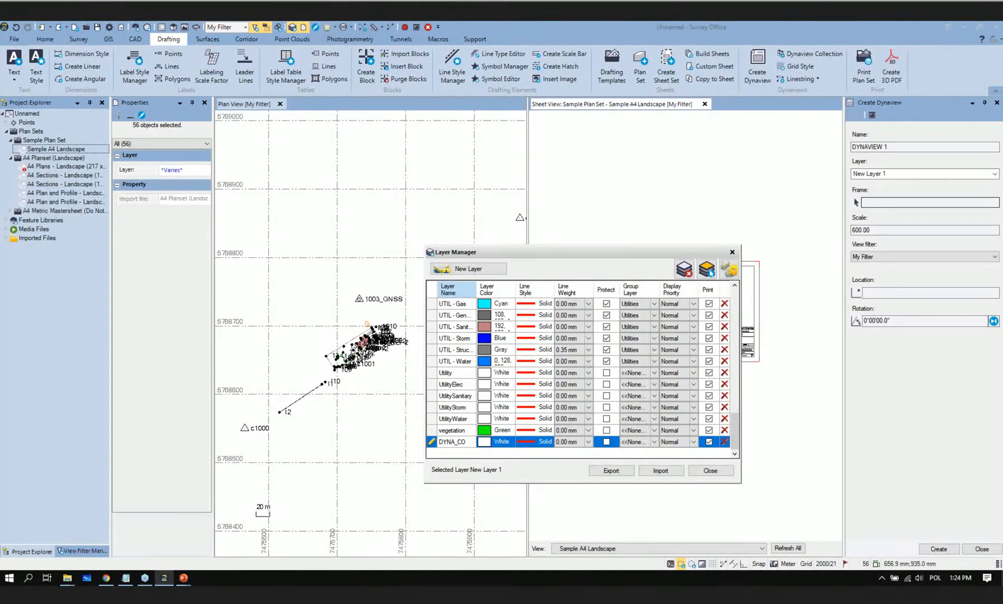
type("TRUCTS")
left_click(709, 474)
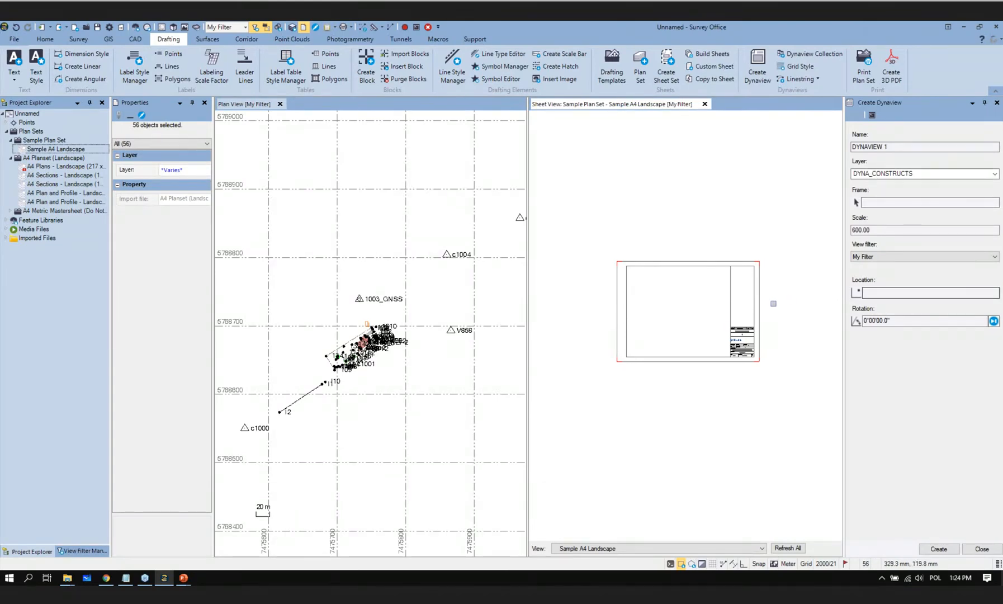
Step: Start a polyline for the dynaview frame and assign it to a new layer named DYNA LINES
scroll(437, 362, "up", 4)
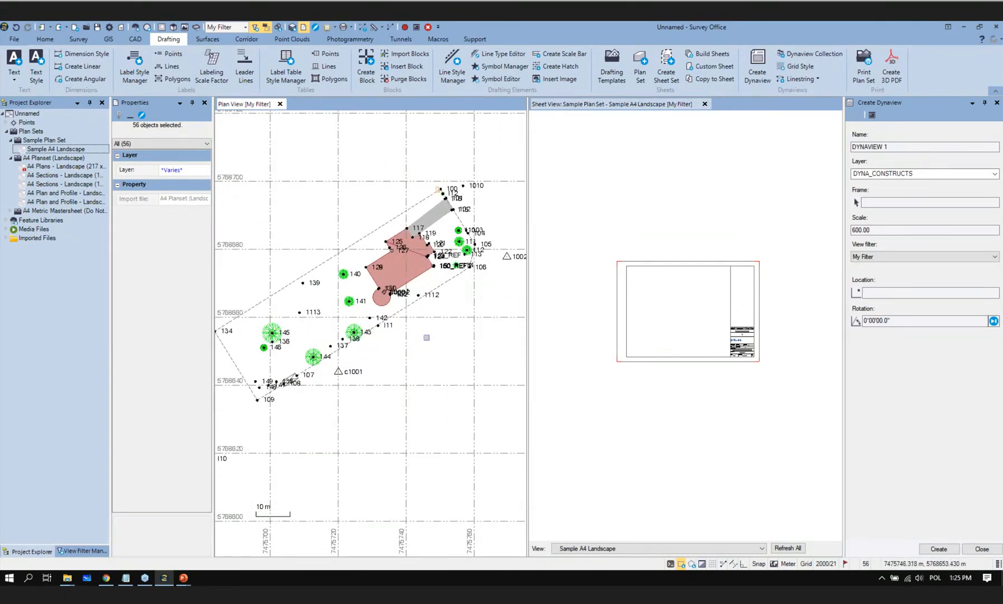
scroll(433, 334, "down", 1)
middle_click_drag(449, 343, 449, 361)
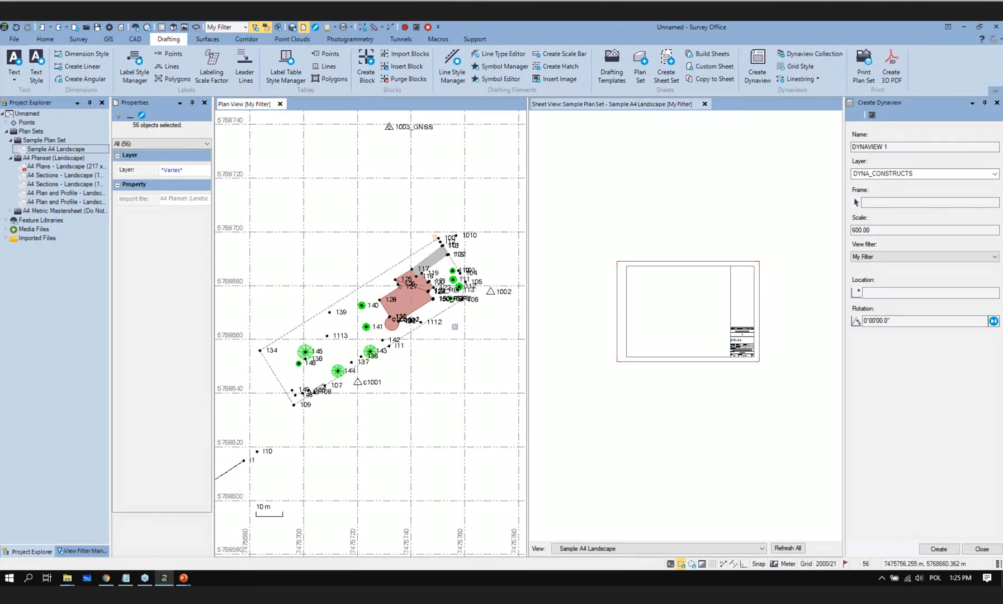
left_click(136, 39)
left_click(247, 65)
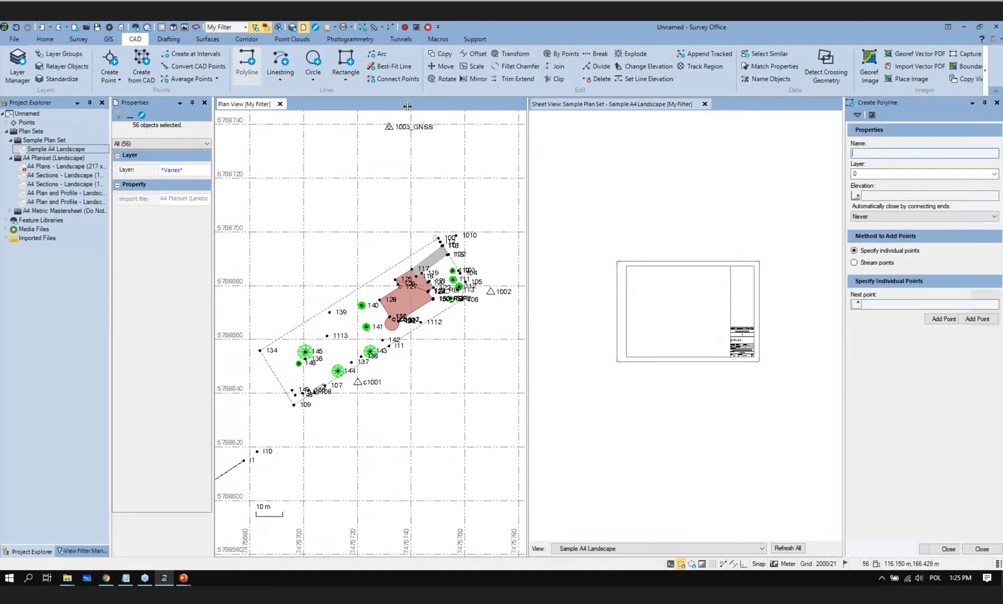
left_click(994, 174)
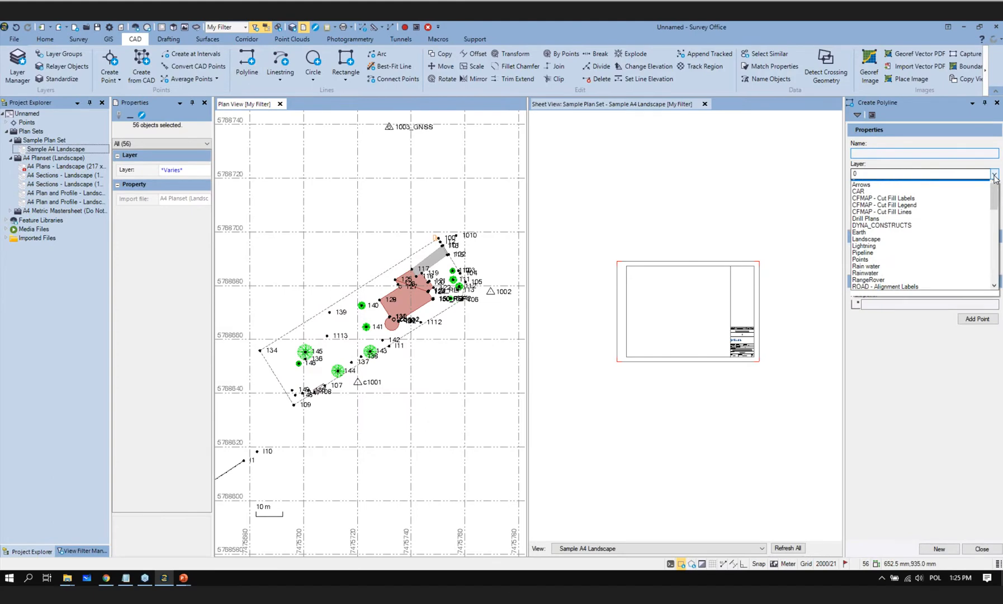
left_click_drag(995, 196, 995, 275)
left_click(915, 294)
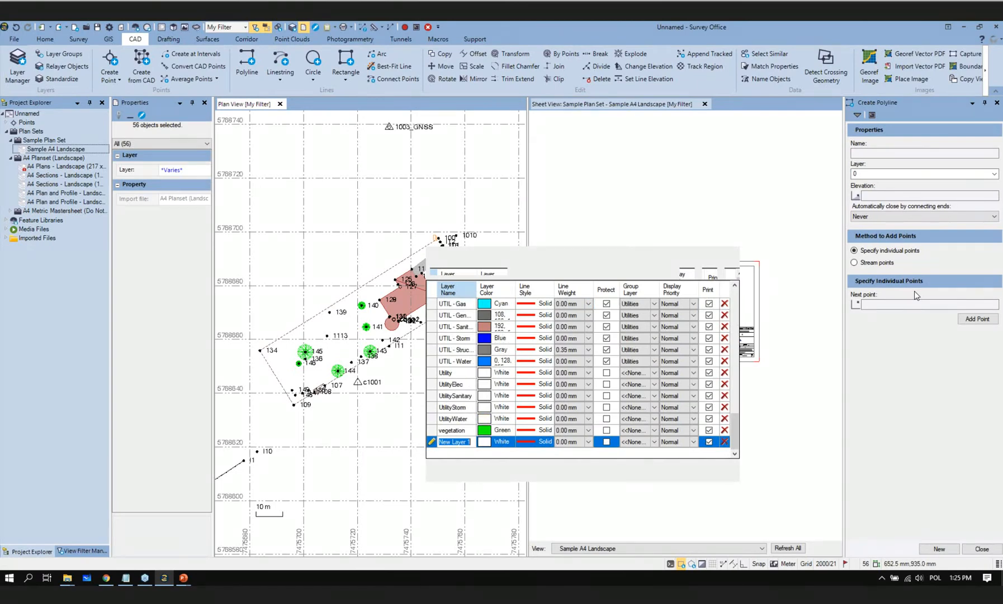
key("BackSpace")
type("DYNA")
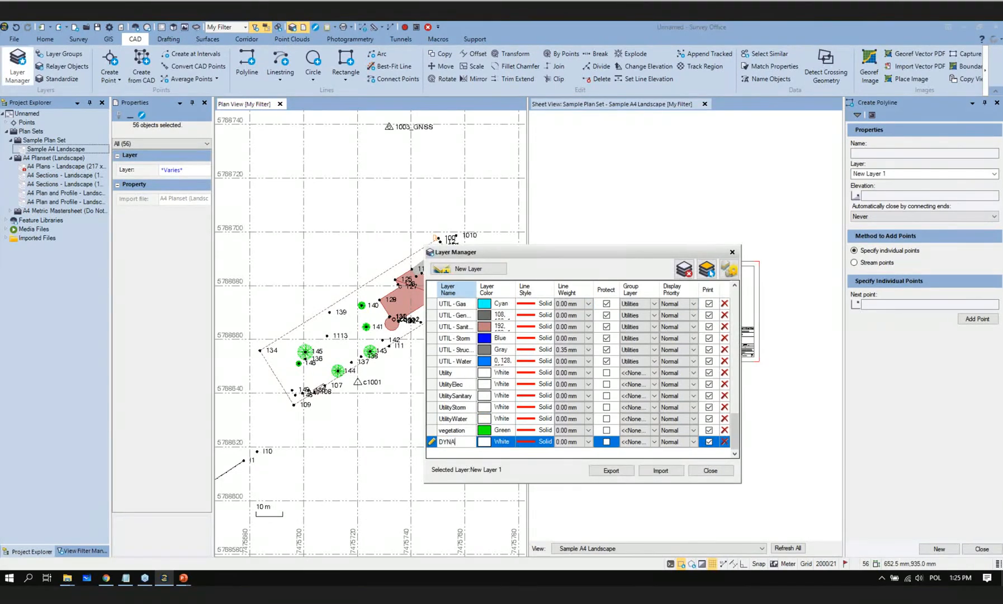
type(" LINES")
left_click(710, 470)
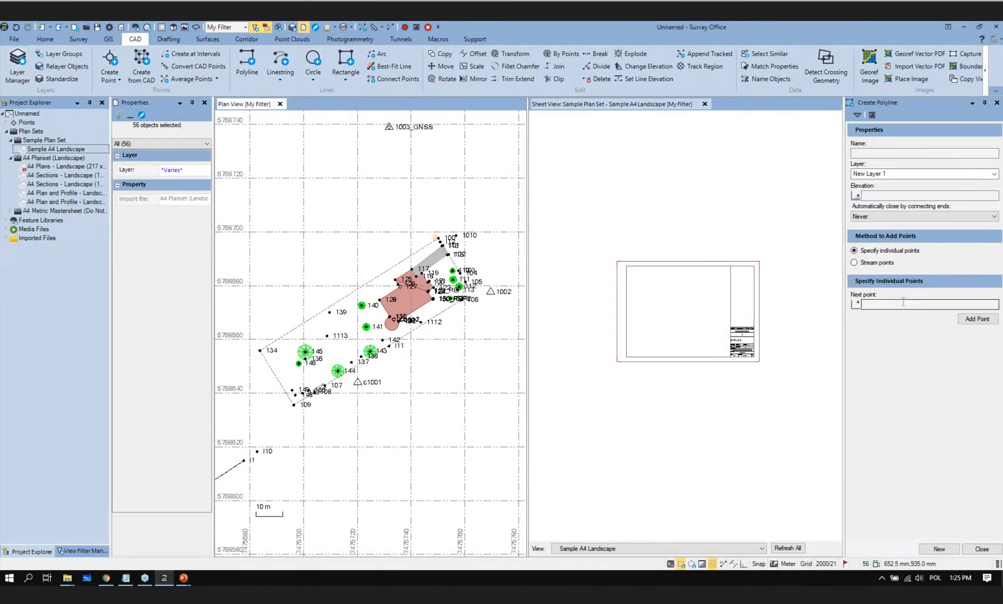
Step: Draw a frame polyline around the surveyed parcel in the plan view, with its ends set to always close automatically
left_click(903, 217)
left_click(892, 232)
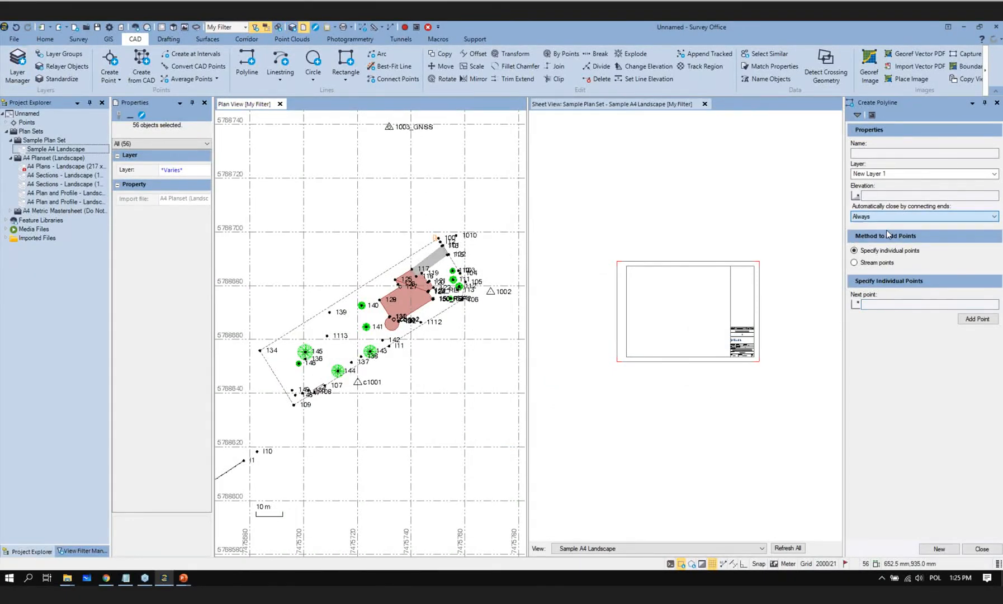
left_click(878, 304)
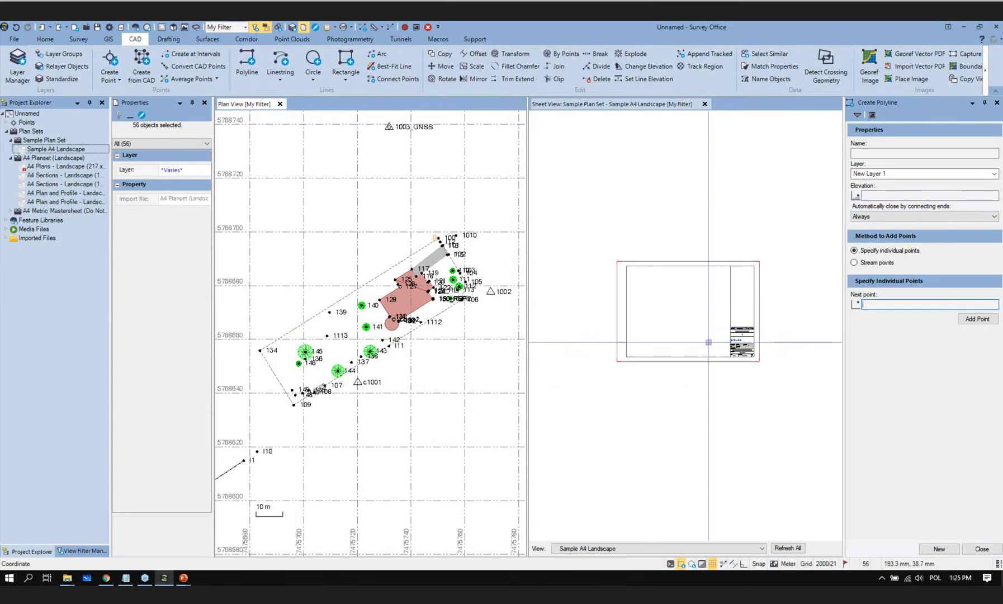
left_click(287, 419)
left_click(357, 380)
scroll(373, 330, "up", 5)
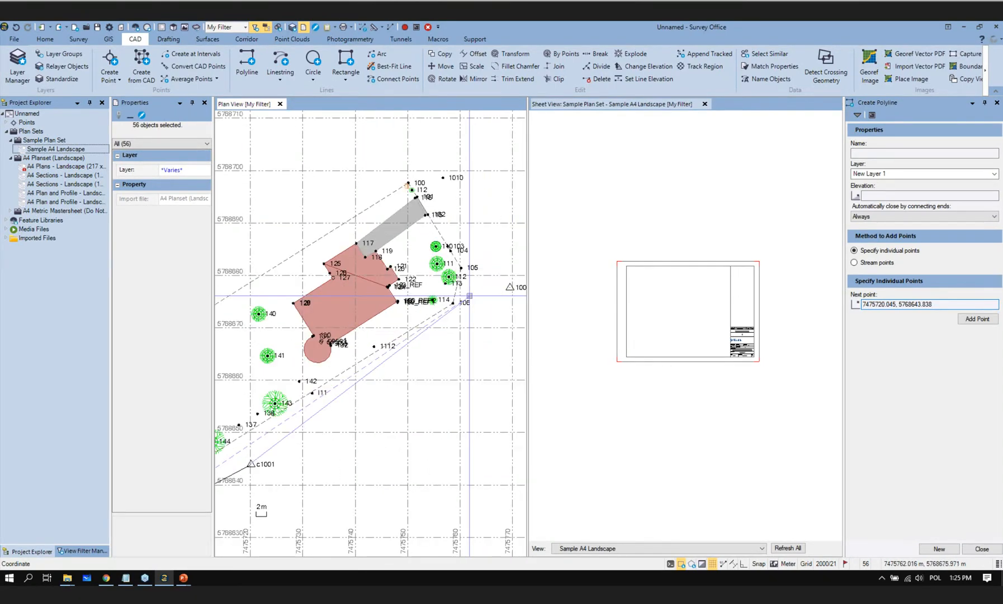
scroll(470, 295, "up", 1)
left_click(484, 278)
left_click(452, 194)
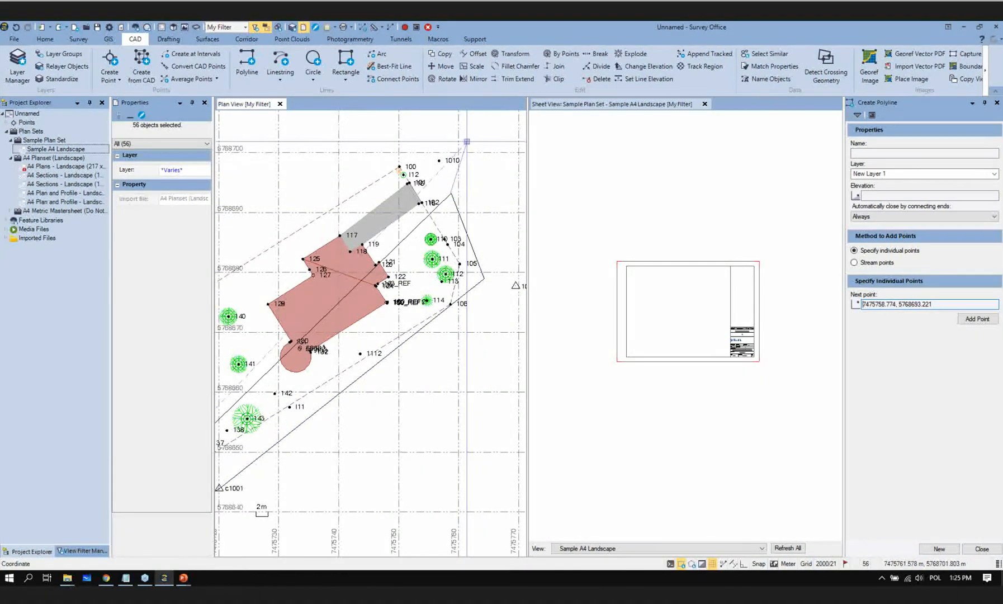
scroll(521, 190, "down", 2)
middle_click_drag(453, 243, 561, 249)
left_click(321, 279)
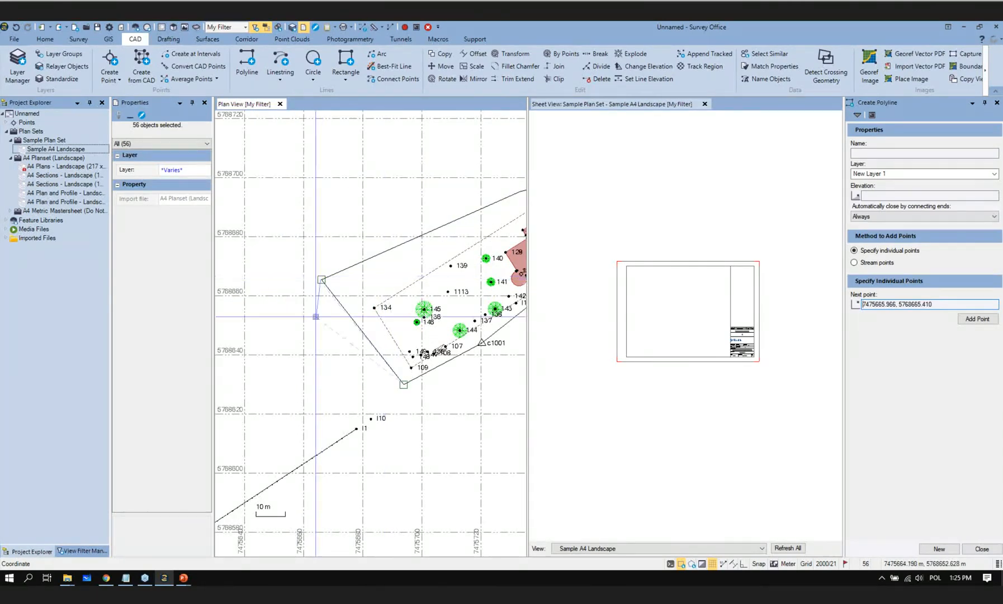
scroll(335, 305, "down", 2)
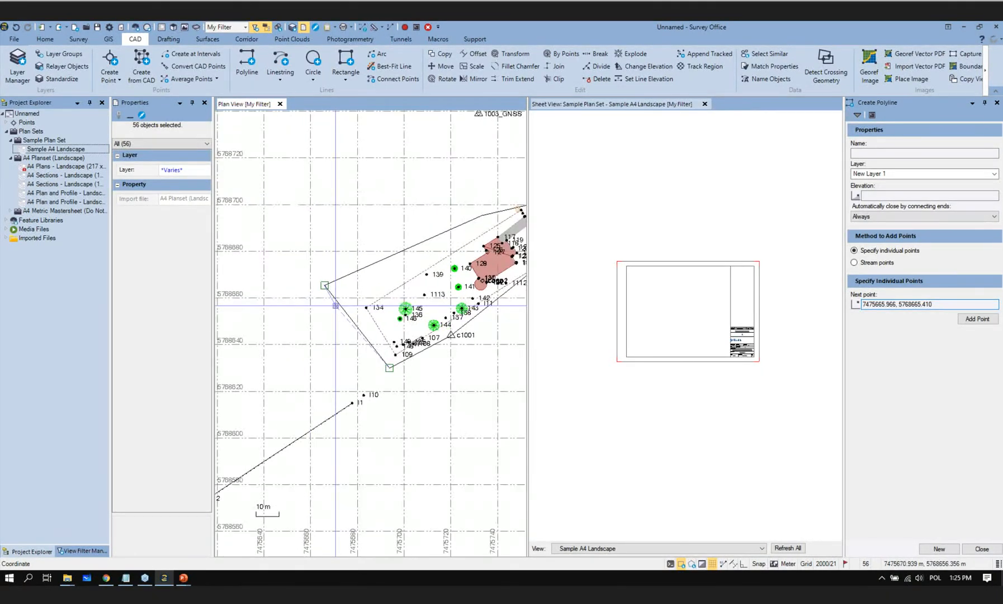
middle_click_drag(446, 324, 344, 330)
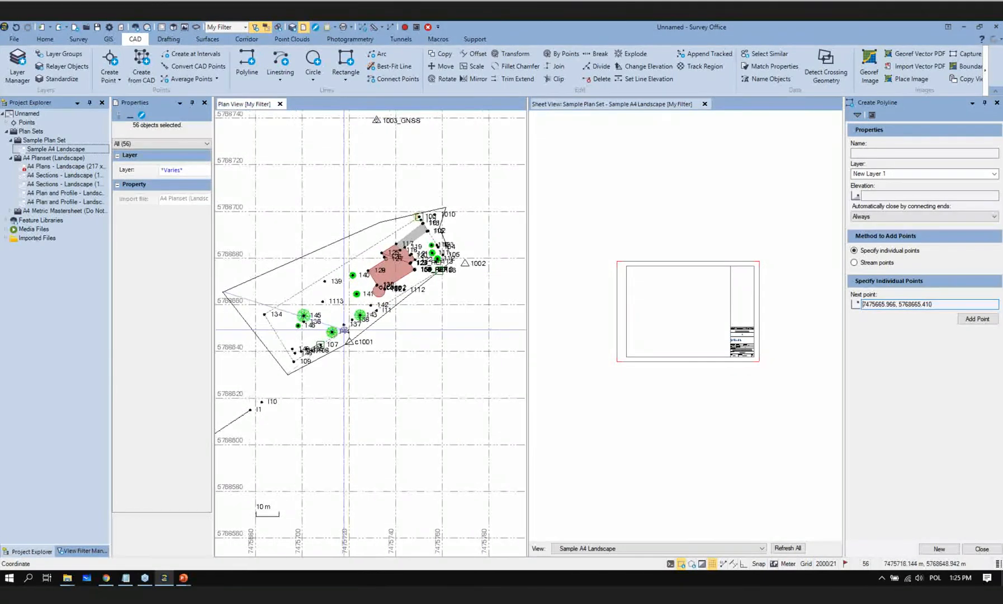
scroll(911, 177, "up", 1)
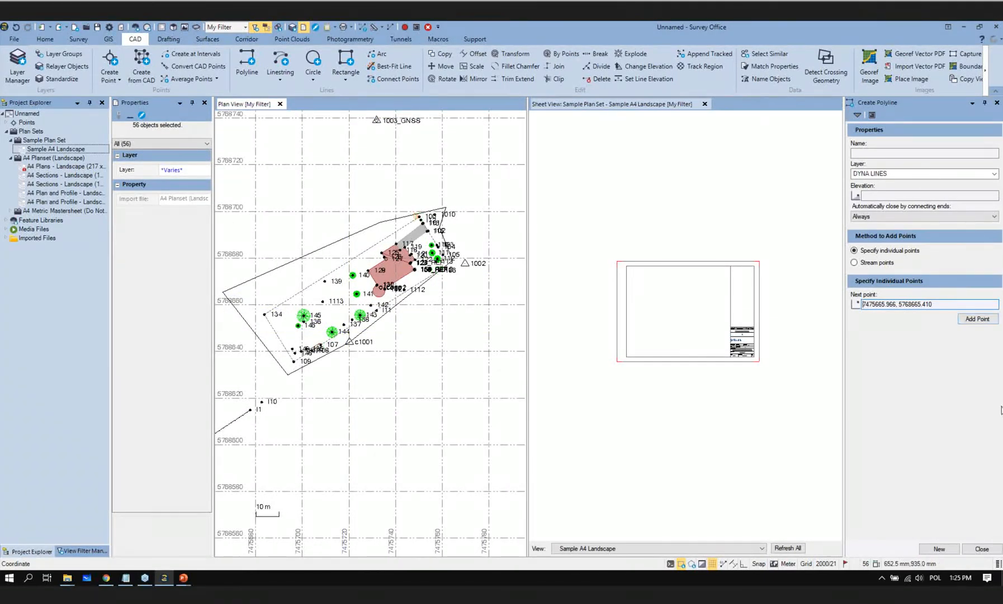
left_click(983, 549)
Step: Create the dynaview from the parcel frame polyline at scale 500, located at 82.64, 49.21 on the Sample A4 Landscape sheet
left_click(874, 203)
left_click(345, 236)
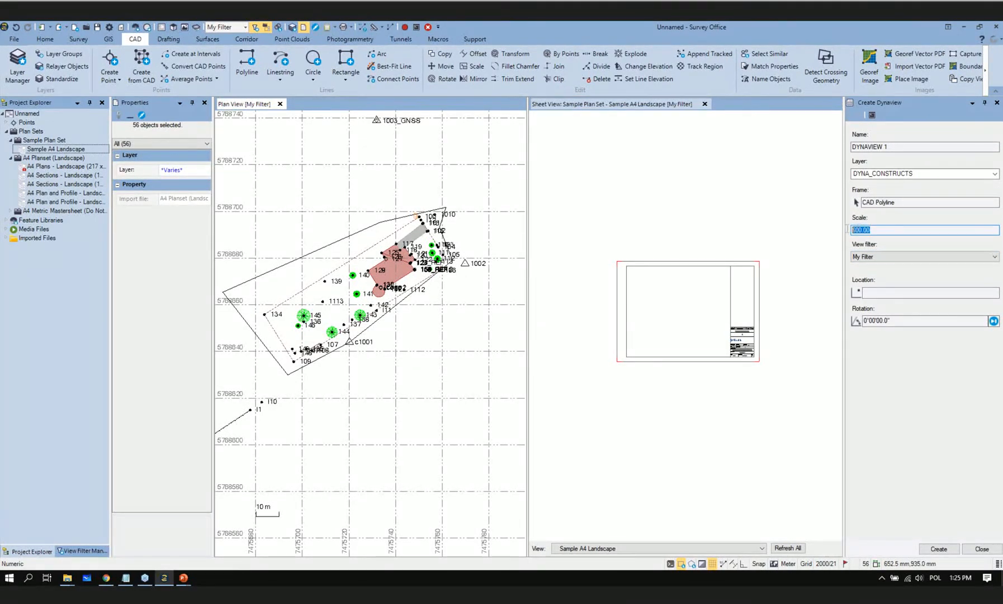
left_click(907, 296)
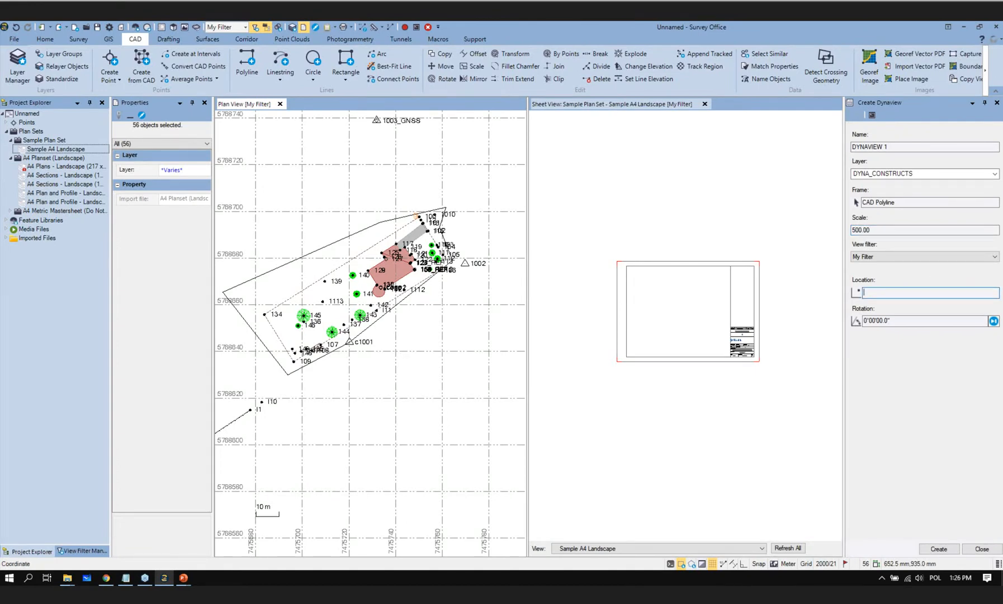
scroll(698, 296, "up", 2)
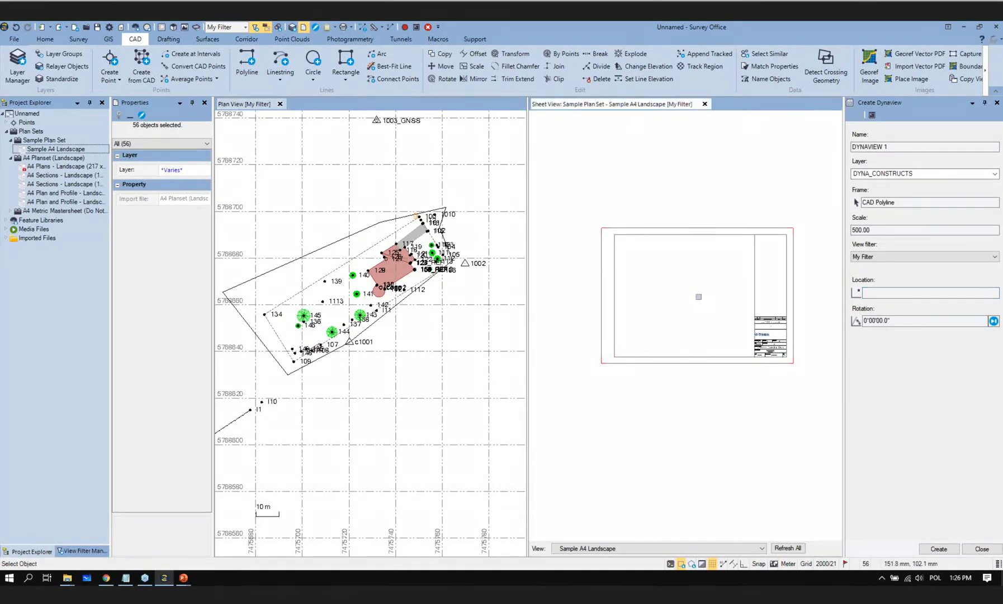
left_click(875, 293)
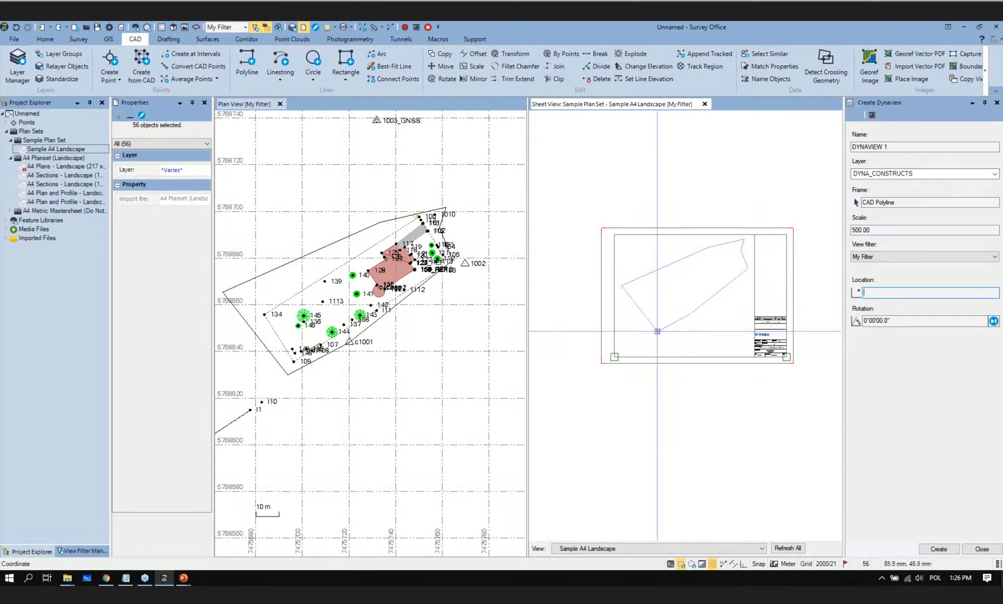
left_click(655, 331)
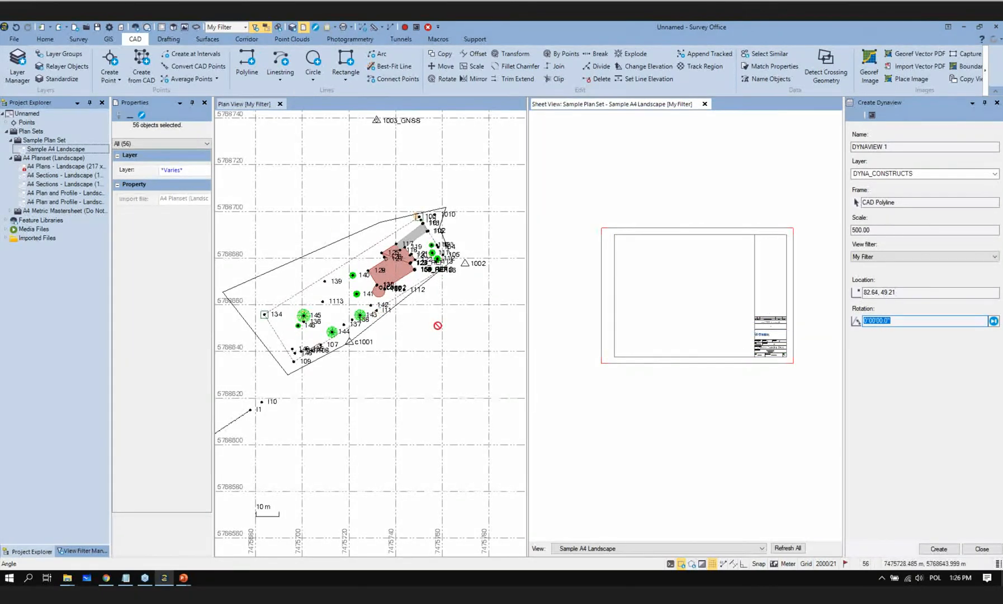
left_click(939, 548)
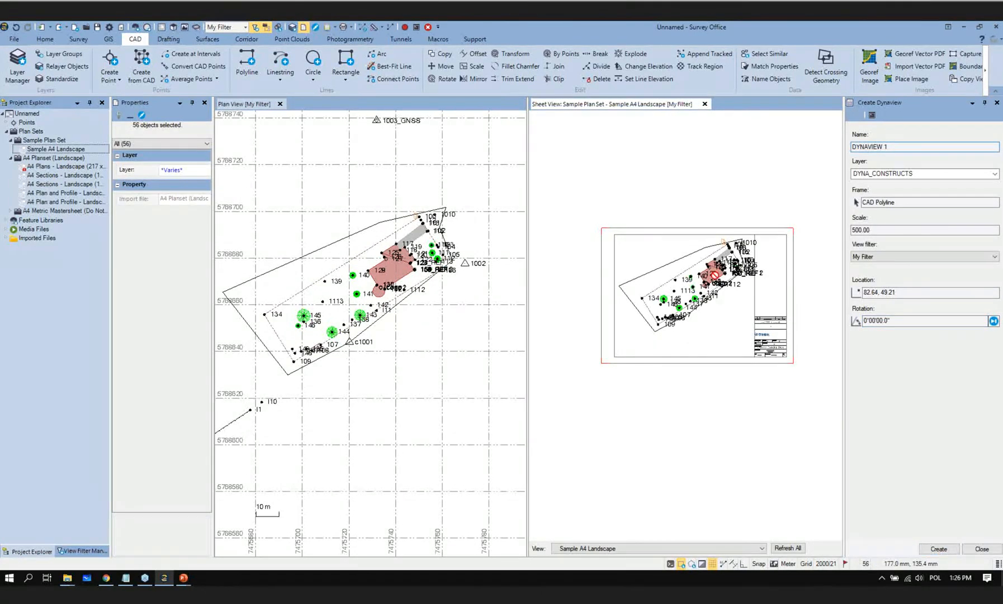
scroll(715, 275, "up", 3)
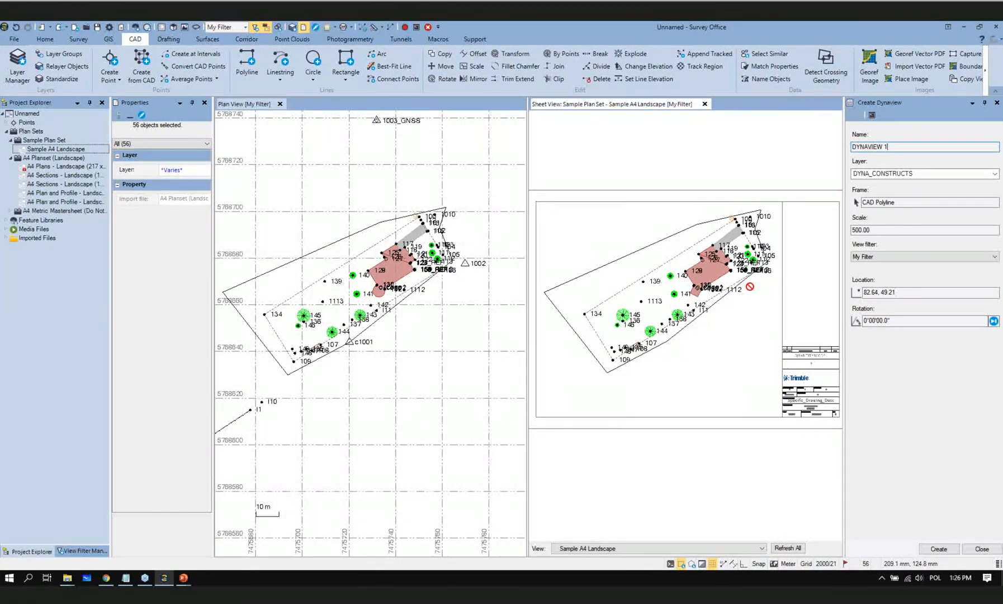
scroll(737, 288, "down", 2)
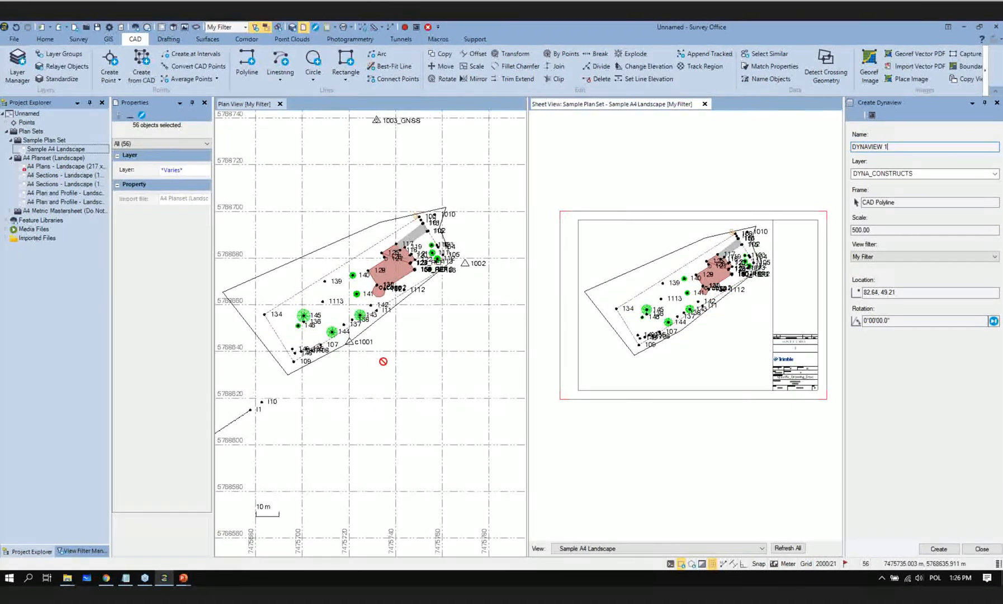
Step: Name the second dynaview DYNAVIEW 2 and start a new polyline for its frame
scroll(383, 362, "down", 1)
scroll(384, 362, "down", 2)
middle_click_drag(368, 390, 406, 313)
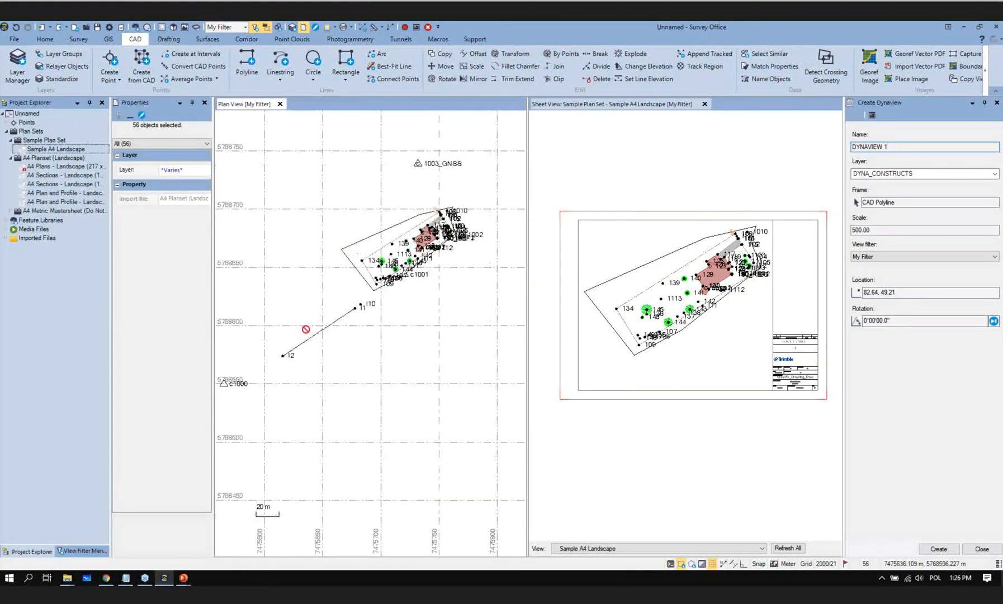
scroll(308, 329, "up", 1)
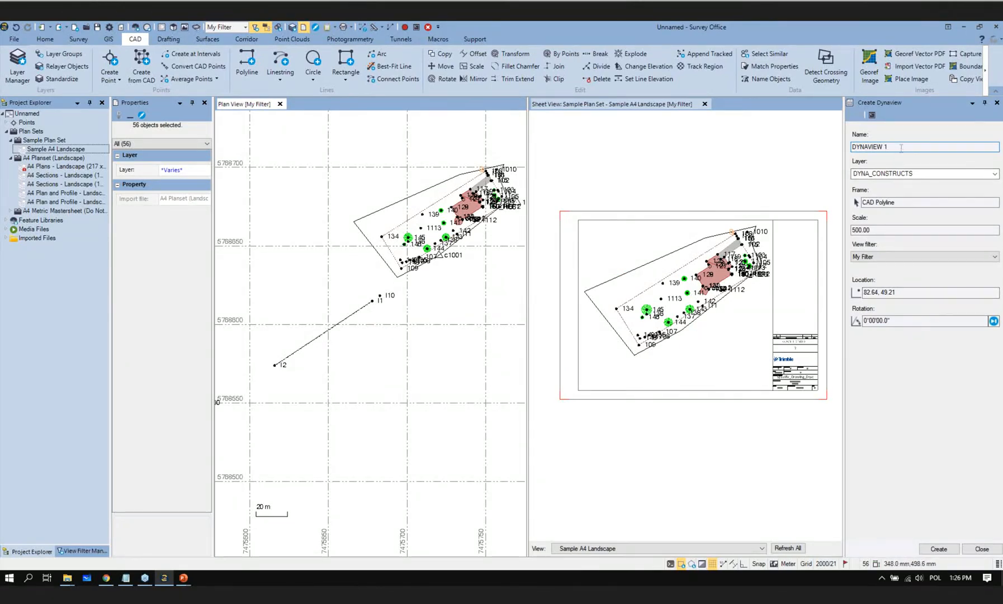
left_click(917, 203)
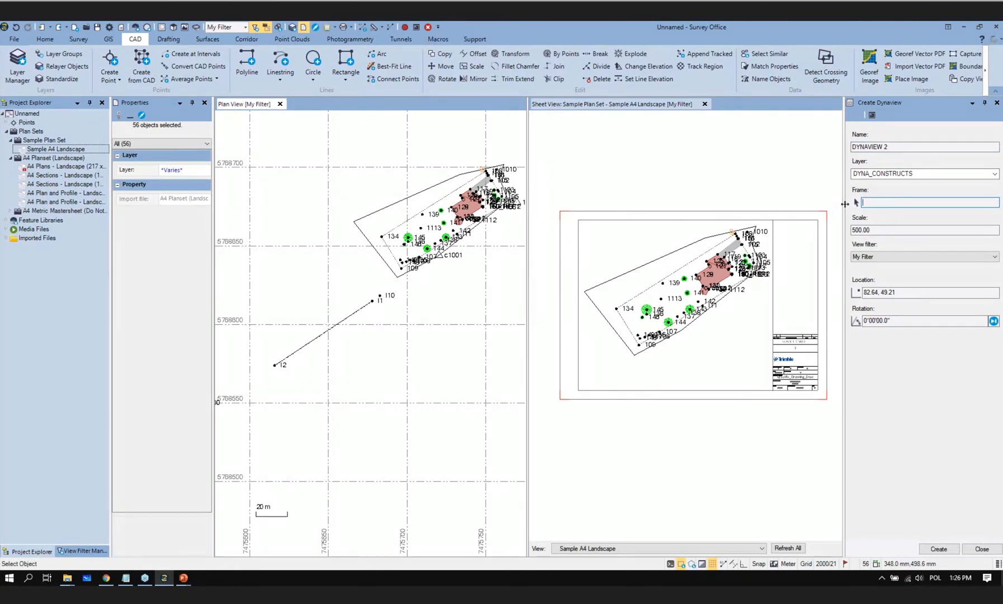
left_click(244, 61)
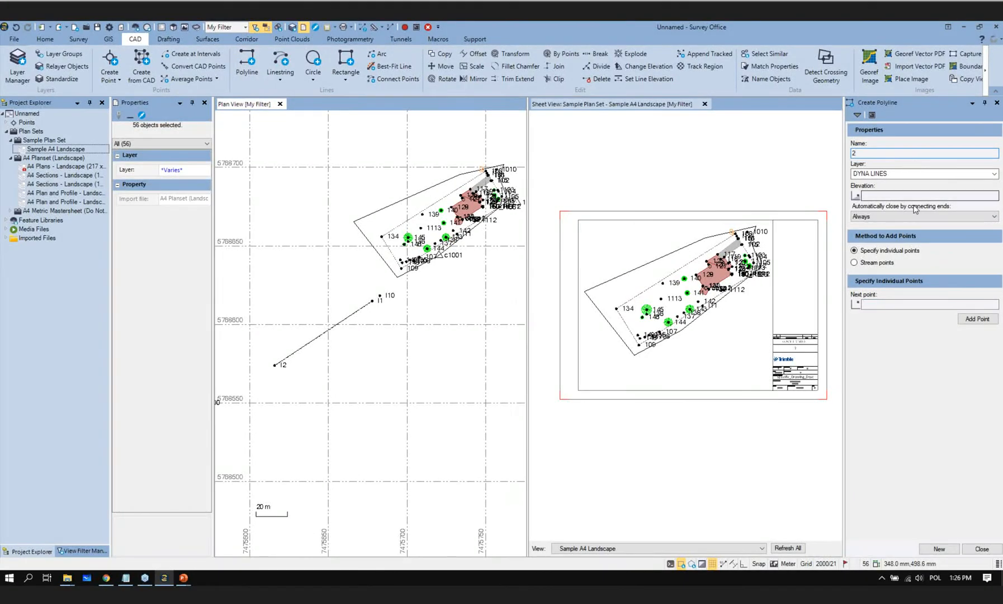
Step: Draw a closed four-sided polyline on layer DYNA LINES around the I1–I2 line in the plan view
left_click(881, 304)
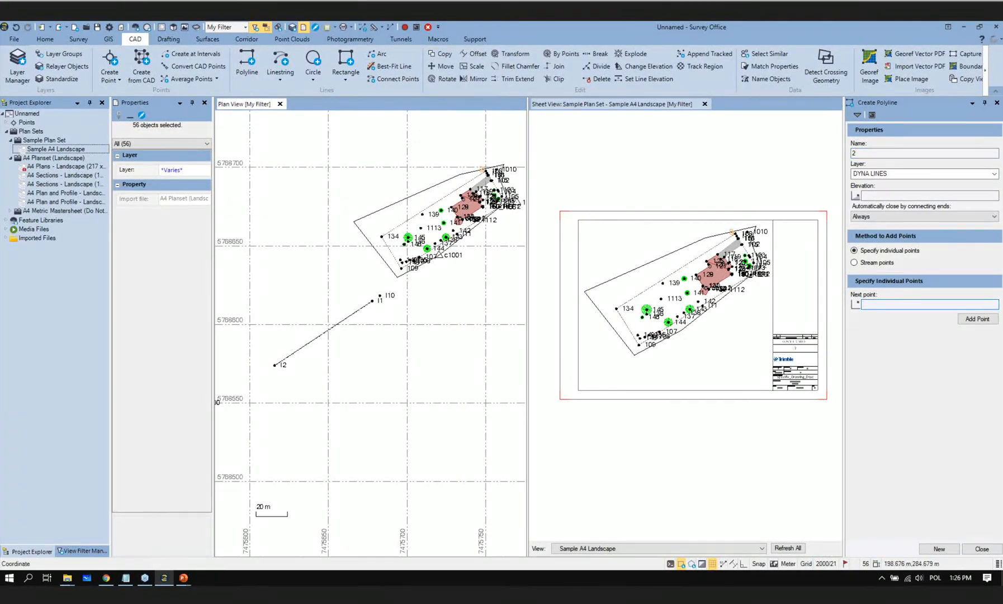
left_click(256, 363)
left_click(371, 291)
left_click(386, 314)
left_click(280, 383)
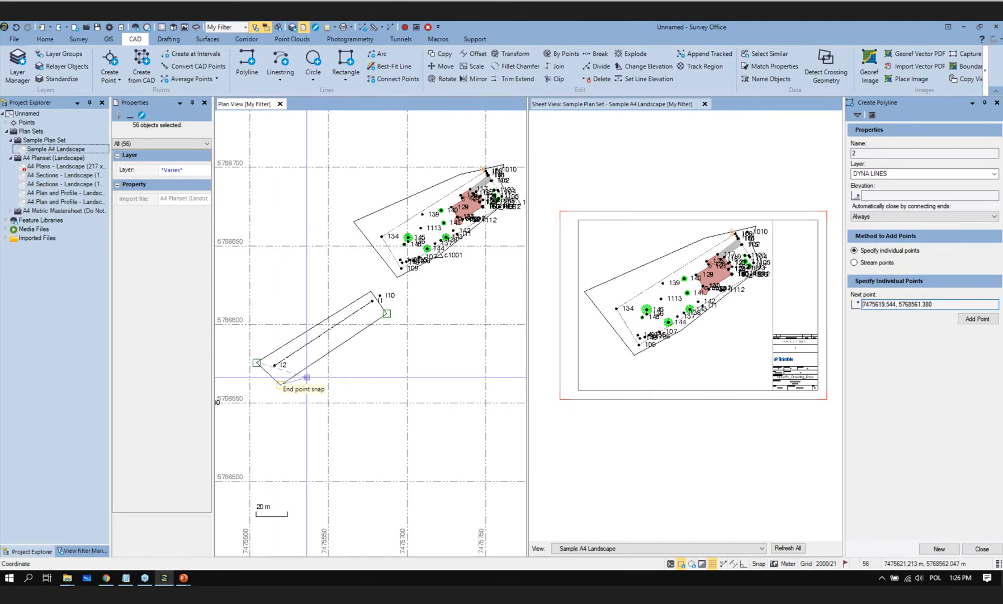
left_click(981, 549)
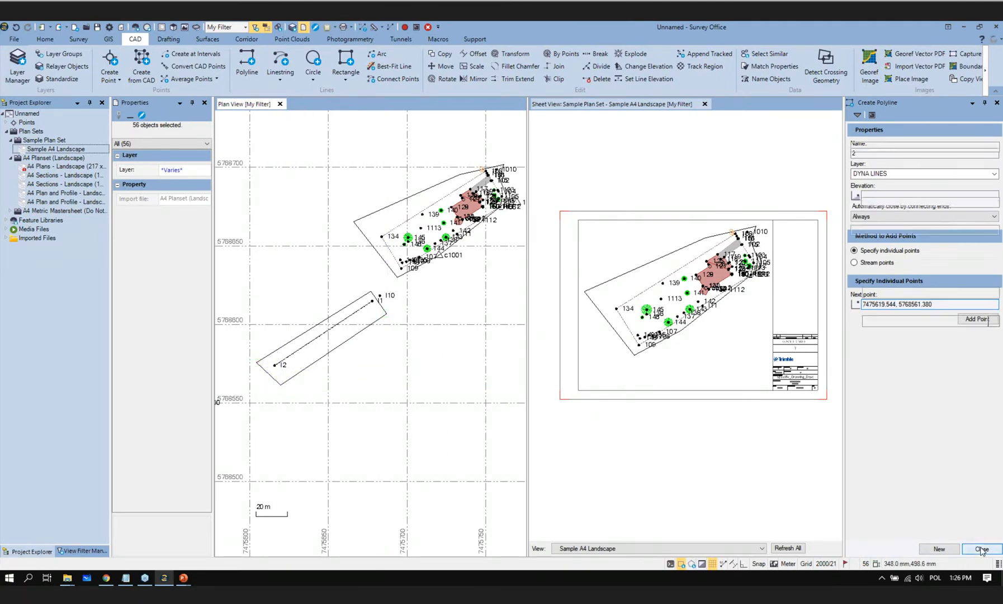
Step: Use the new four-sided polyline as the frame for DYNAVIEW 2 and set its scale to 600
left_click(887, 203)
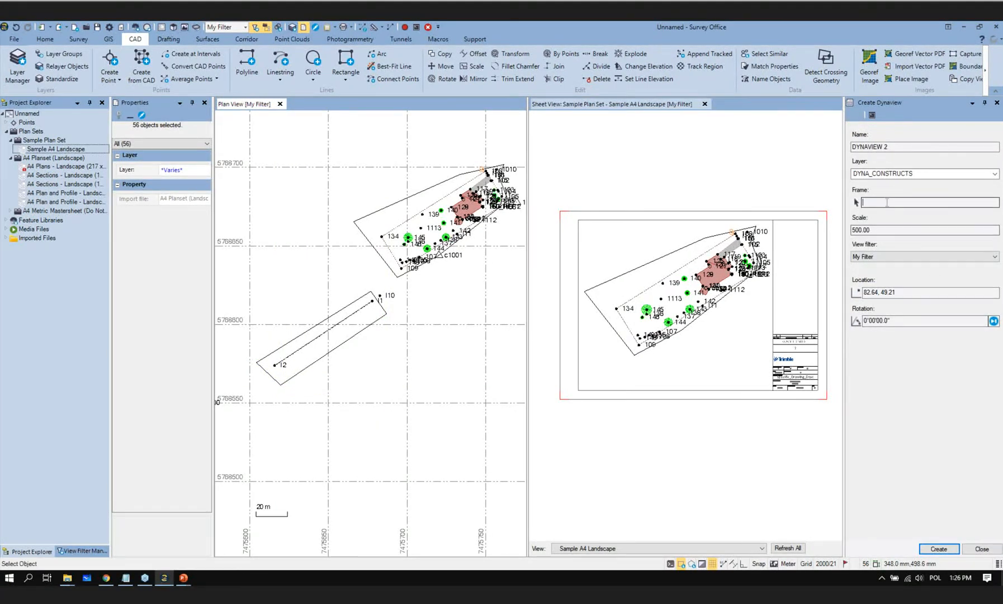
left_click(354, 337)
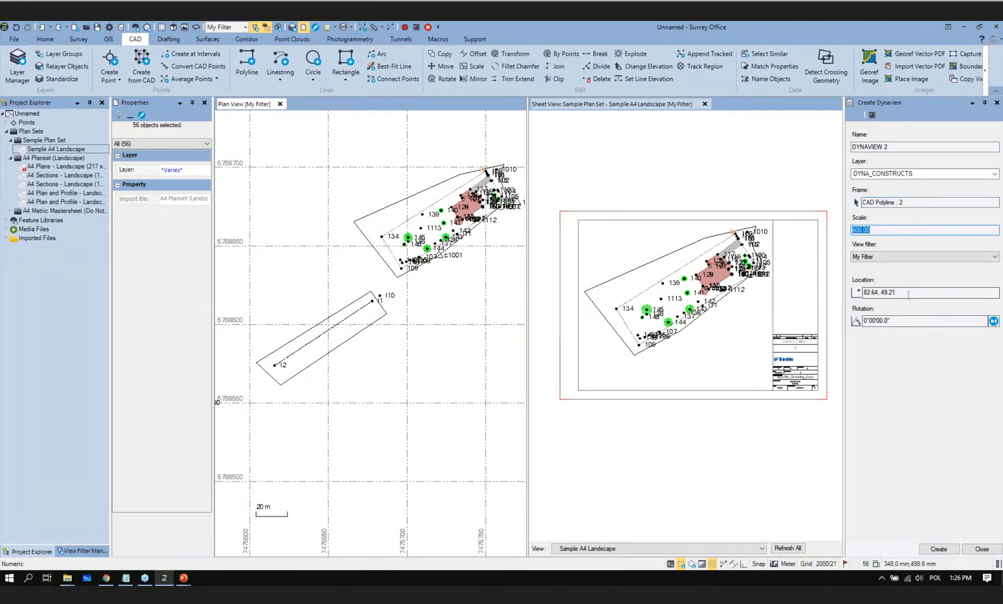
left_click(873, 291)
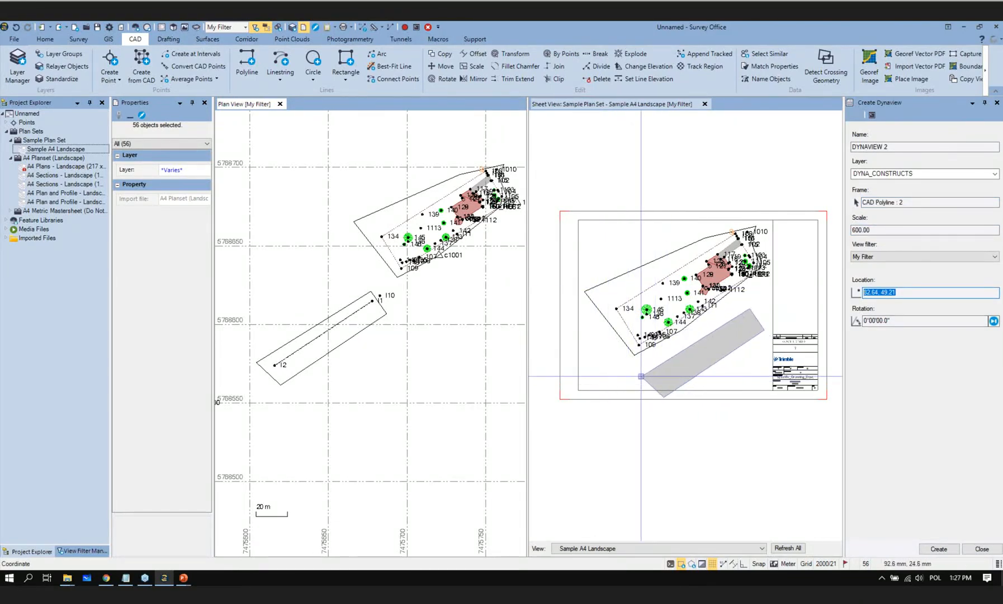
Step: Try placing the dynaview at about 25.4, 18.2 and about 33.0, 21.1 near the sheet's lower-left corner
left_click(585, 381)
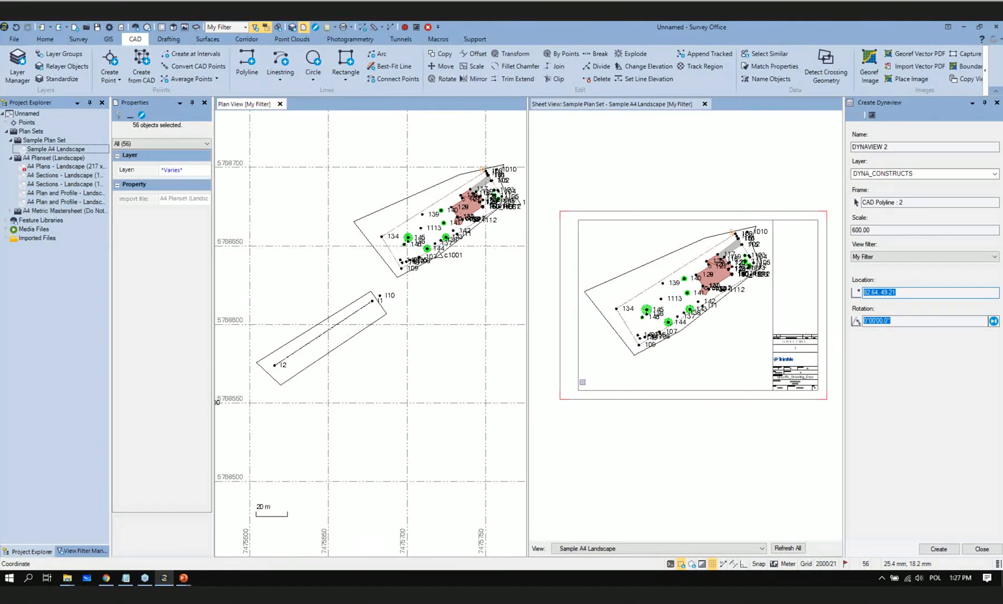
left_click(911, 292)
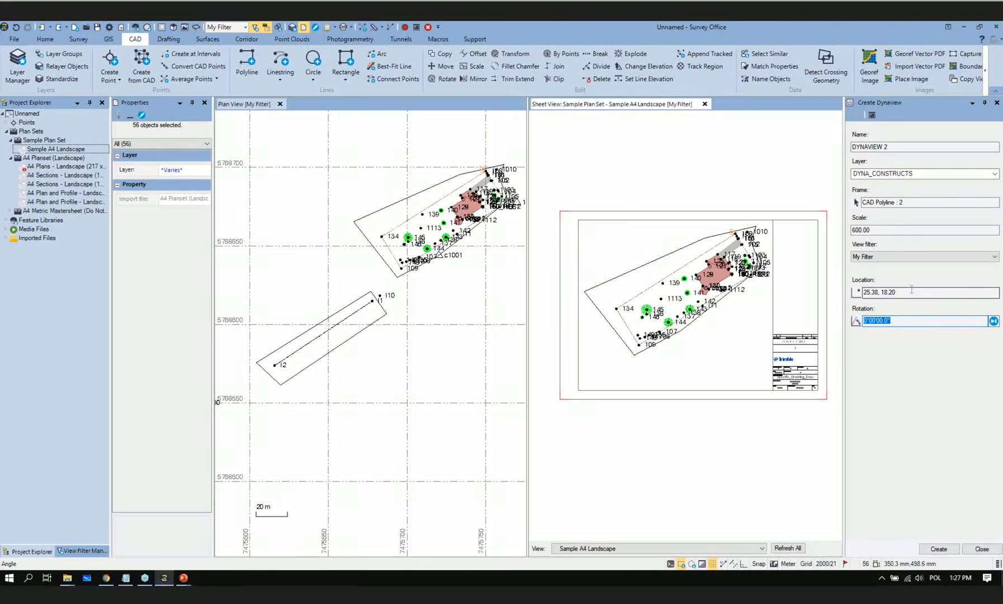
double_click(911, 292)
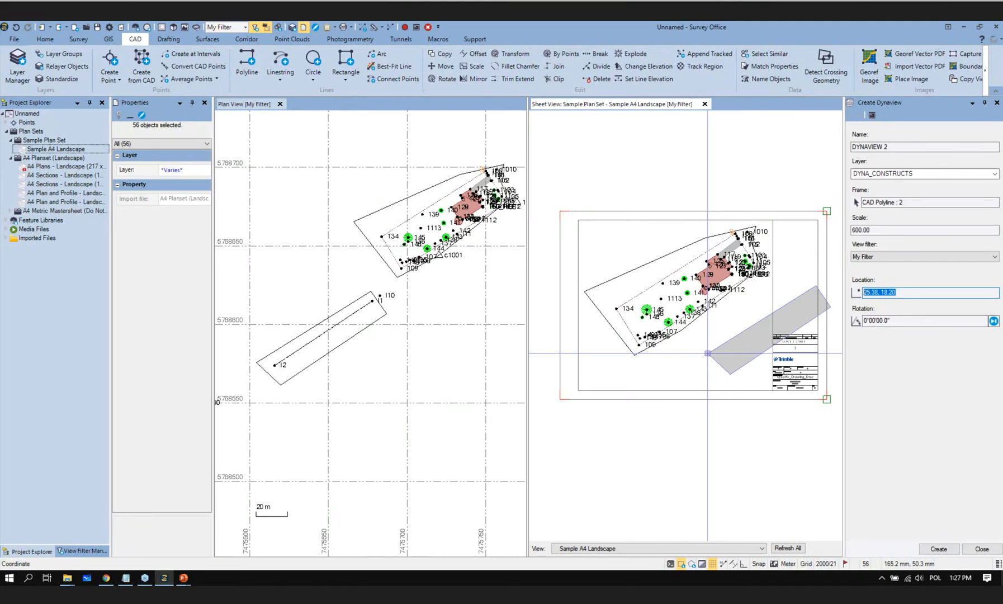
left_click(591, 378)
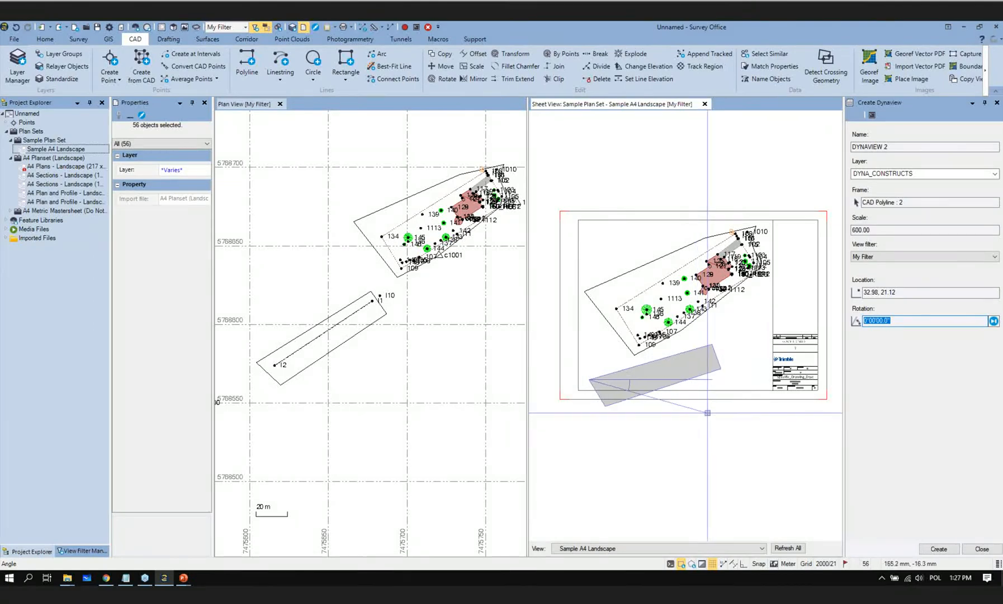
Step: Place the dynaview at about 28.9, 38.1 below the existing view, rotated so the I1–I2 line runs nearly horizontal
left_click(912, 293)
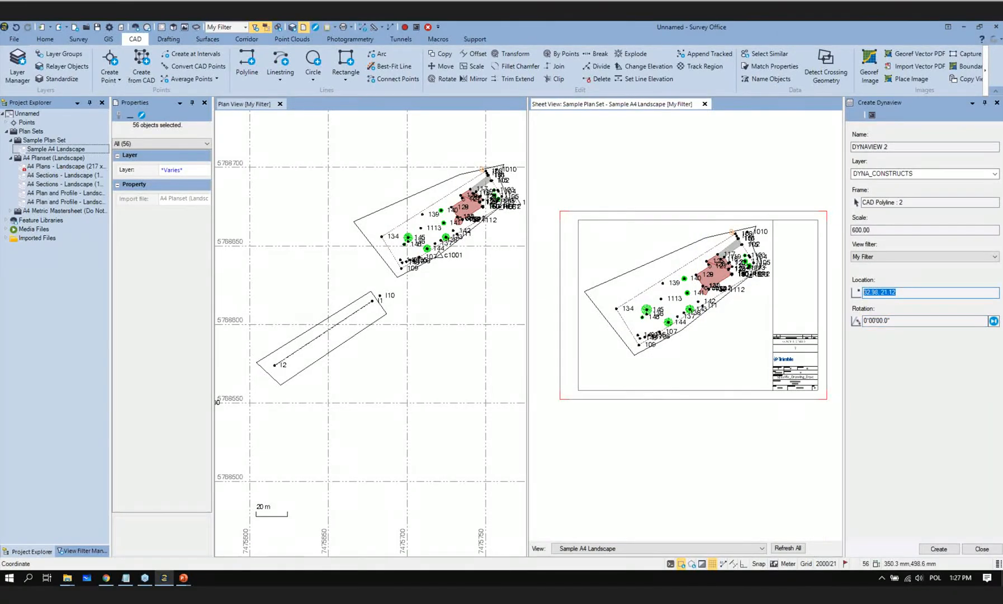
left_click(586, 365)
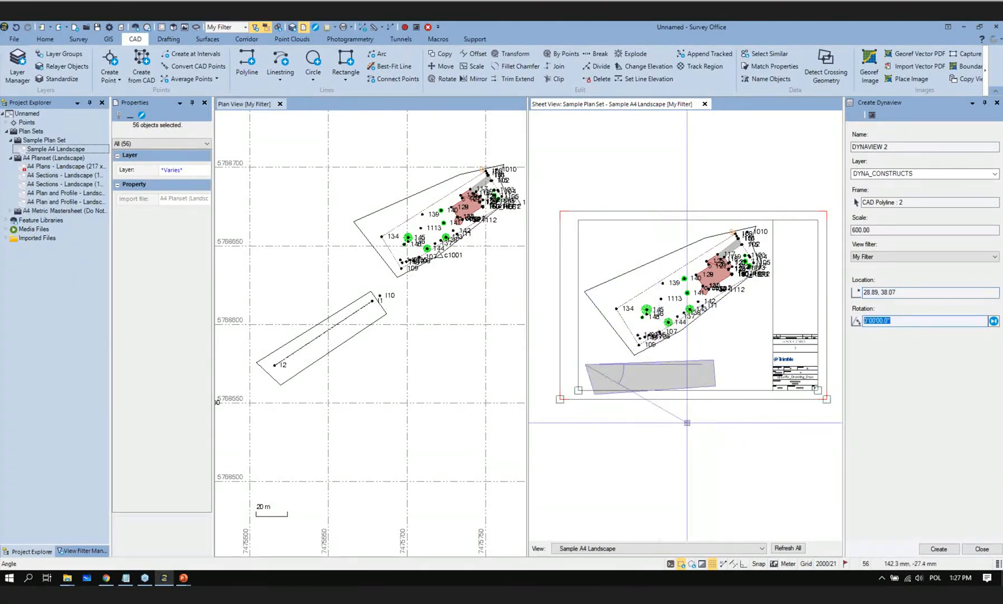
left_click(679, 423)
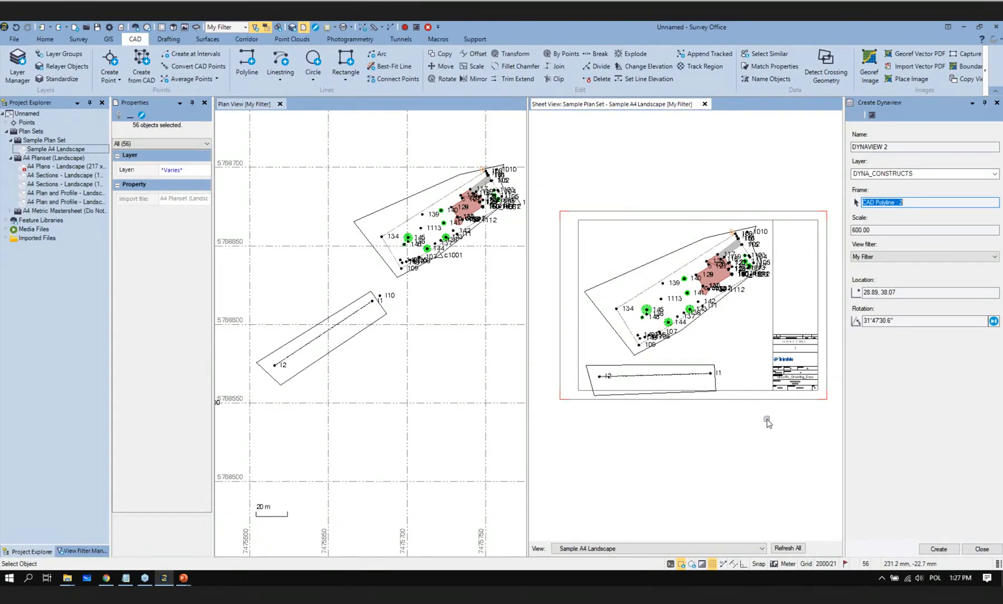
left_click(972, 552)
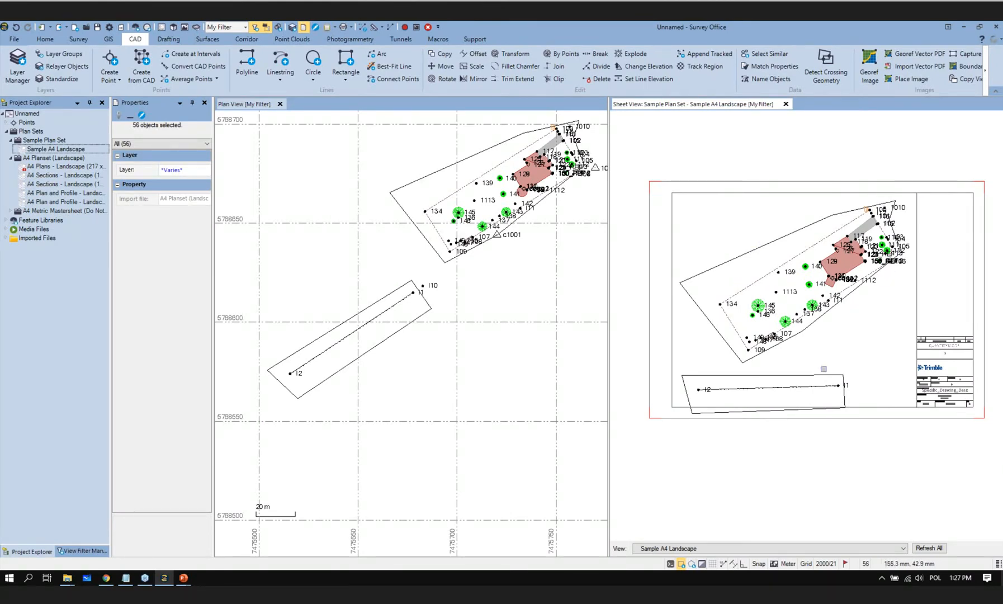
Step: Hide the DYNA LINES layer and the point IDs in My Filter
left_click(81, 551)
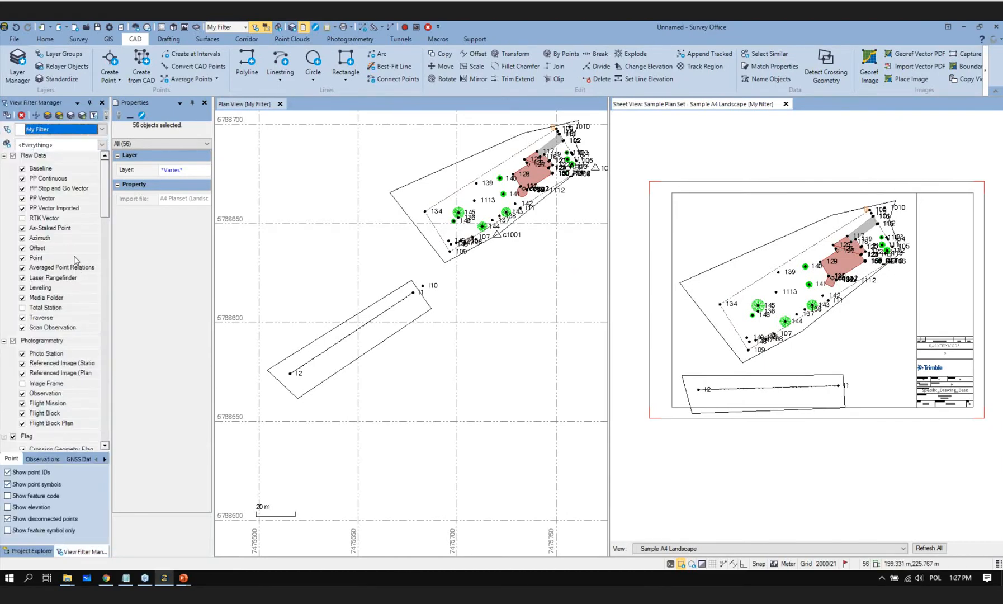
scroll(73, 263, "down", 8)
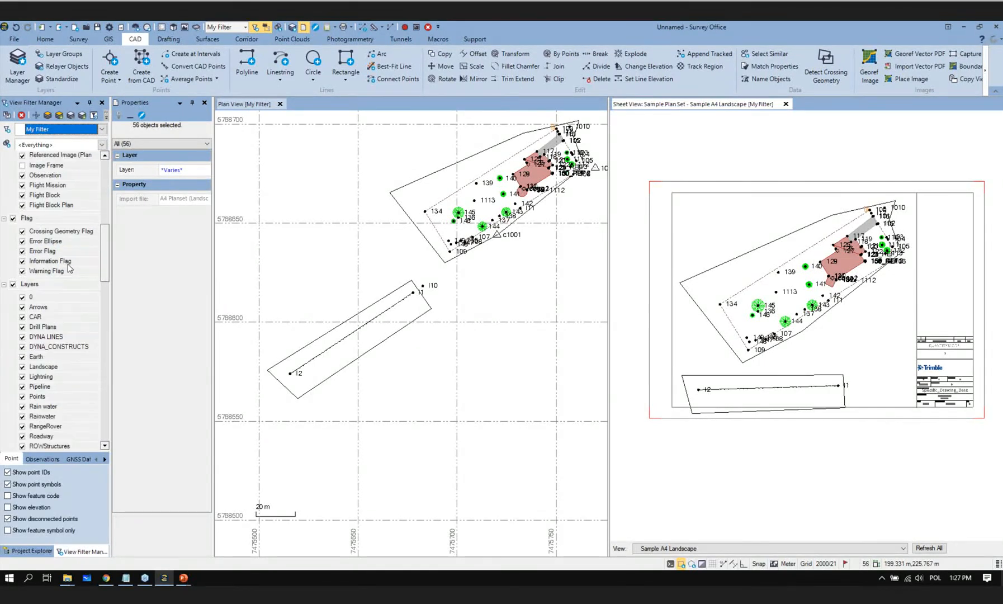
scroll(68, 268, "down", 5)
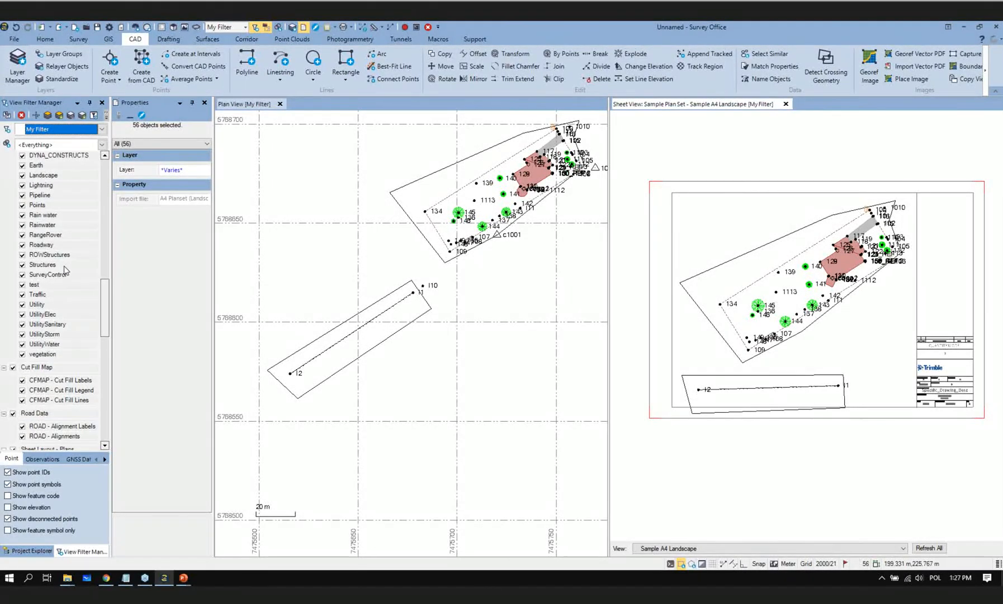
scroll(32, 256, "up", 3)
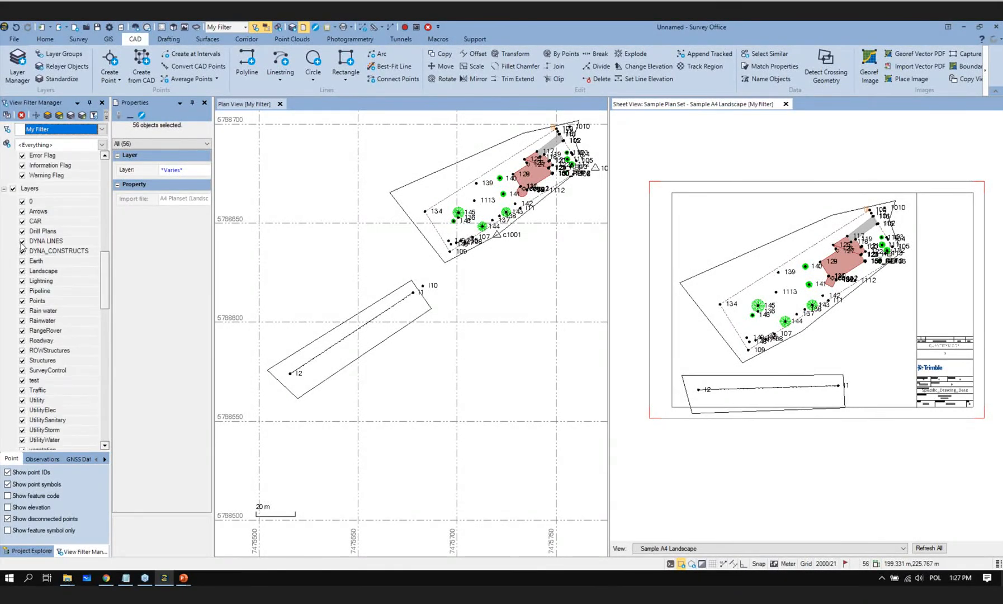
left_click(23, 241)
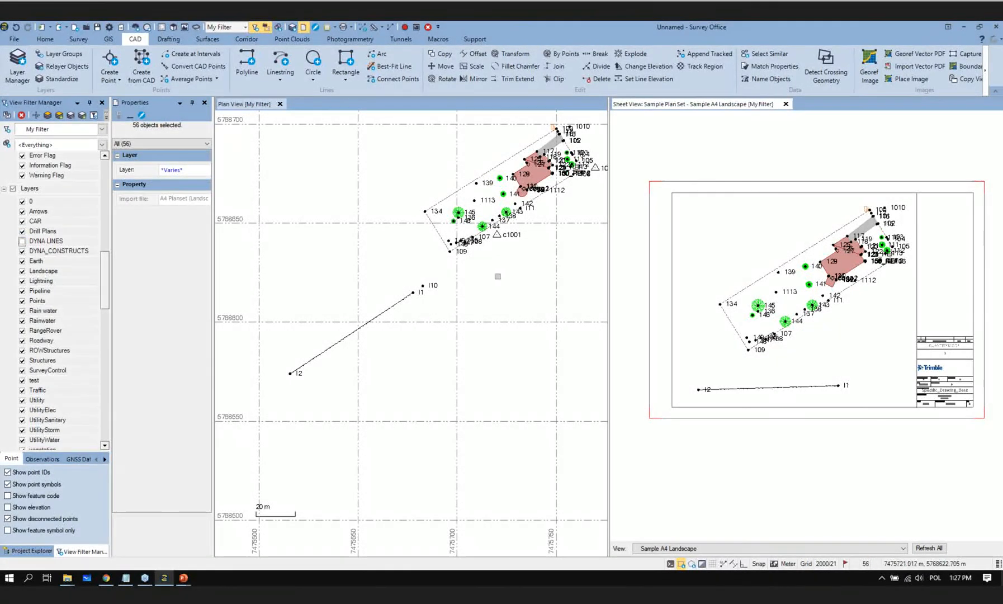
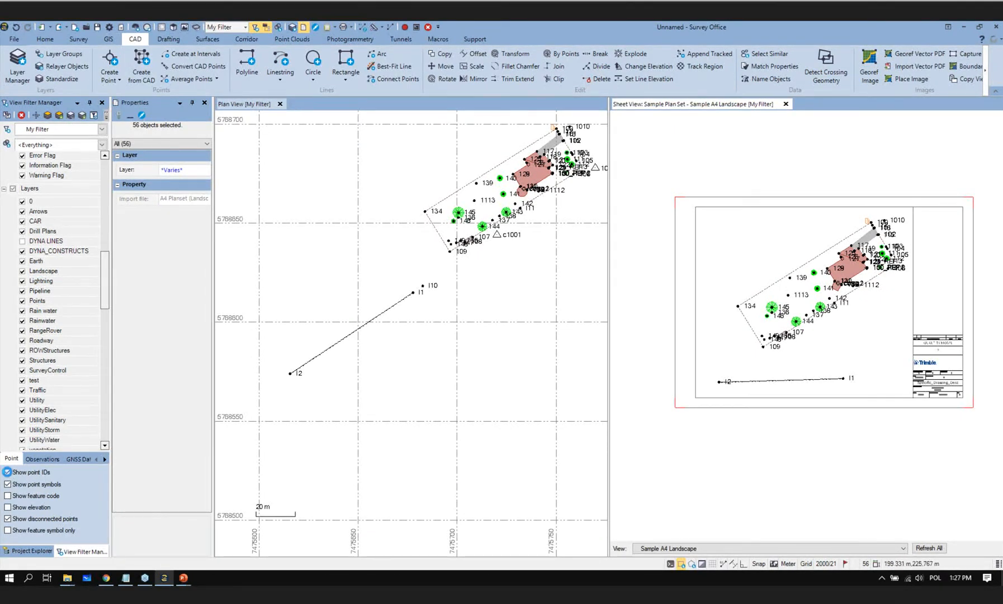
left_click(8, 472)
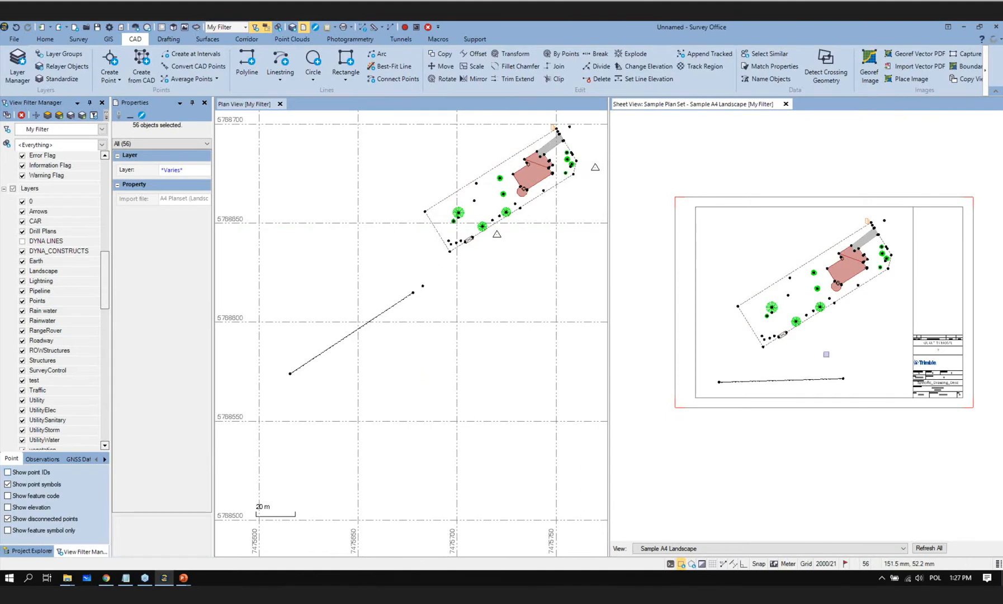
Step: Change the title block's QUANTITY MODEL text to SAMPLE MAP
scroll(833, 352, "up", 1)
left_click_drag(607, 402, 556, 399)
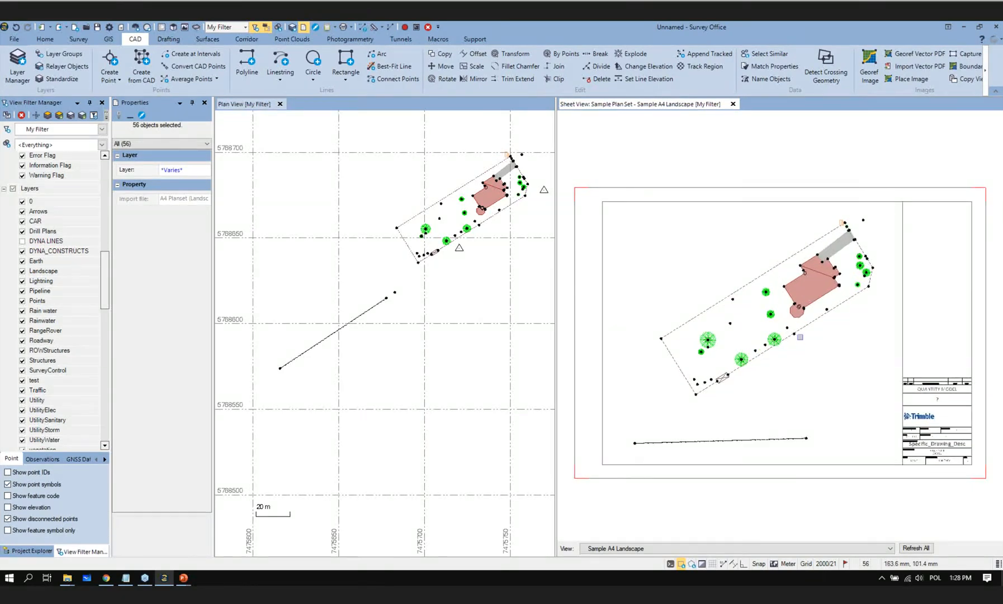
scroll(923, 401, "up", 5)
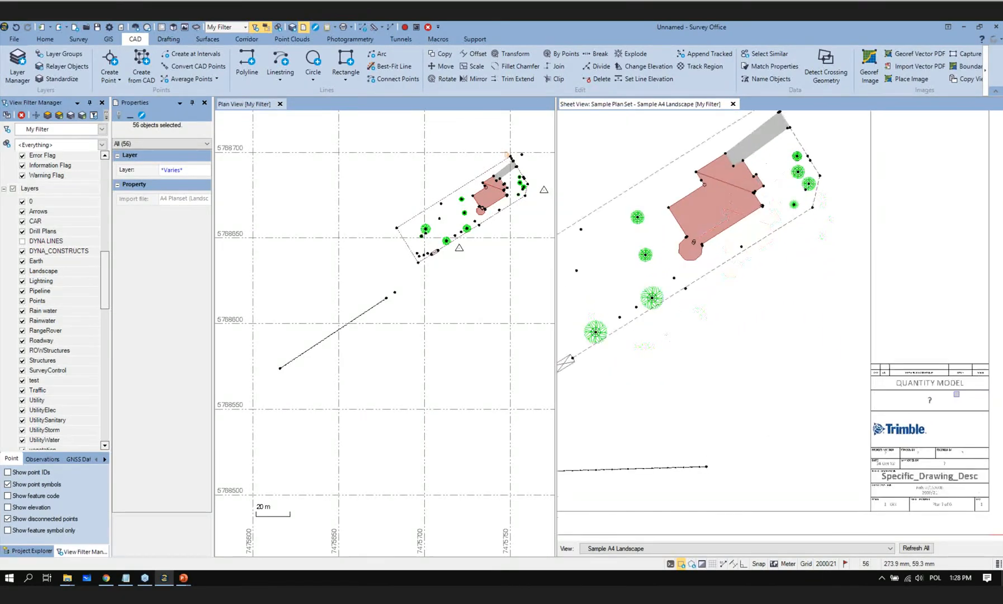
scroll(942, 394, "down", 3)
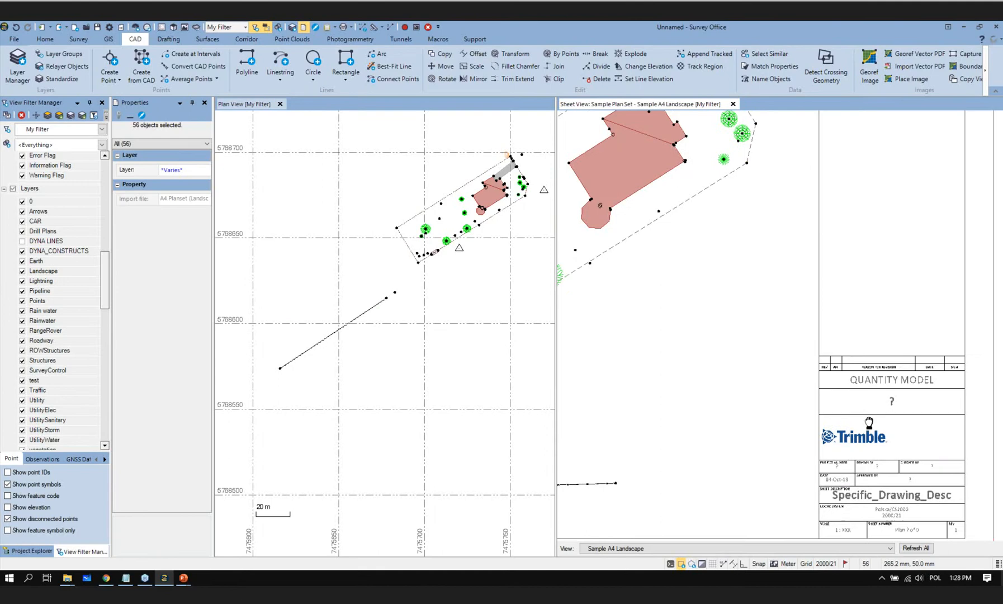
left_click(834, 378)
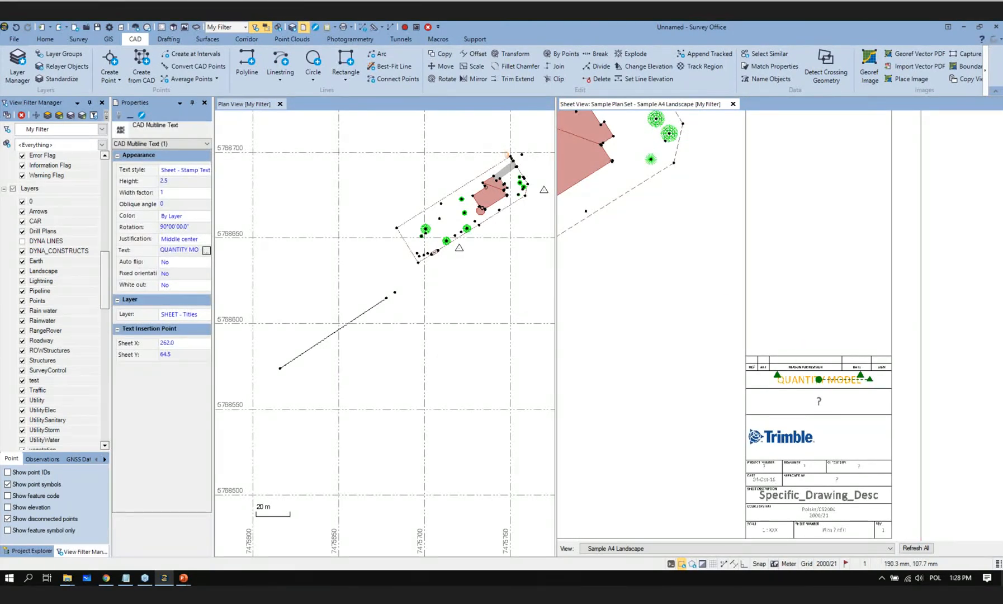
left_click(184, 250)
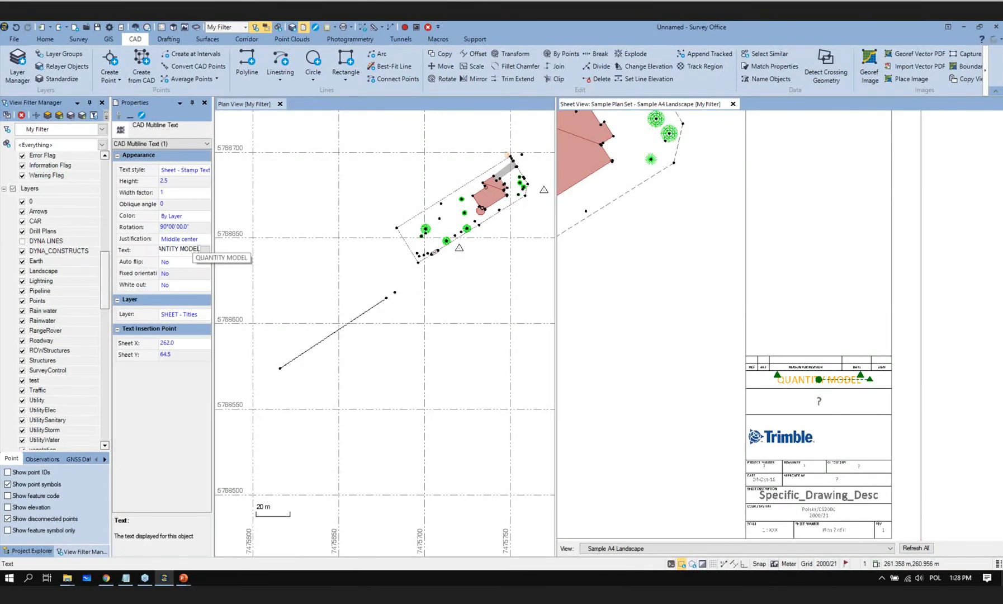
left_click_drag(200, 249, 81, 262)
key("BackSpace")
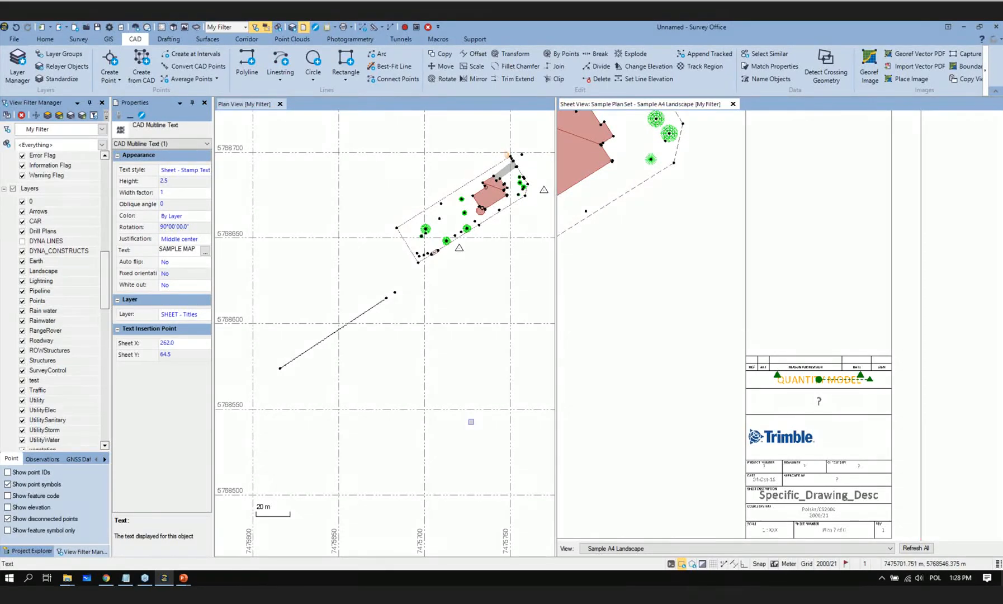
left_click(694, 396)
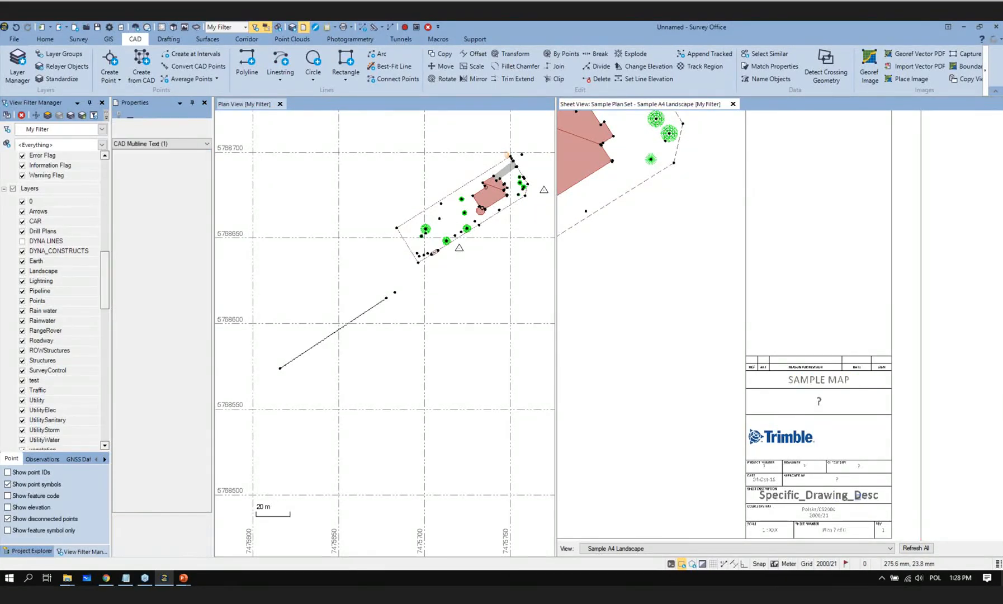
Step: Examine the title block's Specific_Drawing_Desc text in the text editor without changing it
left_click(858, 495)
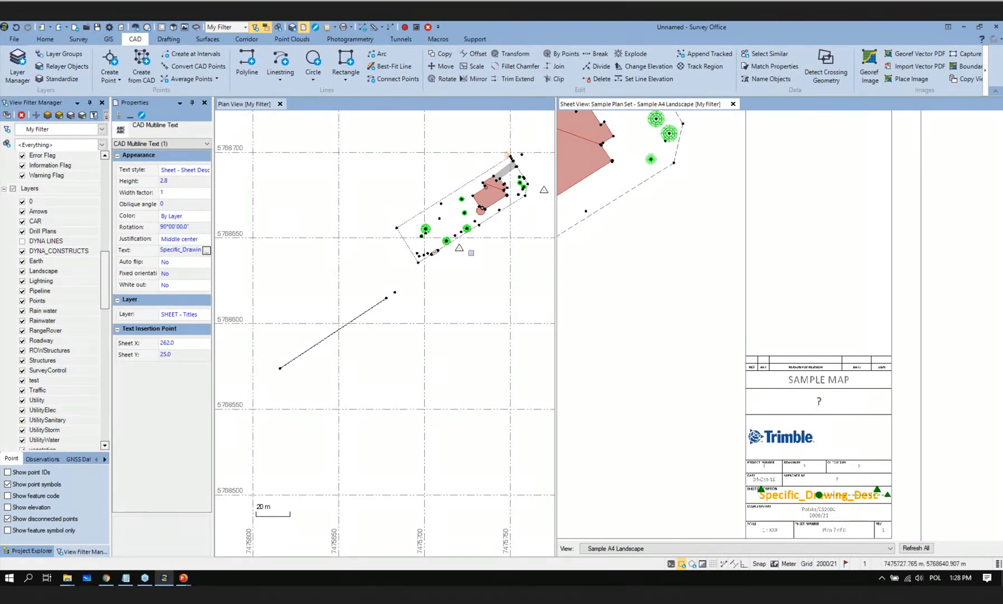
left_click(180, 249)
left_click(206, 250)
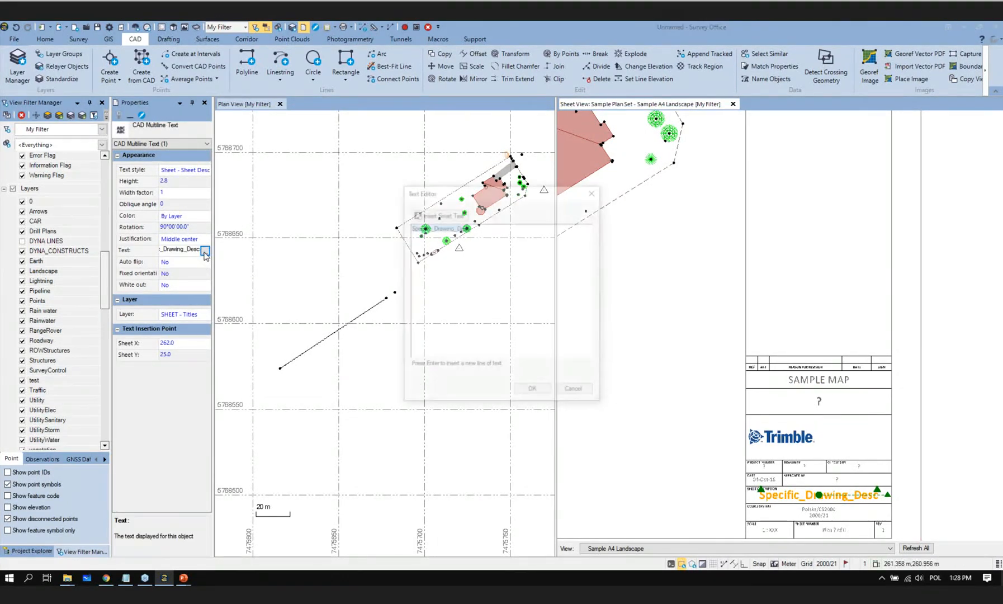
left_click(576, 391)
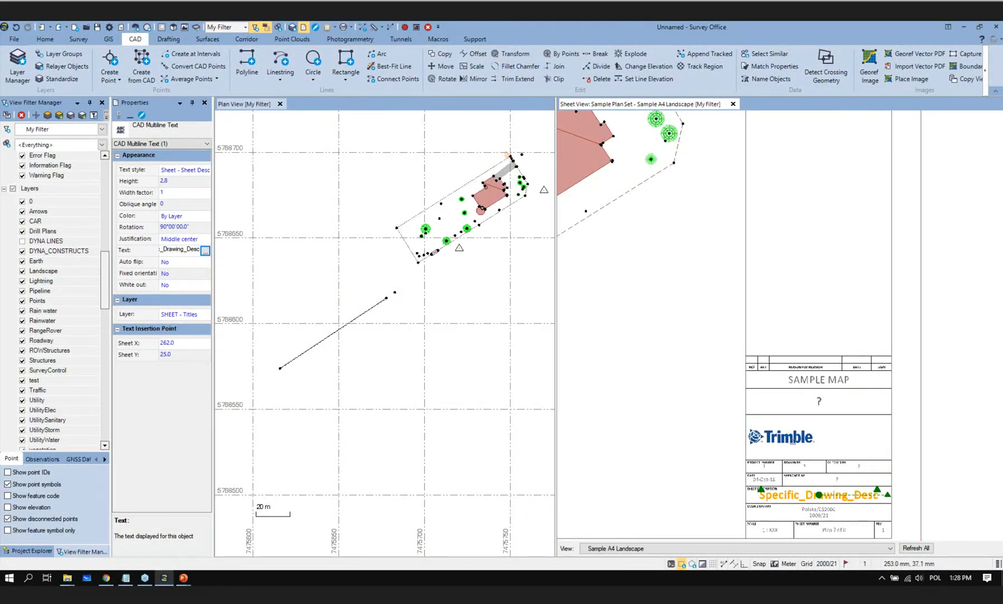
Step: Start the Label Points command and open the Label Style Manager at the point label styles
scroll(772, 379, "down", 3)
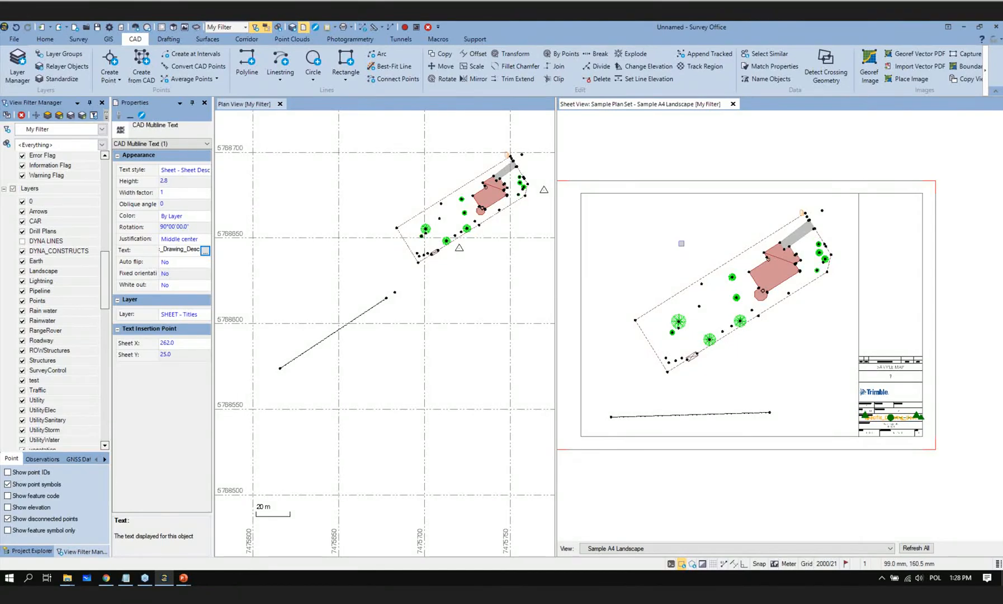
left_click(173, 37)
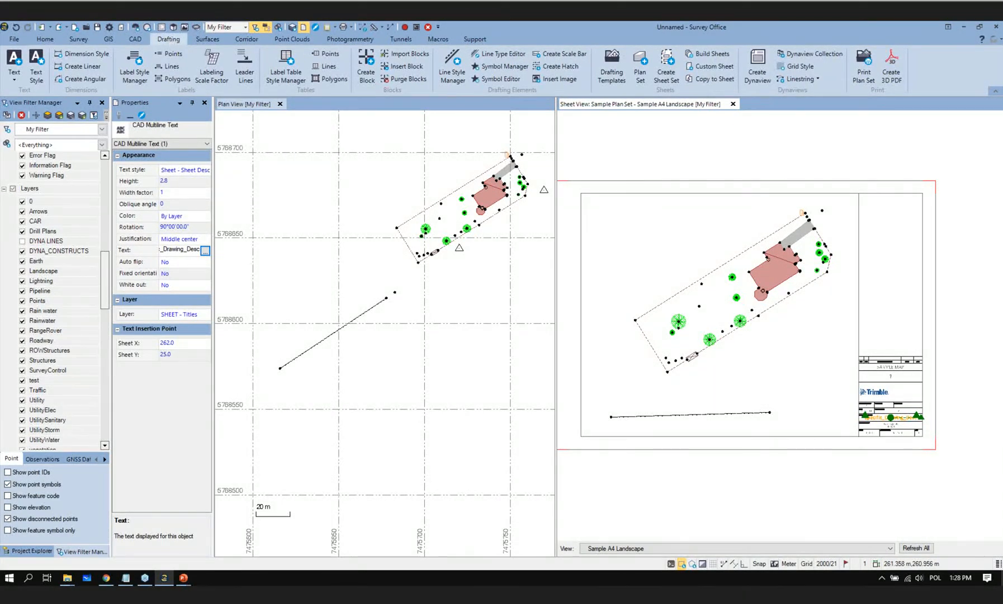
scroll(714, 322, "up", 1)
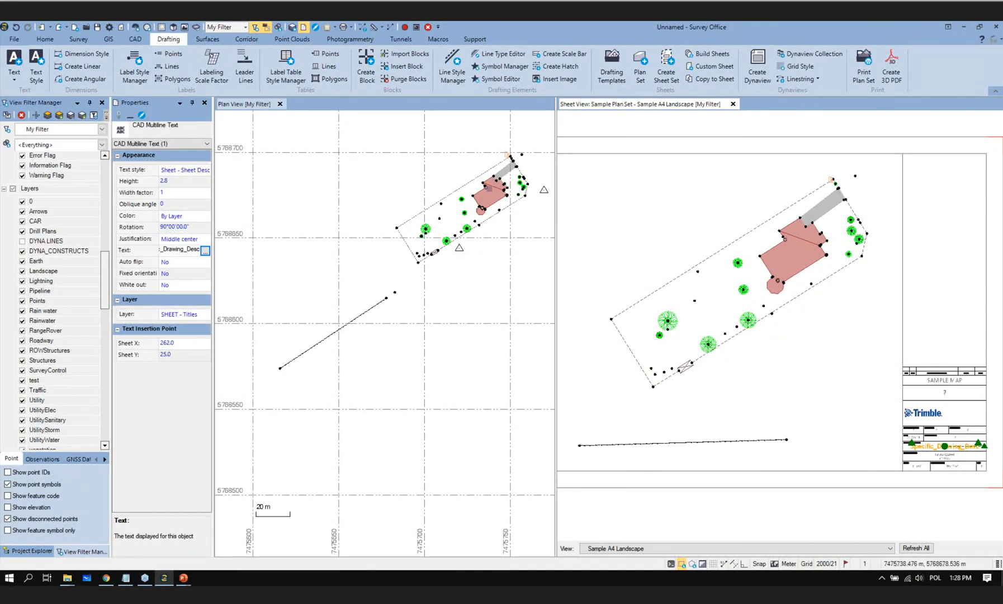
left_click(166, 54)
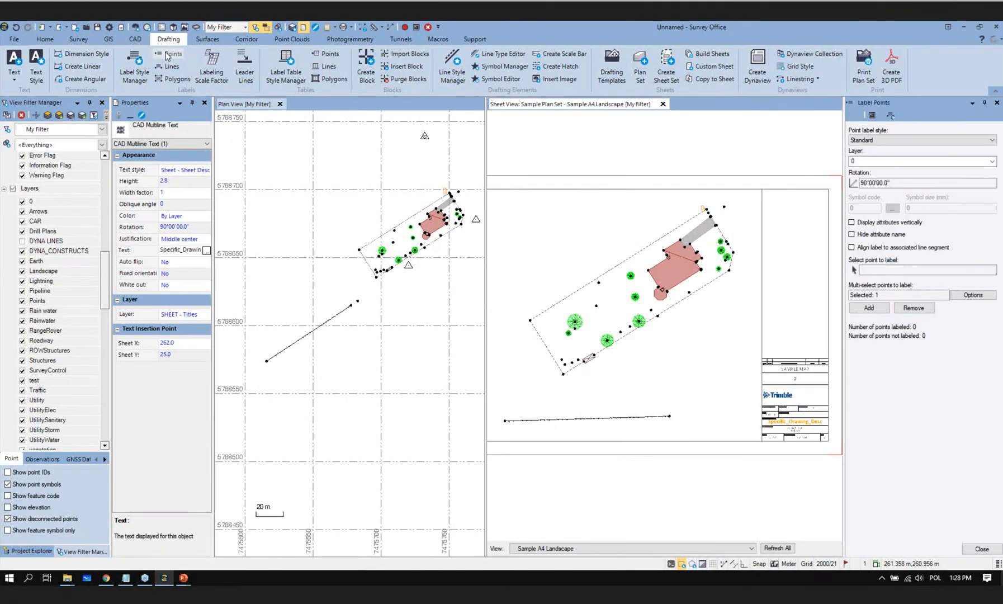
left_click(887, 140)
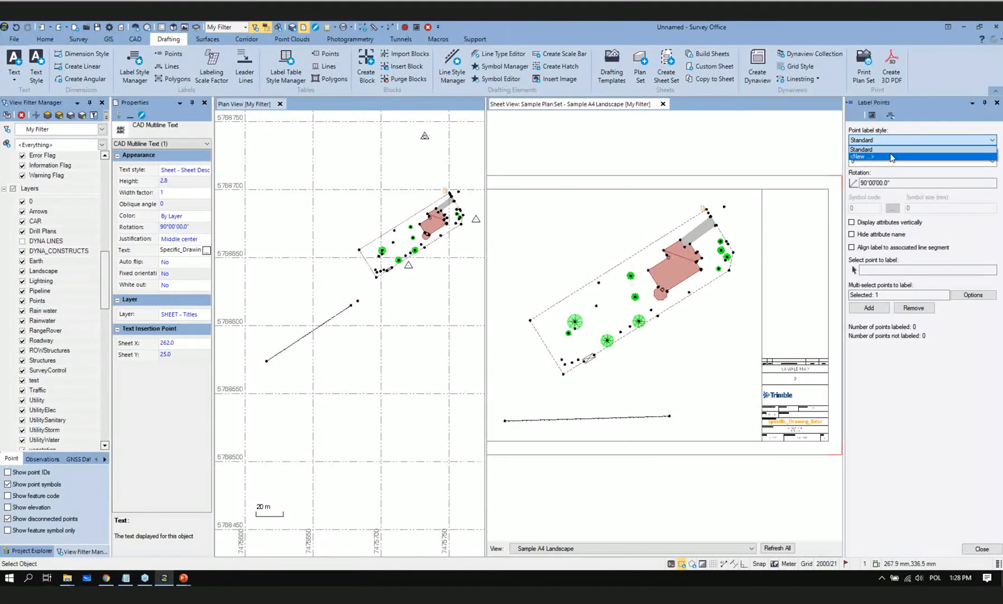
left_click(892, 157)
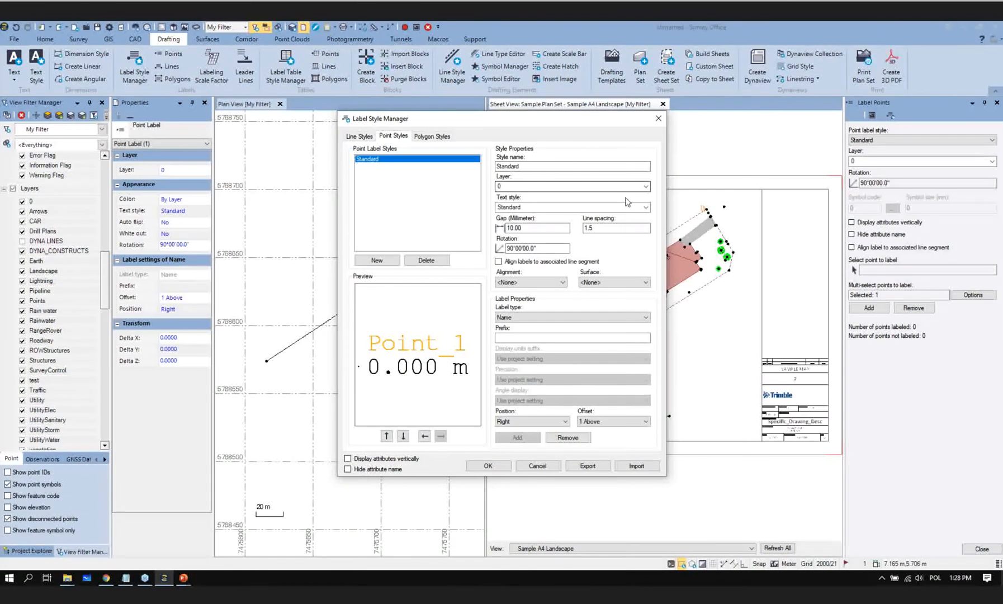
Step: Set the Standard text style's height to 2.0 in sheet units (millimetre) for the point label style
left_click(643, 207)
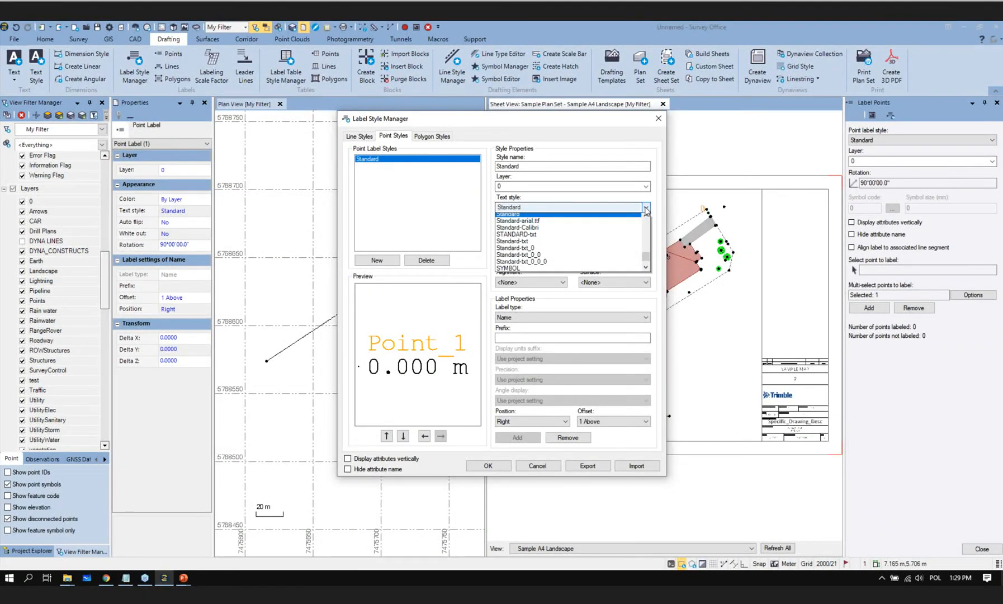
mouse_move(648, 261)
left_mouse_down()
mouse_move(647, 269)
mouse_move(637, 228)
mouse_move(643, 268)
left_mouse_up()
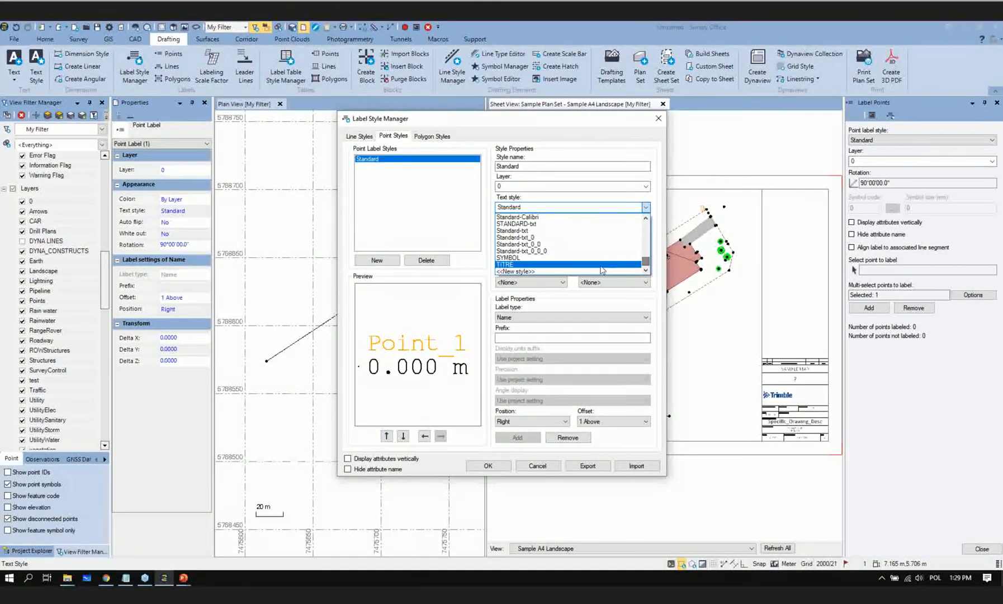
left_click(570, 272)
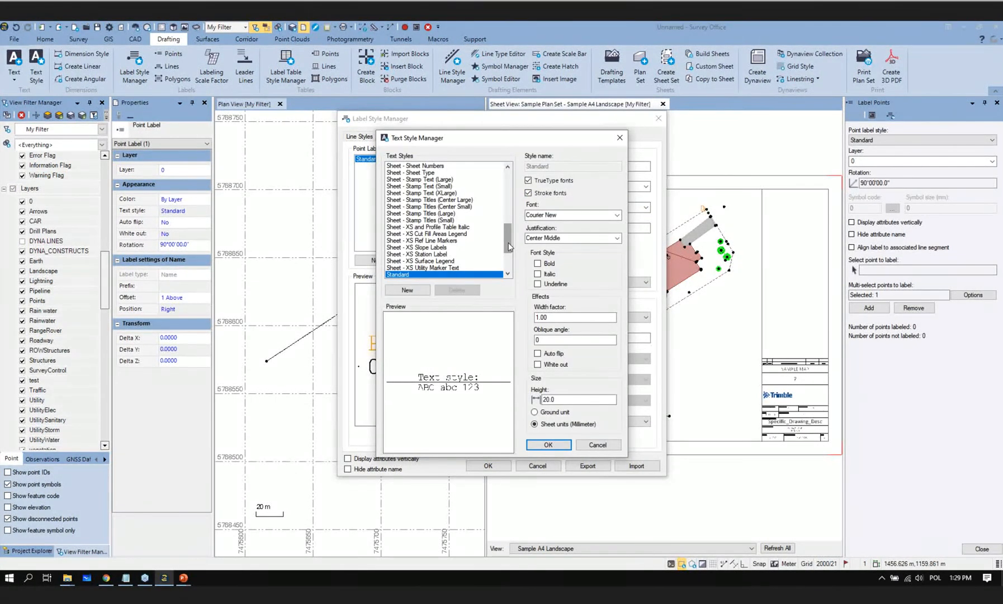
scroll(509, 245, "down", 3)
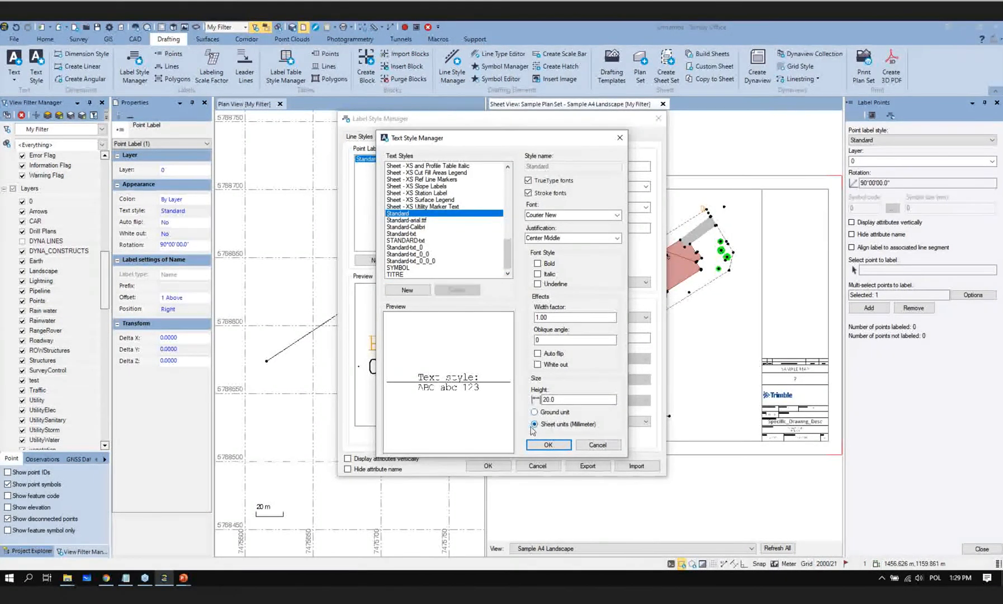
double_click(565, 398)
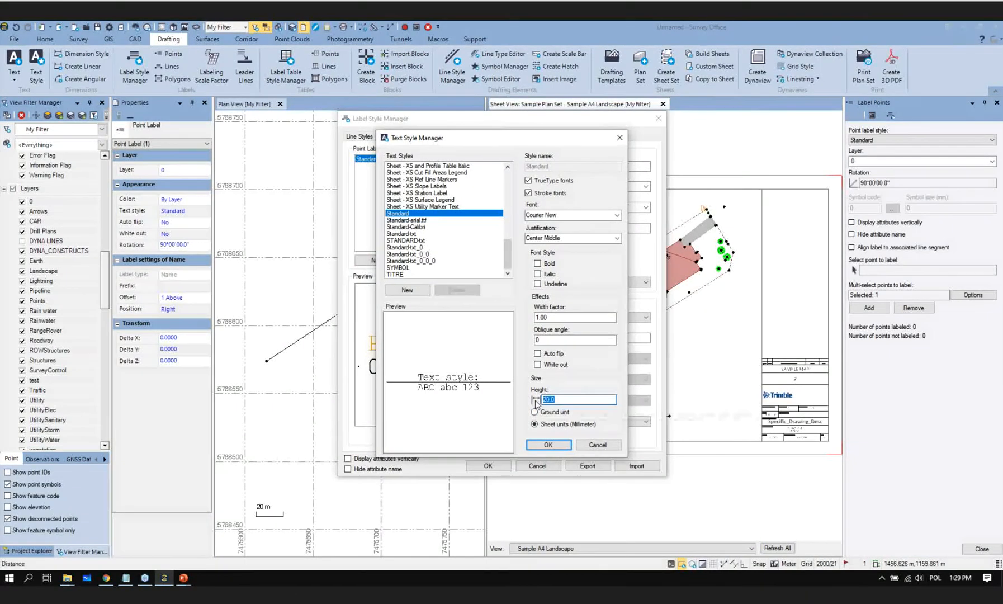
type("2")
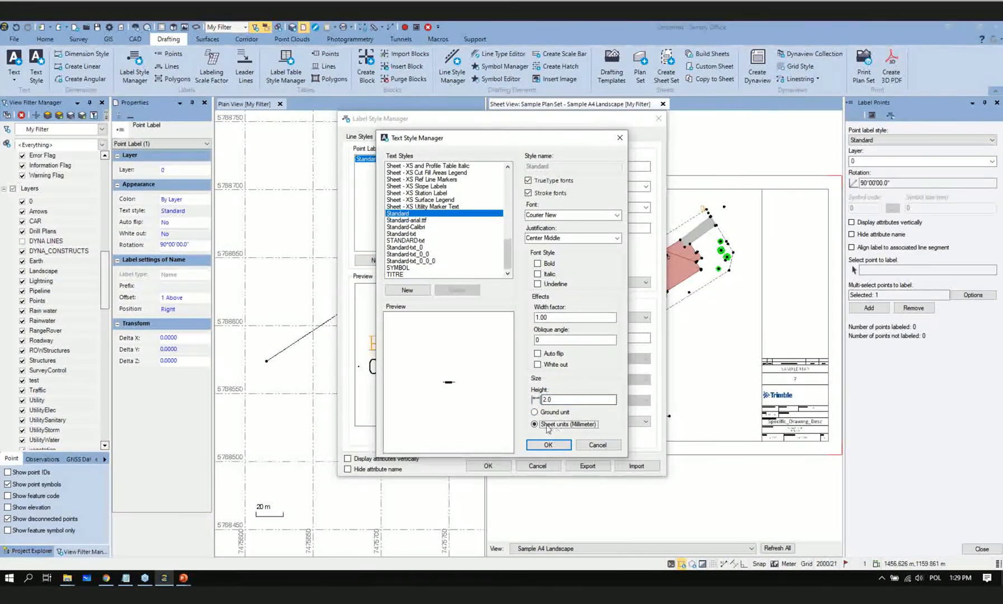
left_click(566, 425)
left_click(549, 445)
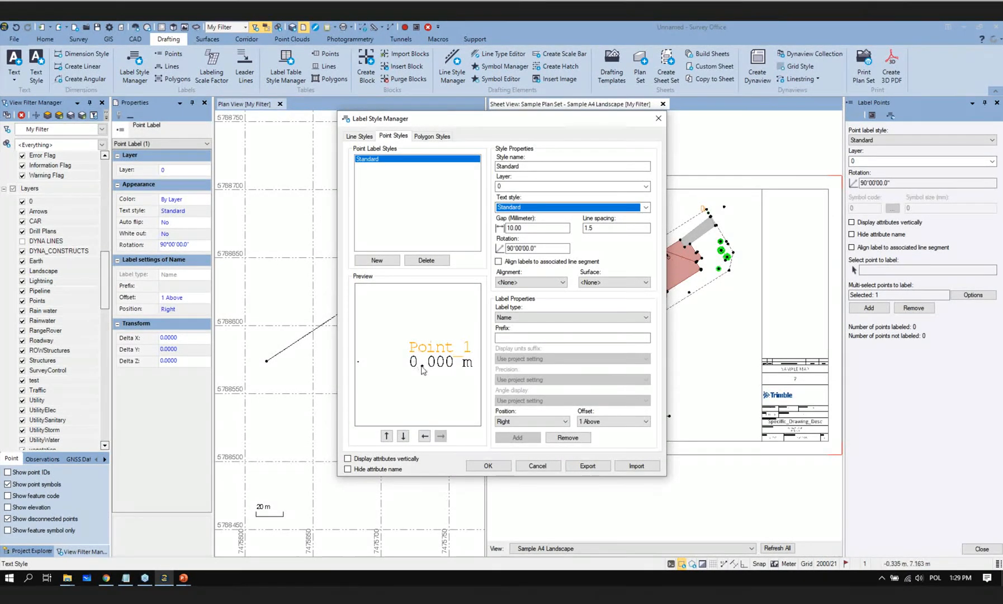
left_click(402, 435)
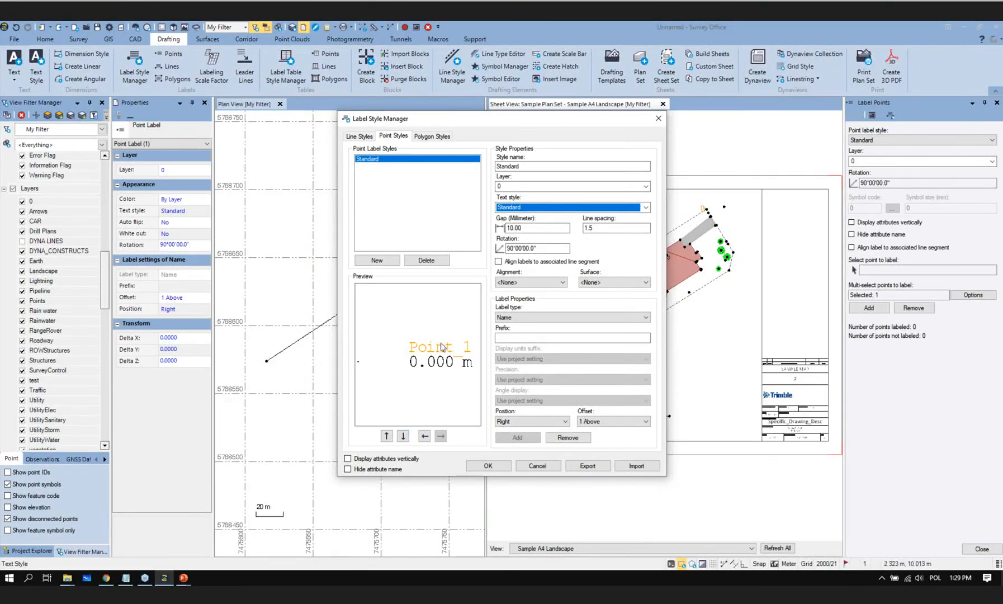
left_click(386, 436)
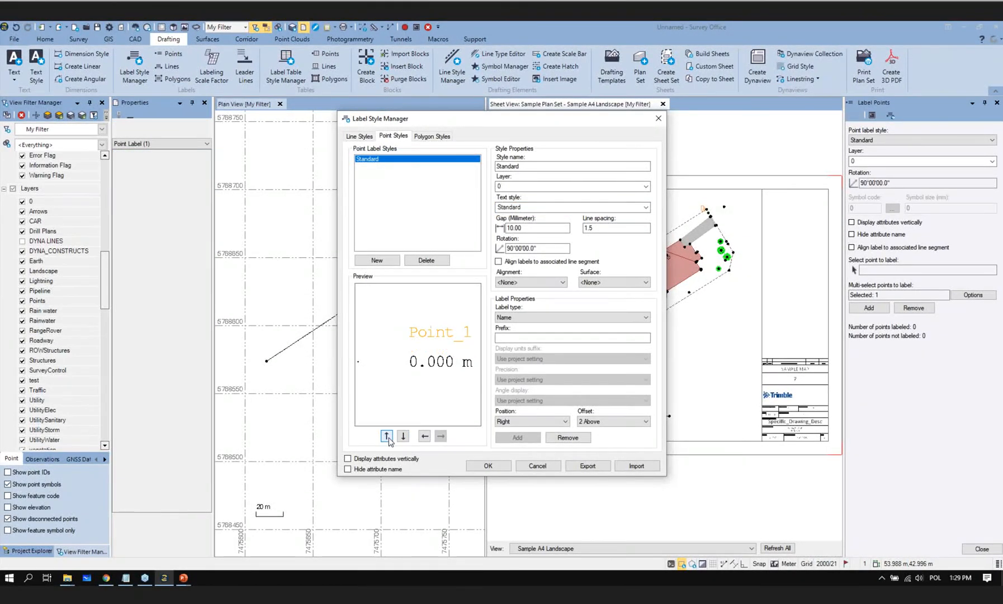
left_click(403, 435)
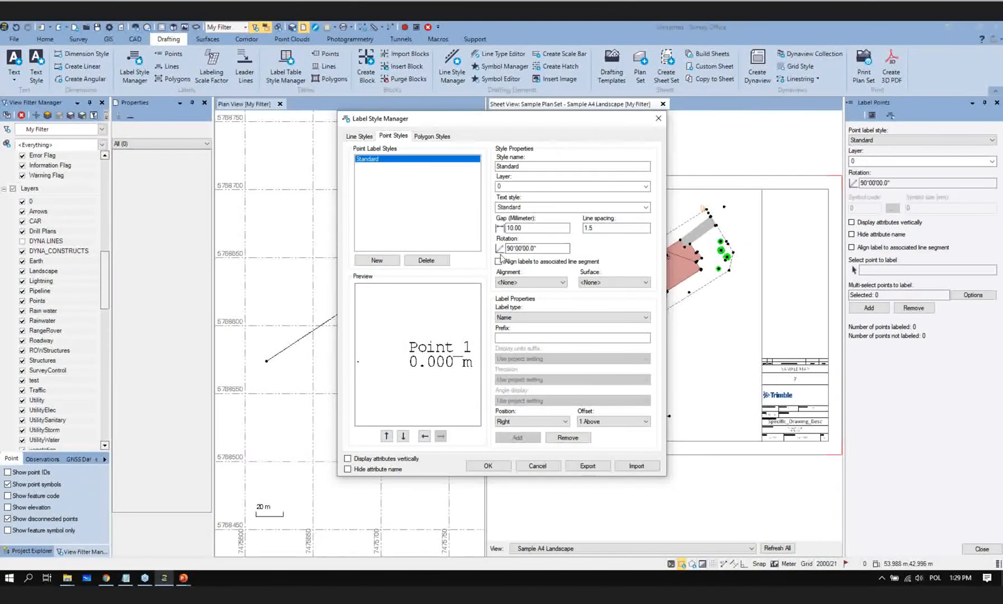
Step: Set the Standard point label style's gap to 2 mm and try the prefix pn on the name label
left_click_drag(529, 229, 510, 234)
type("2")
key("Tab")
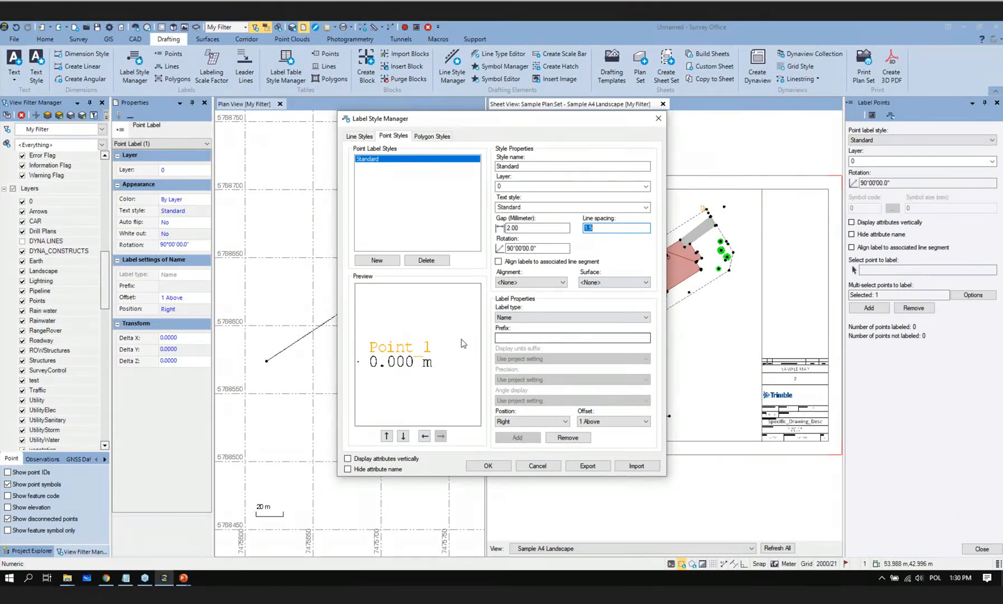
left_click(537, 337)
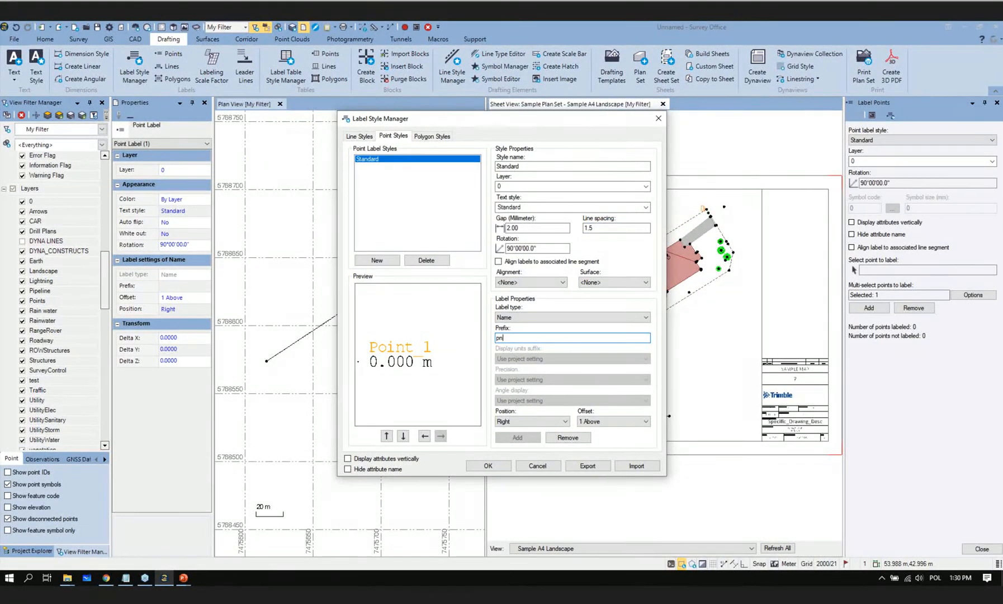
type("PN")
Step: Set the elevation label's precision to 0.12 with the project setting for the units suffix, and save the Standard label style
left_click(400, 367)
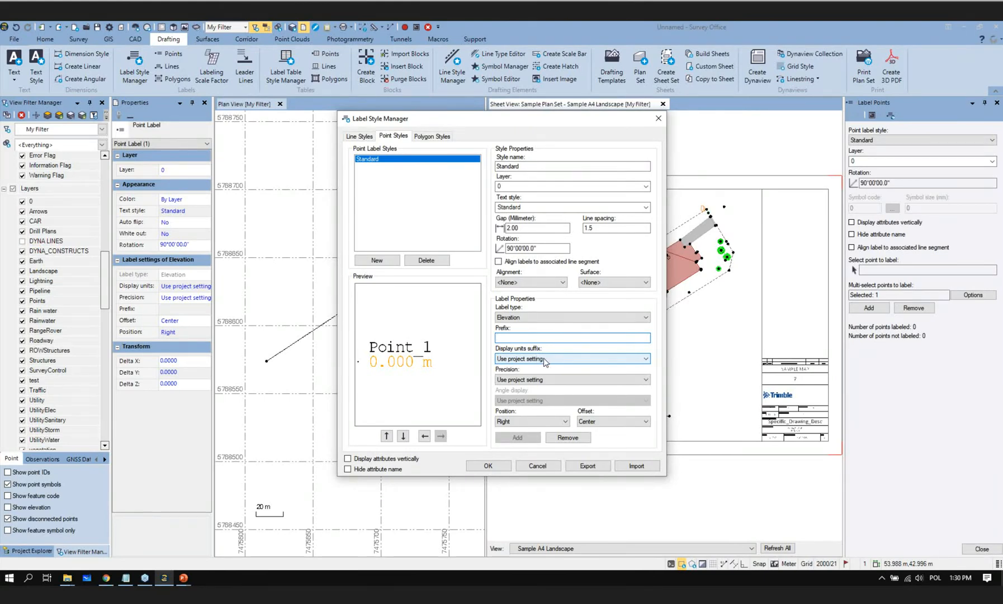
left_click(543, 358)
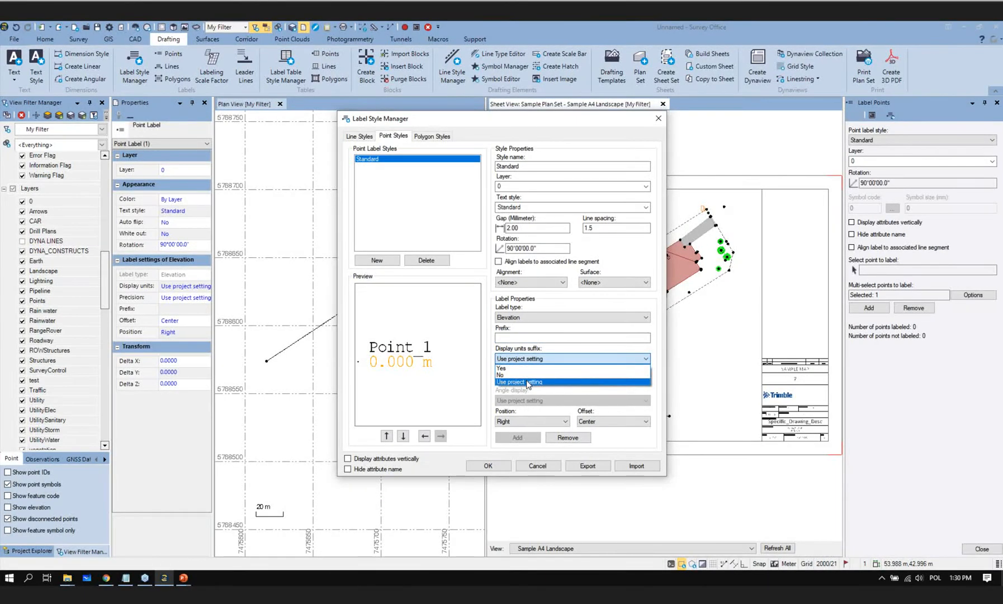
left_click(526, 382)
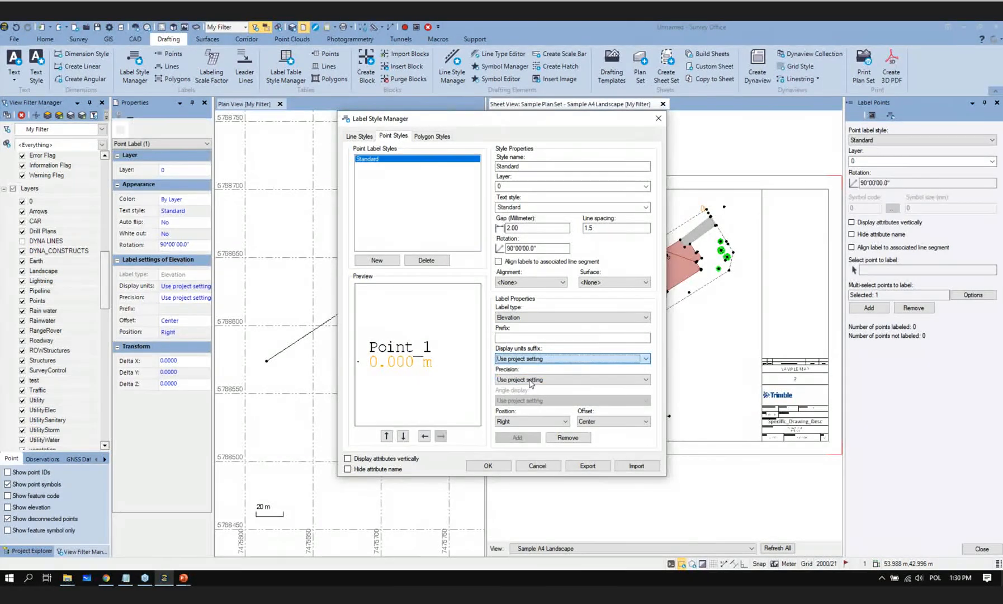
left_click(541, 380)
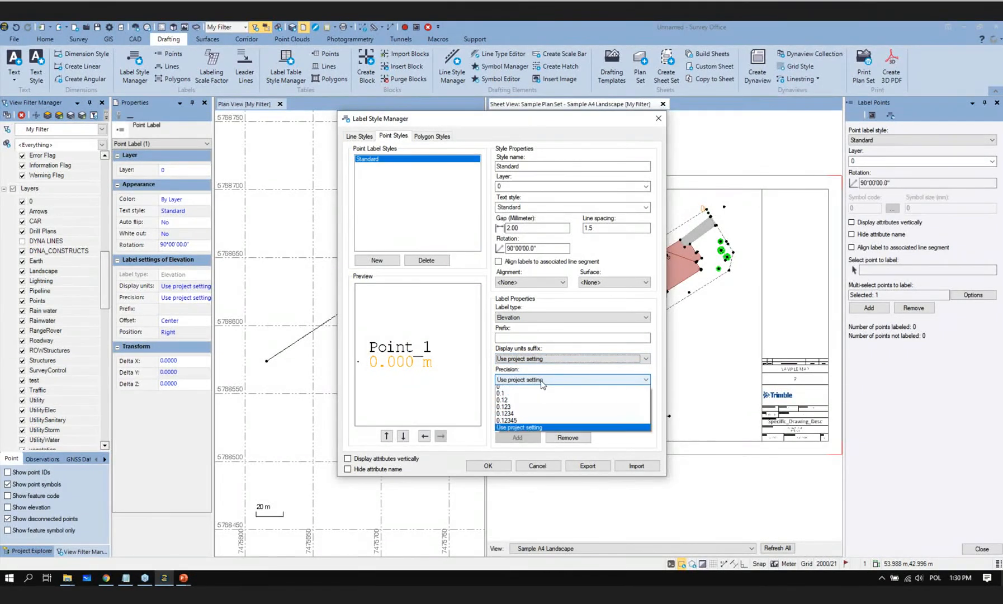
left_click(516, 403)
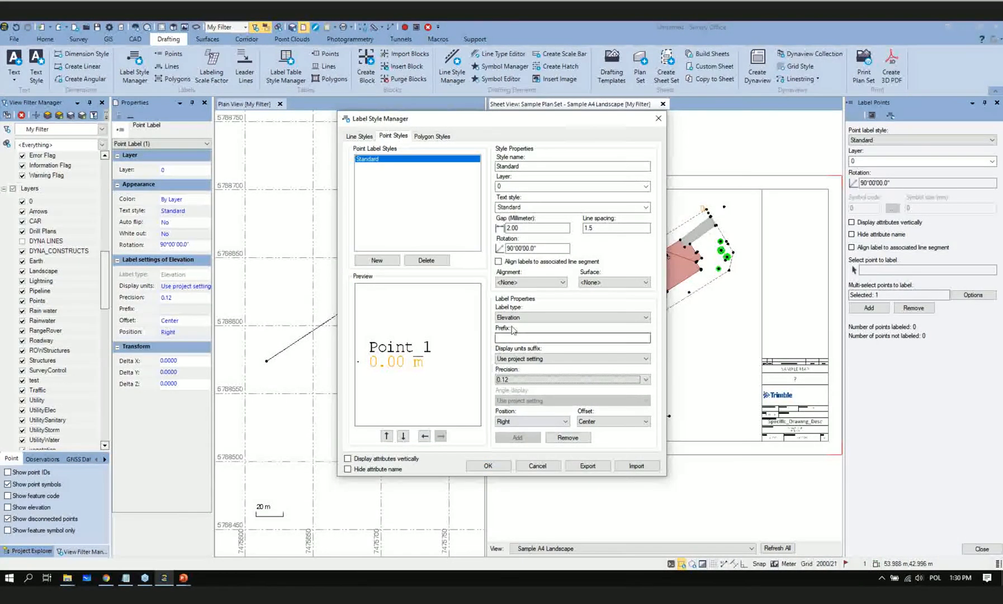
left_click(558, 319)
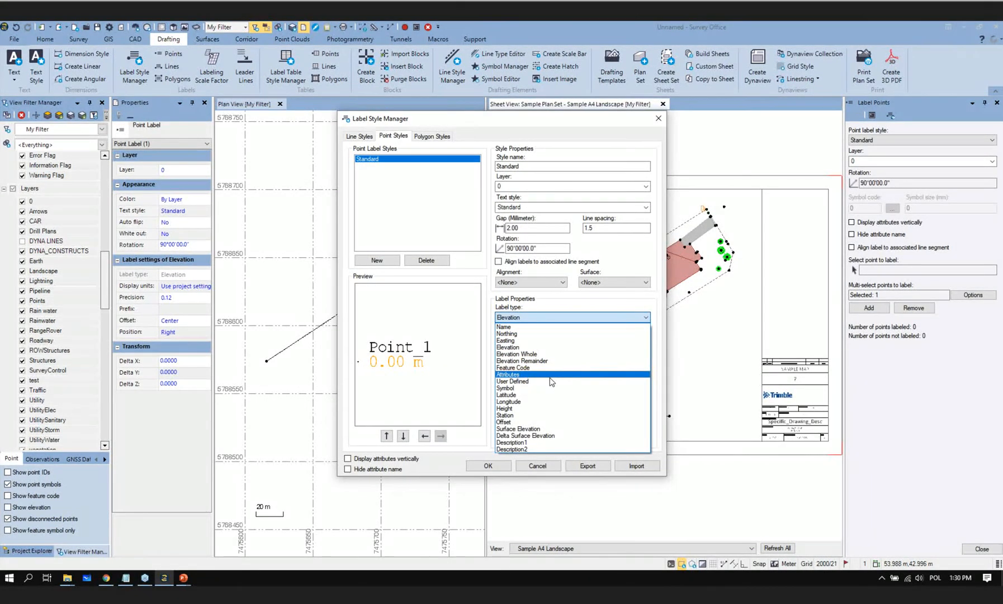
left_click(442, 312)
left_click(489, 466)
left_click(489, 466)
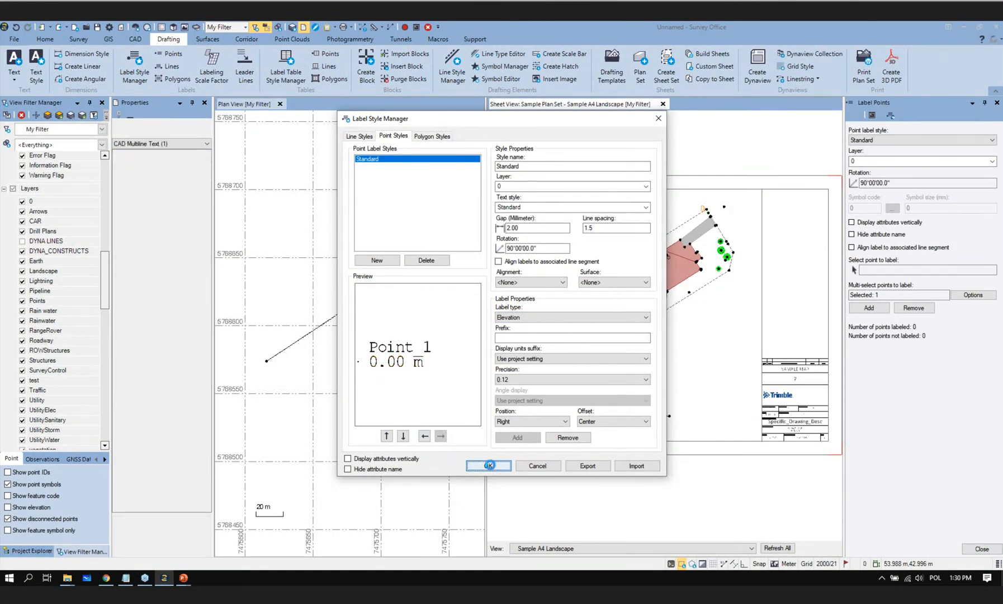
Step: Create a new layer named TEXTS as the layer for the point labels
left_click(993, 161)
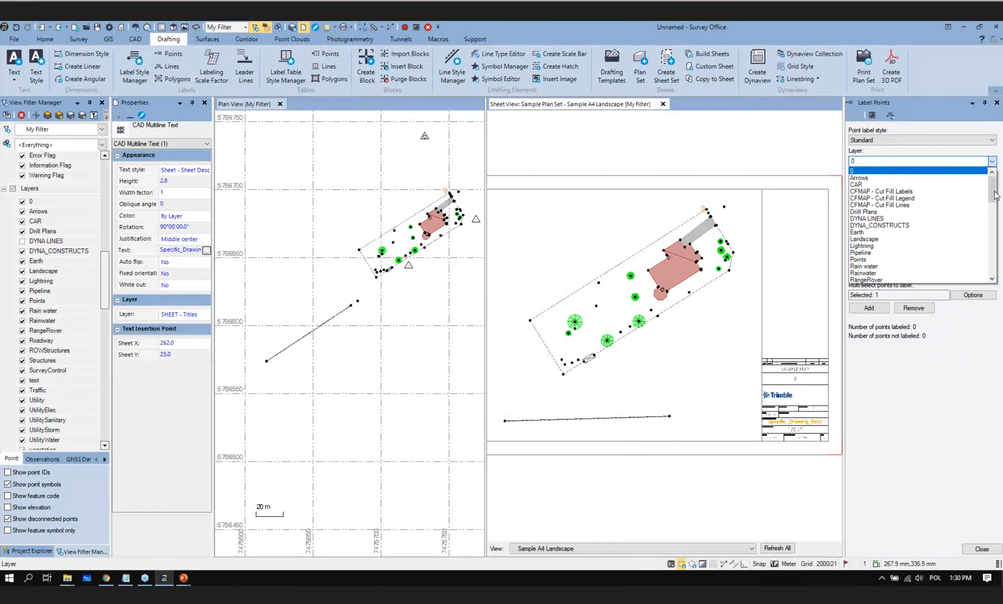
scroll(993, 197, "down", 6)
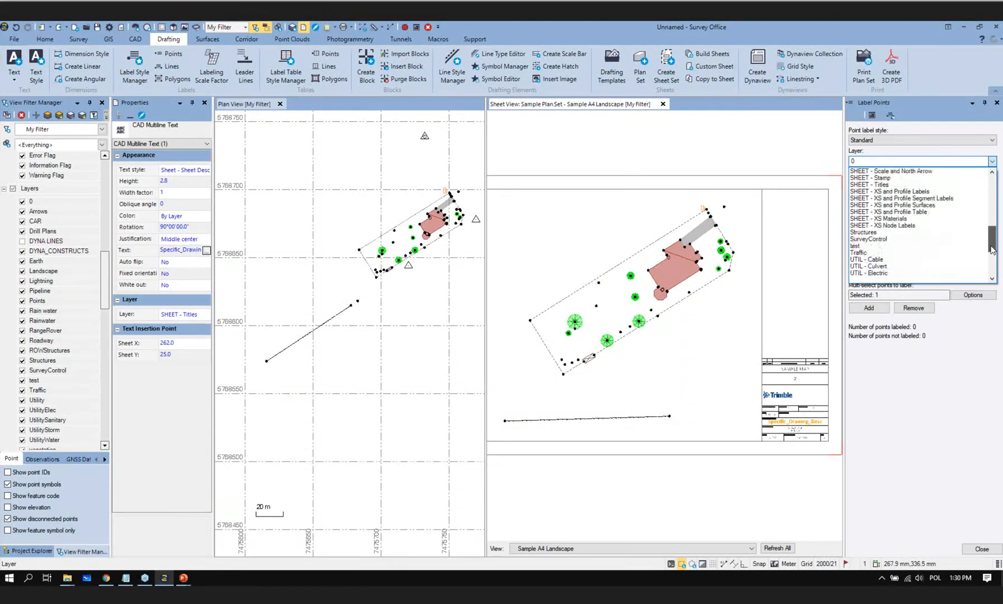
left_click(933, 279)
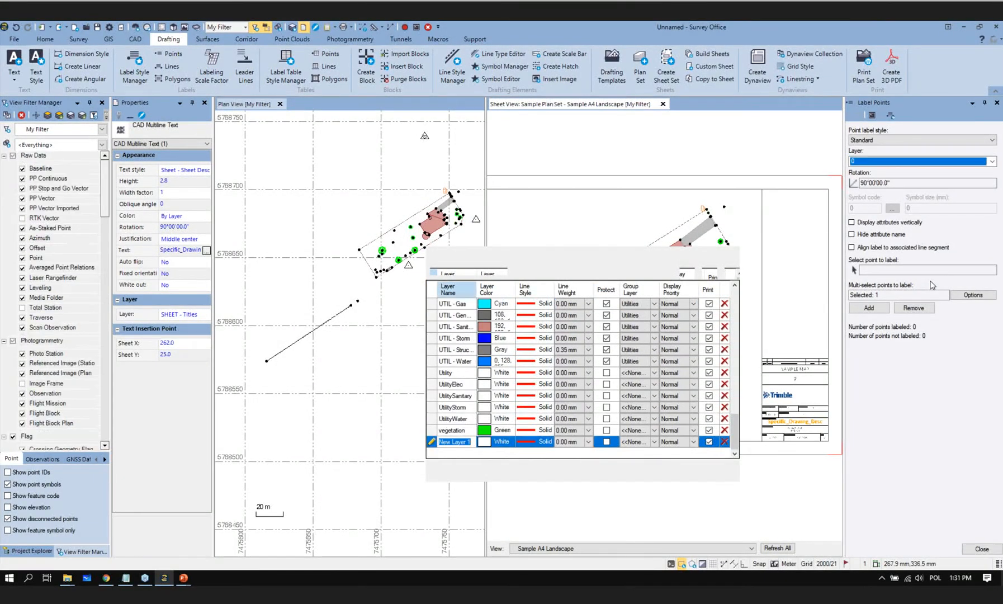
type("TEXTS")
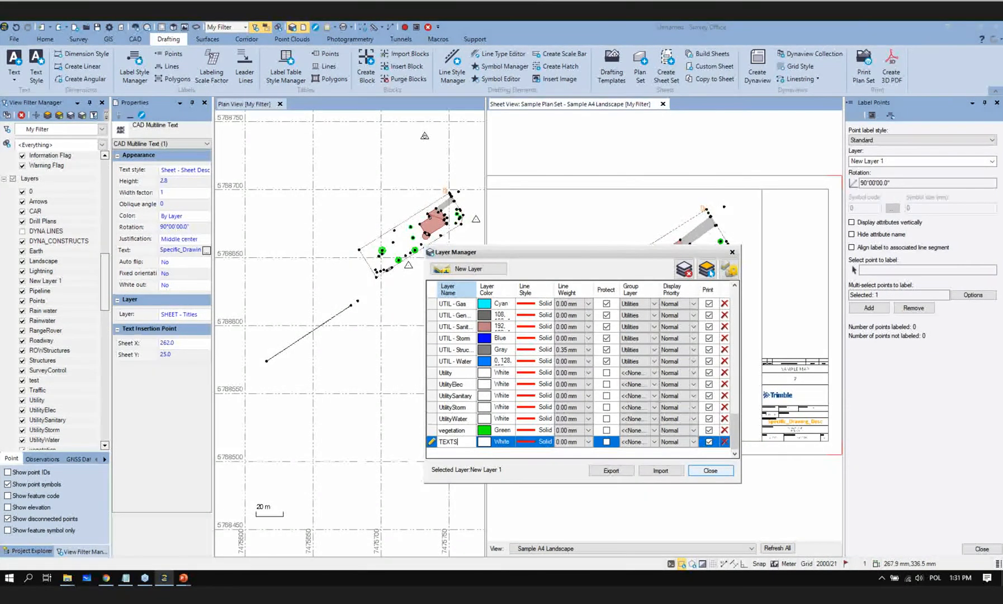
left_click(709, 471)
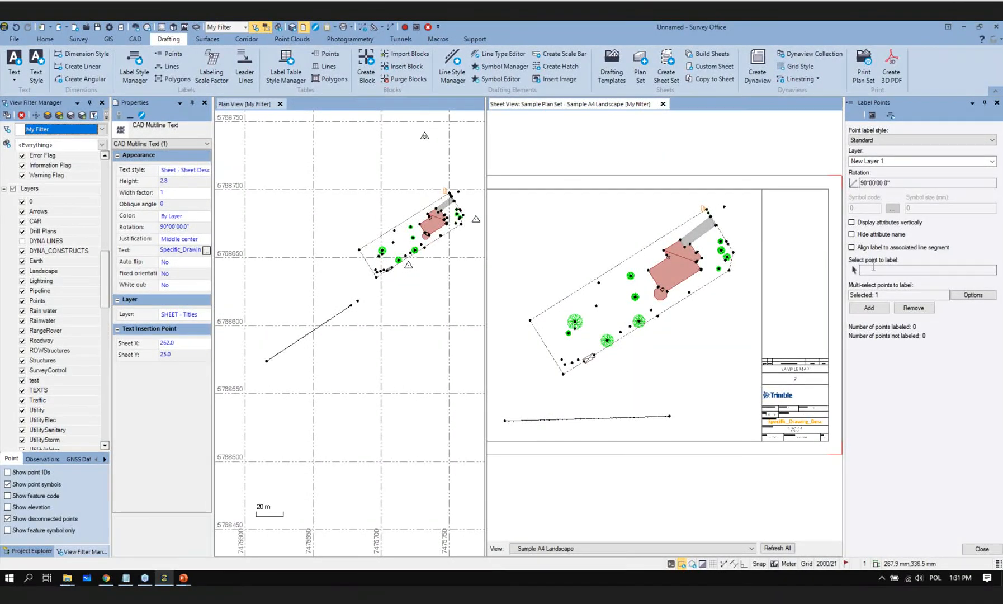
Step: Try to pick a single survey point in the sheet view for labelling
left_click(874, 269)
scroll(638, 293, "up", 5)
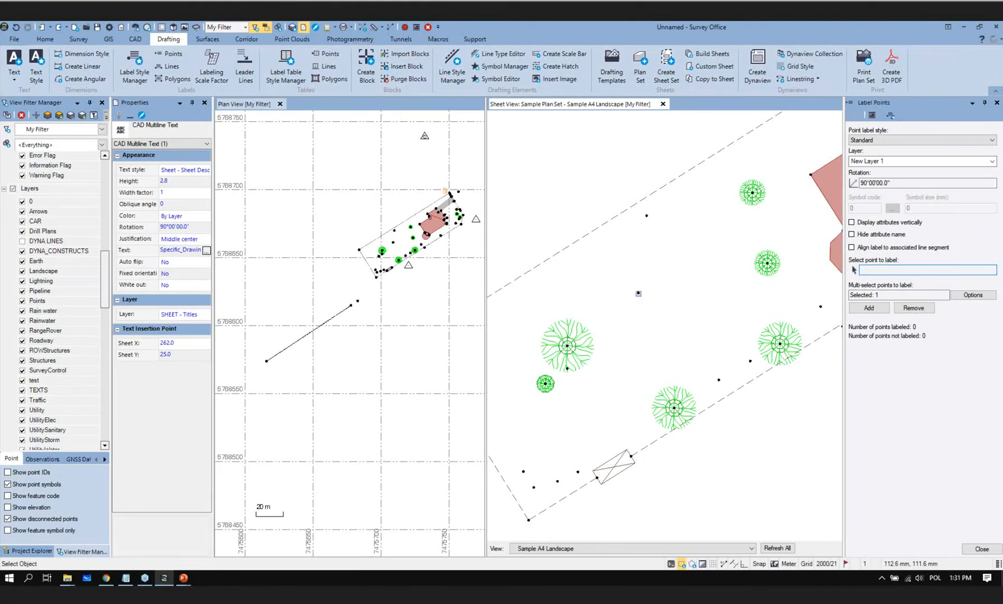
left_click(870, 308)
scroll(658, 289, "up", 1)
scroll(657, 288, "up", 3)
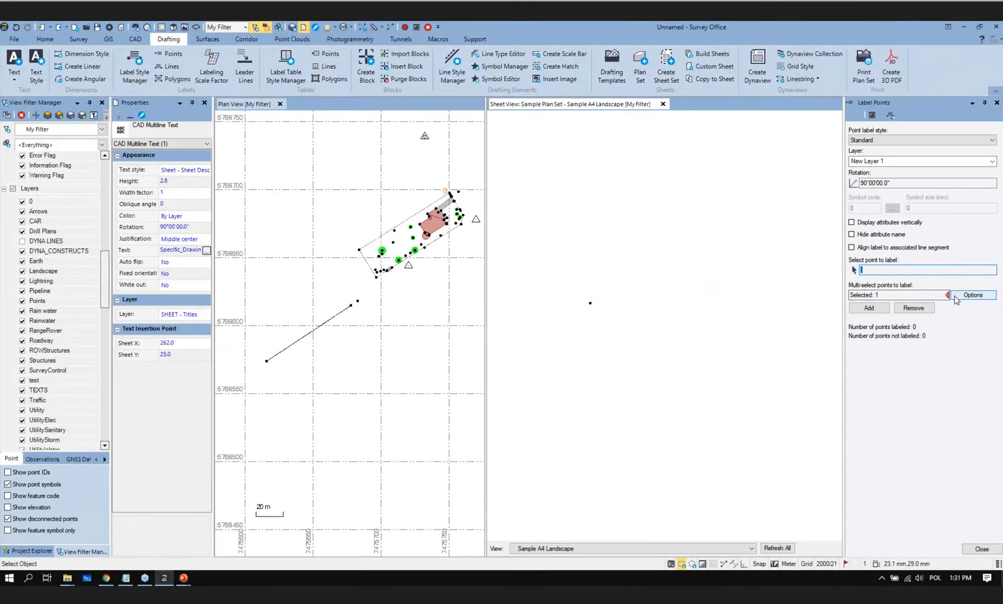
mouse_move(949, 297)
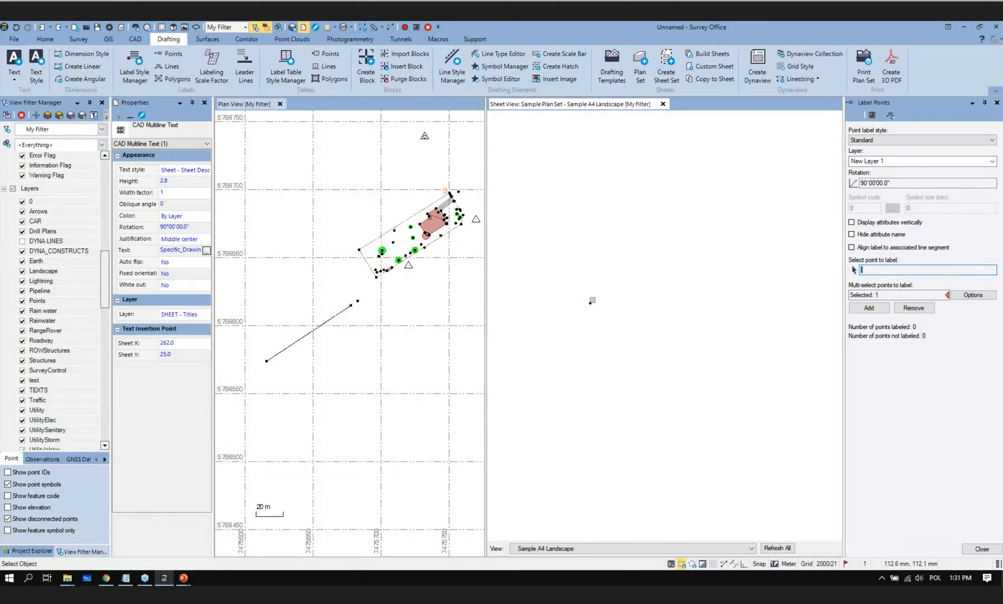
Step: Show point IDs in the views and activate the multi-point selection for labelling
left_click(8, 472)
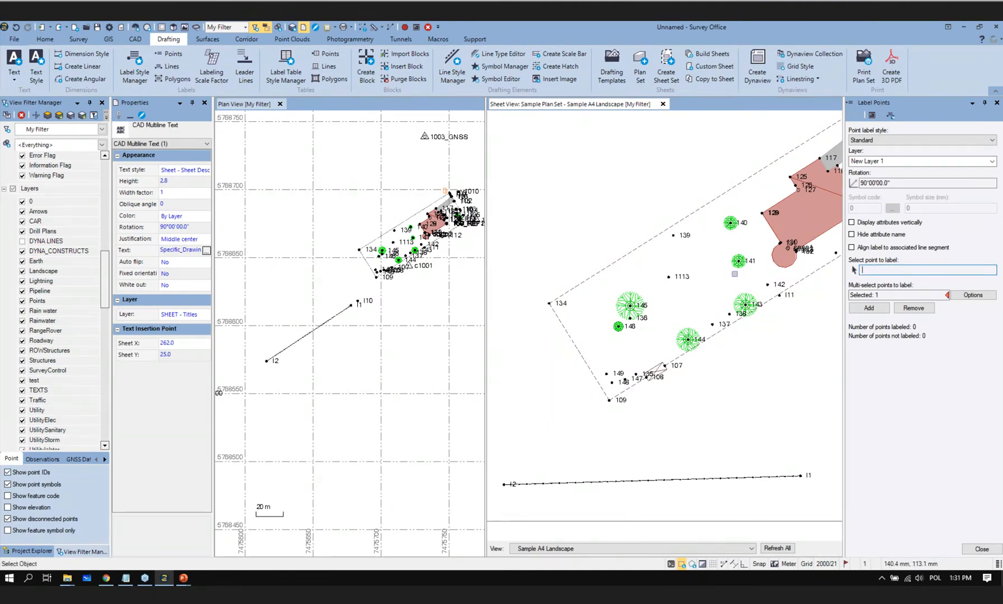
left_click(894, 295)
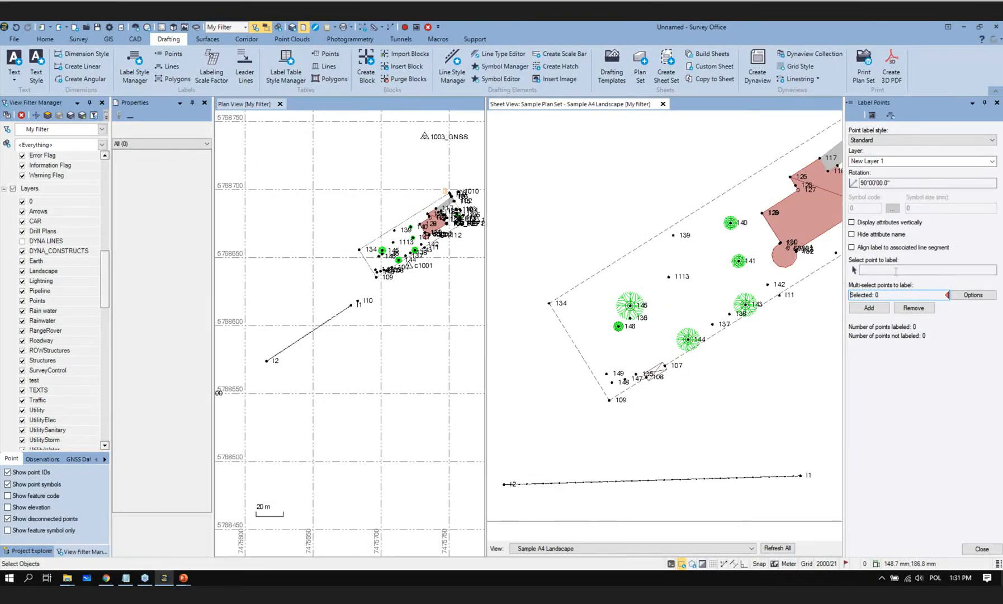
left_click(896, 270)
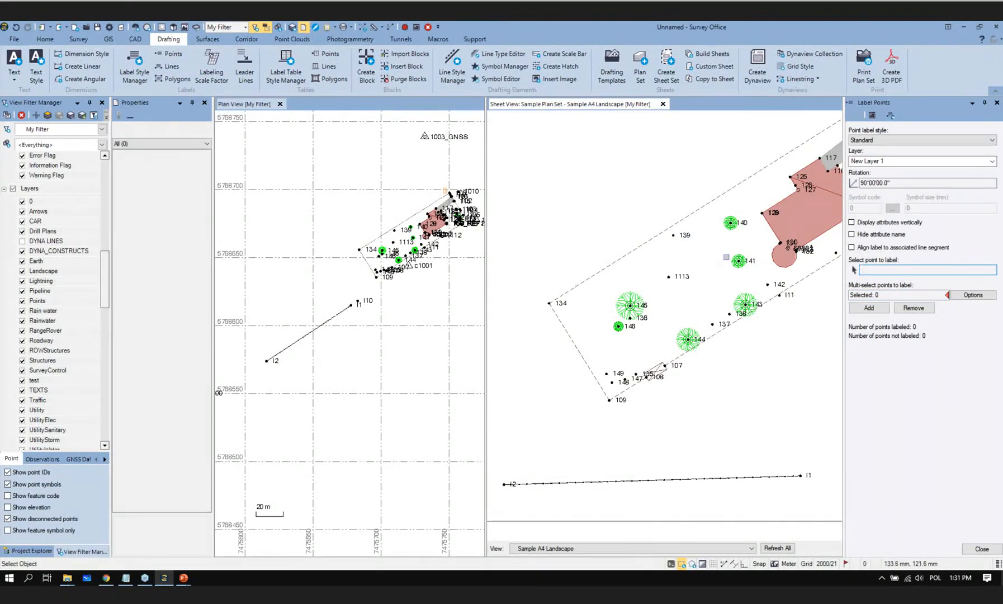
left_click(895, 295)
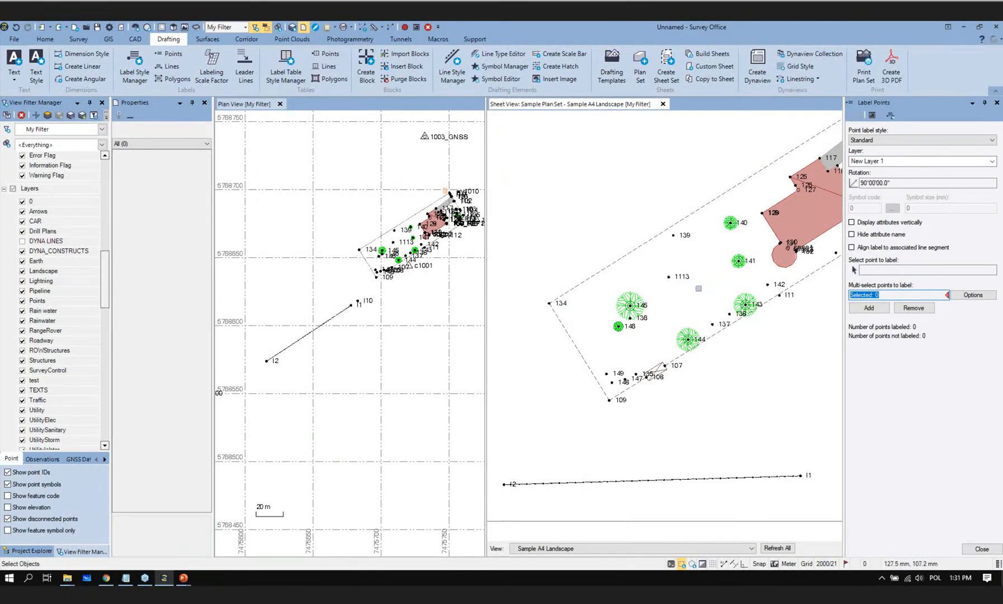
Step: Reselect the Standard point label style and choose TEXTS as the layer for the point labels
left_click_drag(106, 278, 107, 244)
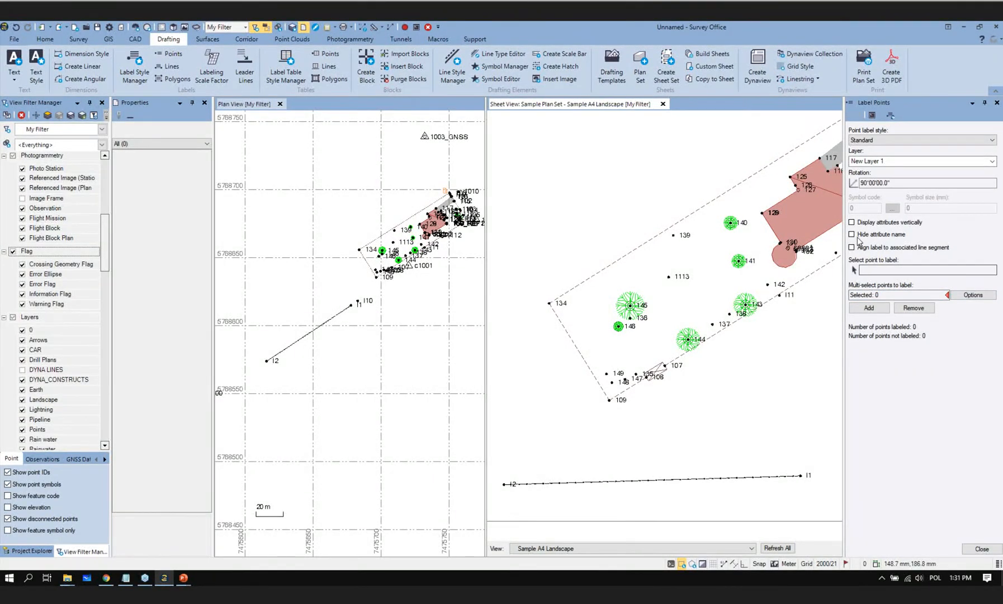
scroll(880, 162, "down", 3)
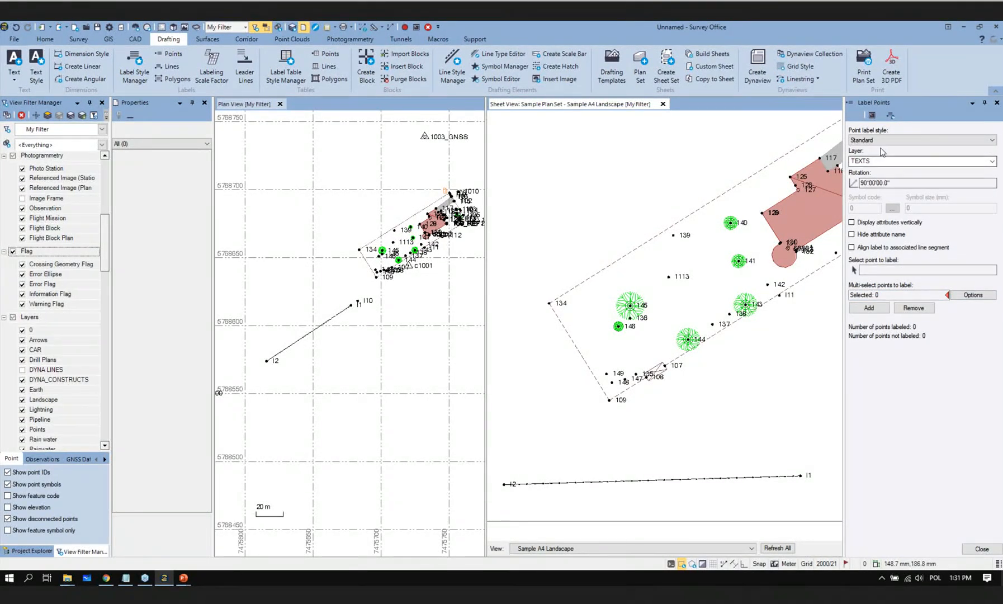
left_click(912, 140)
left_click(908, 149)
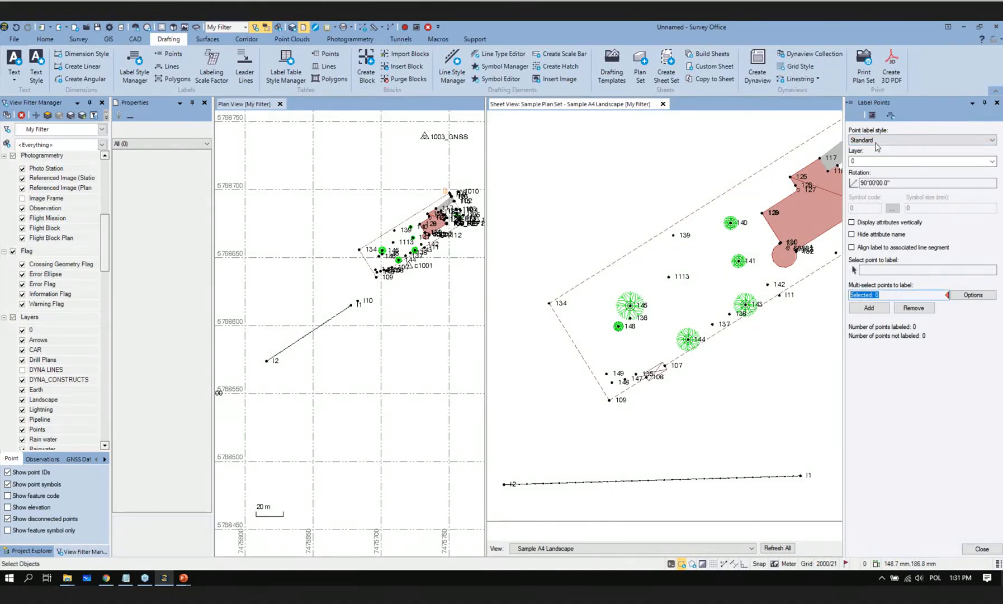
left_click(991, 162)
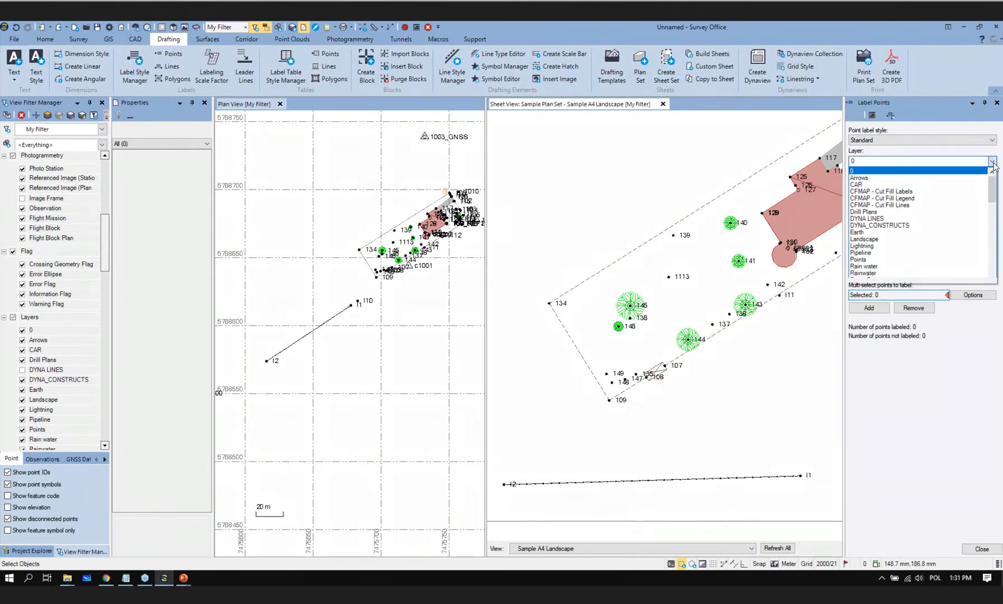
left_click_drag(992, 182, 992, 240)
scroll(992, 239, "down", 5)
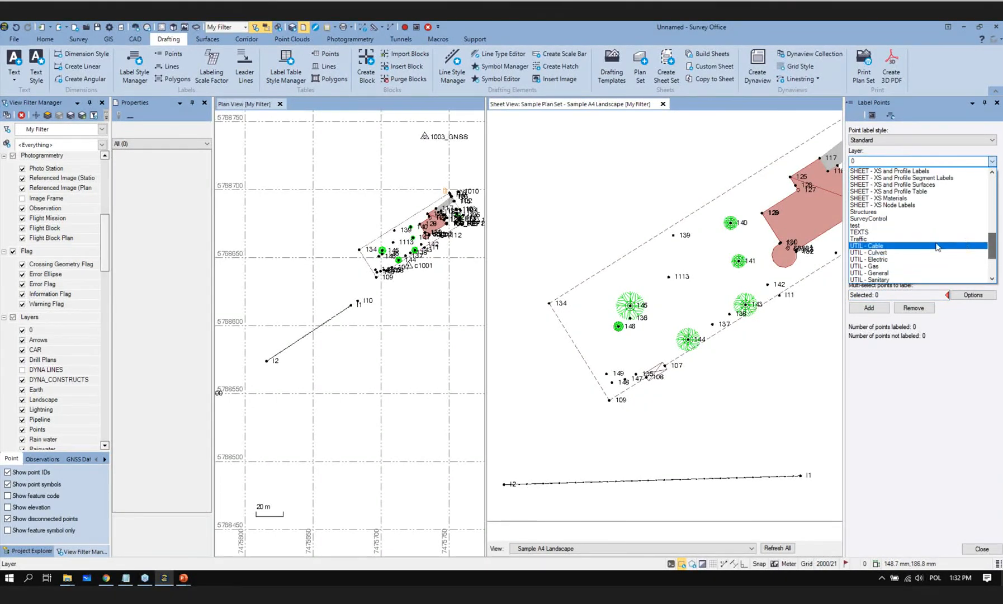
left_click(921, 230)
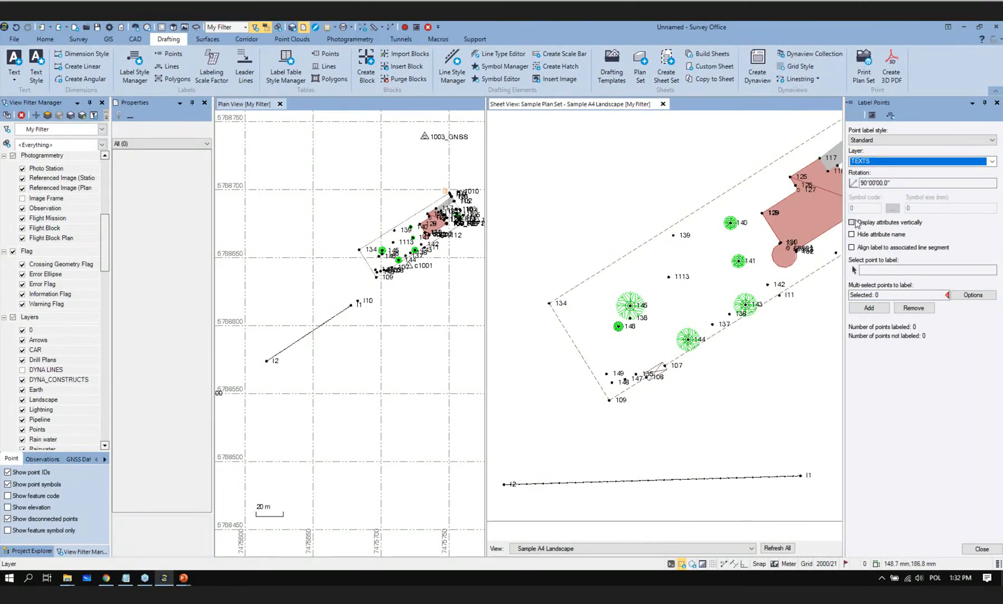
Step: Label point 1113 in the plan view with the Standard style on the TEXTS layer
left_click(962, 298)
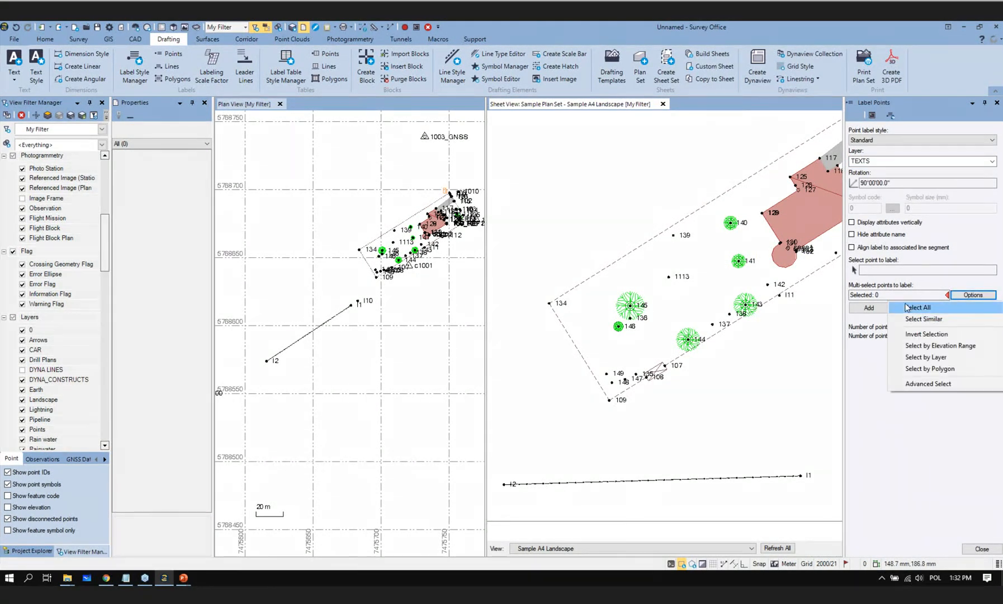
left_click(888, 294)
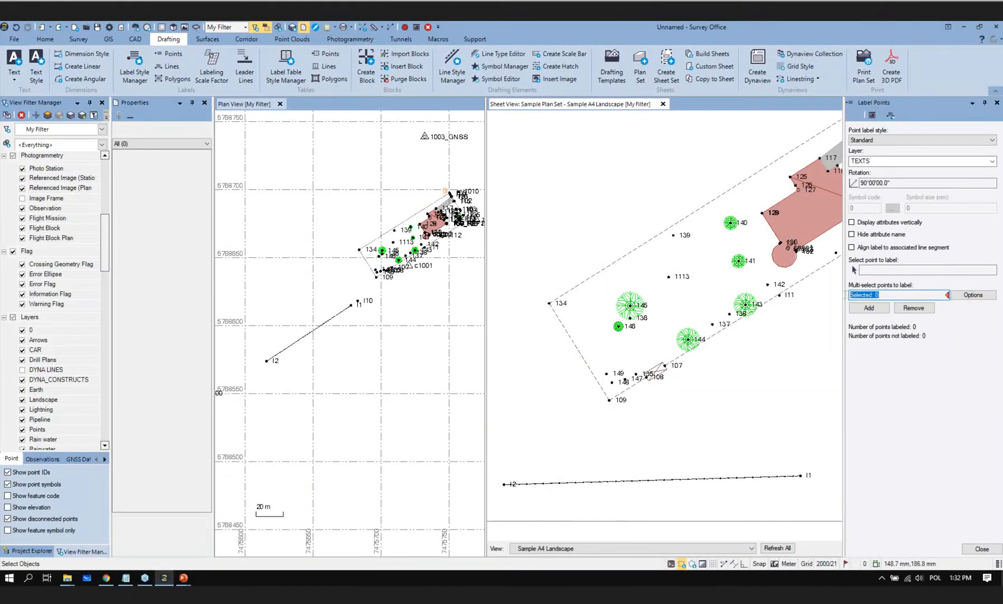
left_click(905, 311)
scroll(387, 291, "up", 3)
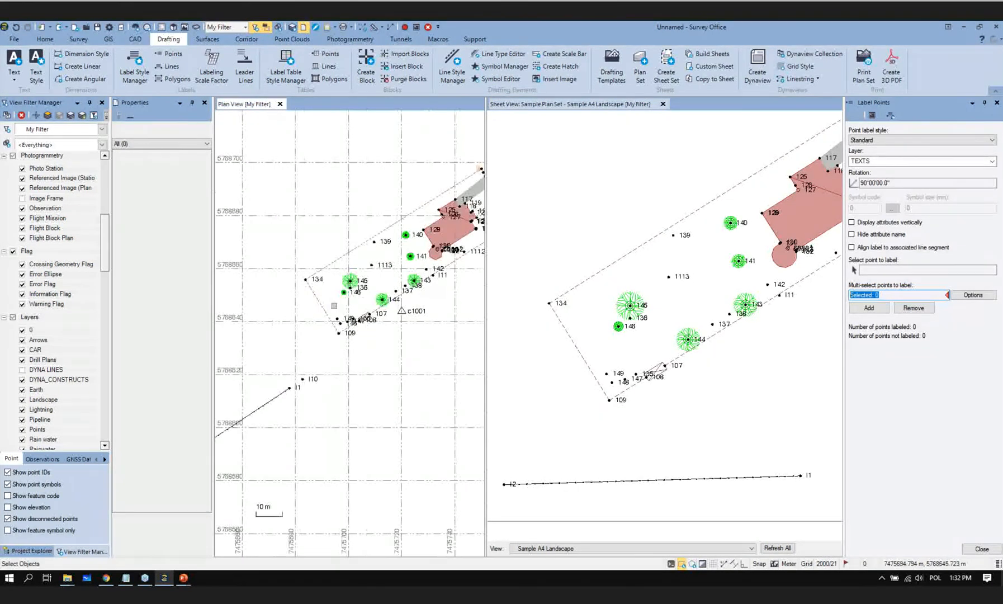
scroll(369, 276, "up", 3)
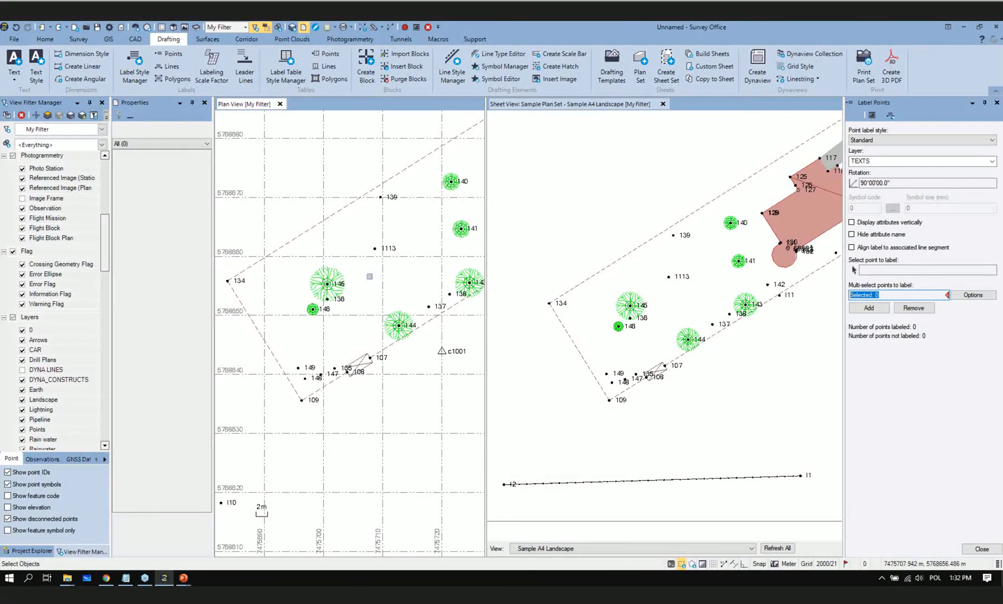
scroll(369, 277, "up", 1)
left_click(376, 240)
left_click(869, 307)
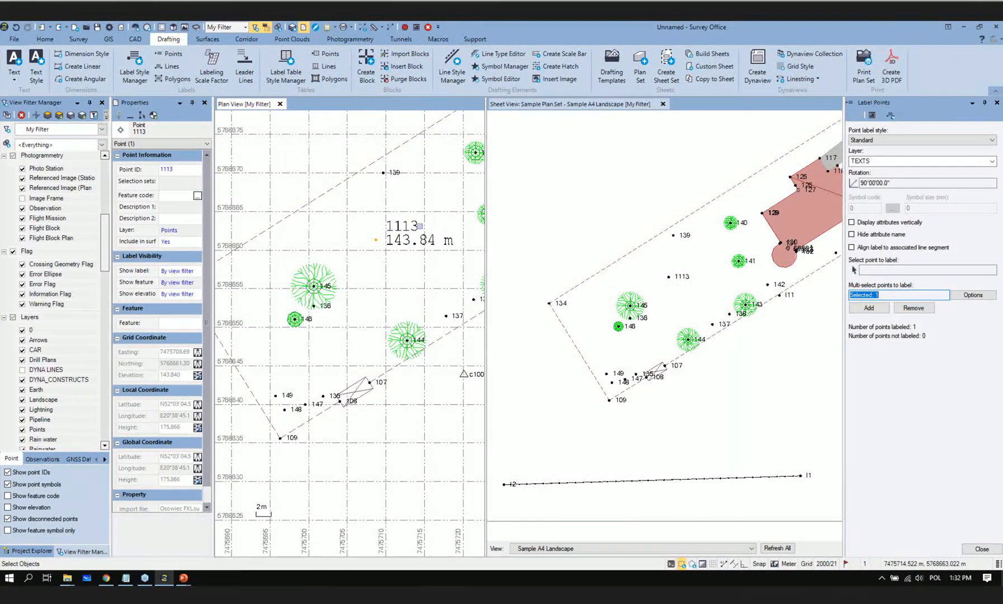
Step: Label points 139 and 134 near the dashed boundary in the plan view with the same settings
scroll(420, 226, "down", 3)
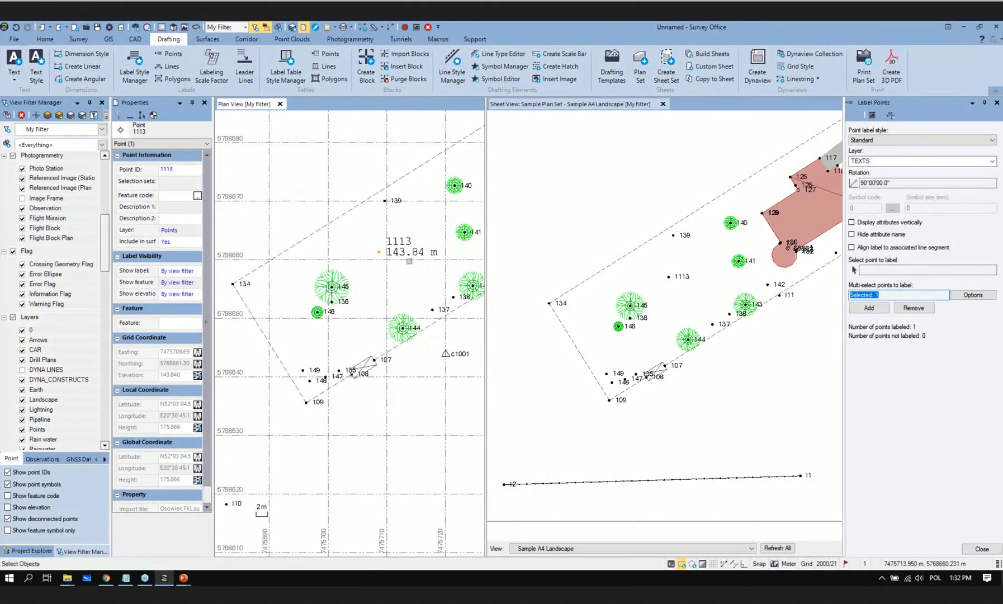
scroll(409, 261, "down", 3)
middle_click_drag(387, 297, 394, 346)
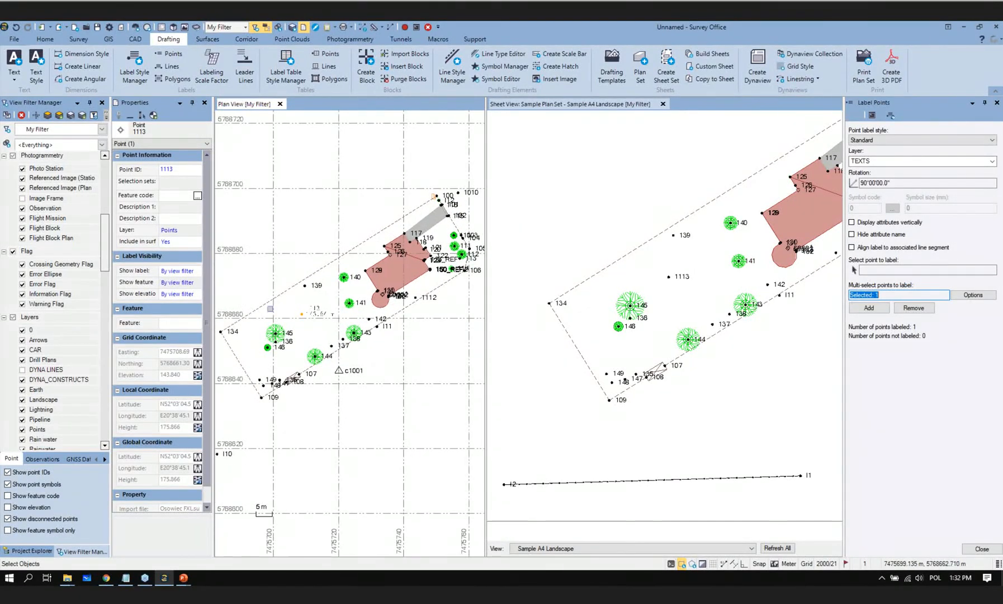
middle_click_drag(293, 305, 322, 321)
key("Escape")
left_click(336, 301)
left_click(261, 348)
left_click(867, 308)
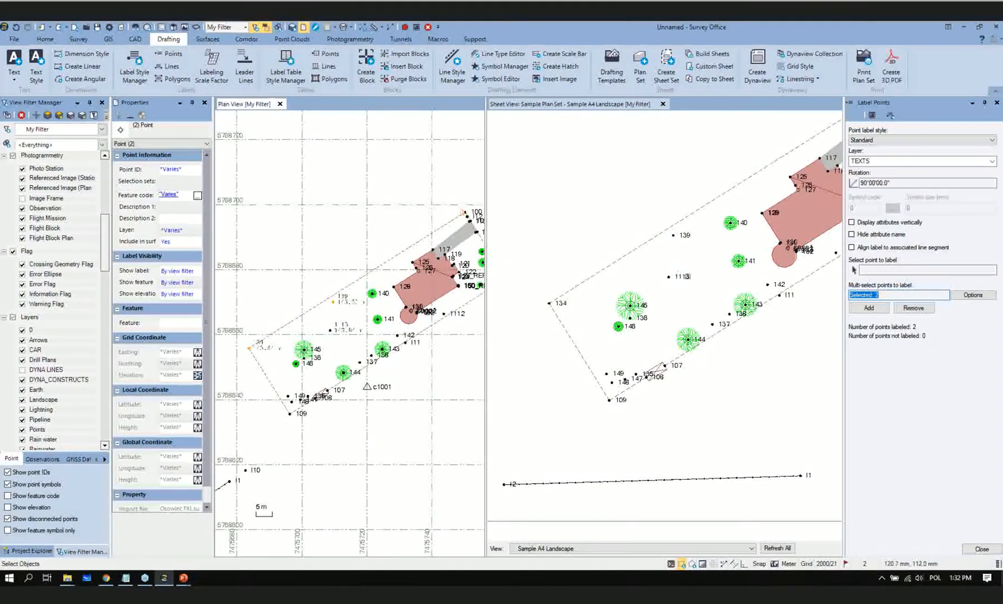
Step: Refresh the A4 landscape sheet and check the new point labels in its dynaview
scroll(680, 277, "down", 1)
scroll(680, 277, "down", 2)
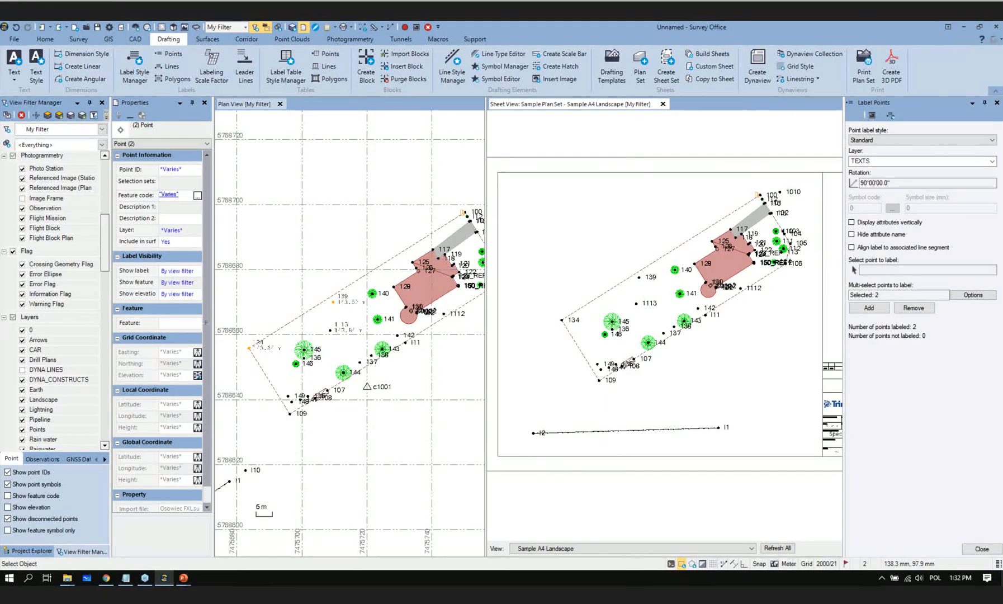
left_click(783, 548)
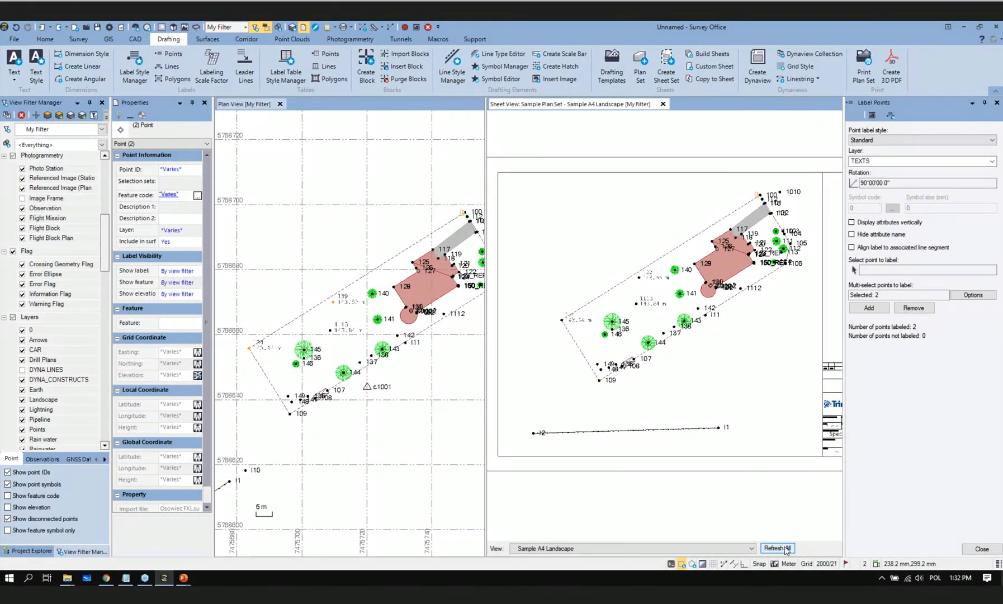
scroll(654, 298, "up", 3)
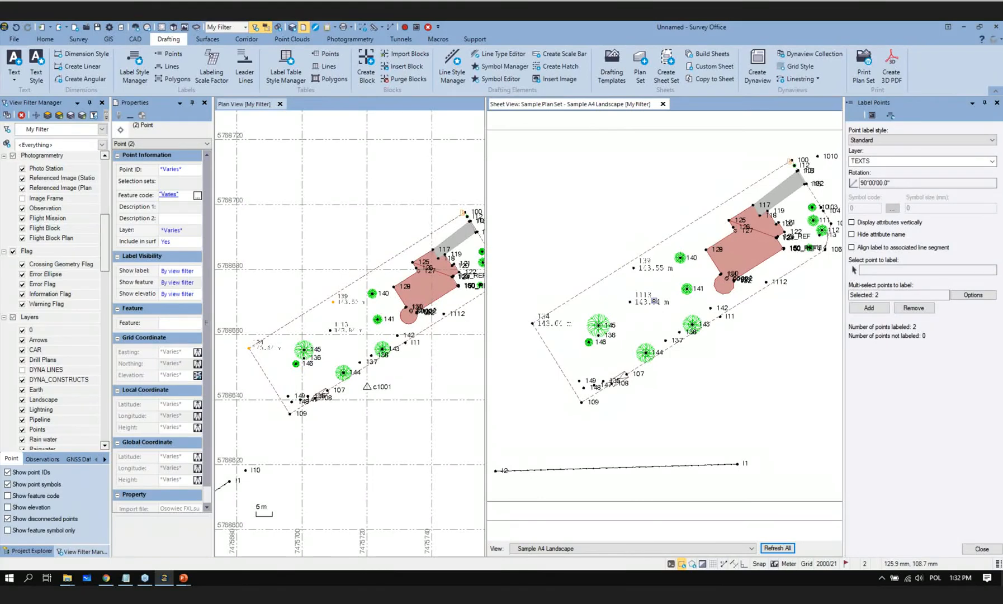
scroll(662, 285, "down", 3)
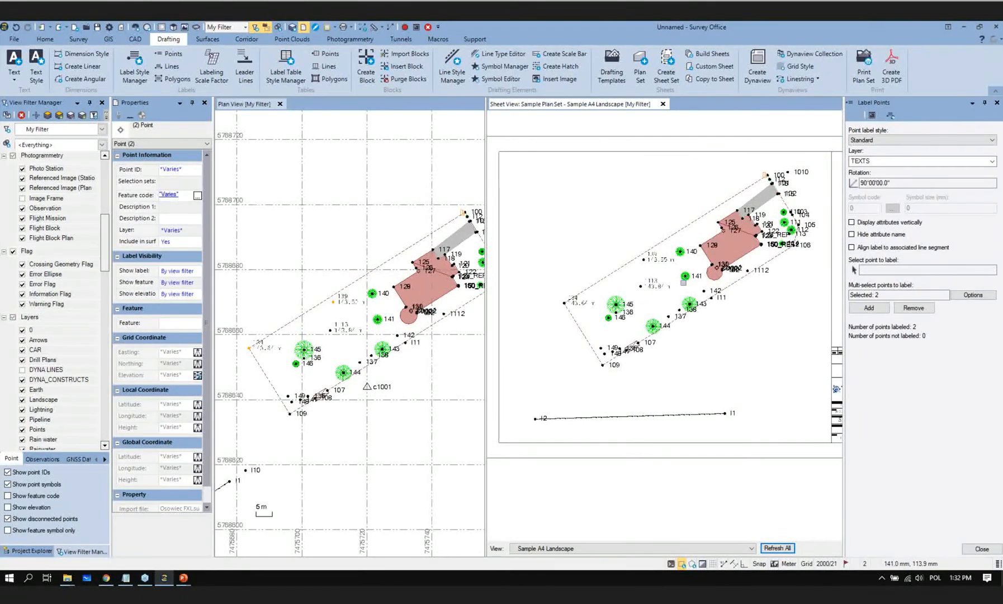
scroll(694, 285, "down", 1)
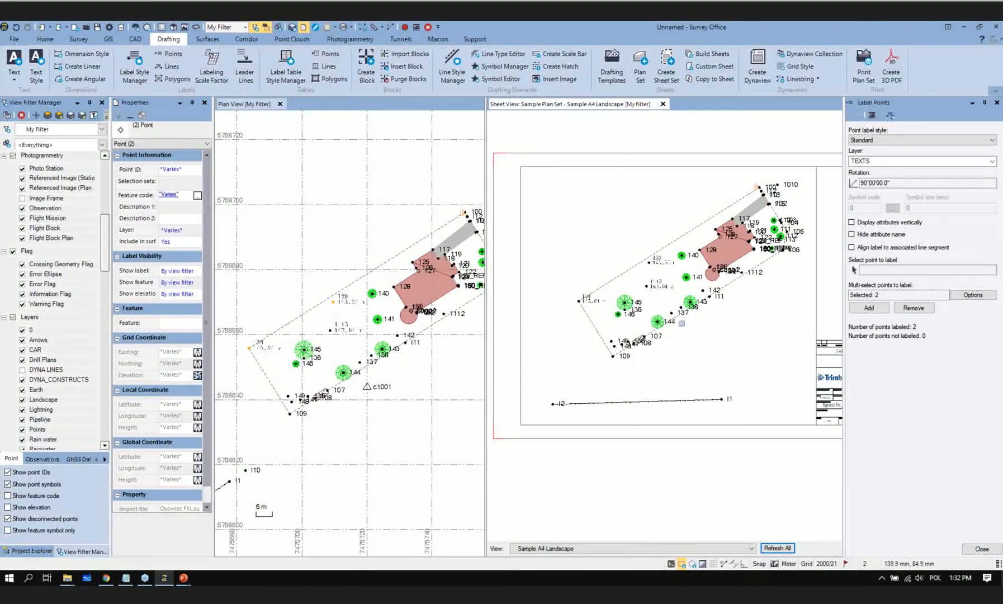
scroll(288, 446, "down", 1)
Step: Start line labelling for the line between I1 and I2 and open the label style manager from the new line style option
middle_click_drag(332, 425, 330, 377)
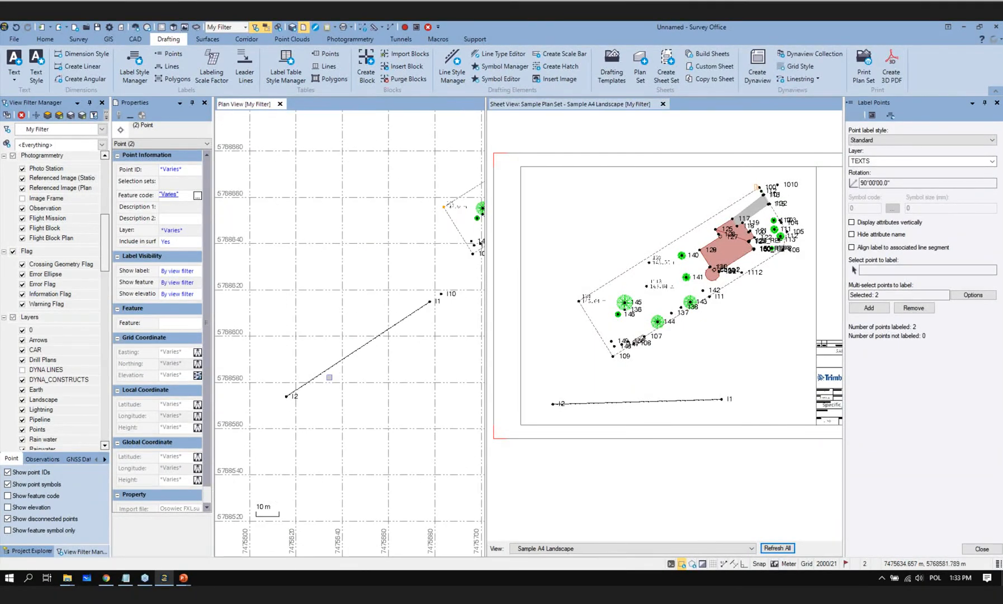
left_click(166, 67)
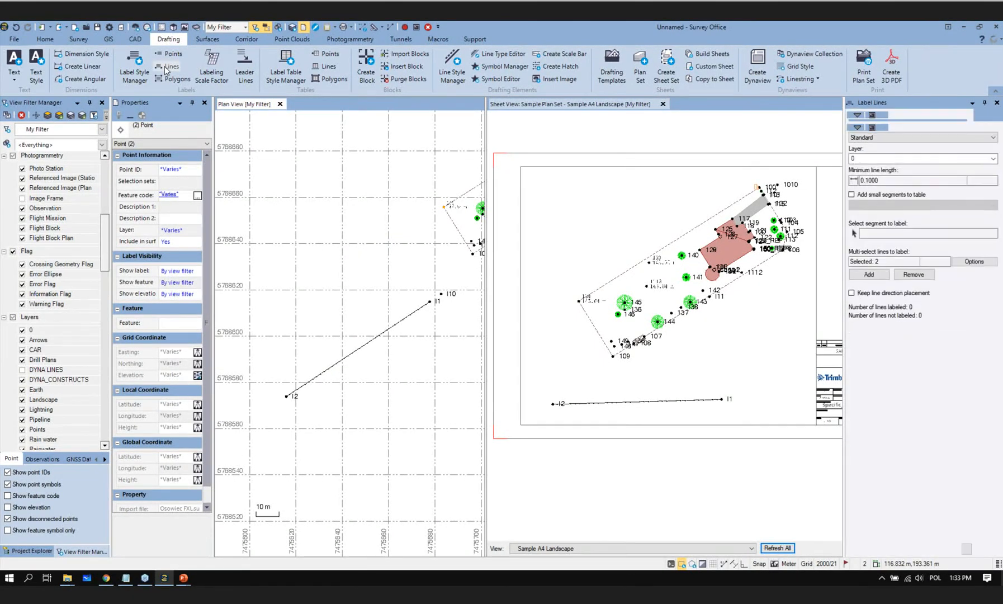
left_click(927, 139)
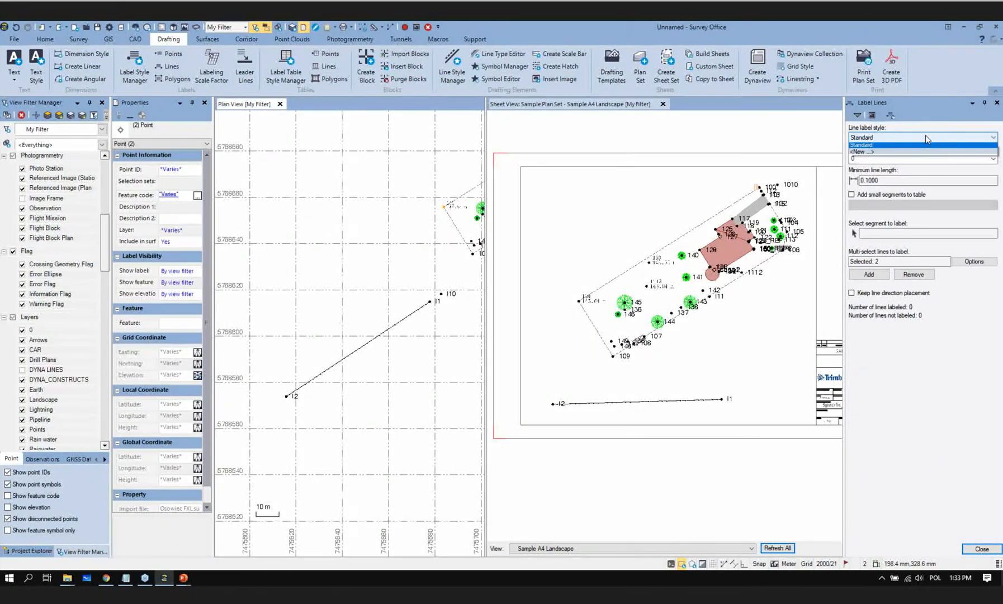
left_click(907, 151)
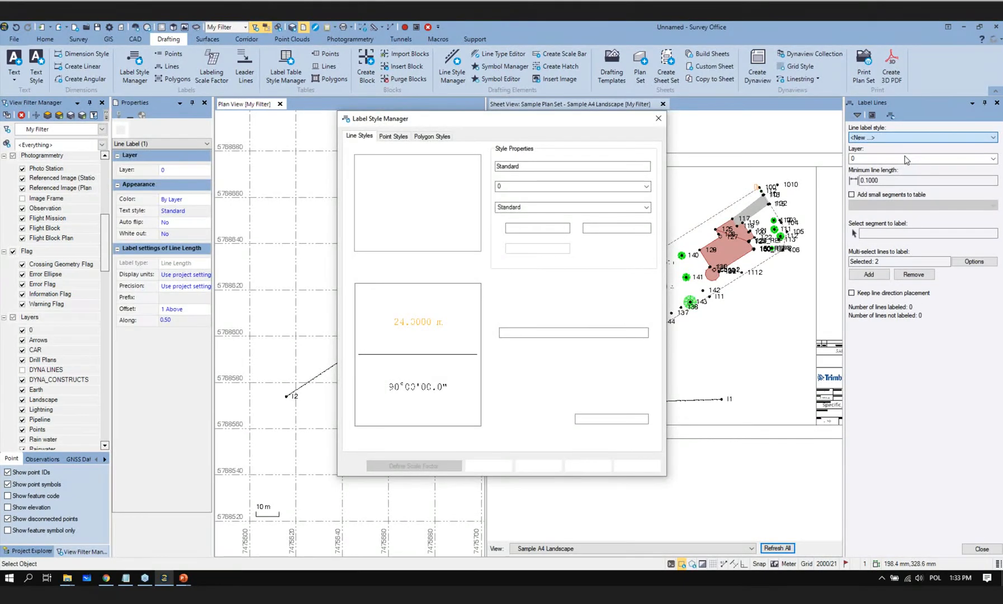
Step: Check the Standard text style's size settings and set the Standard line label style's gap to 2 mm
left_click(644, 208)
scroll(571, 240, "down", 3)
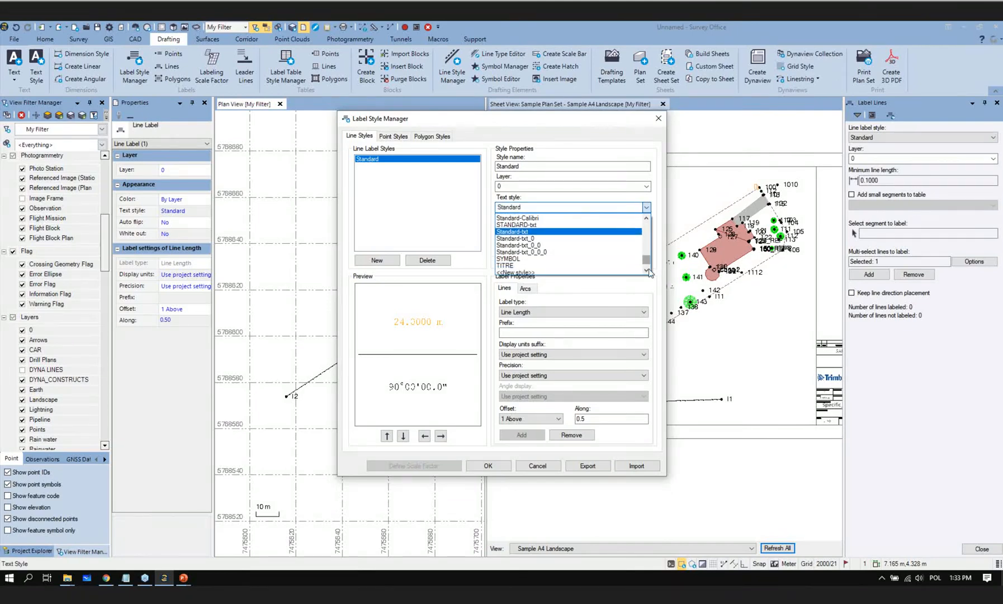
left_click(610, 264)
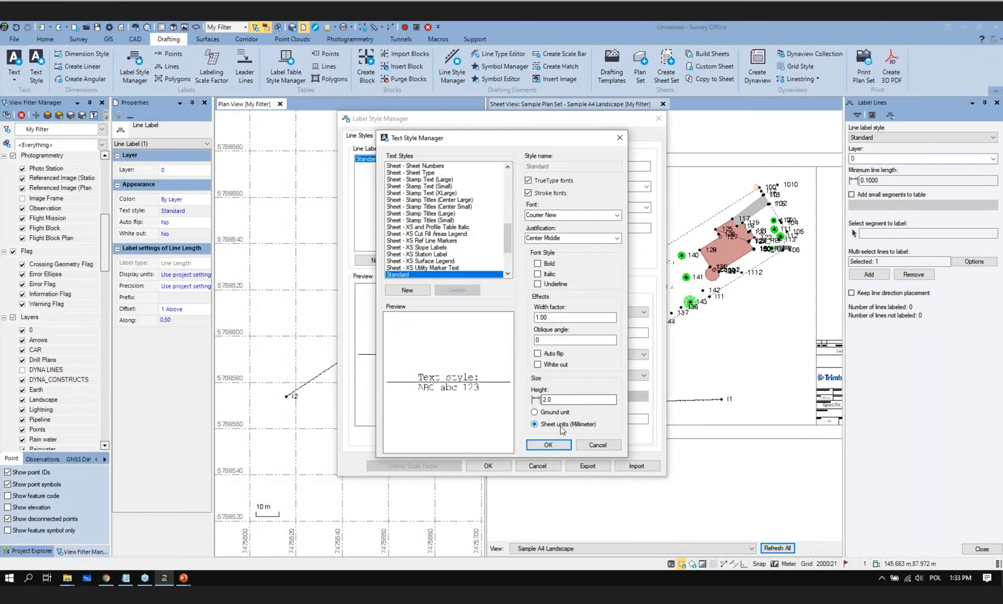
left_click(548, 446)
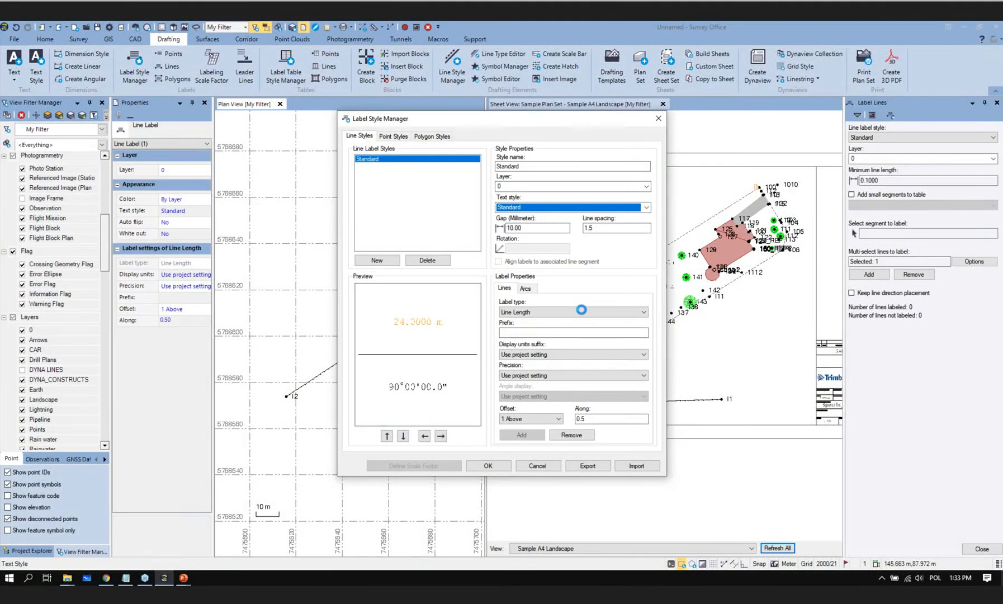
double_click(517, 229)
type("2")
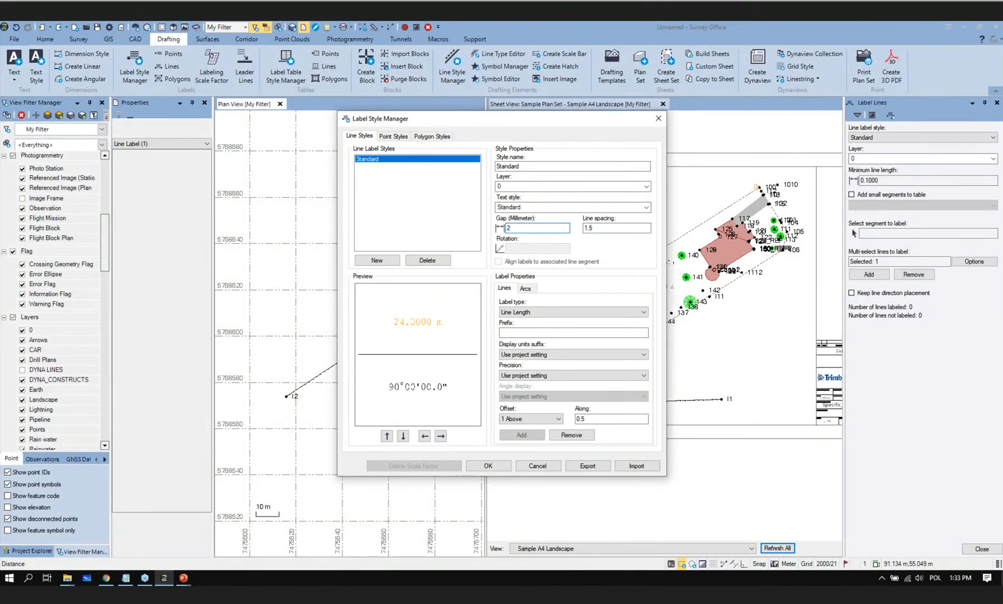
key("Tab")
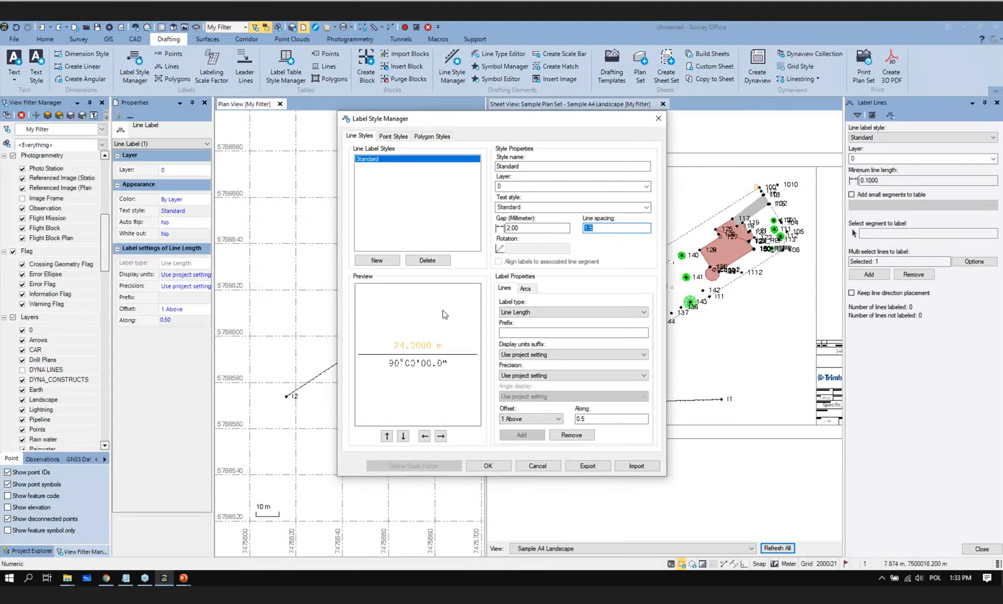
Step: Add a Line Slope label with the prefix SL, offset 1 Below, to the Standard line label style
left_click(436, 364)
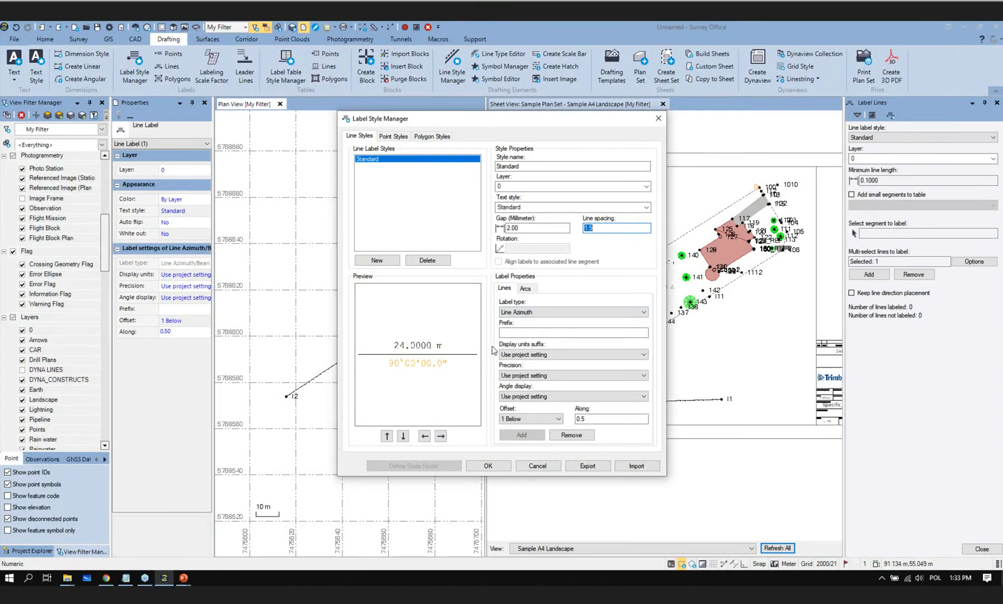
left_click(531, 312)
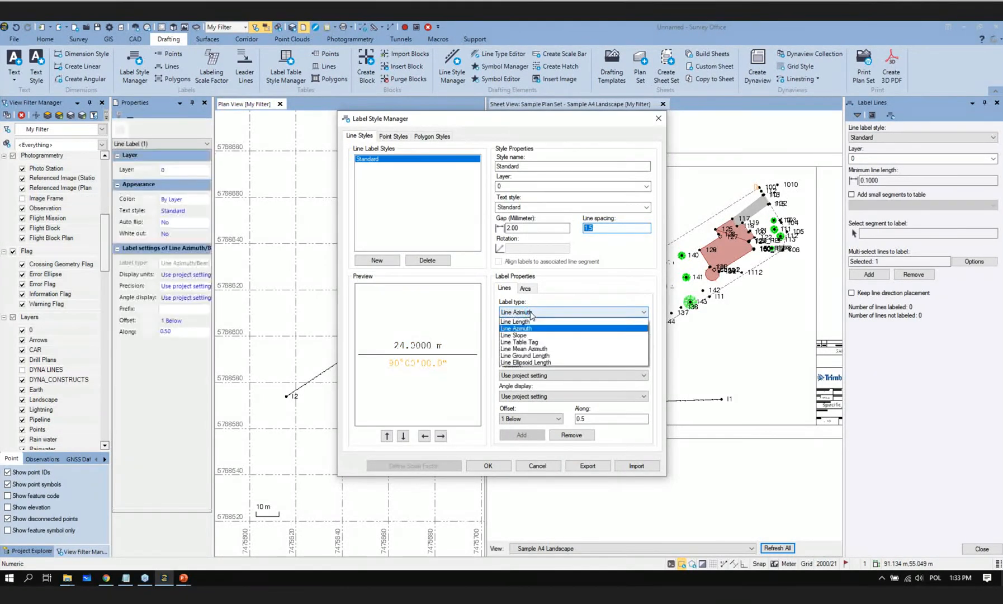
left_click(522, 335)
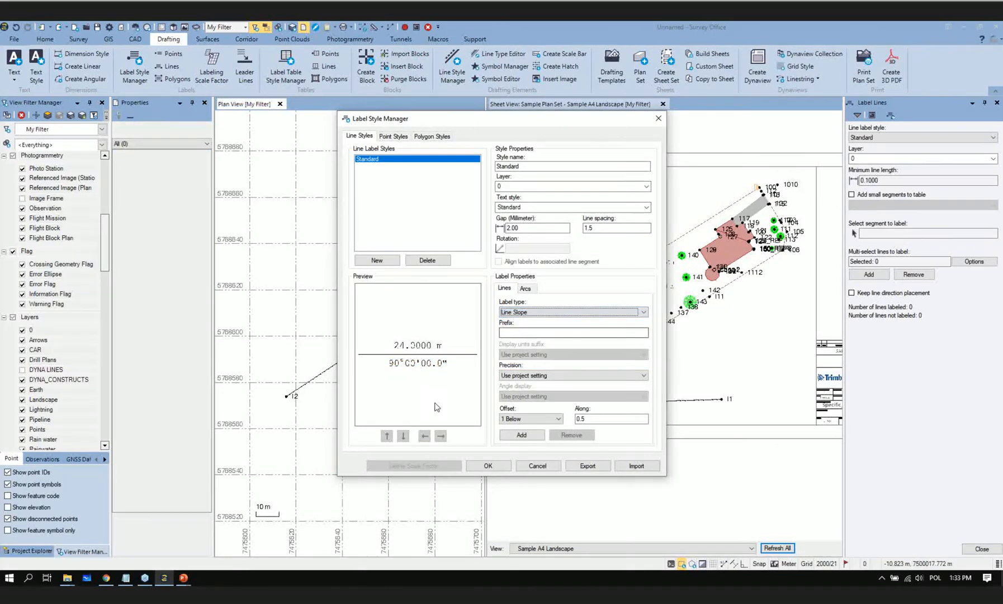
left_click(539, 316)
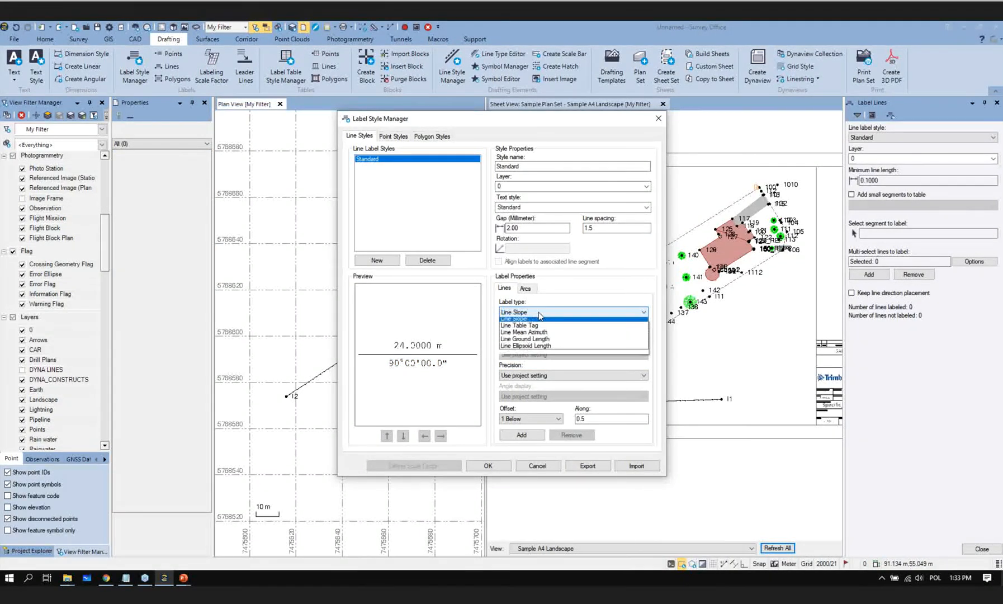
left_click(522, 326)
left_click(523, 333)
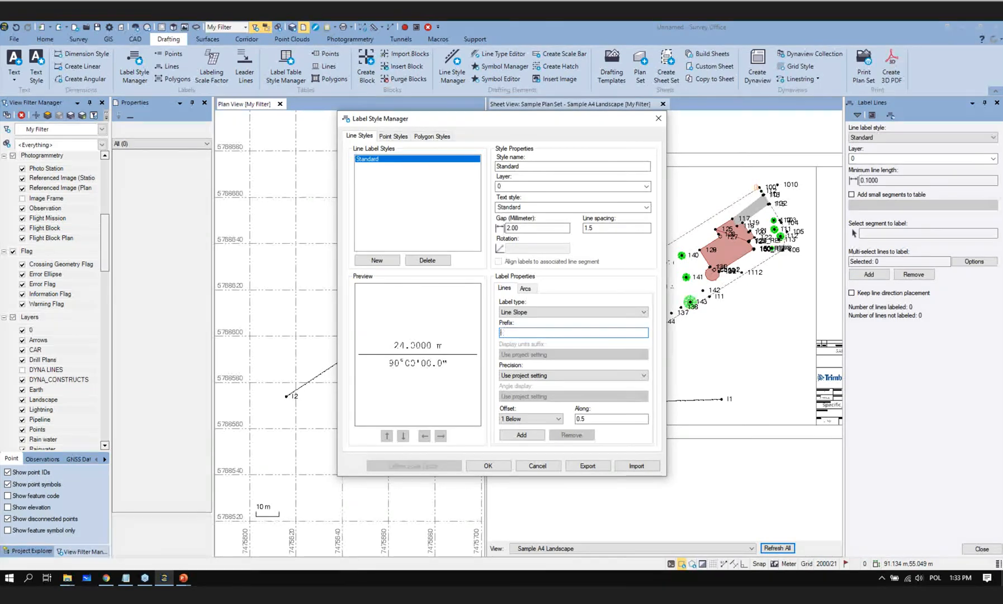
type("SL")
left_click(536, 437)
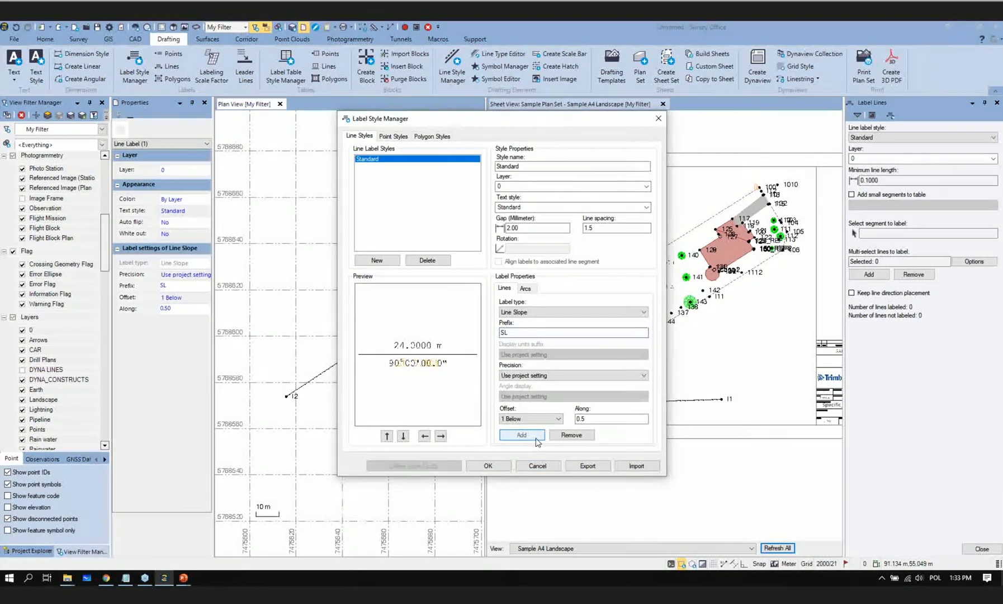
Step: Remove the Line Azimuth label from the Standard line label style and accept the style changes
left_click(392, 364)
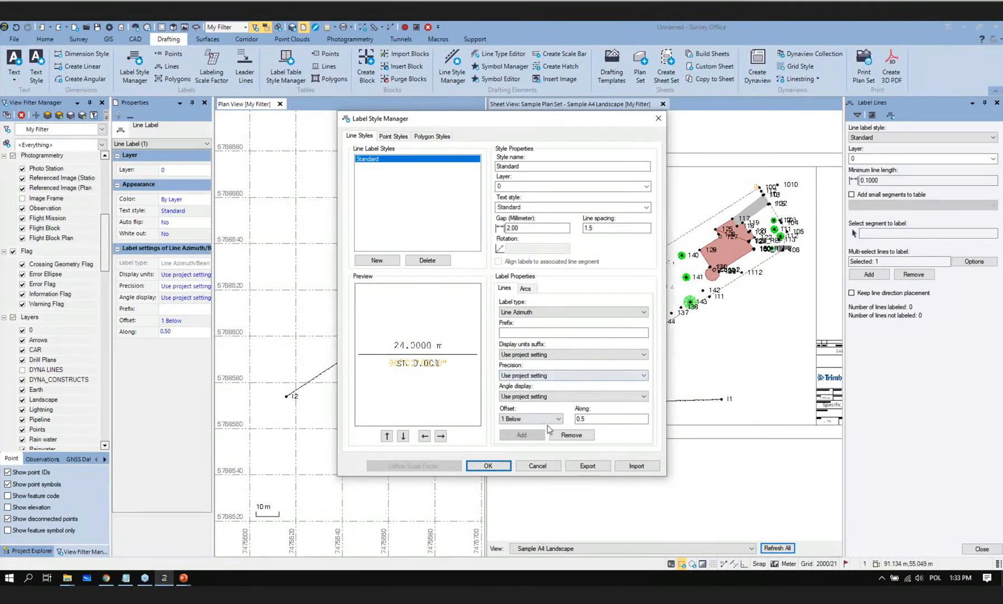
left_click(571, 435)
left_click(571, 436)
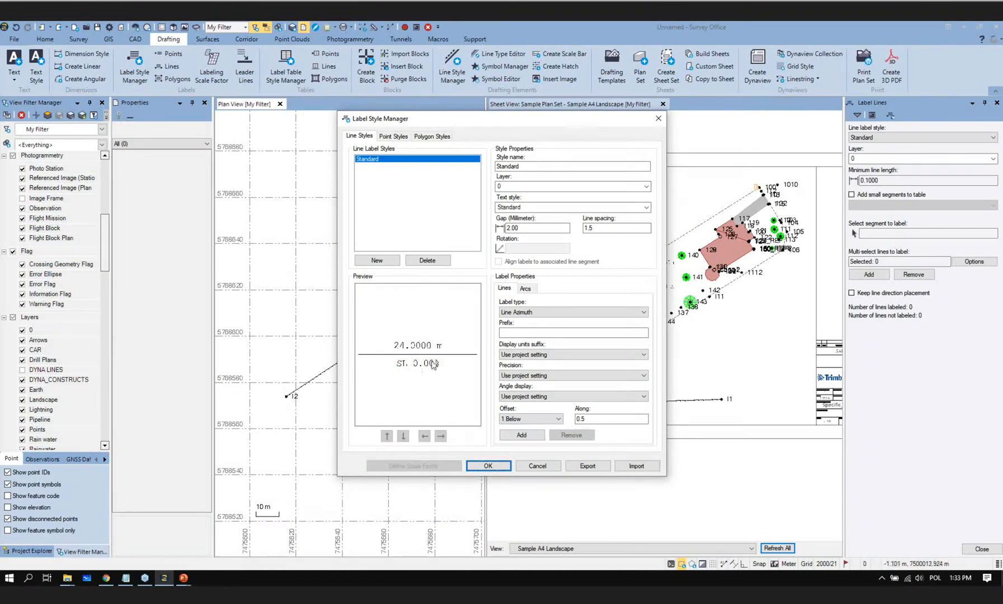
left_click(497, 468)
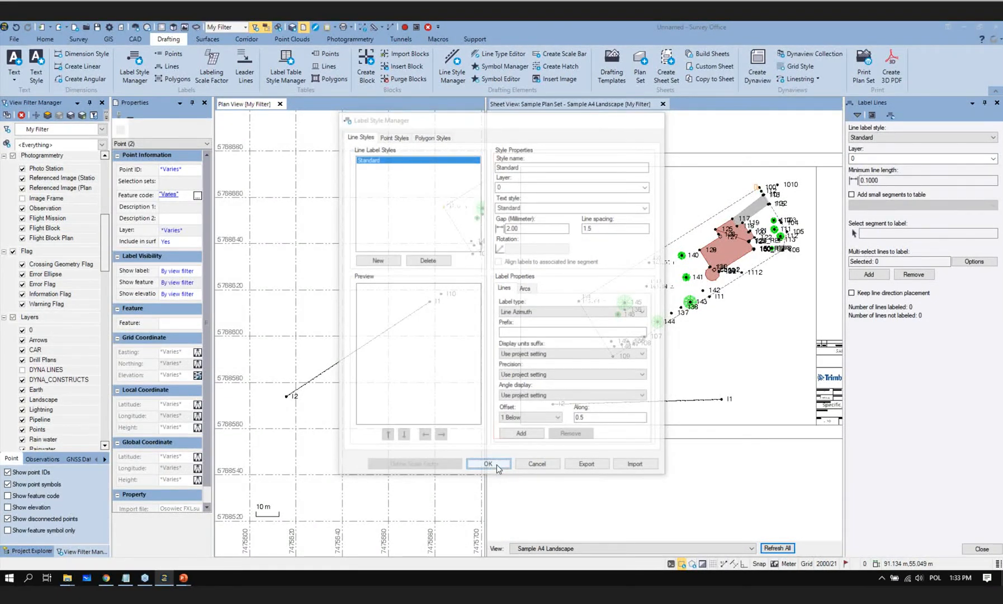
Step: Label the line between I1 and I2 in the plan view with the Standard style on the TEXTS layer
left_click(888, 231)
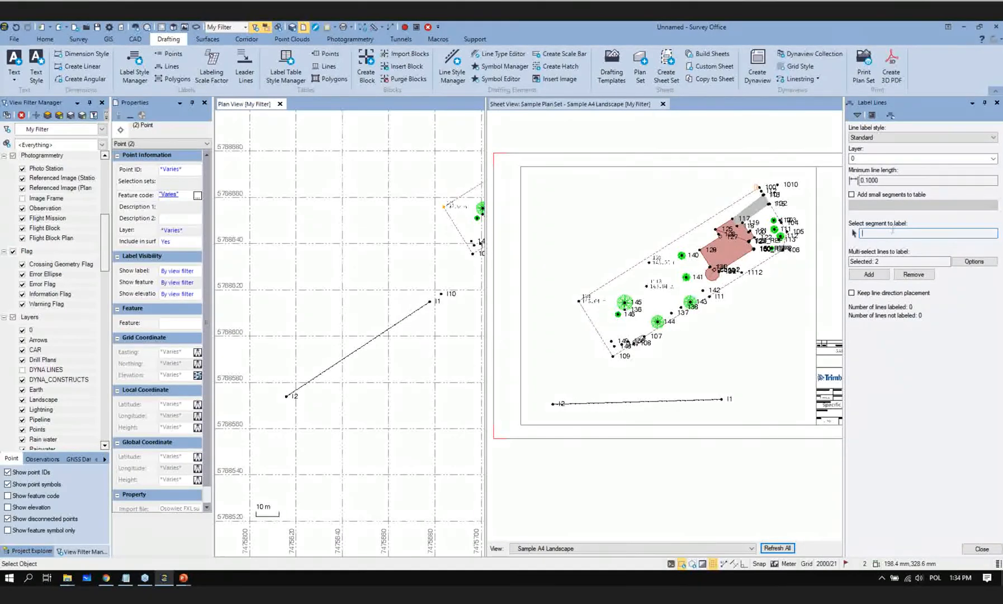
left_click(993, 159)
scroll(920, 224, "down", 10)
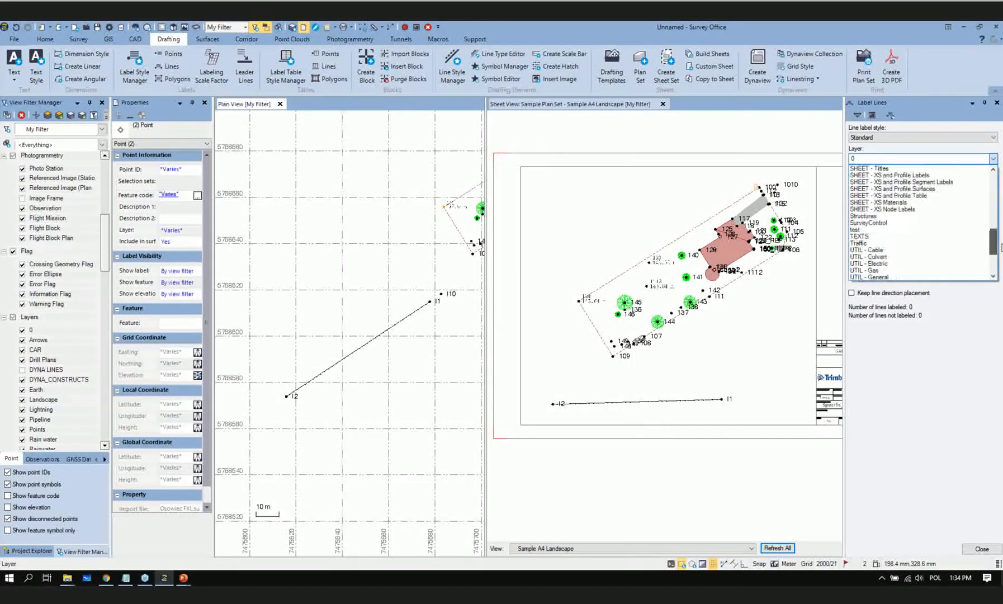
scroll(901, 205, "up", 2)
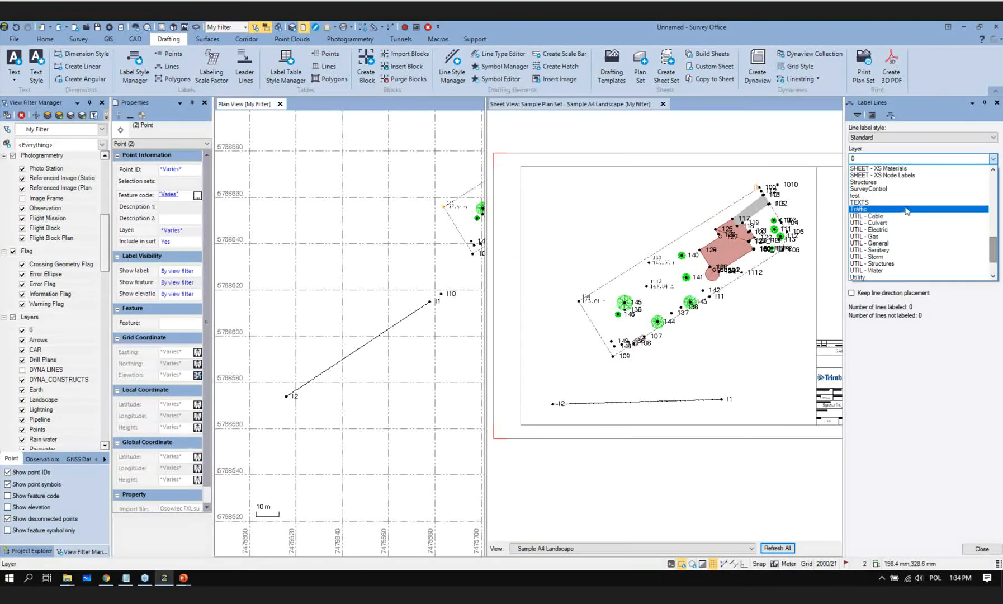
left_click(901, 204)
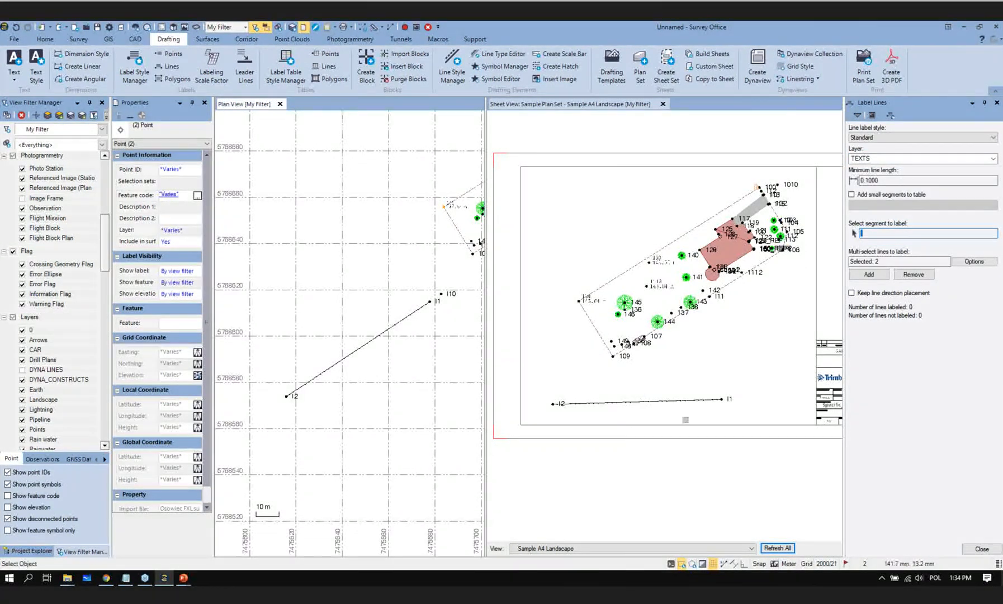
left_click(380, 334)
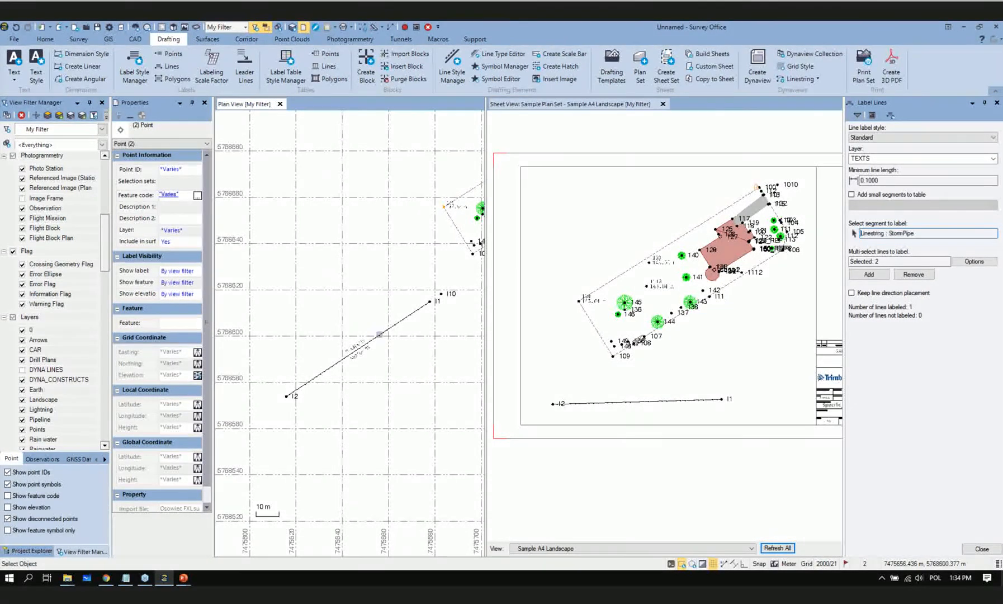
Step: Examine the length and slope labels along the line between I1 and I2 in the plan view
scroll(358, 351, "up", 5)
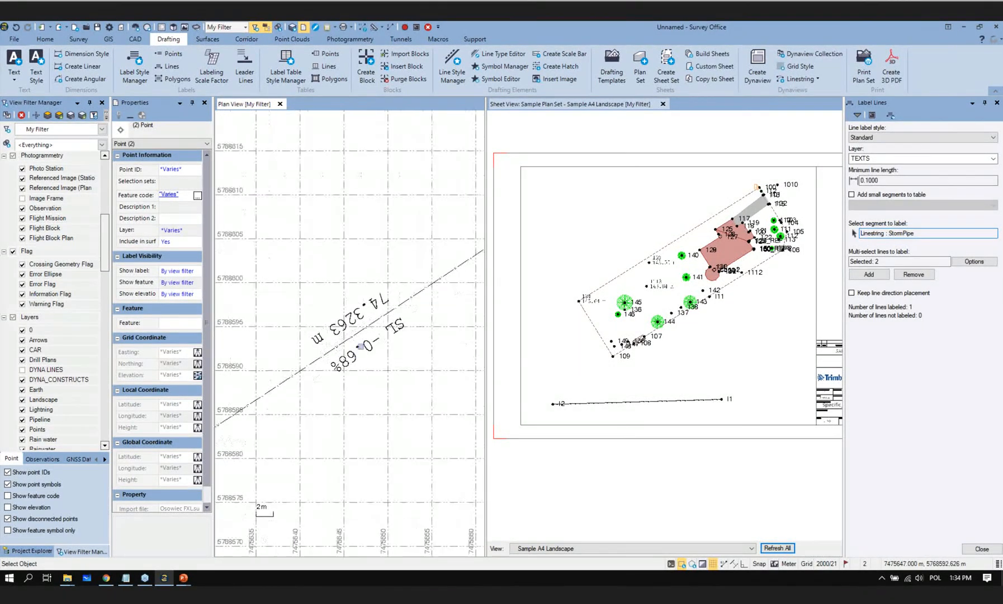
scroll(410, 278, "down", 2)
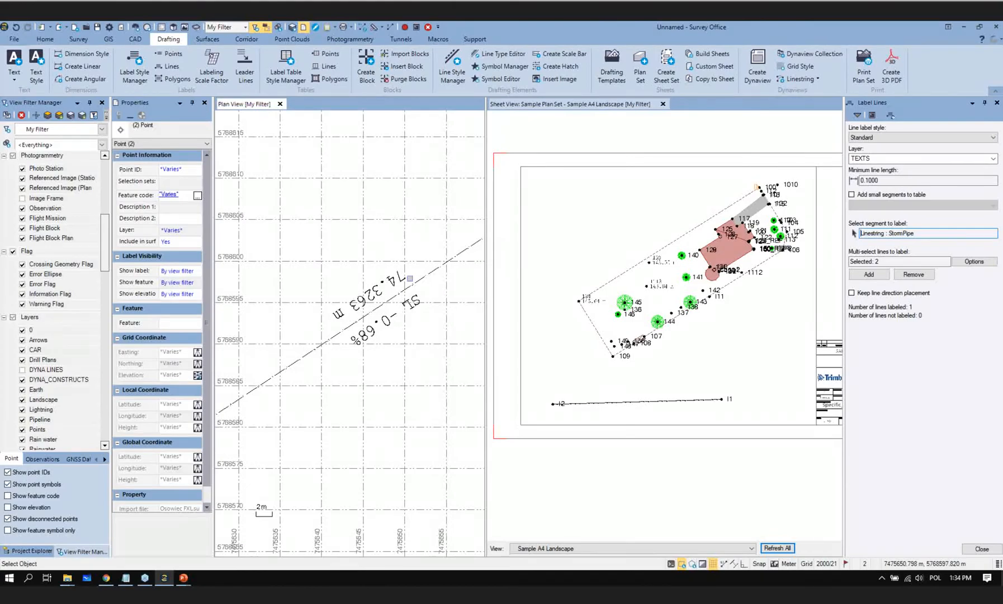
scroll(410, 278, "up", 1)
scroll(412, 278, "down", 3)
scroll(414, 280, "up", 2)
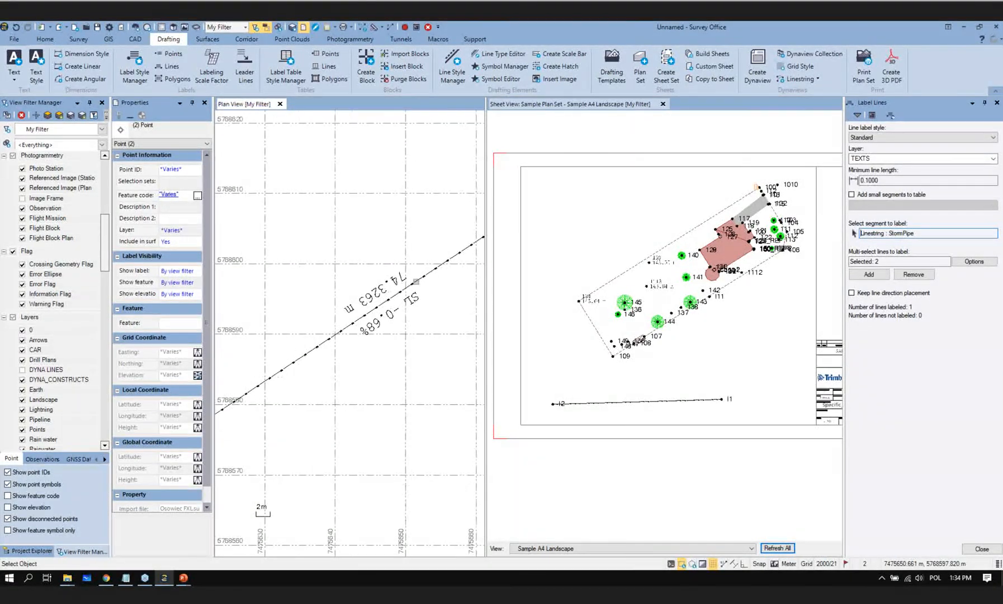
scroll(442, 310, "down", 3)
middle_click_drag(375, 458, 443, 347)
middle_click_drag(350, 334, 254, 406)
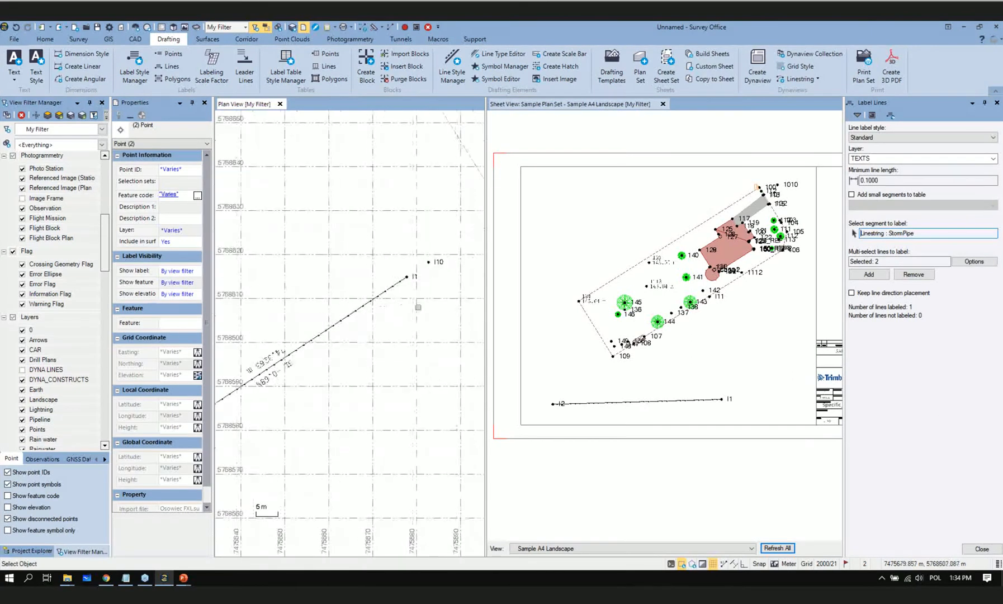
middle_click_drag(304, 381, 421, 277)
scroll(442, 258, "up", 3)
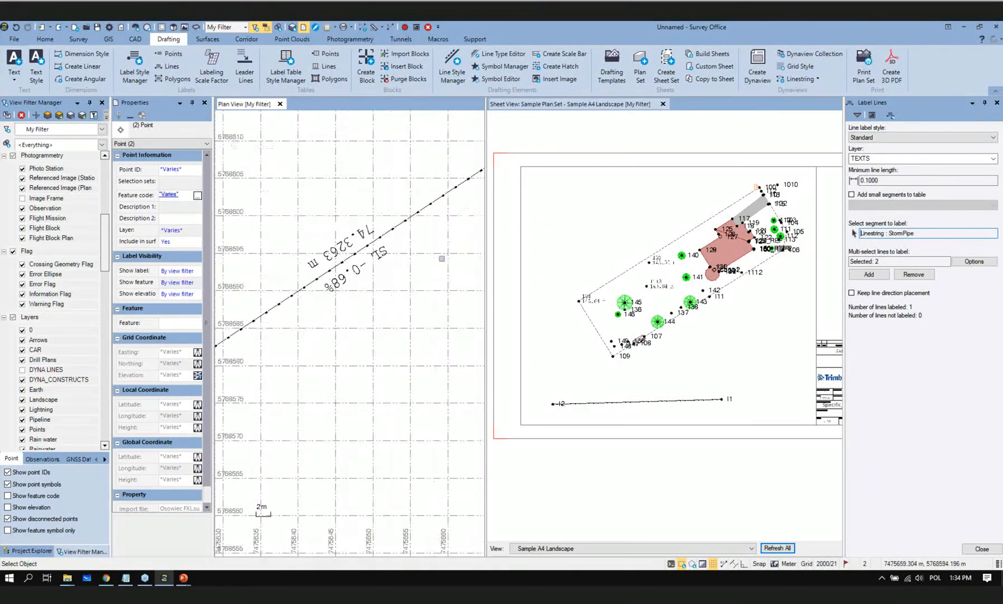
scroll(442, 258, "up", 2)
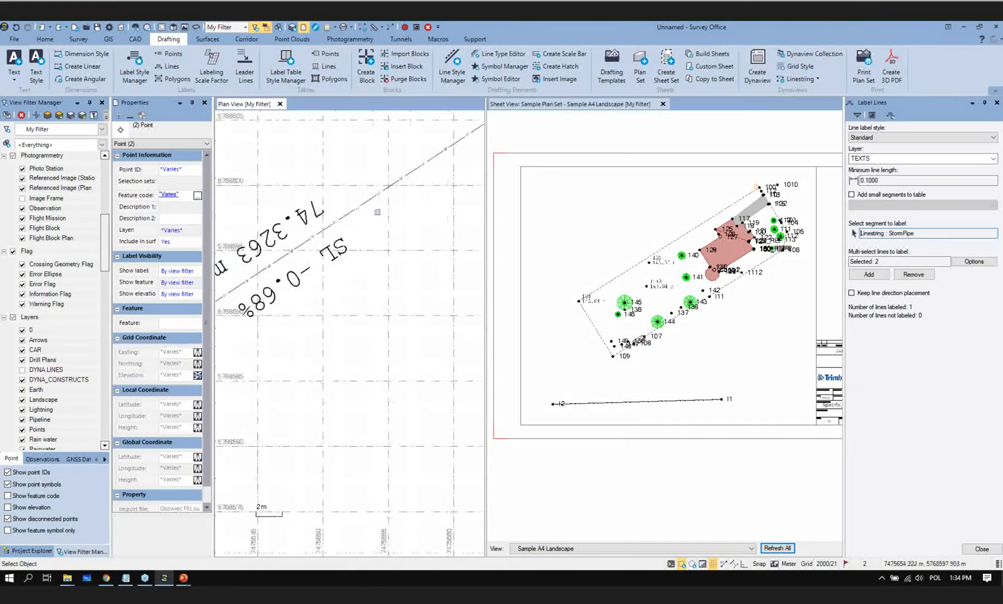
Step: Finish line labelling and check the new line labels in the A4 landscape sheet's dynaview
left_click(982, 550)
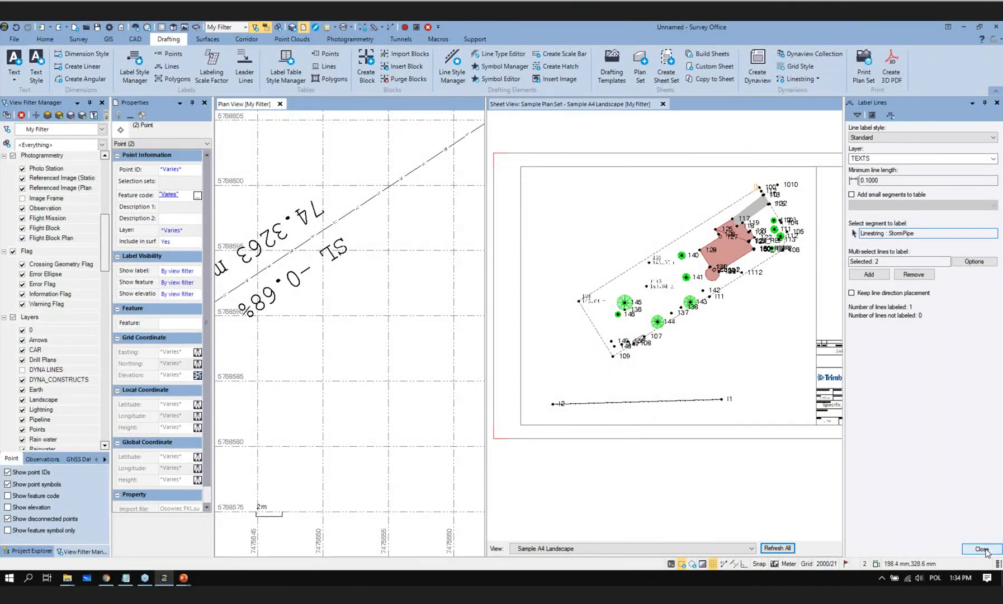
left_click(978, 551)
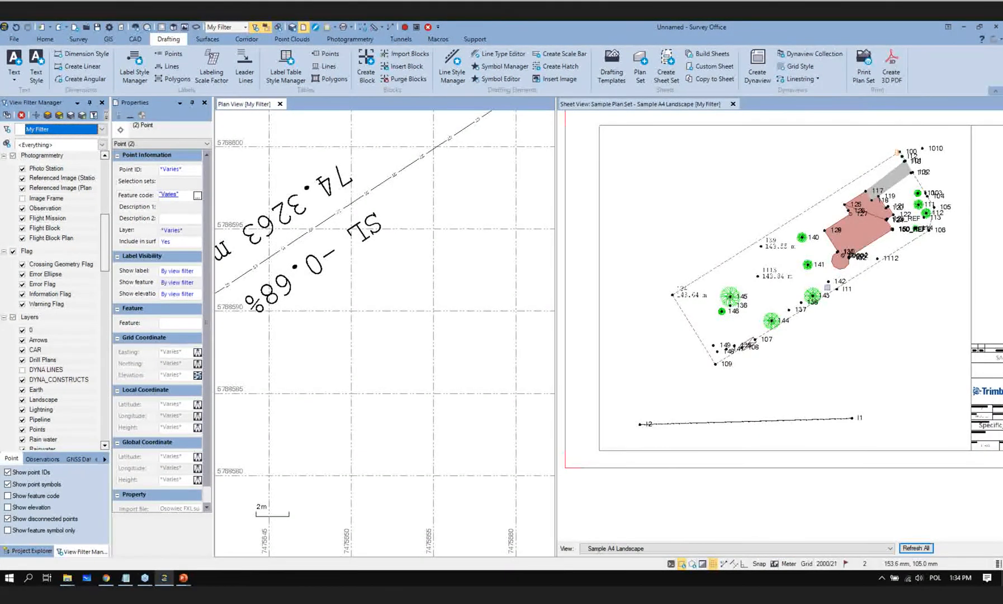
scroll(828, 288, "down", 2)
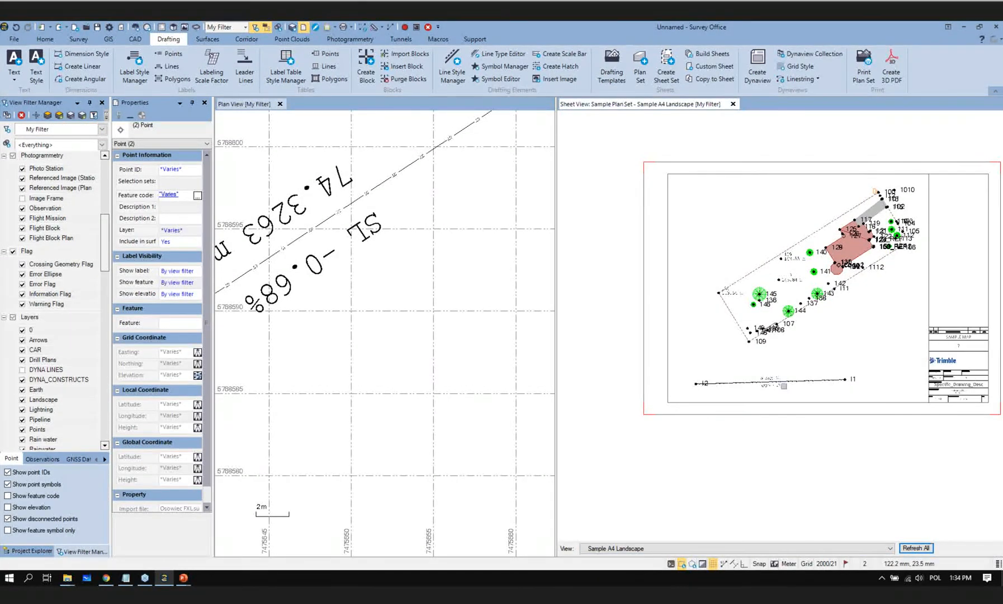
scroll(784, 386, "up", 4)
scroll(781, 381, "down", 3)
scroll(779, 368, "down", 2)
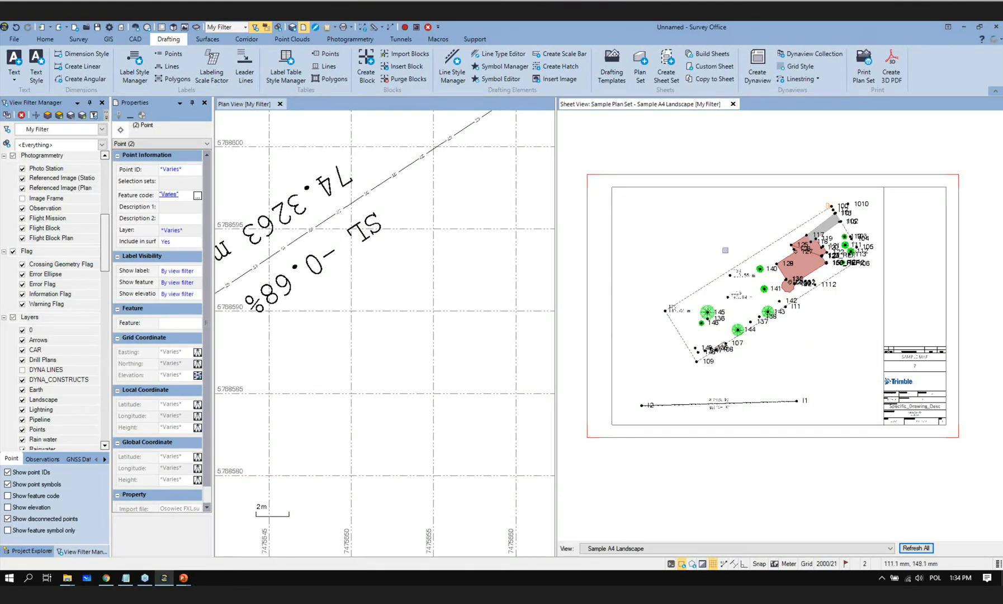
Step: Start a point label table titled CONTROL PTS. on the TEXTS layer and open the label table style manager from the new style option
left_click(325, 58)
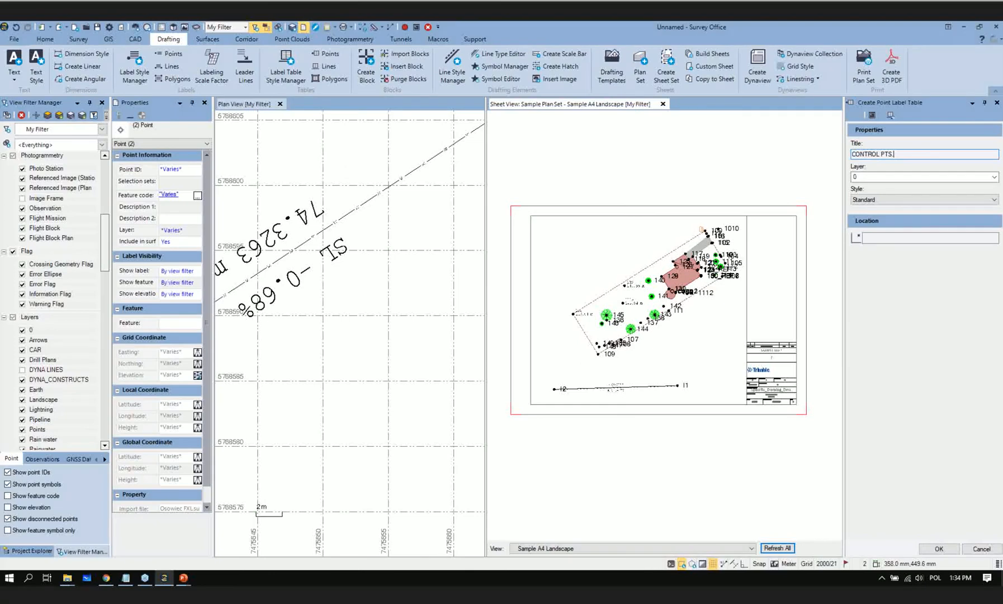
left_click(995, 177)
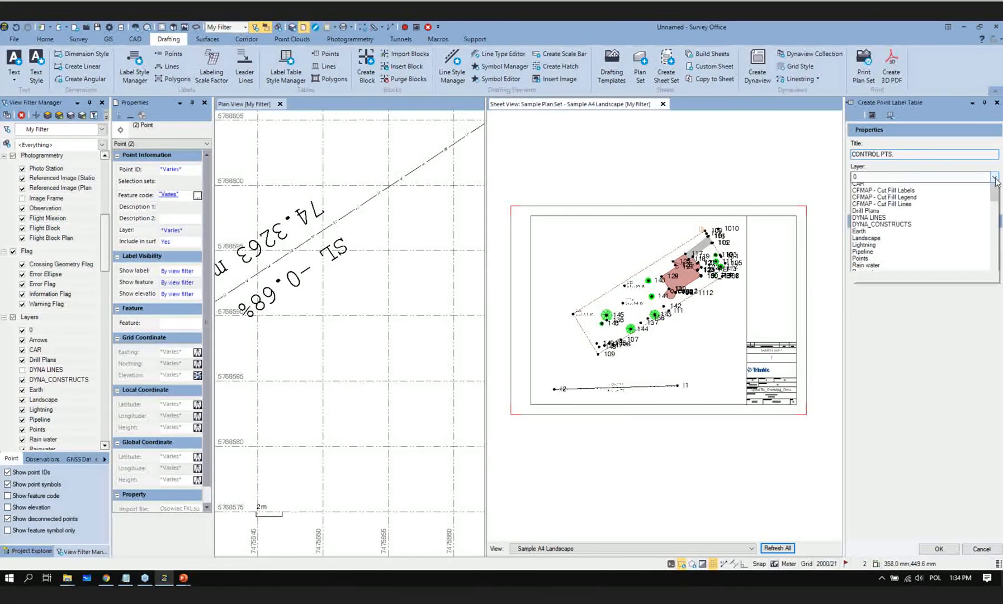
scroll(906, 229, "down", 5)
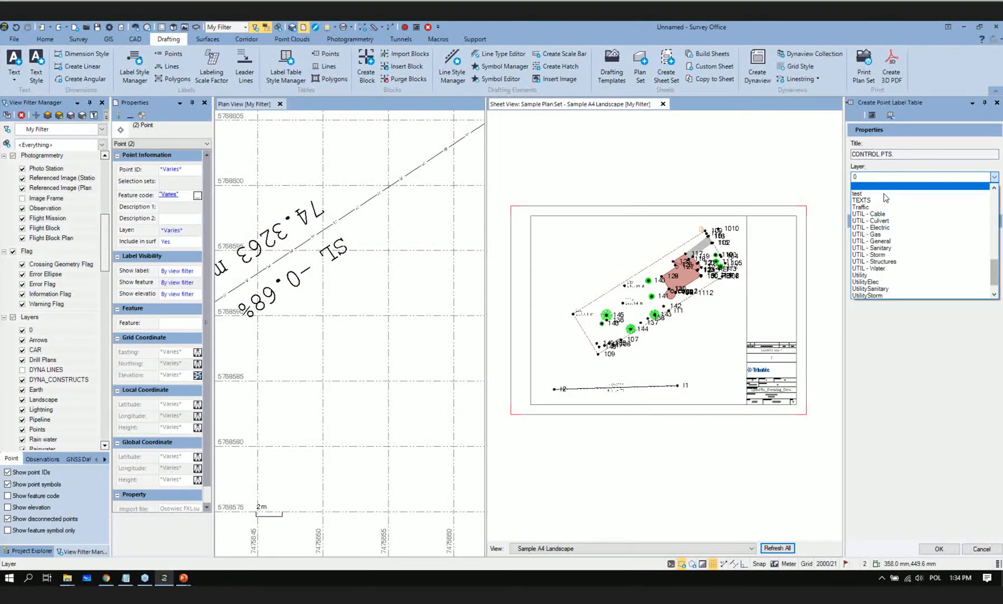
left_click(884, 199)
left_click(897, 202)
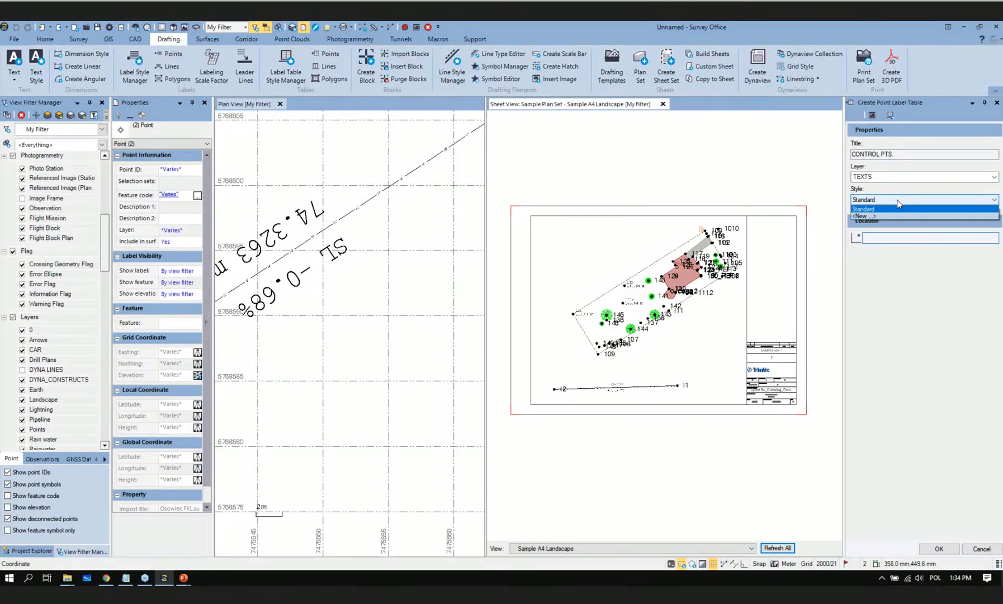
left_click(887, 215)
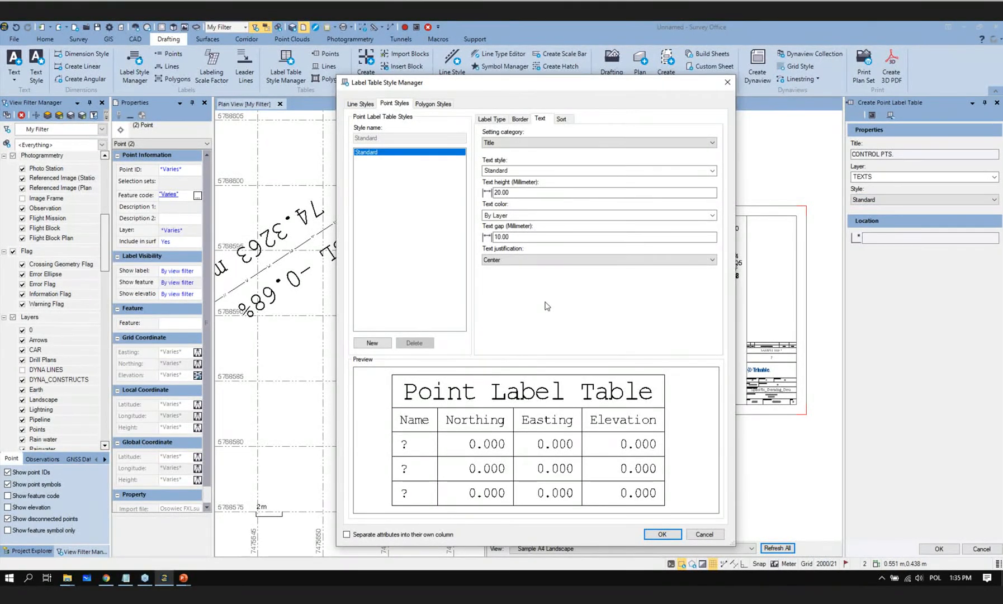
Step: Move the Easting column ahead of Northing in the Standard point label table style
left_click(540, 216)
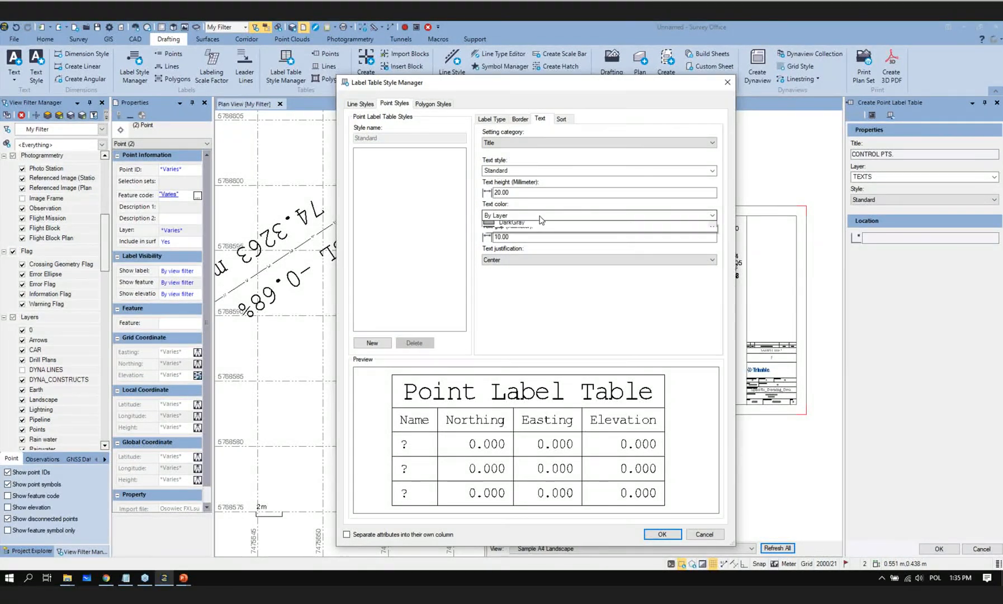
left_click(540, 218)
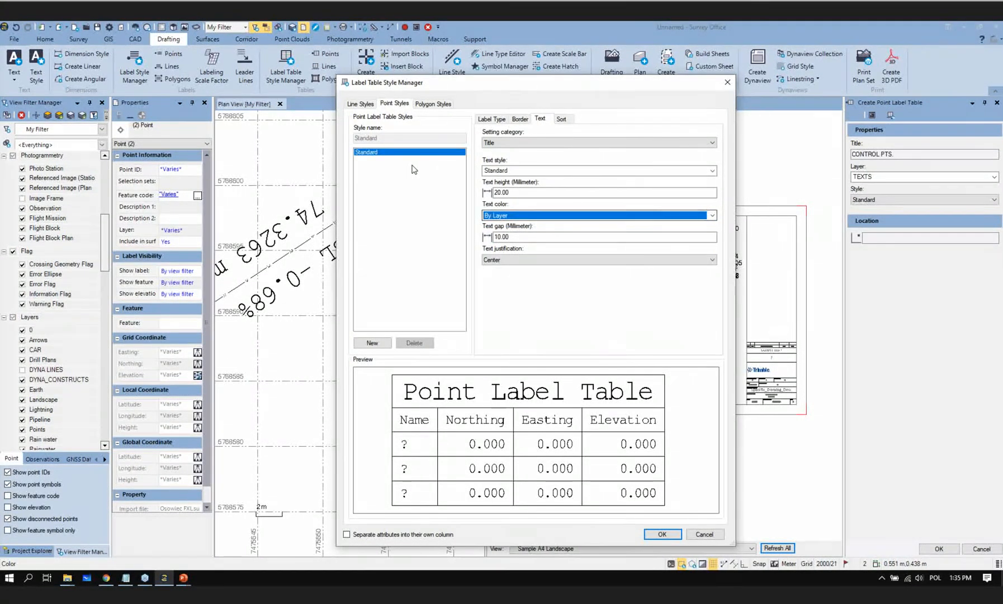
left_click(488, 120)
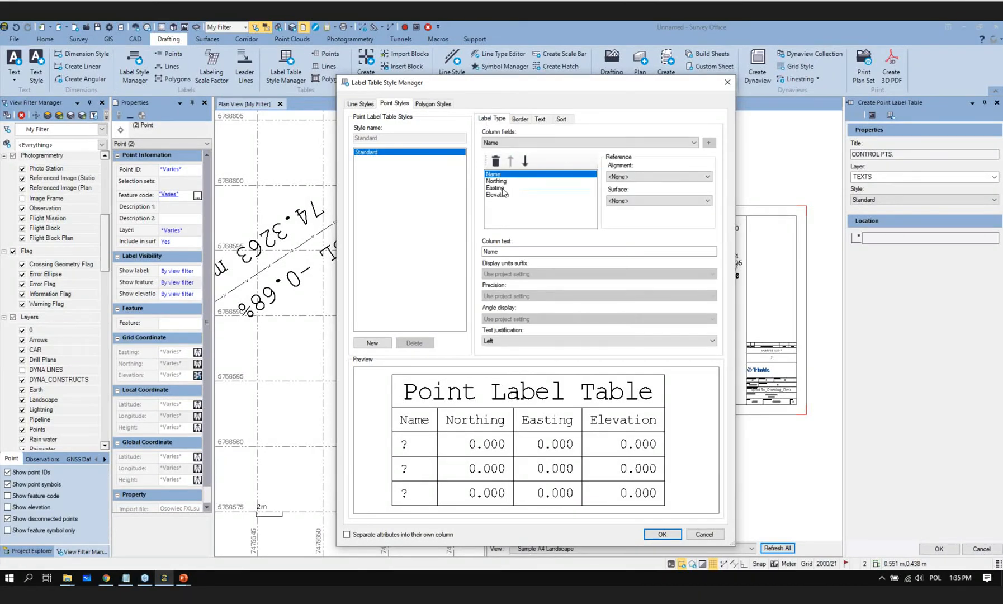
left_click(495, 188)
left_click(510, 161)
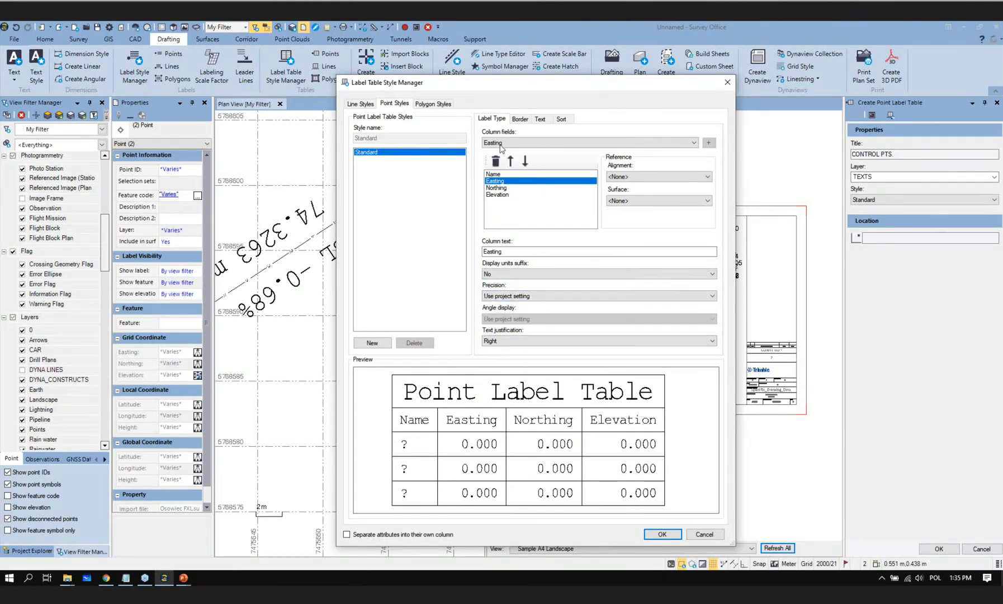
Step: Review the title text settings of the Standard point label table style and the text style manager behind the new style option
left_click(520, 119)
left_click(540, 119)
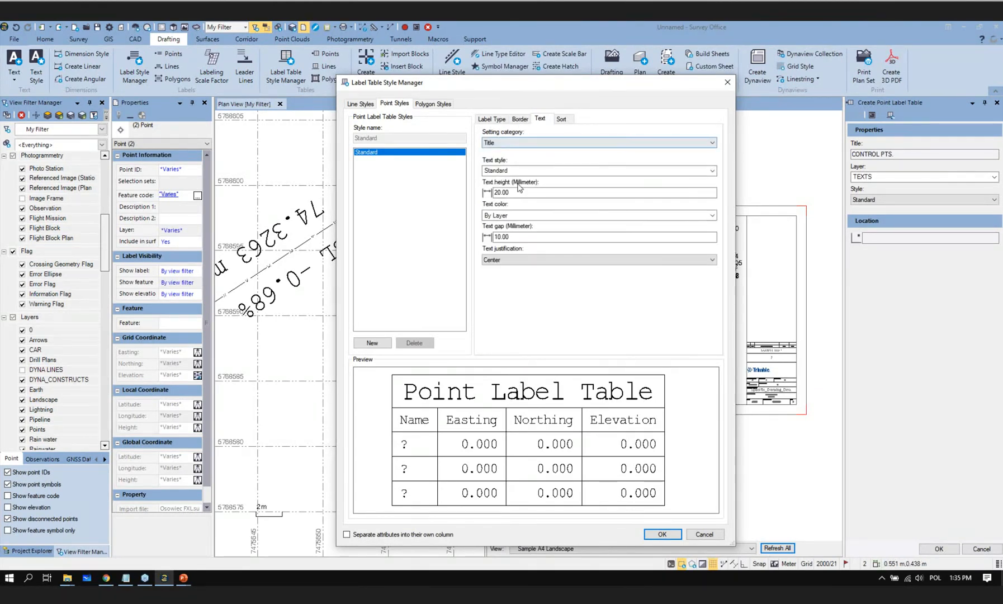
left_click(703, 171)
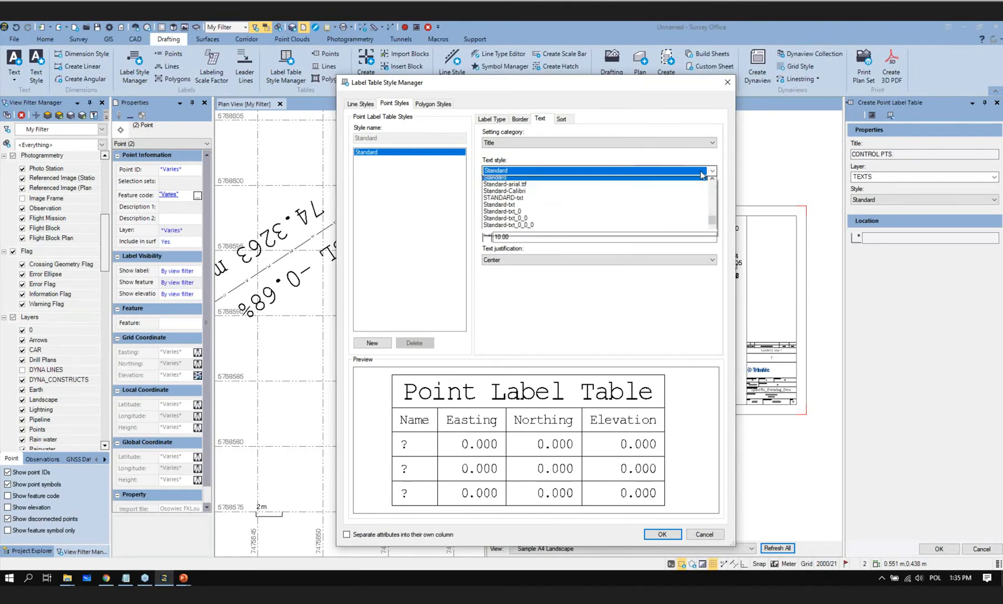
scroll(613, 224, "down", 1)
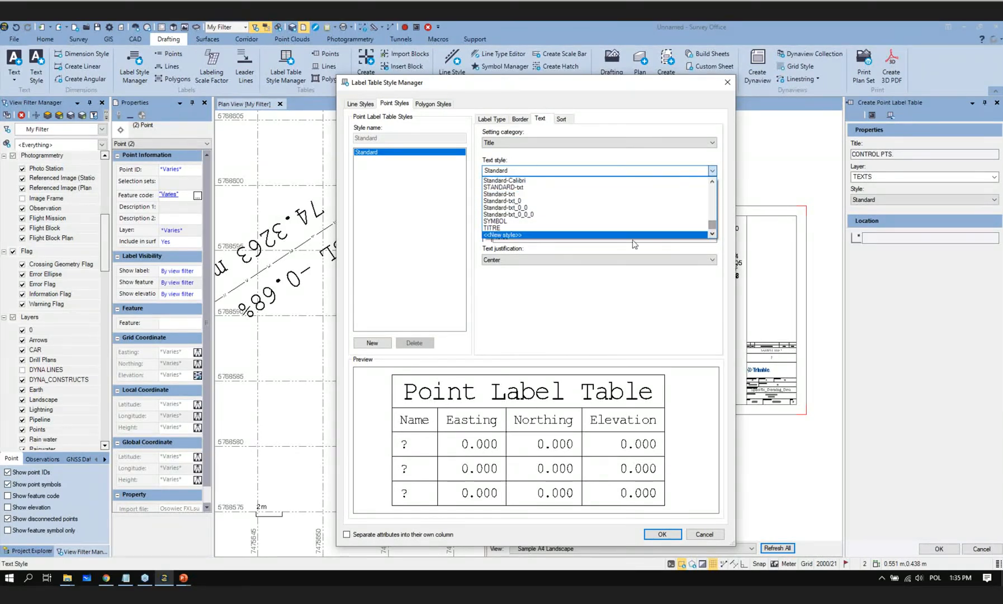
left_click(614, 235)
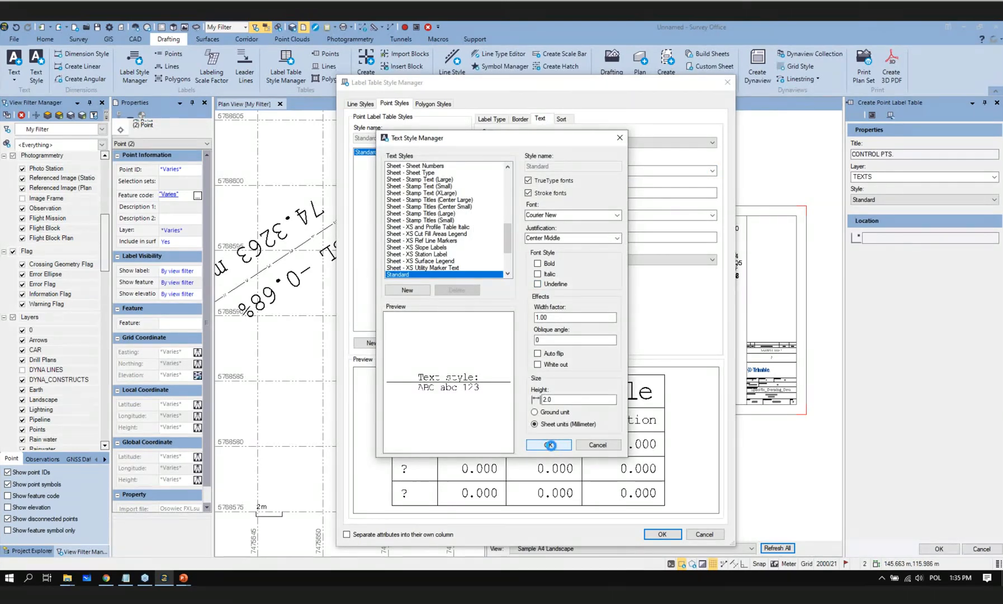
left_click(550, 445)
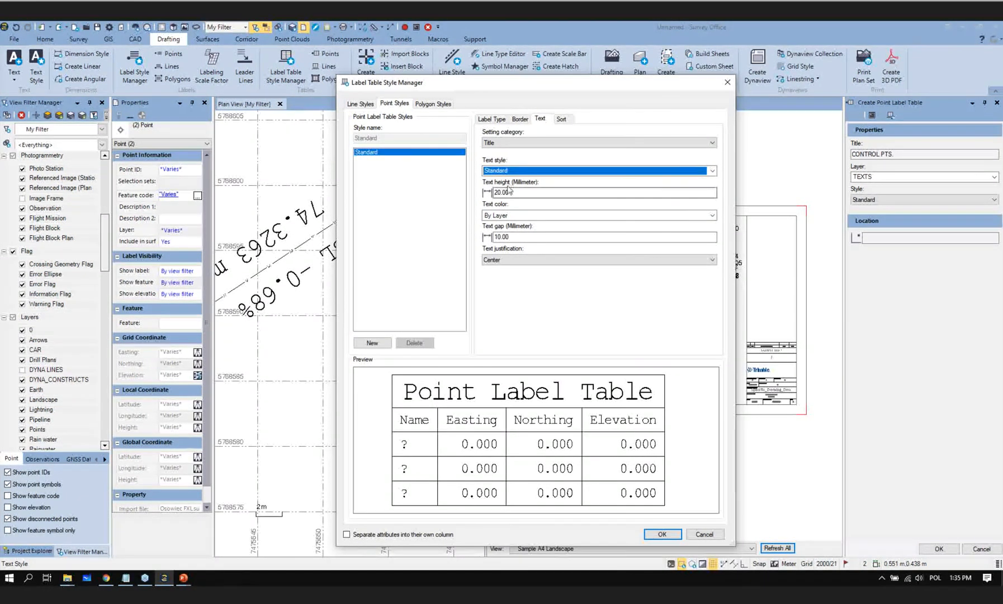
Step: Set the title text style of the Standard point label table style to Arial and confirm the style changes
left_click(709, 171)
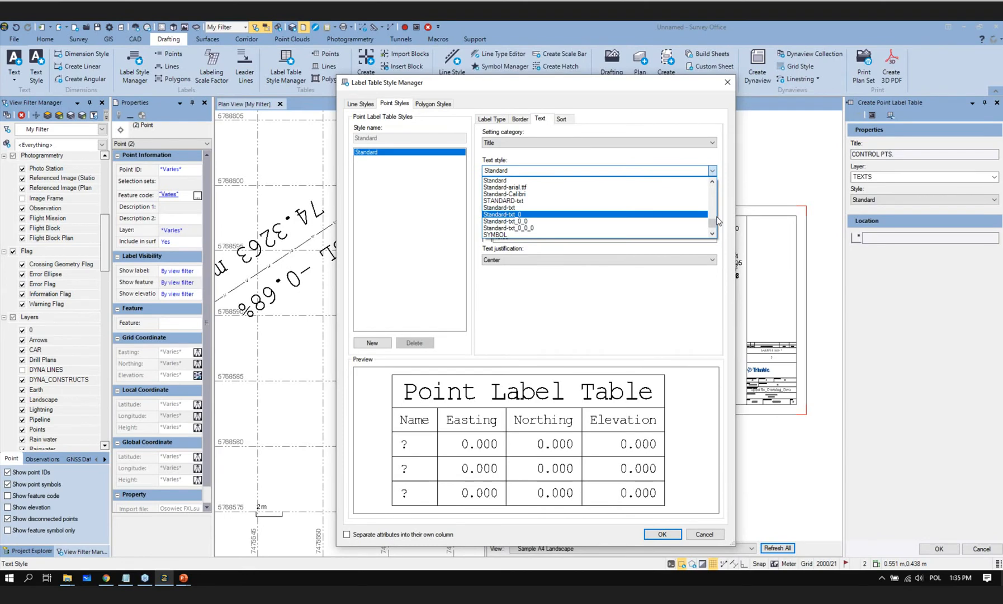
left_click_drag(713, 224, 714, 190)
left_click(548, 201)
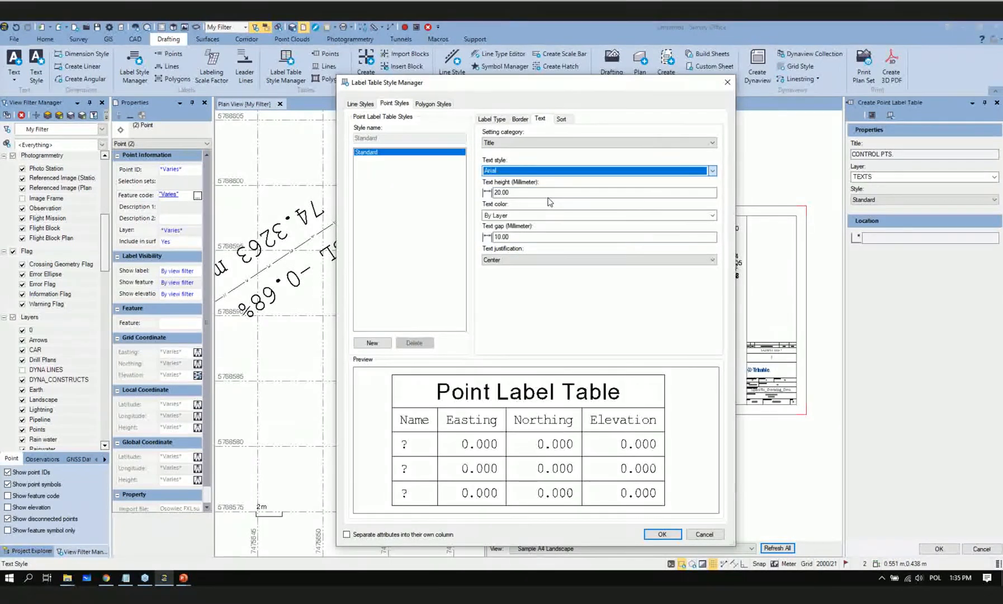
left_click(529, 194)
double_click(529, 194)
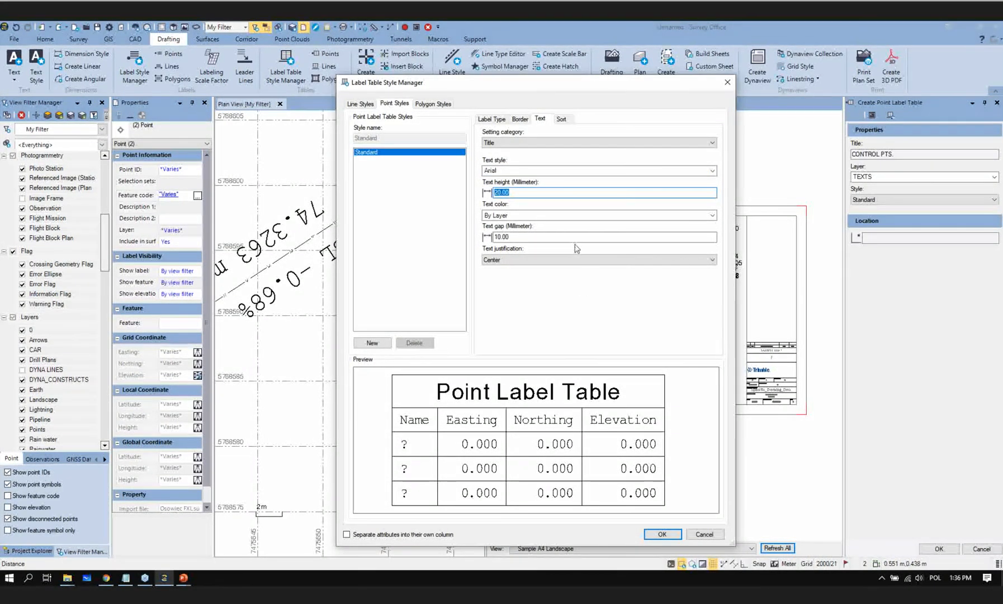
left_click(662, 534)
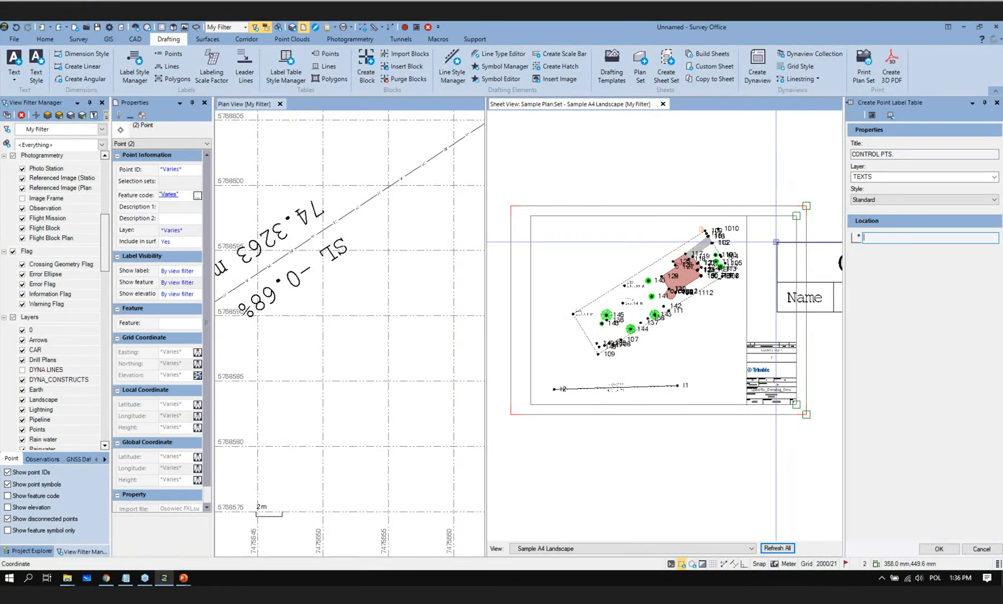
Step: Place the CONTROL PTS. table at the upper-left corner of the title block column in the A4 landscape sheet
scroll(632, 242, "down", 2)
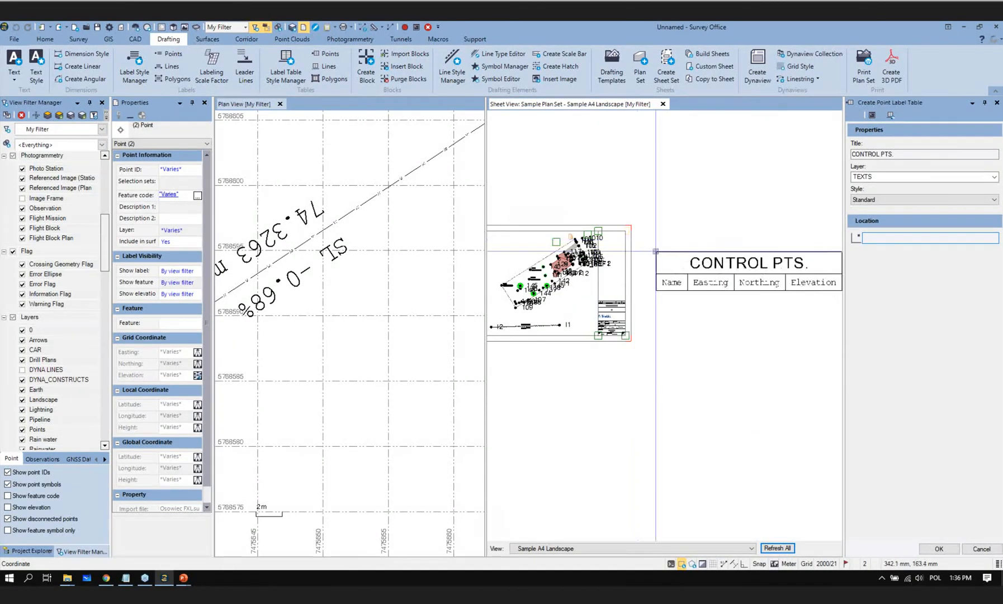
scroll(591, 247, "up", 4)
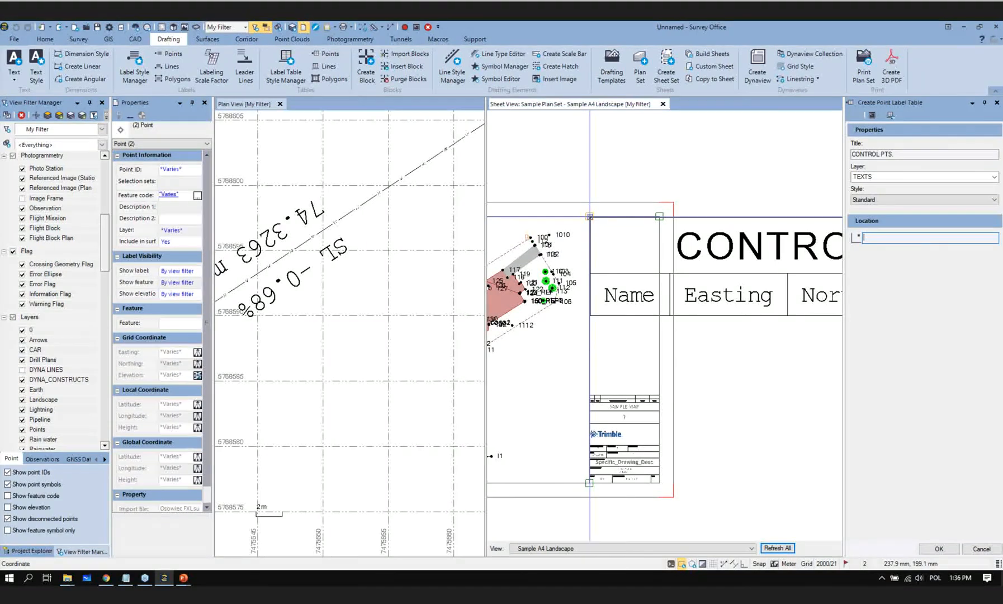
left_click(589, 217)
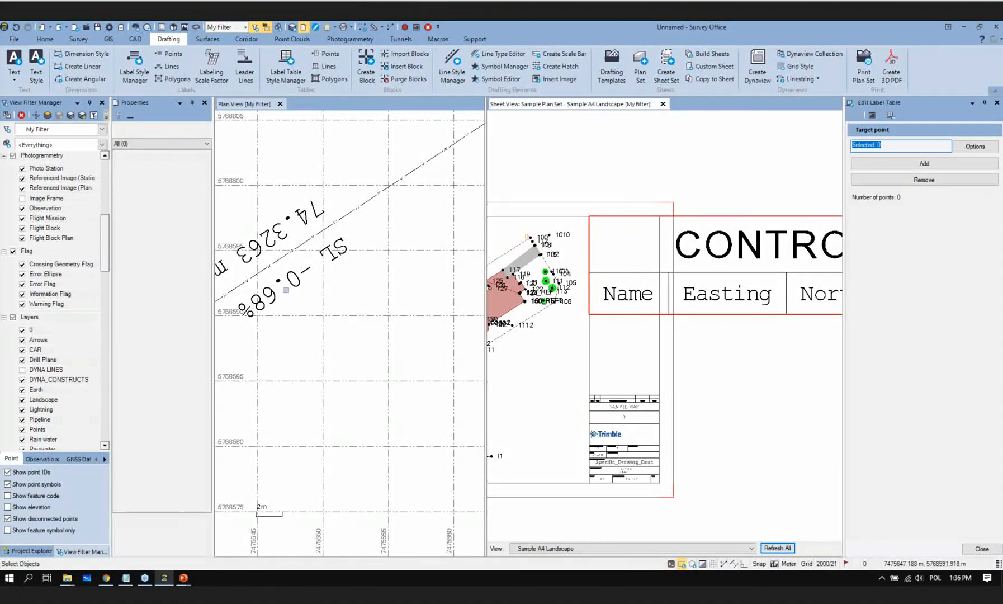
scroll(286, 289, "down", 8)
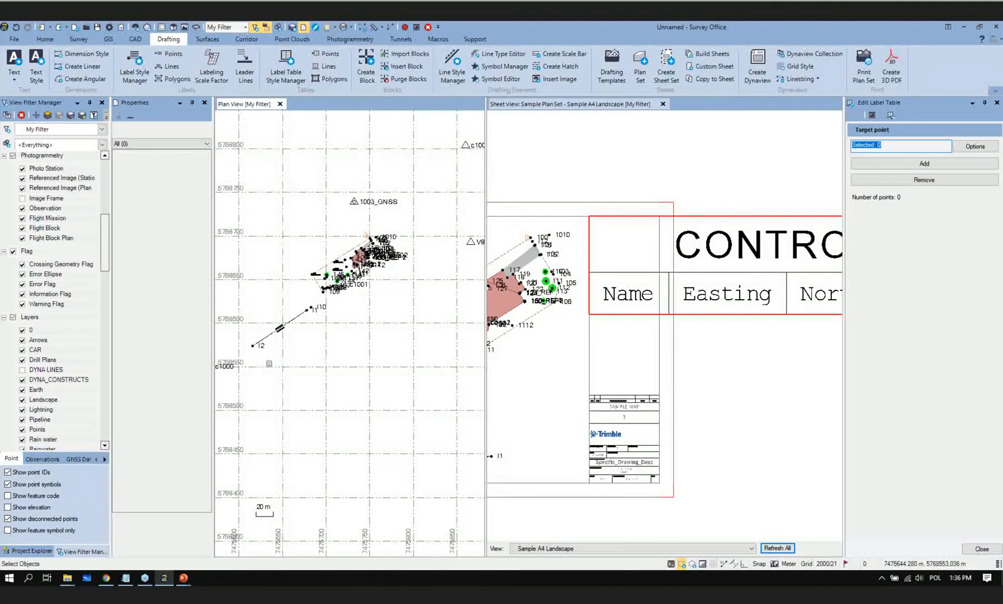
middle_click_drag(310, 377, 357, 365)
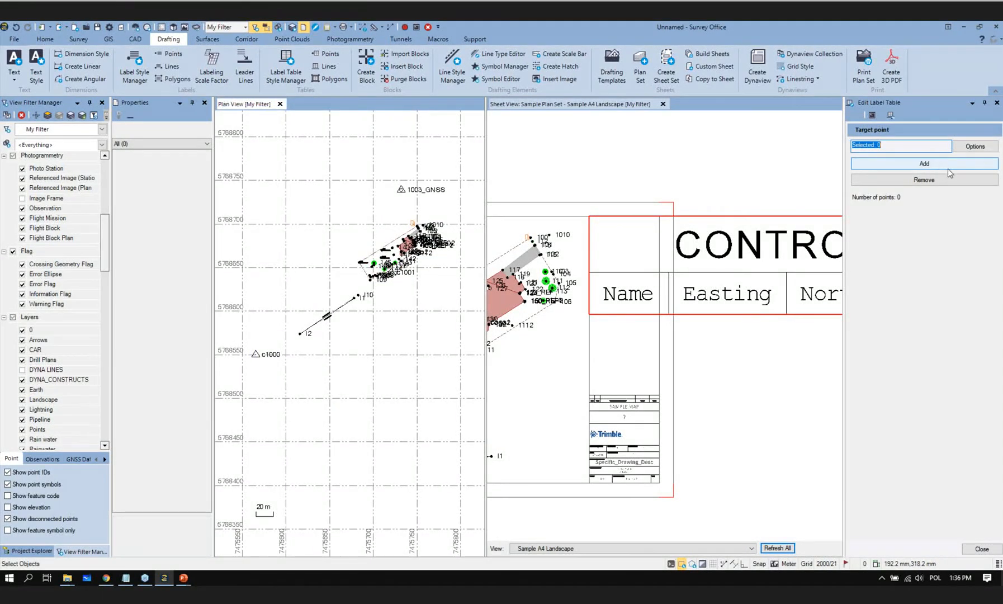
left_click(968, 149)
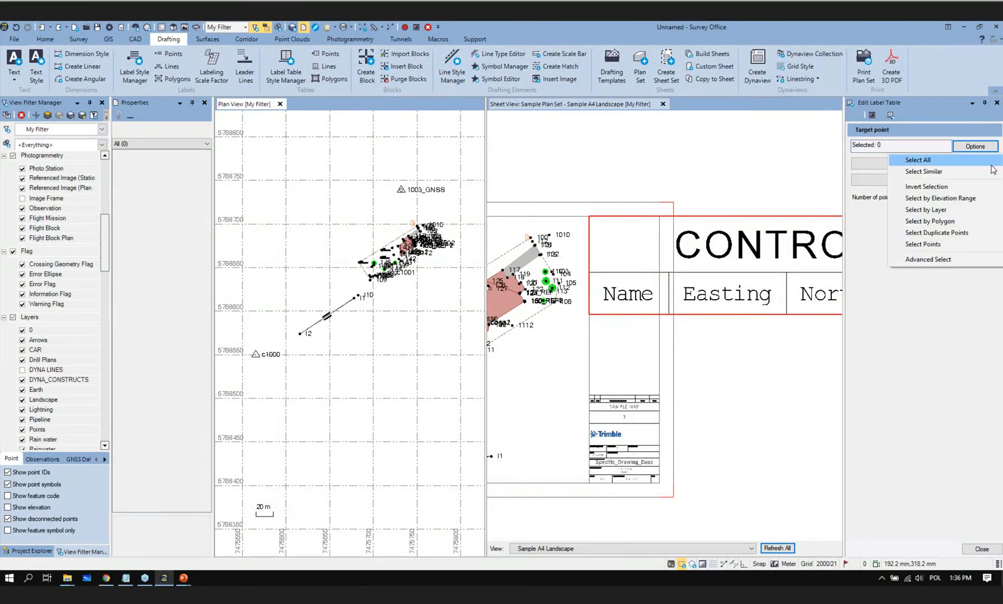
left_click(939, 259)
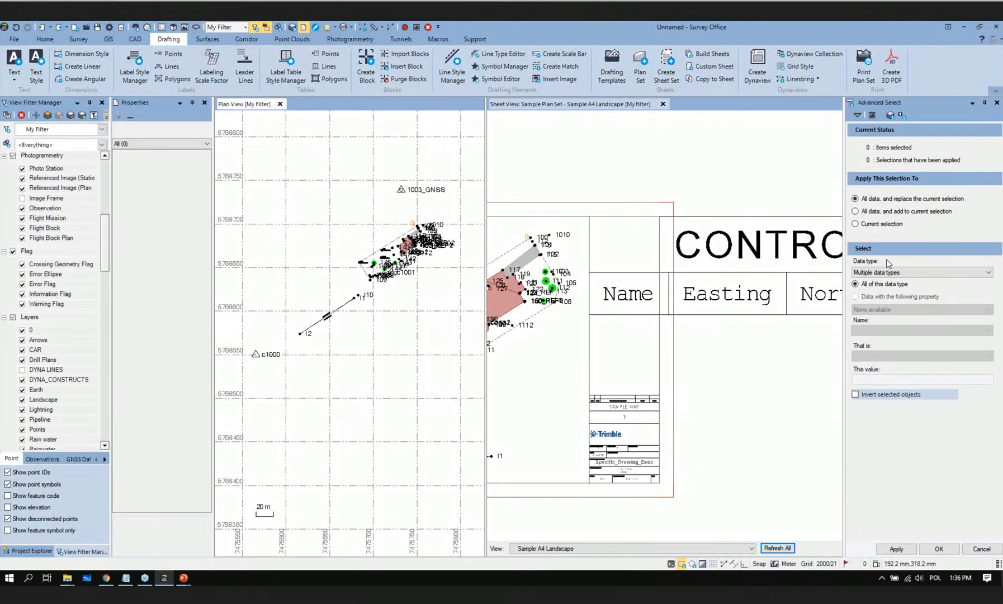
left_click(892, 273)
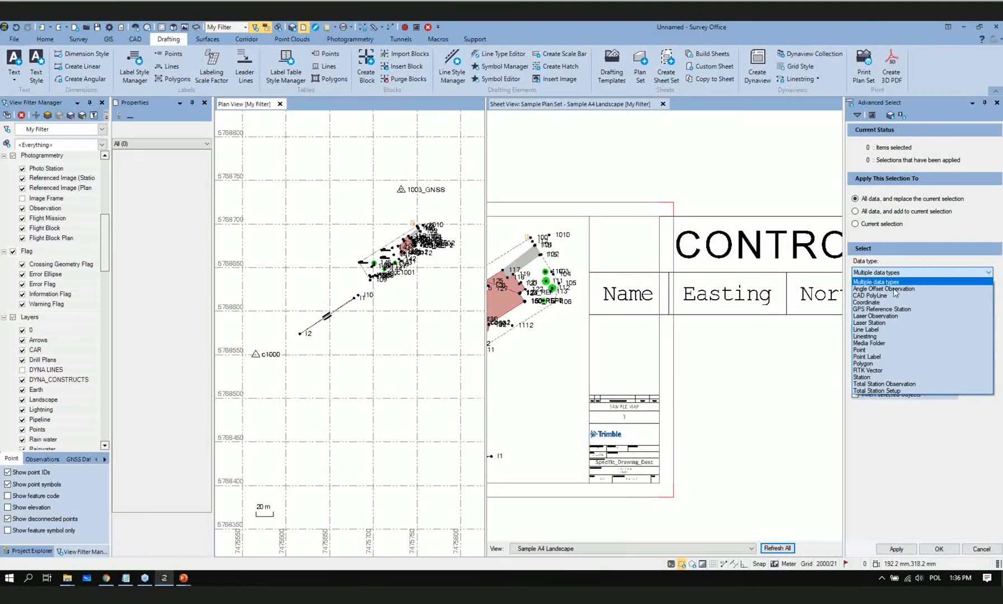
left_click(915, 454)
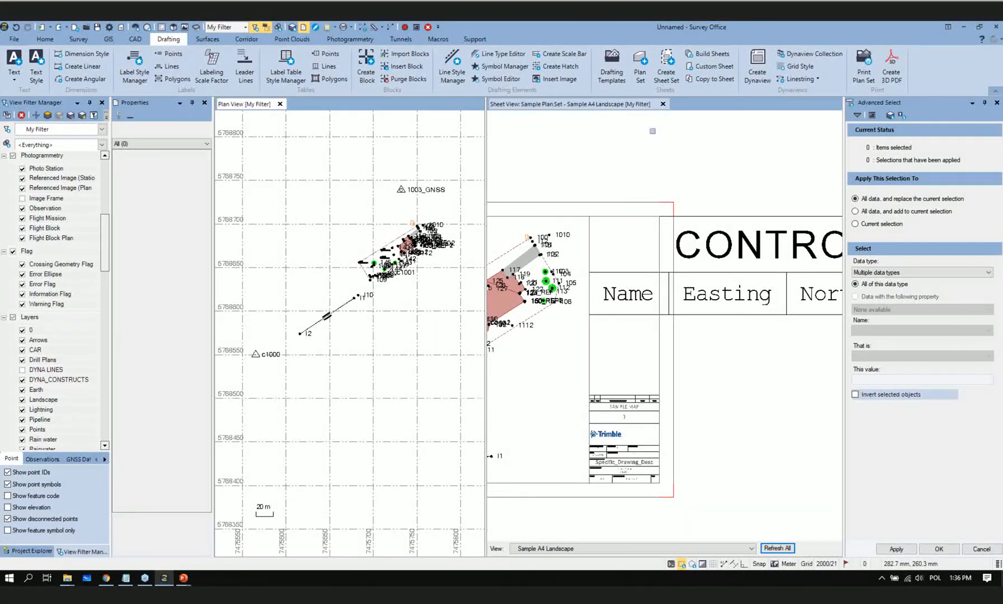
left_click(998, 103)
Step: Select the control points c1000, 1003_GNSS, V858 and c1004 in the plan view
scroll(270, 357, "down", 1)
left_click(268, 358)
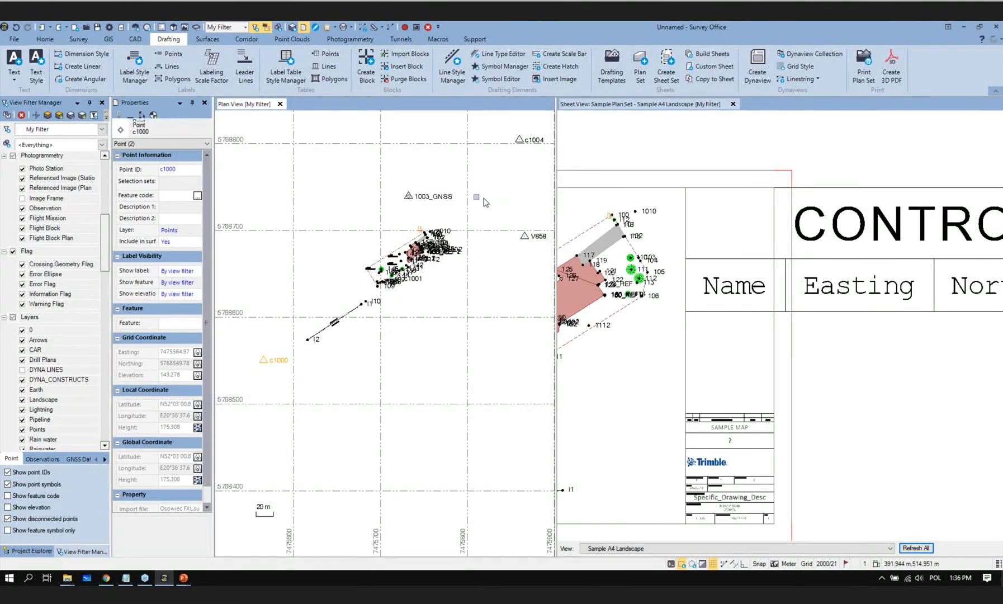
left_click(409, 195)
left_click(525, 235)
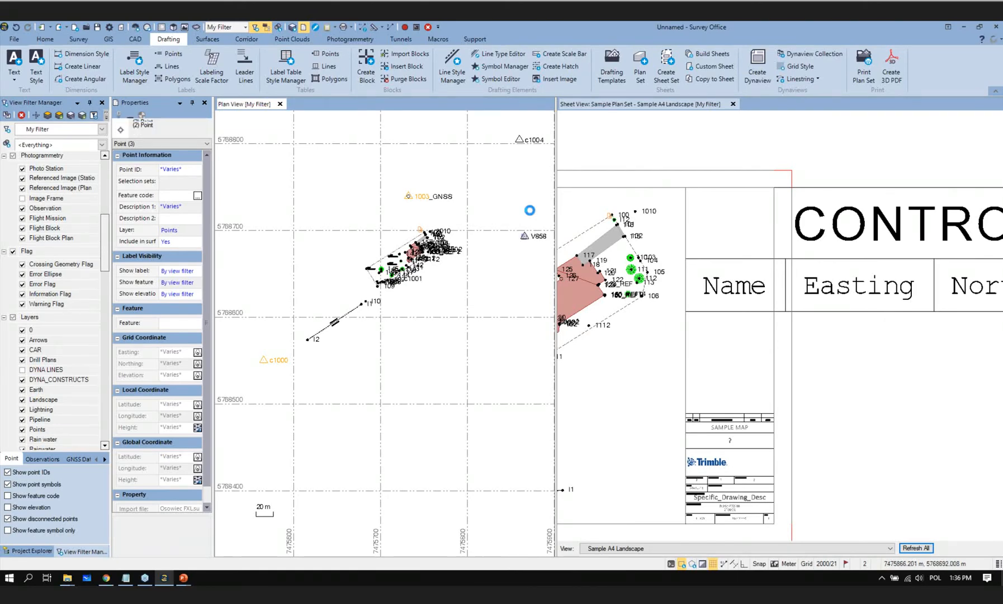
left_click(521, 139)
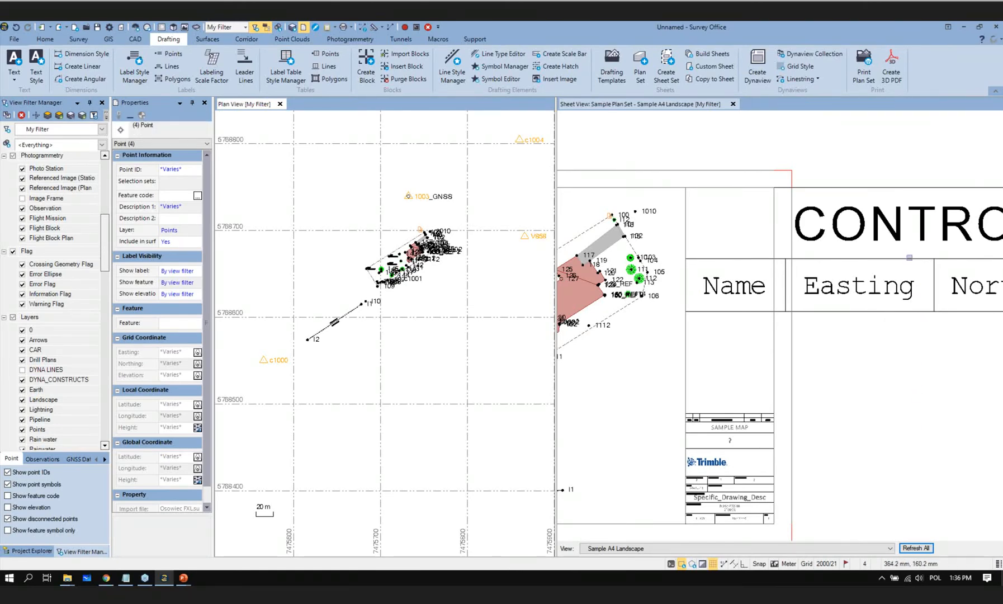
Step: Create another Standard point label table titled CONTROL PTS. on the TEXTS layer and place it below the sheet frame
scroll(909, 252, "down", 3)
scroll(908, 251, "down", 1)
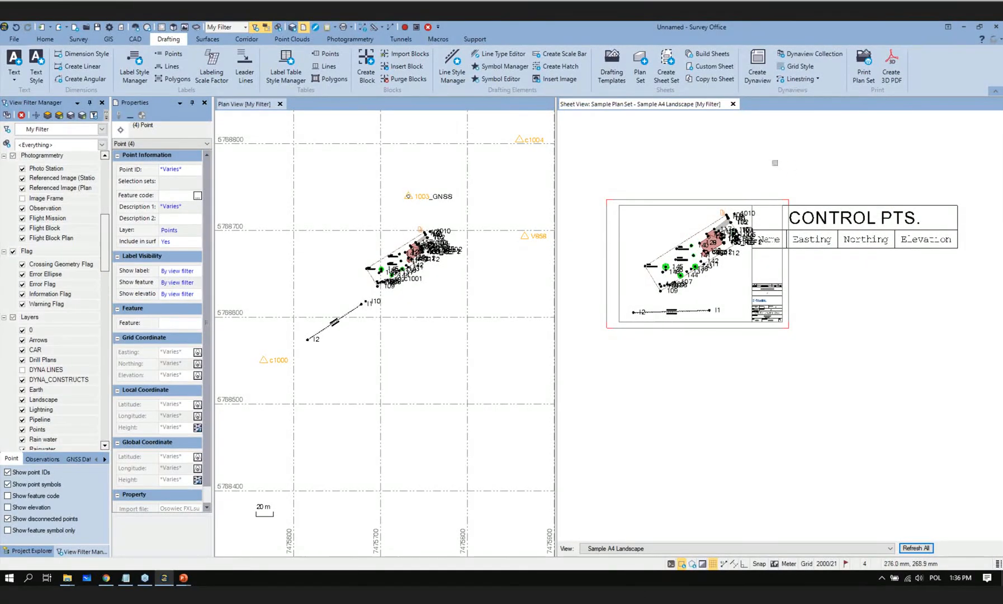
left_click(322, 55)
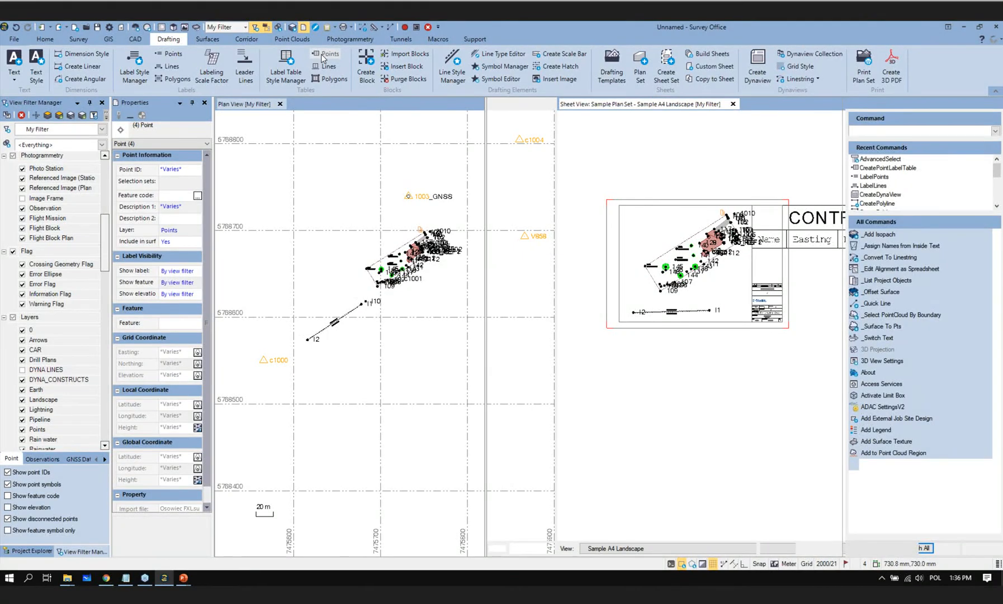
left_click(881, 238)
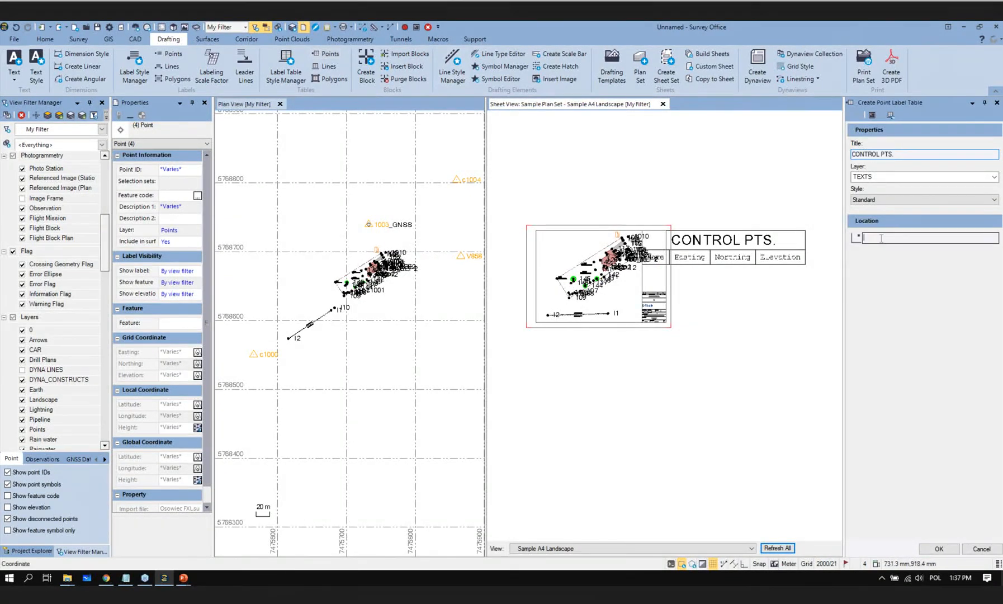
left_click(579, 386)
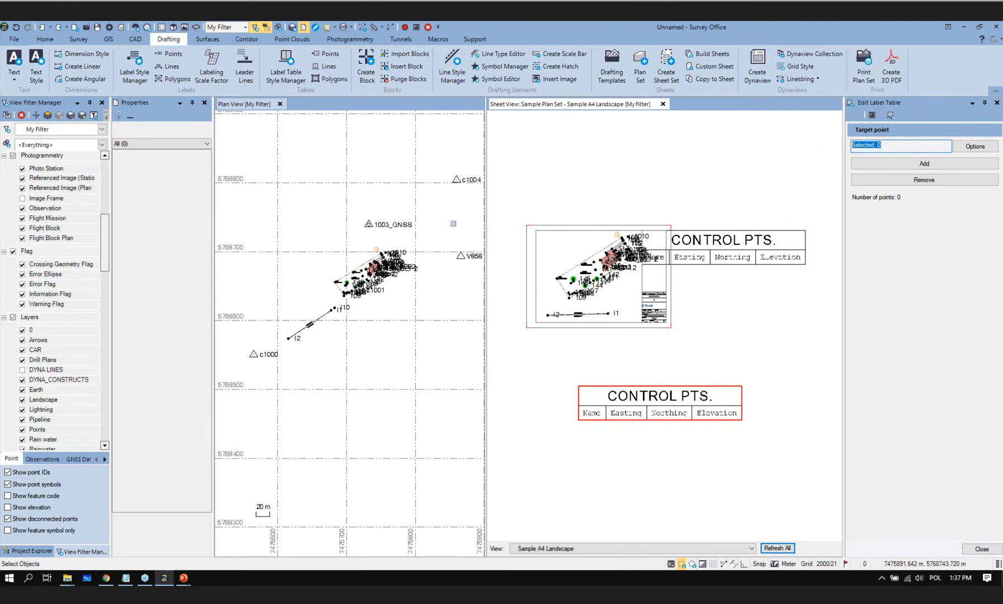
Step: Add the control points c1000, V858, 1003_GNSS and c1004 to the new label table and finish editing it
left_click(252, 353)
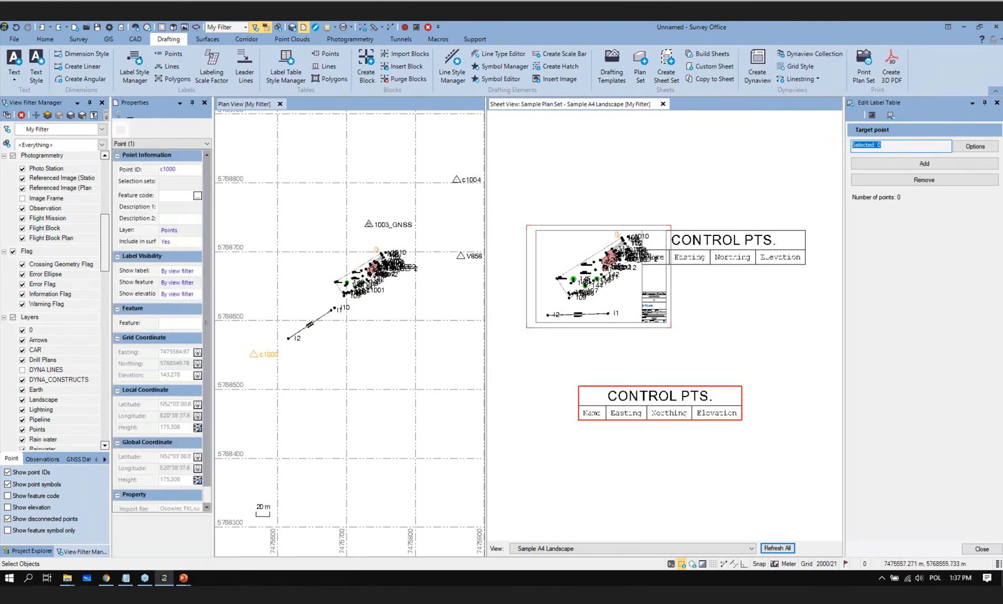
left_click(460, 255)
left_click(422, 236)
left_click(430, 244)
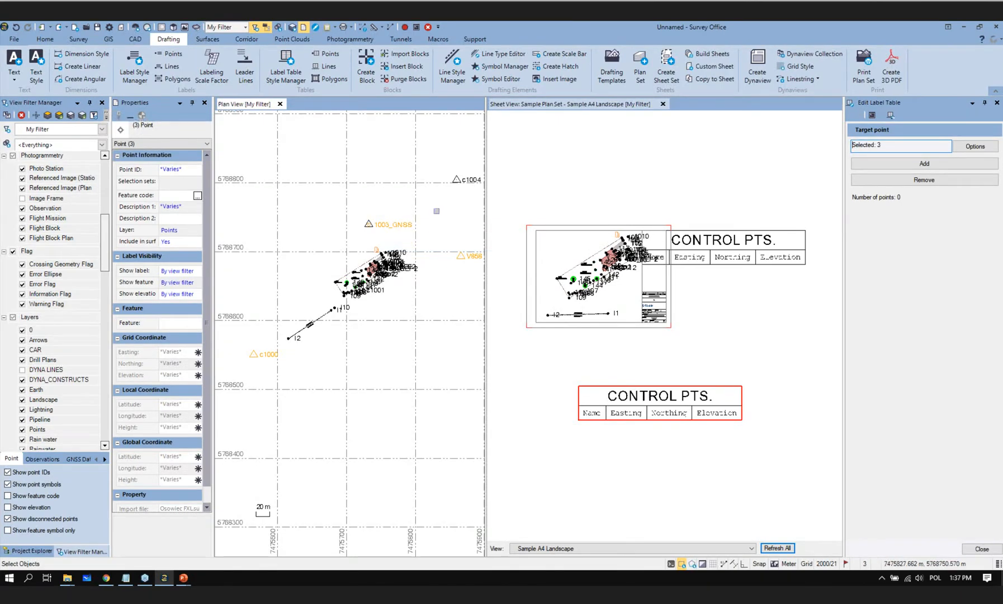
left_click(459, 180)
left_click(912, 166)
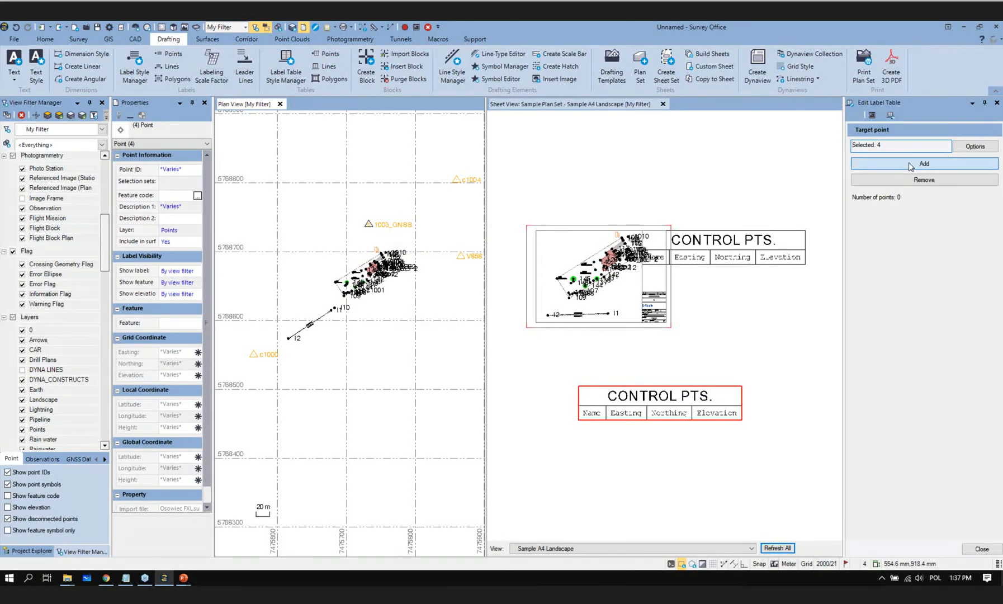
left_click(981, 548)
Step: Delete the empty CONTROL PTS. table that overlaps the title block column
left_click(859, 205)
right_click(859, 205)
left_click(865, 255)
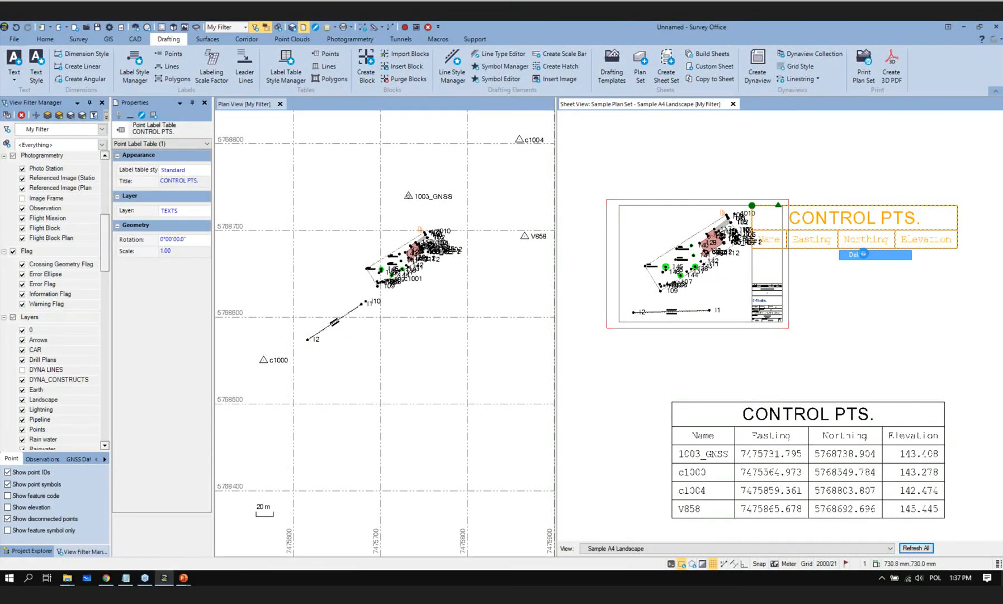
Step: Move the filled CONTROL PTS. table by its insertion point to the upper-left corner of the title block column
left_click(813, 402)
left_click_drag(816, 402, 870, 244)
left_click_drag(891, 403, 919, 325)
left_click(802, 402)
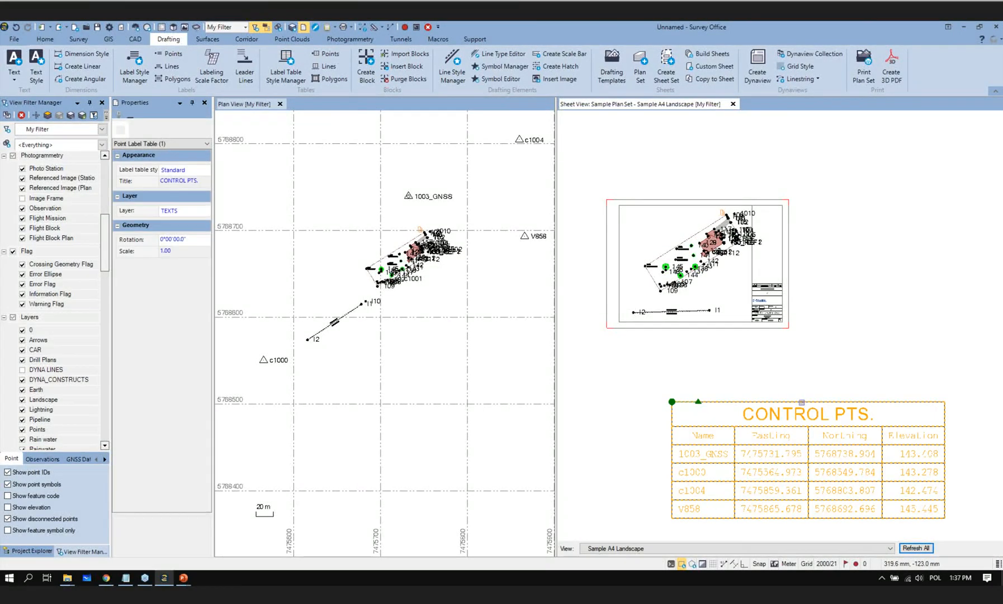
left_click(673, 401)
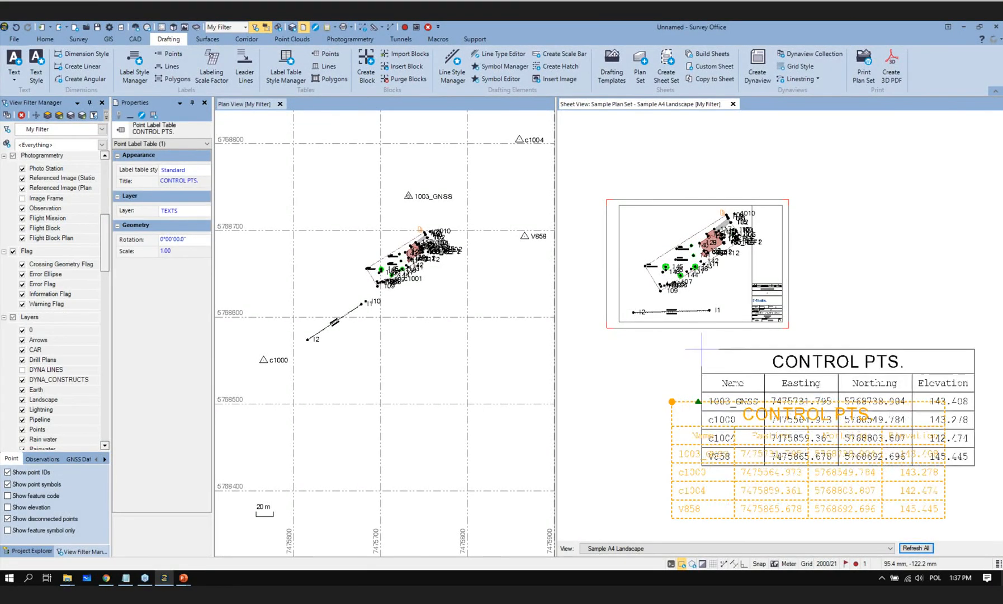
left_click(755, 205)
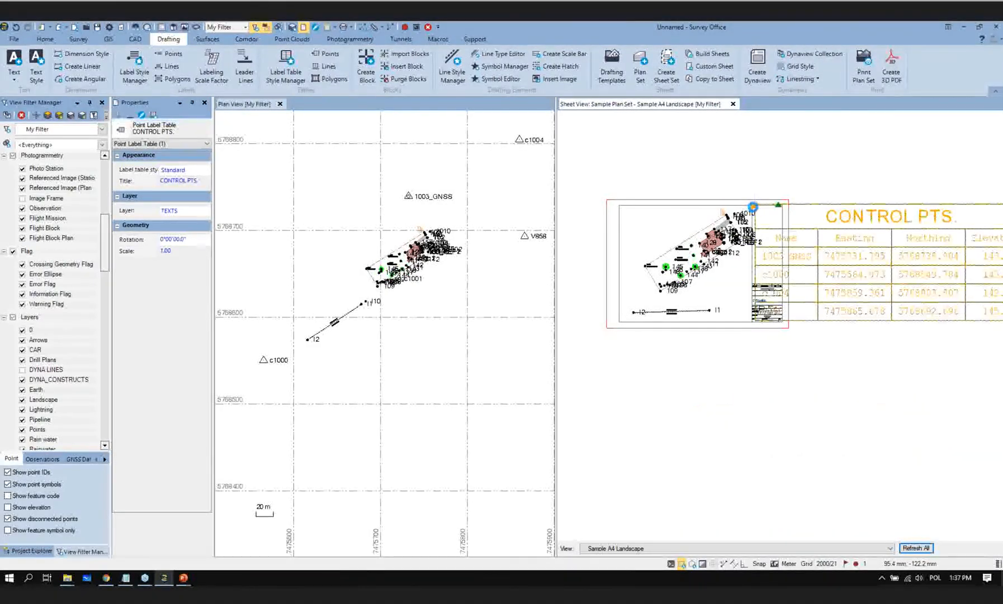
Step: Set the scale of the CONTROL PTS. table to 0.1
scroll(851, 261, "up", 2)
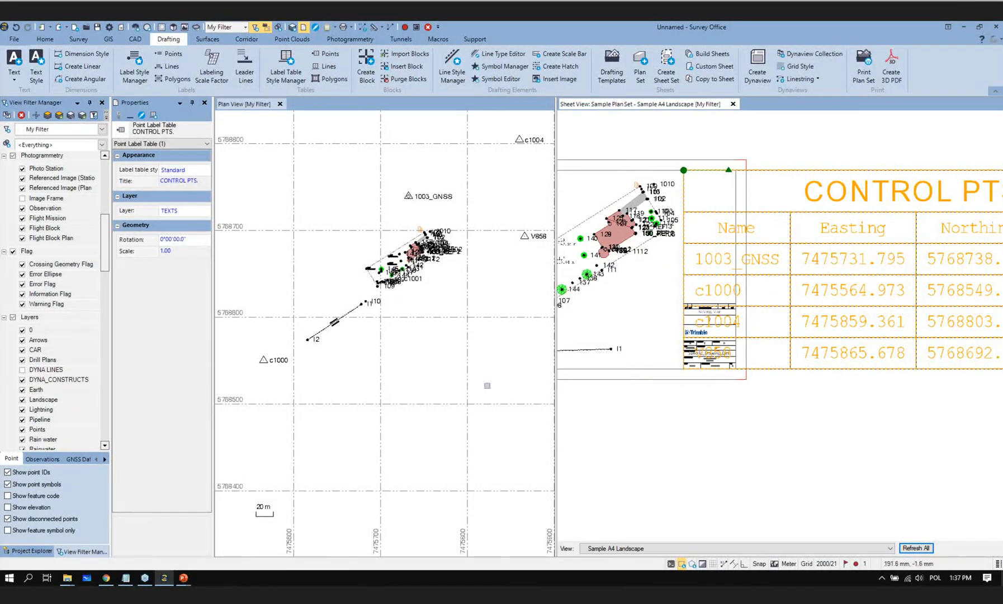
scroll(849, 439, "down", 3)
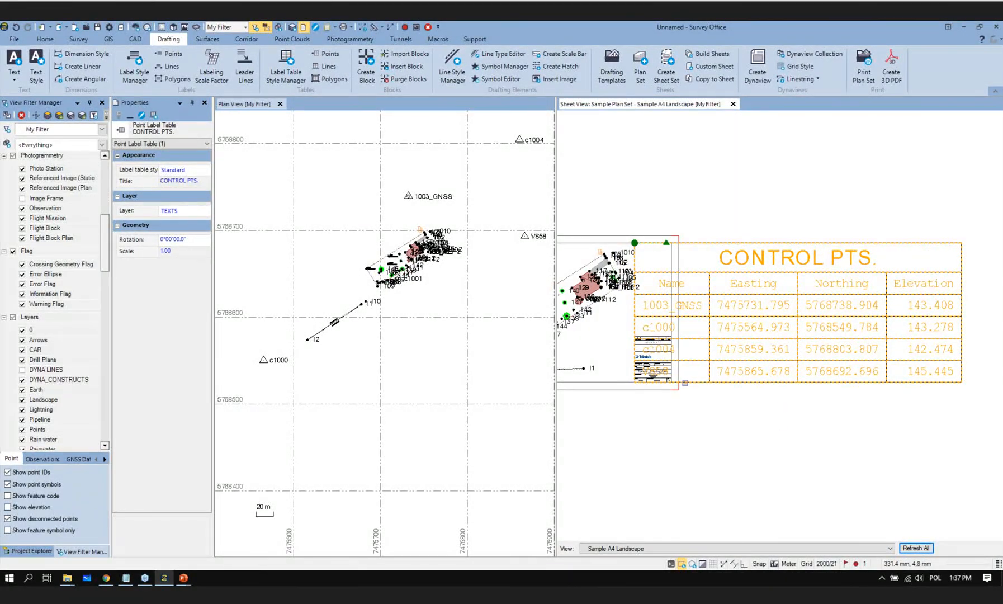
left_click(185, 252)
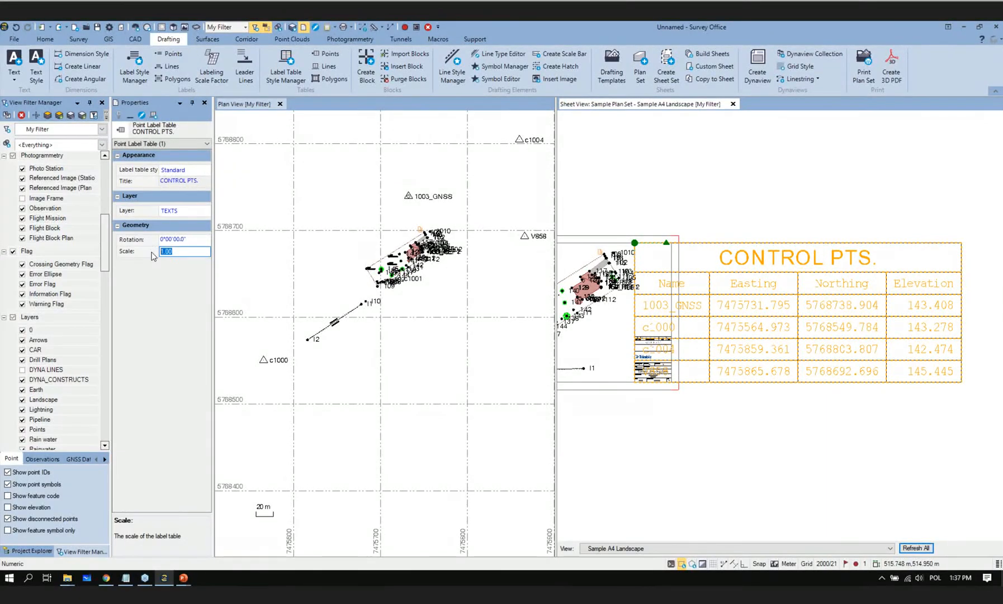
type("0.1")
key("Return")
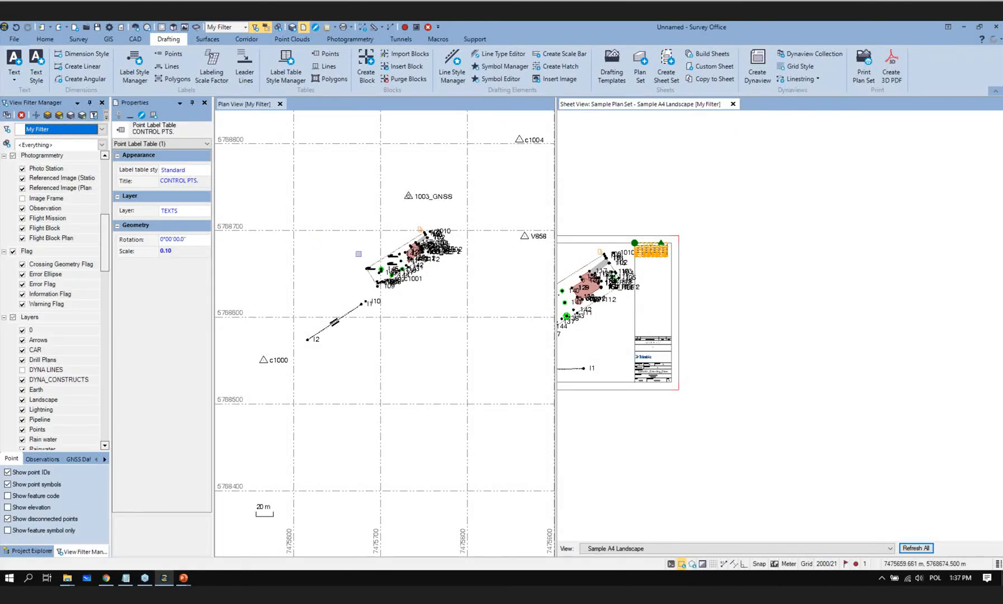
Step: Move the CONTROL PTS. table down the title block column to just above the revision rows and check its fit
scroll(684, 258, "up", 3)
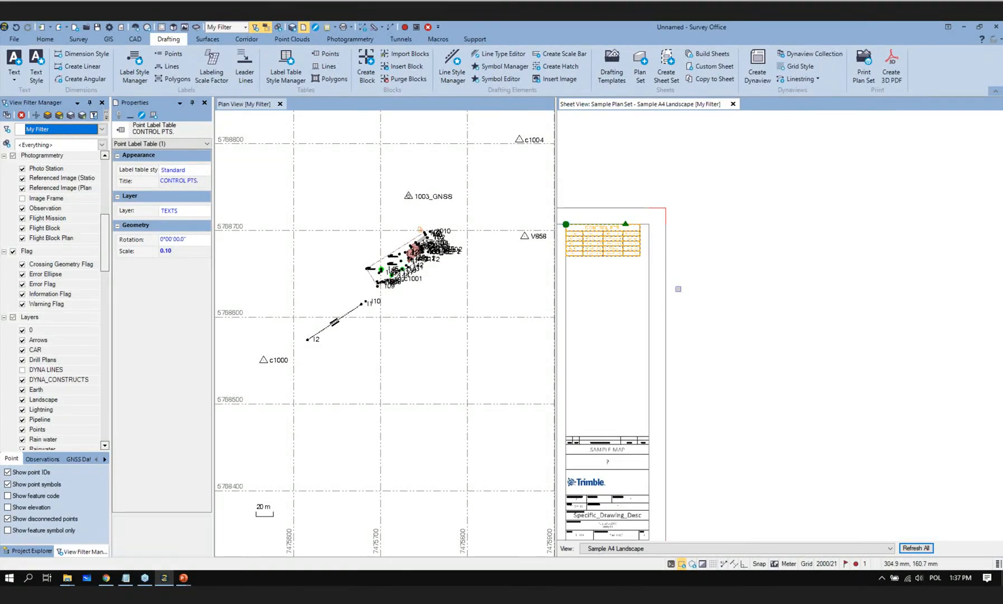
scroll(688, 289, "down", 1)
left_click_drag(579, 231, 583, 387)
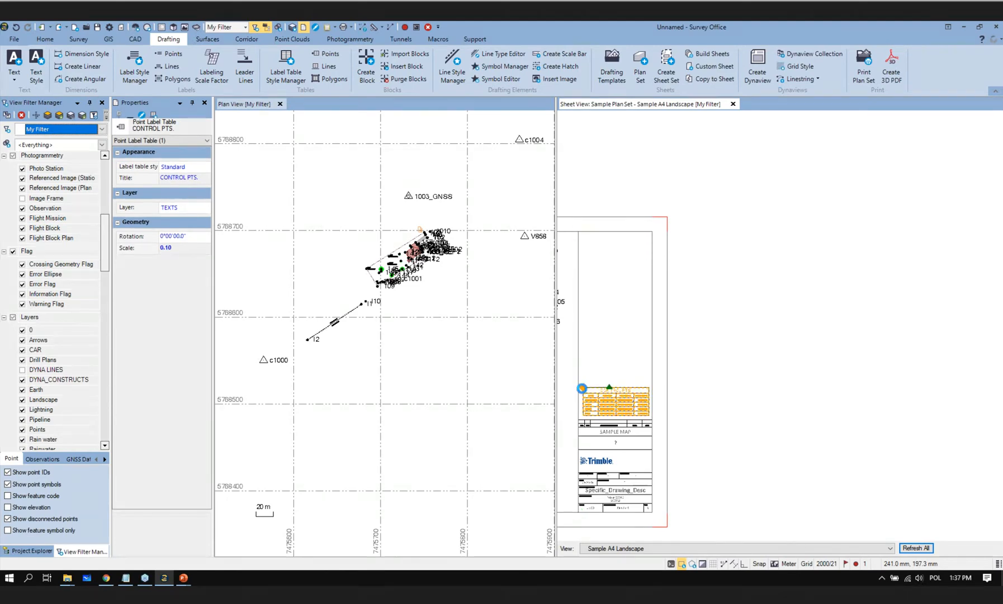
scroll(584, 388, "up", 3)
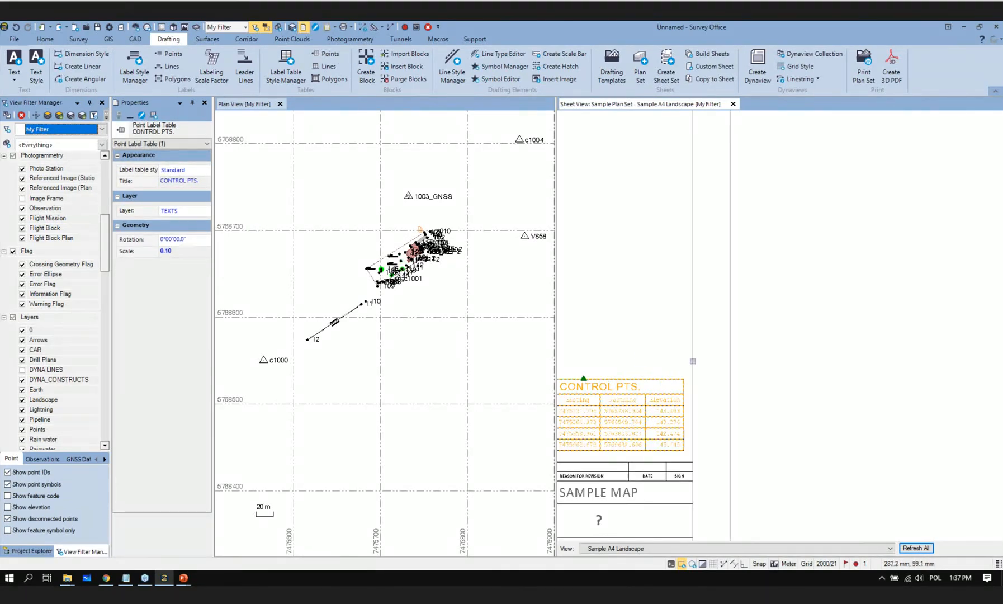
scroll(711, 384, "down", 5)
middle_click_drag(714, 394, 875, 281)
scroll(855, 281, "up", 2)
scroll(855, 281, "up", 4)
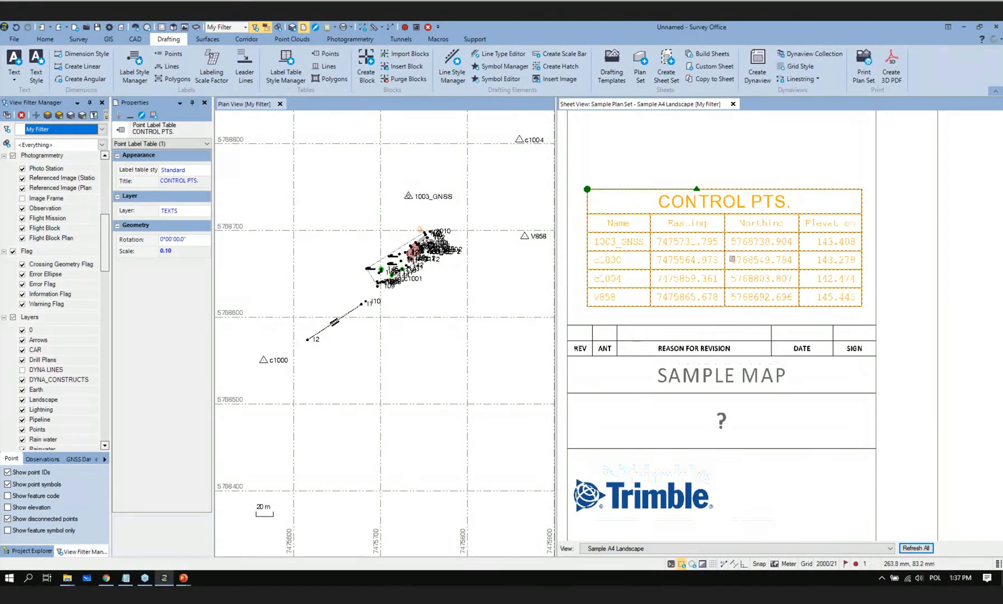
Step: Deselect the table and turn off the display of point IDs in My Filter
scroll(727, 259, "down", 5)
scroll(727, 259, "down", 3)
left_click(842, 279)
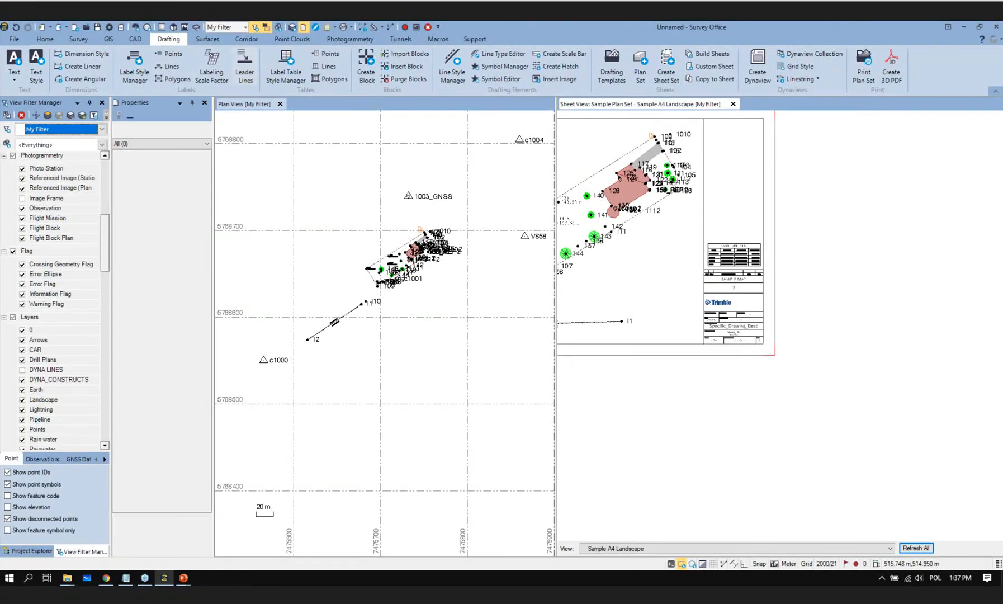
left_click(8, 472)
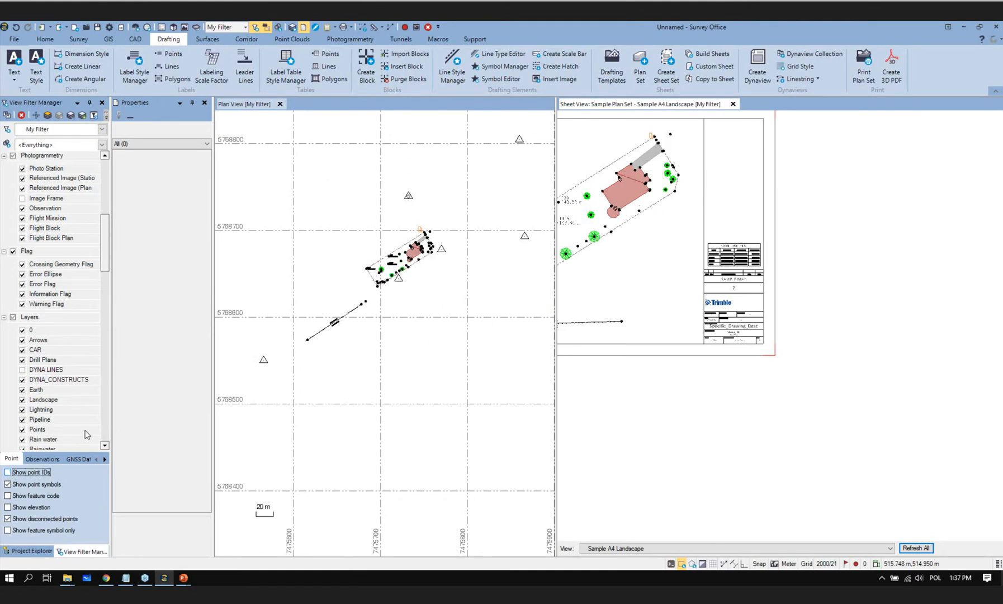
middle_click_drag(659, 285, 811, 374)
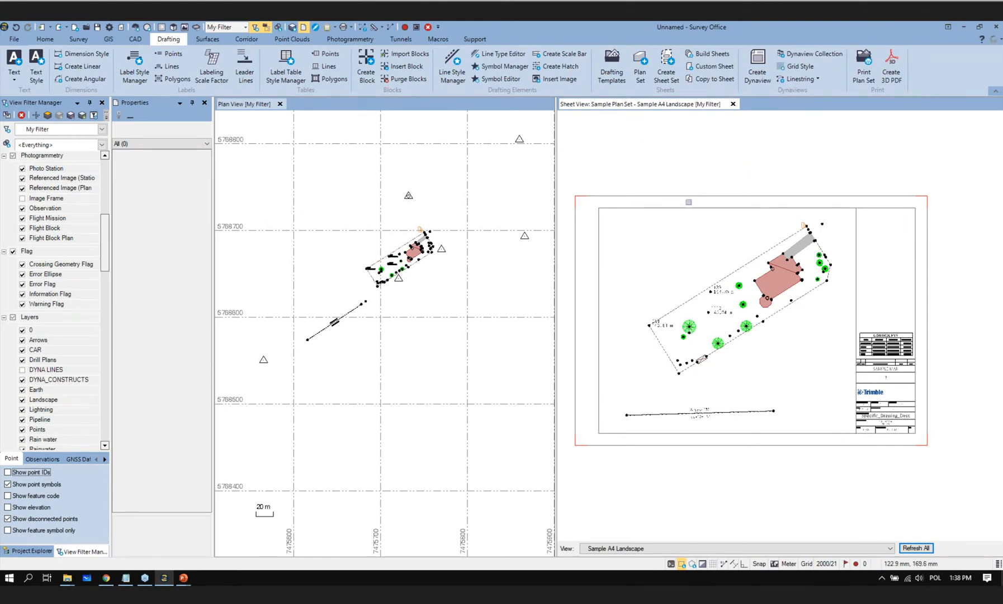
Step: Import the Trimble block files North Arrows, Scale Bars Meters and Symbols
left_click(401, 54)
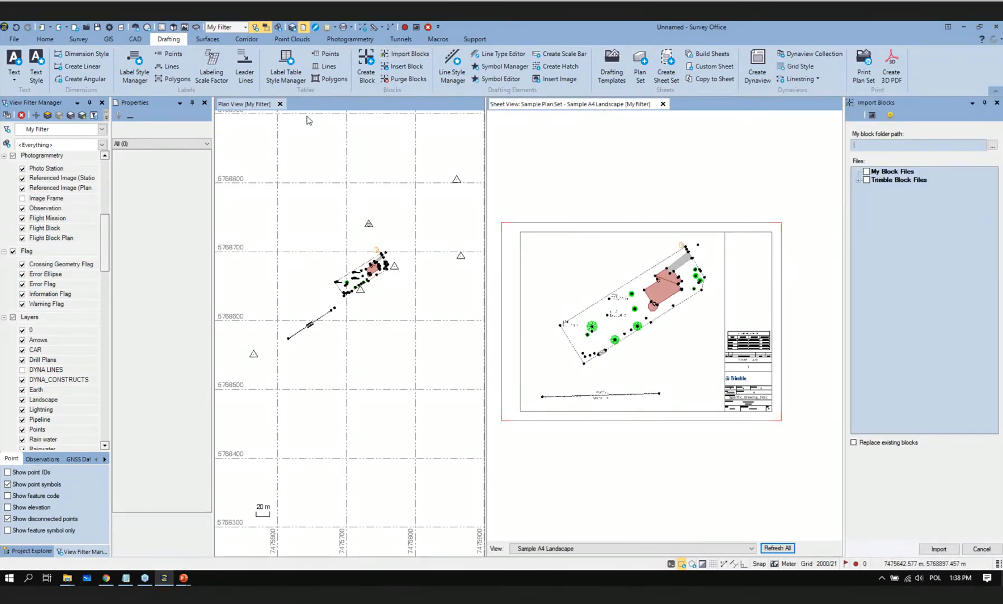
left_click(859, 180)
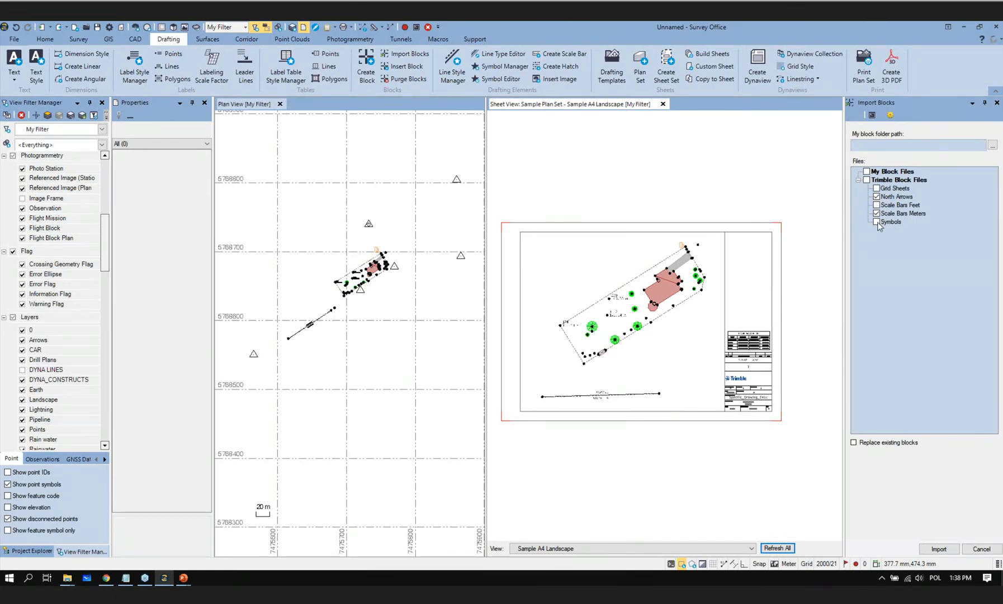
left_click(939, 549)
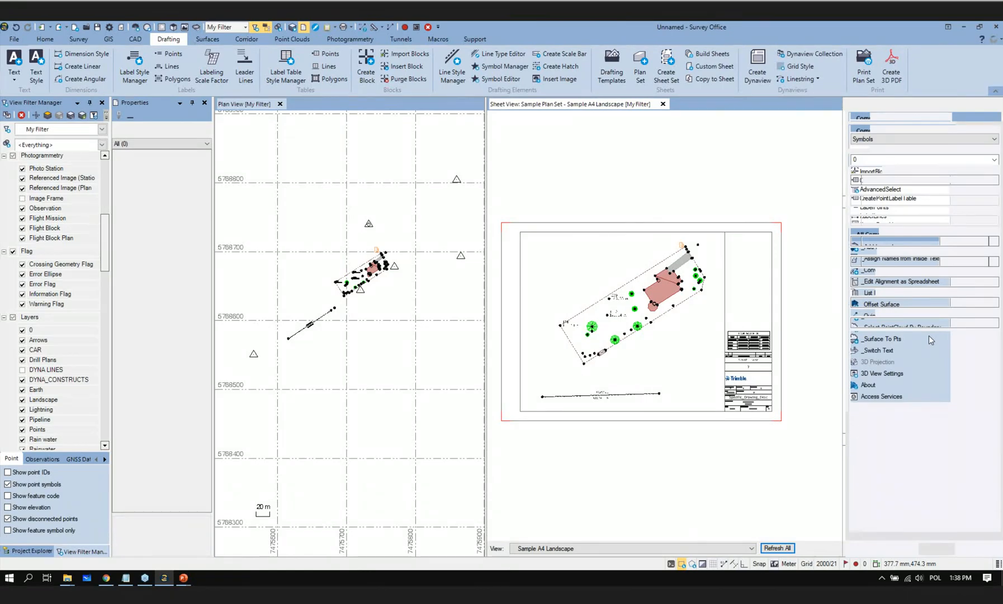
Step: Choose the tree 2 block and locate it in the plan view on the survey point beside the large tree near the boundary
left_click(895, 139)
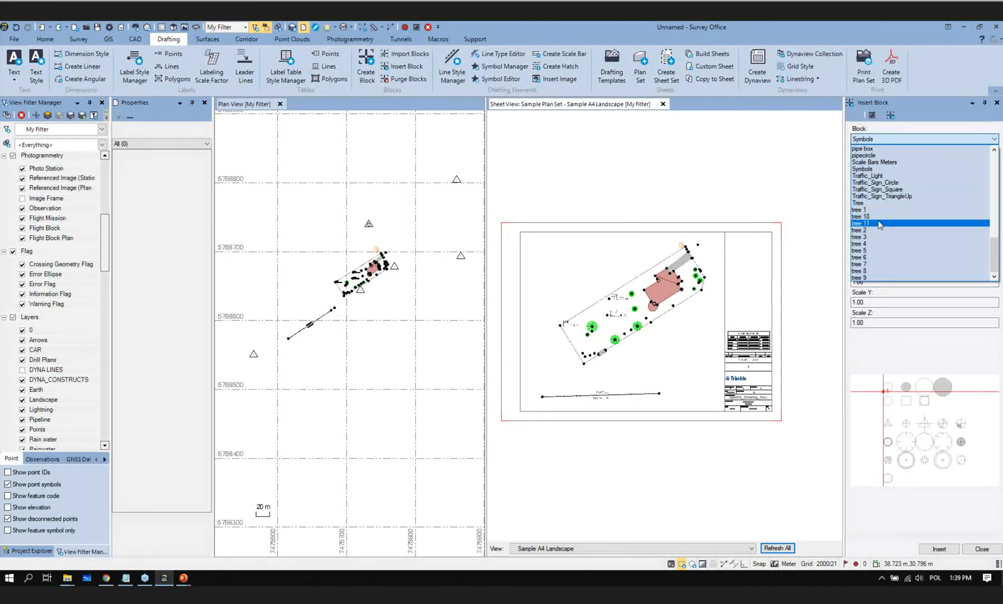
left_click(873, 234)
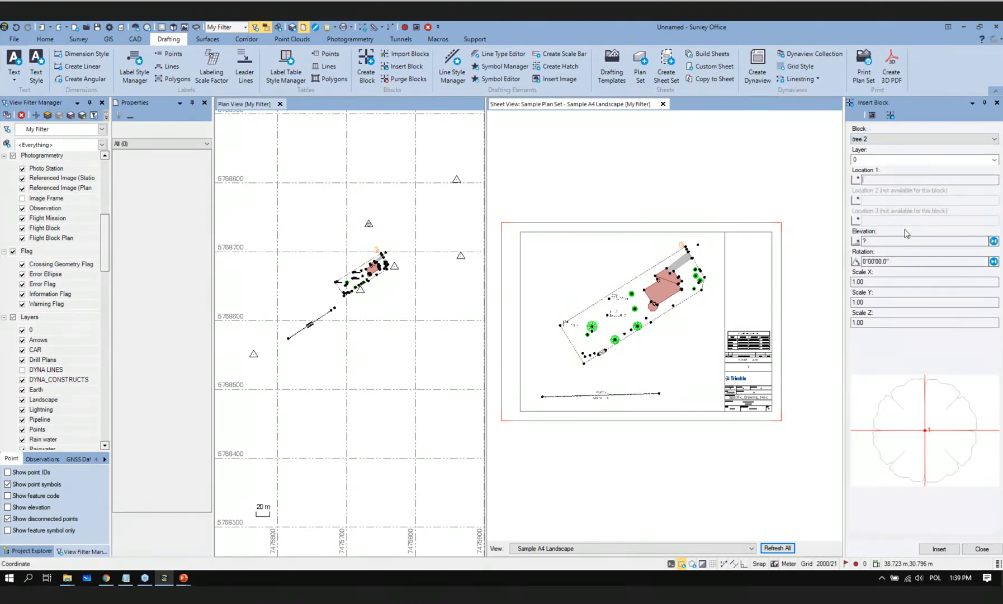
scroll(608, 312, "up", 5)
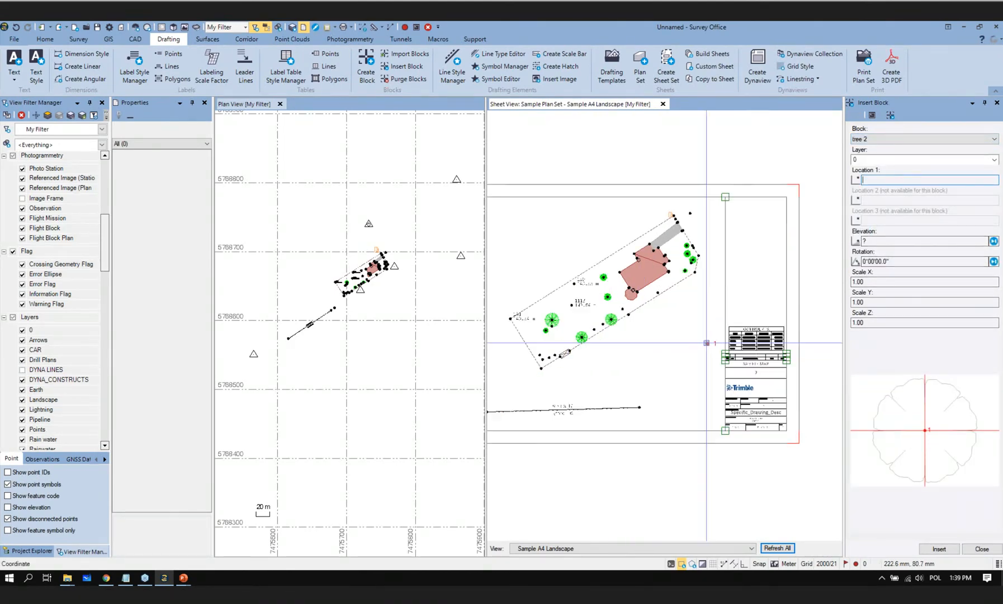
scroll(608, 312, "up", 3)
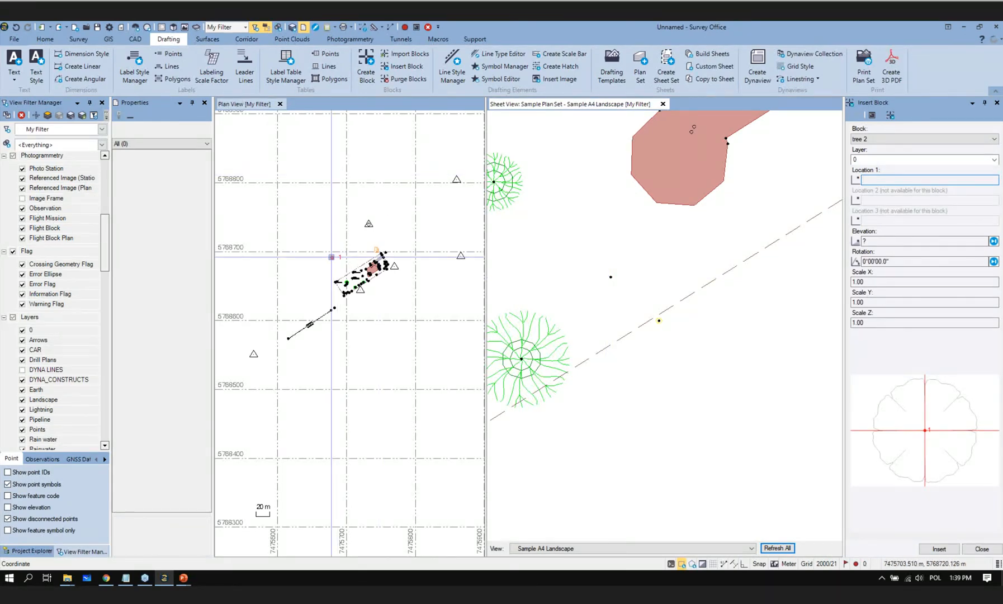
scroll(371, 293, "up", 4)
scroll(371, 293, "up", 6)
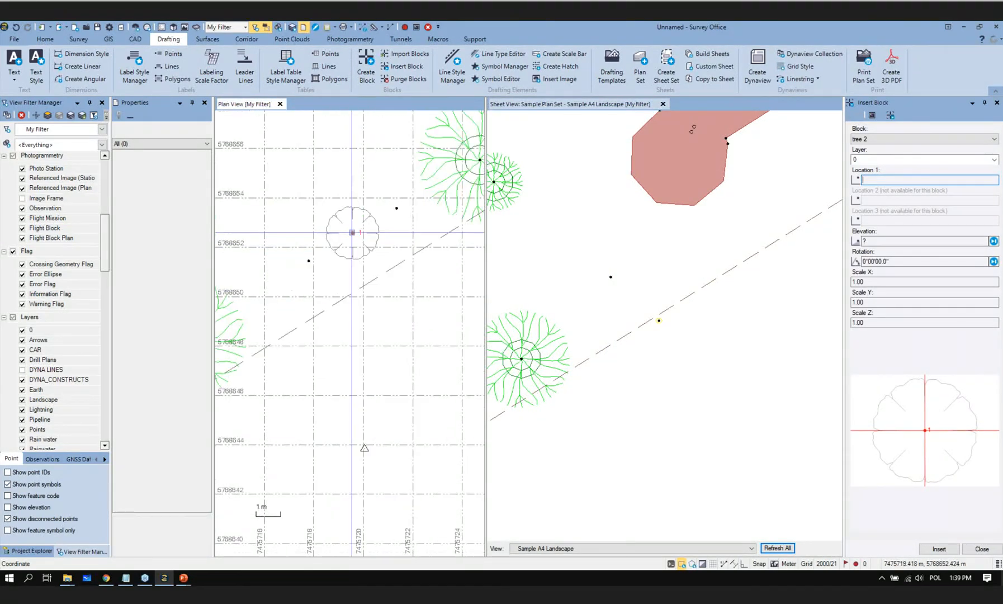
left_click(397, 208)
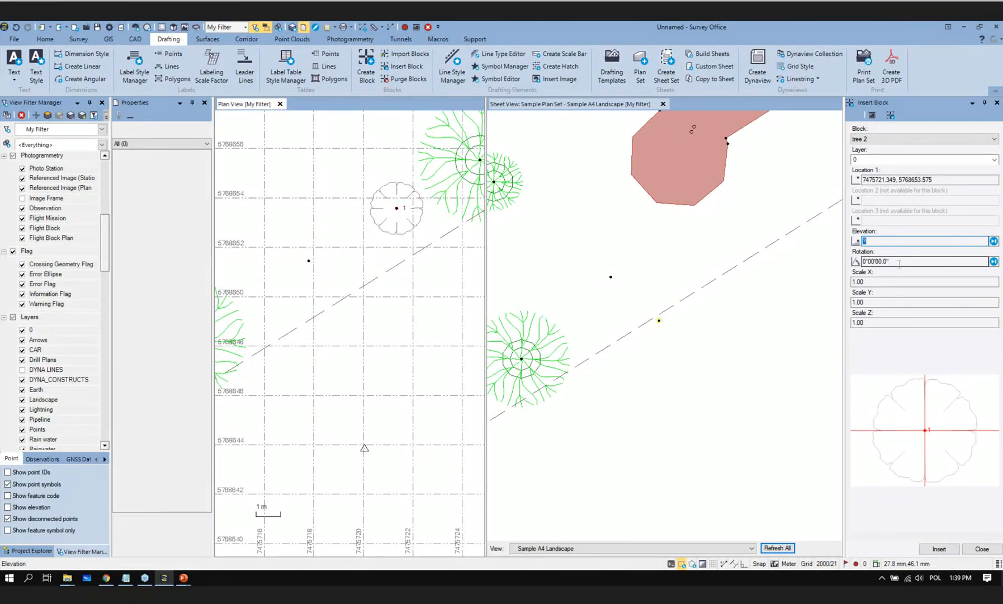
Step: Set the tree block's X and Y scale to 2 and insert it
left_click_drag(895, 283, 854, 285)
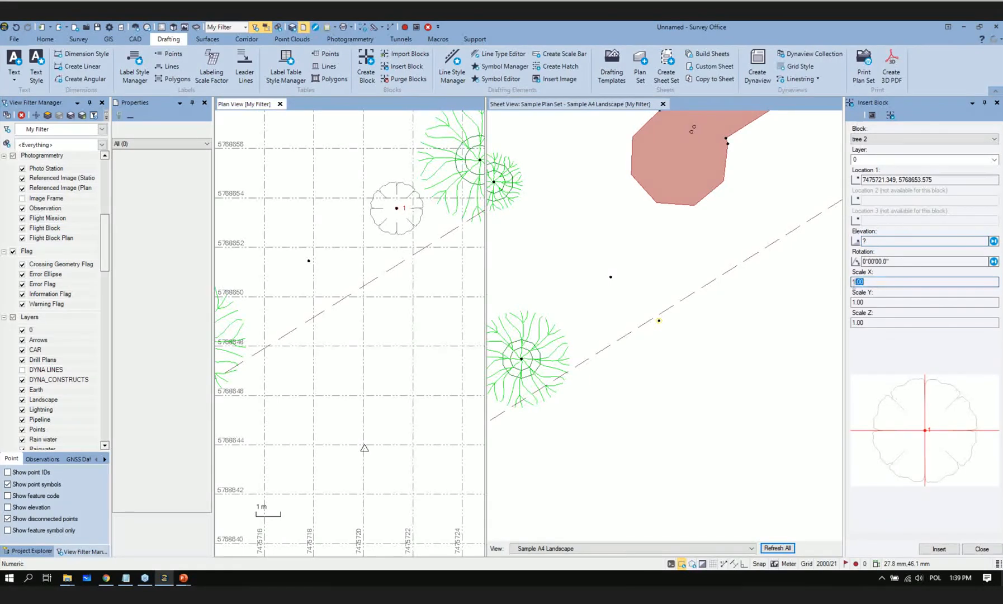
type("2")
key("Tab")
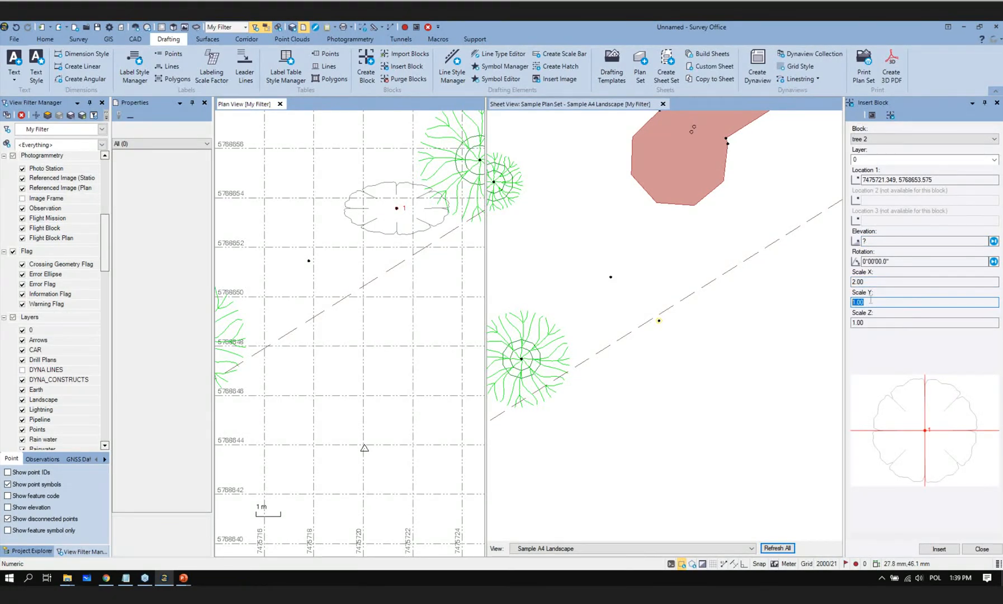
key("Tab")
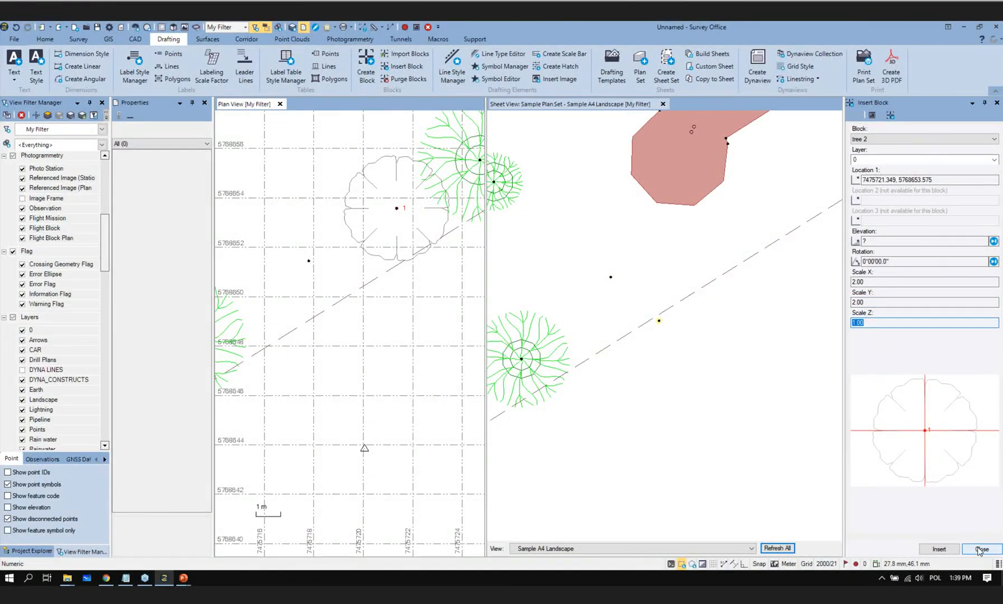
left_click(936, 550)
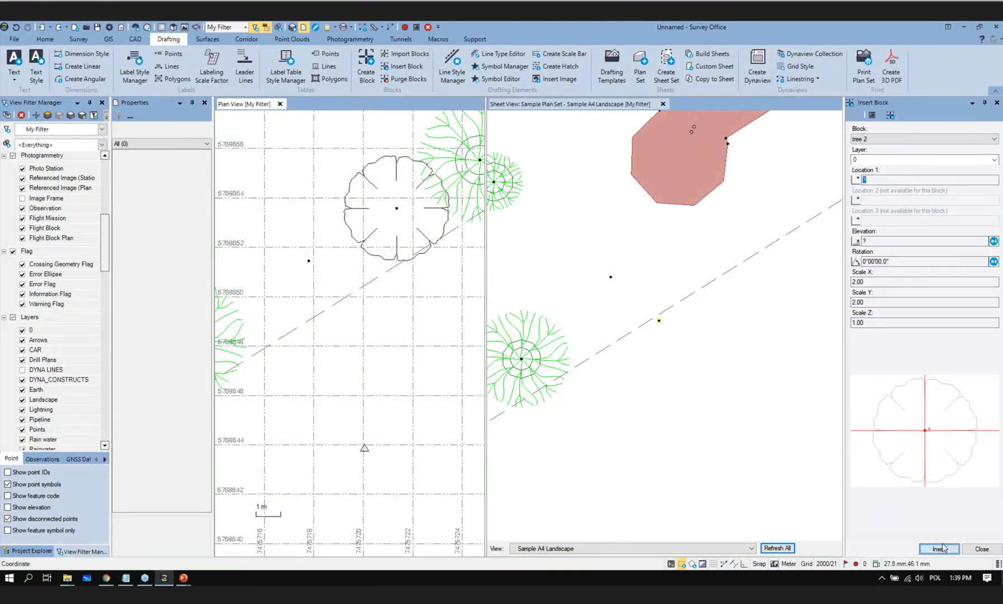
Step: Insert the 1 - 500 Scale meters block on the sheet, between the plot drawing and the lower line drawing
scroll(283, 189, "down", 5)
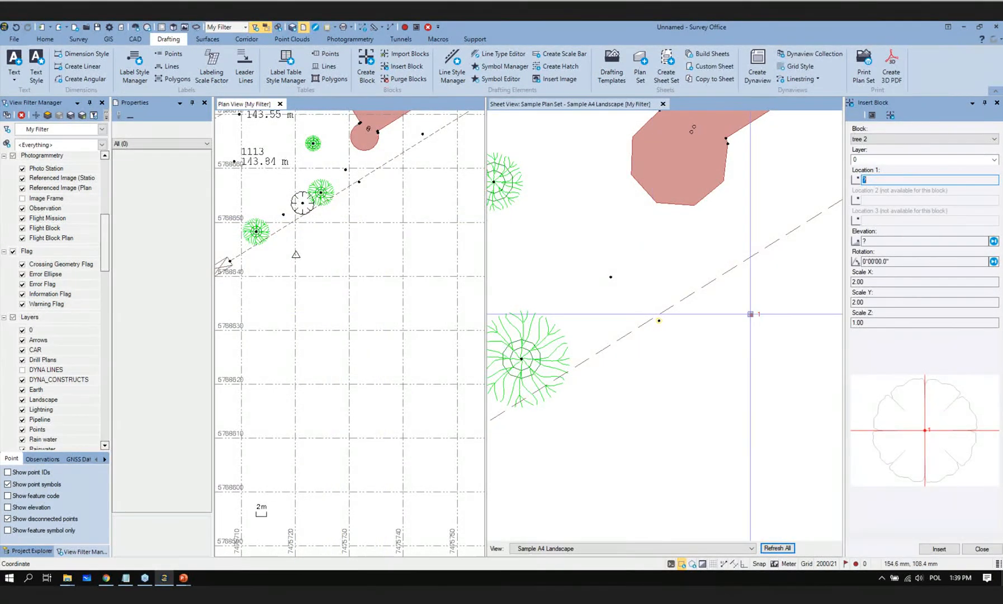
scroll(746, 274, "down", 3)
left_click(884, 139)
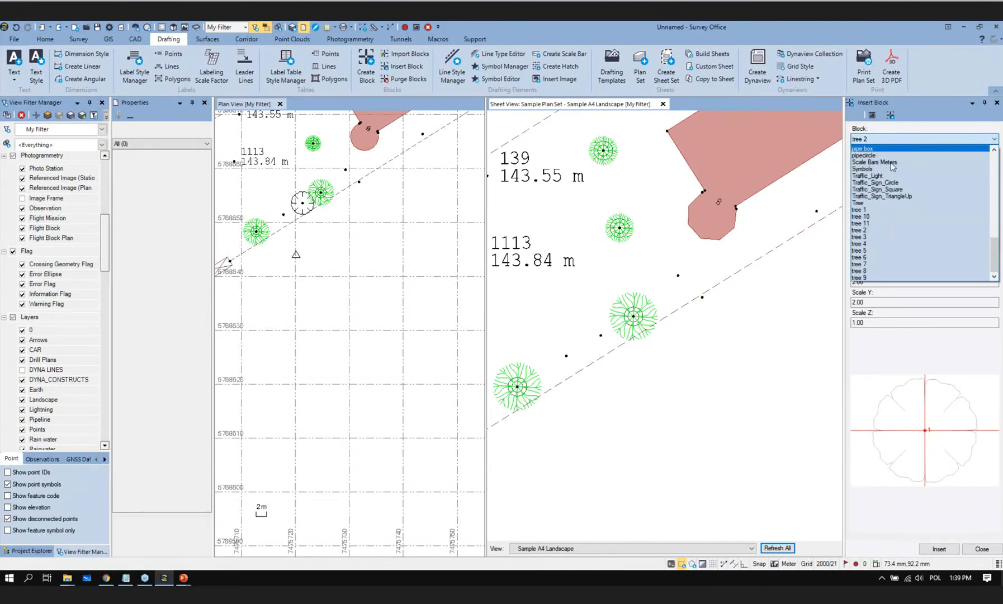
left_click_drag(988, 268, 987, 149)
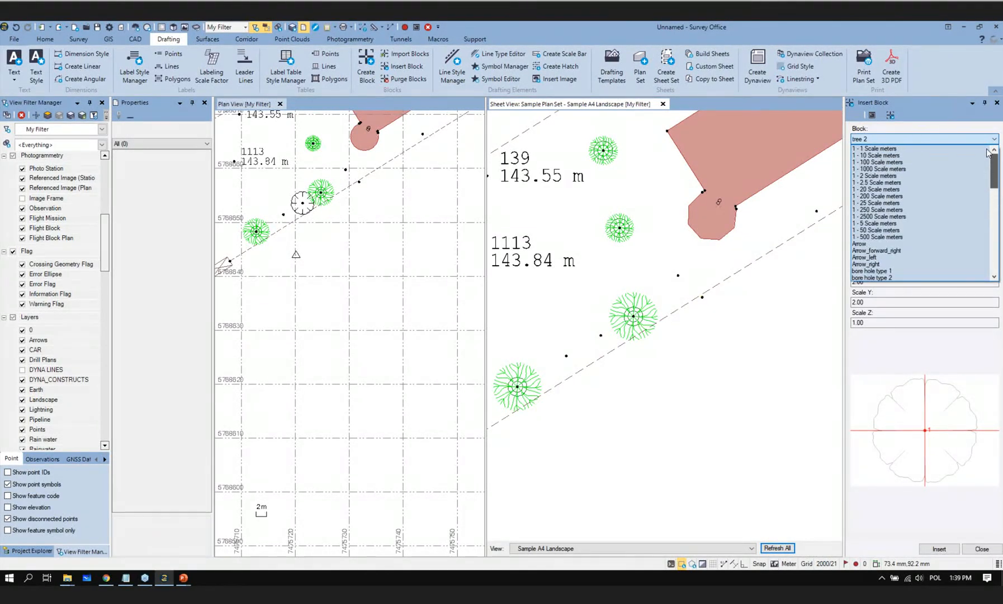
left_click(886, 237)
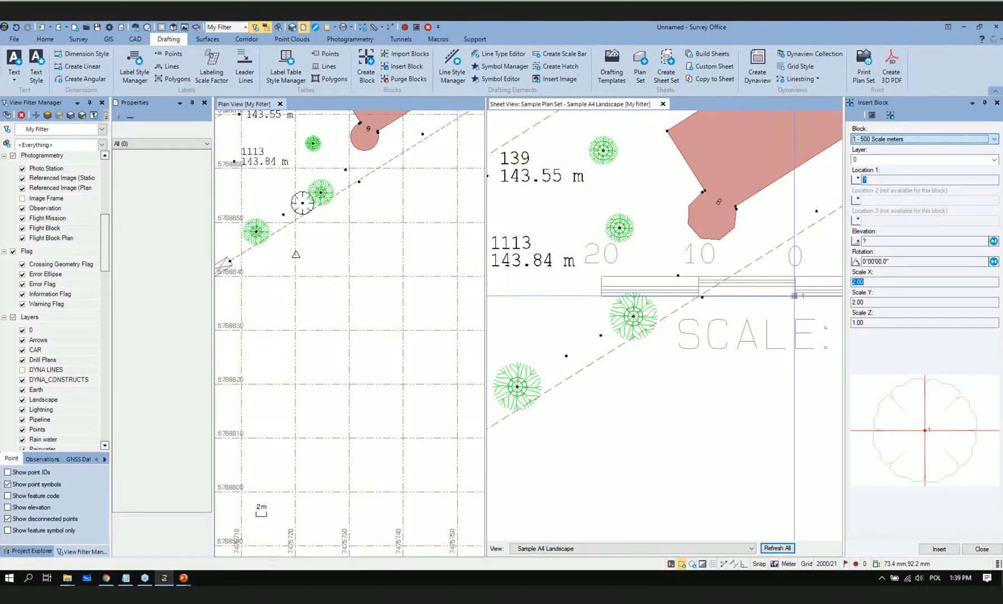
scroll(667, 418, "down", 8)
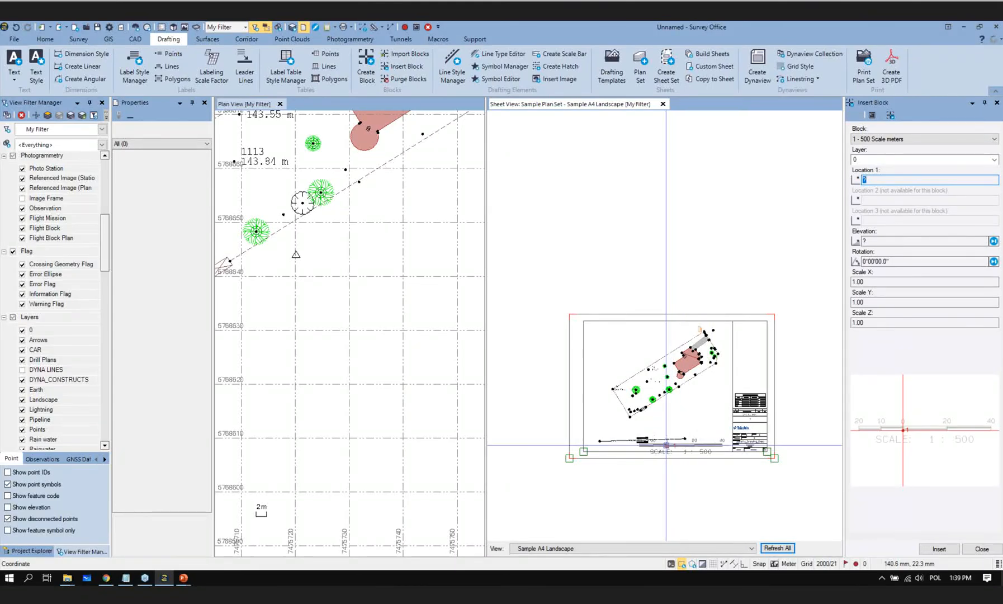
left_click(670, 423)
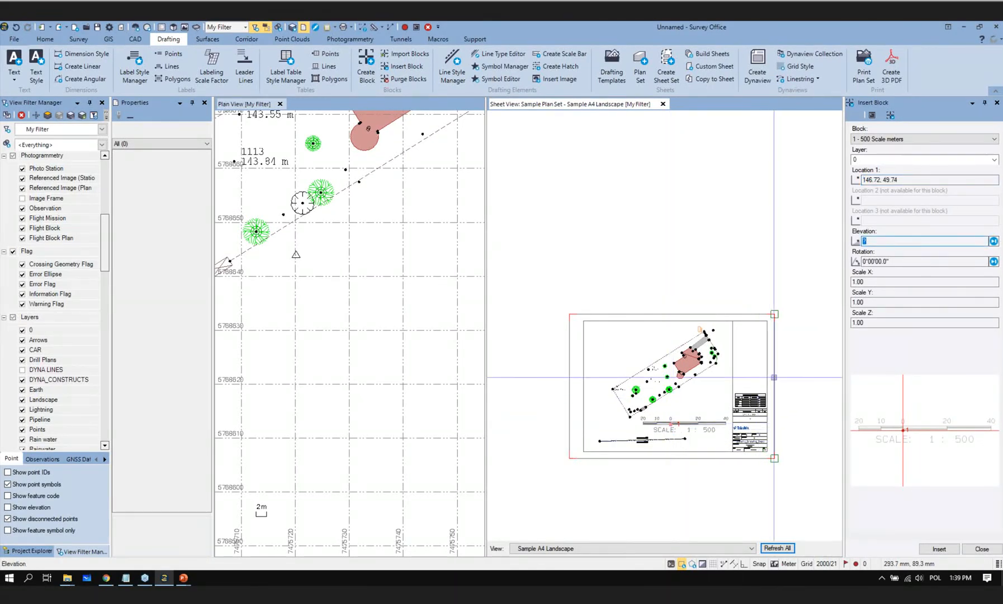
left_click(939, 549)
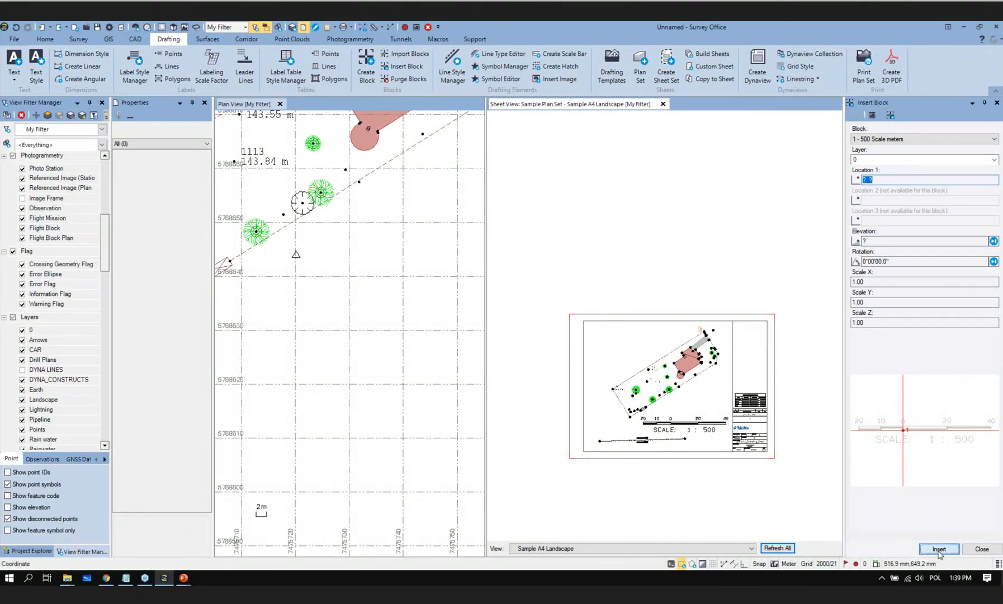
Step: Choose the NA1 north arrow block and locate it in the sheet's upper-left corner at about 52.3, 172.3
left_click(876, 140)
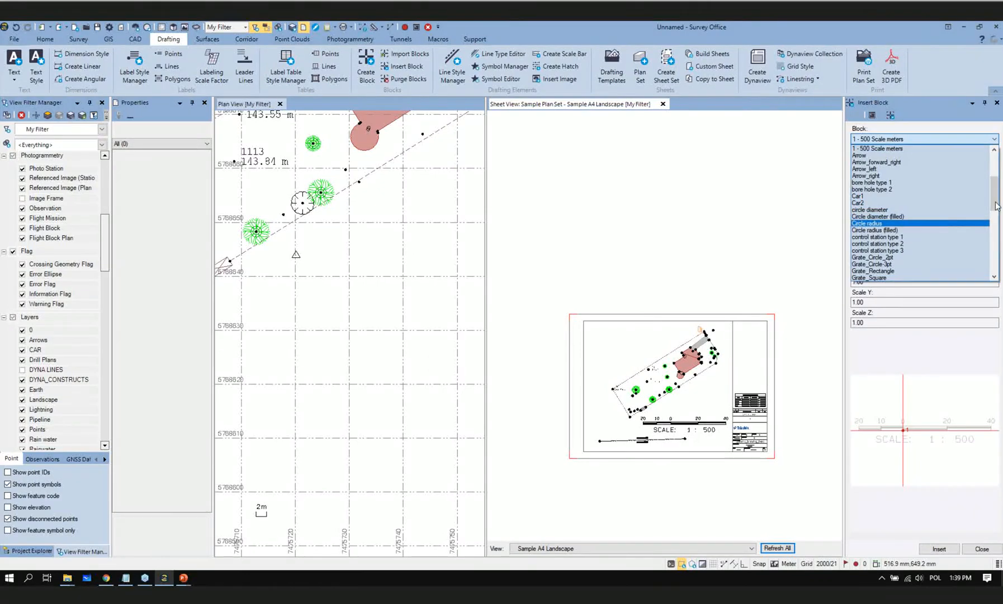
left_click_drag(992, 201, 998, 231)
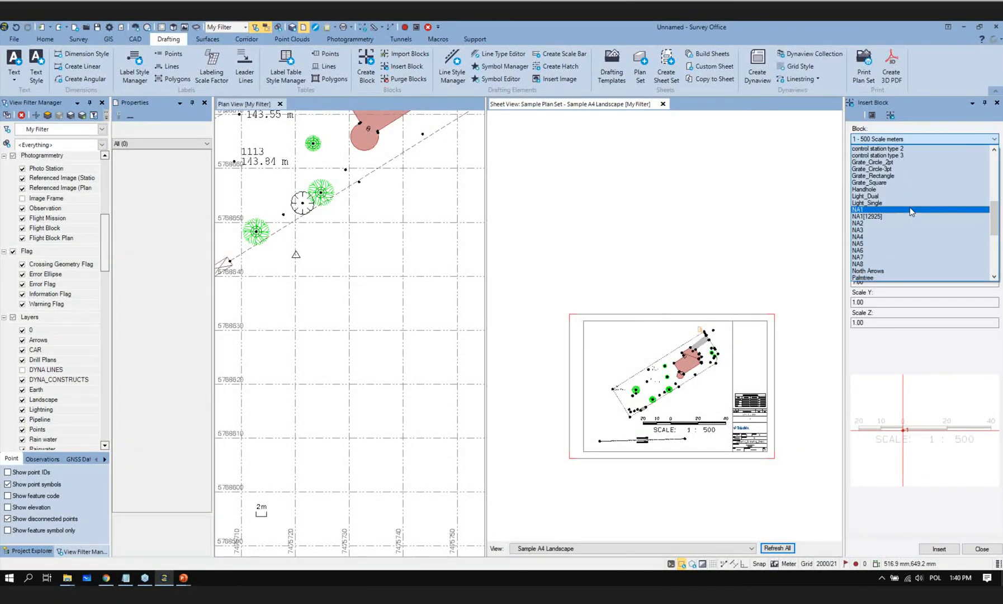
left_click(912, 210)
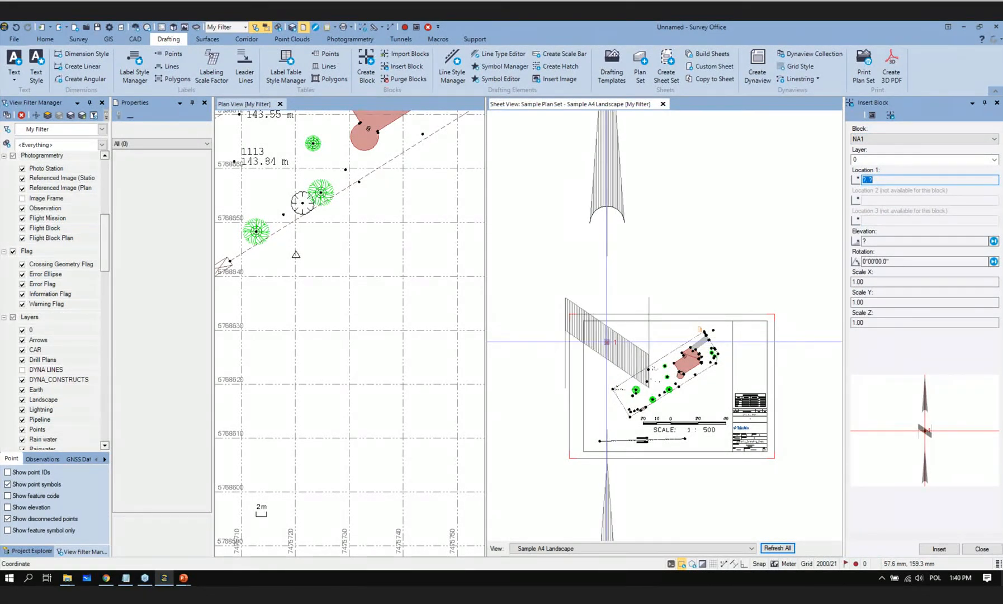
left_click(605, 339)
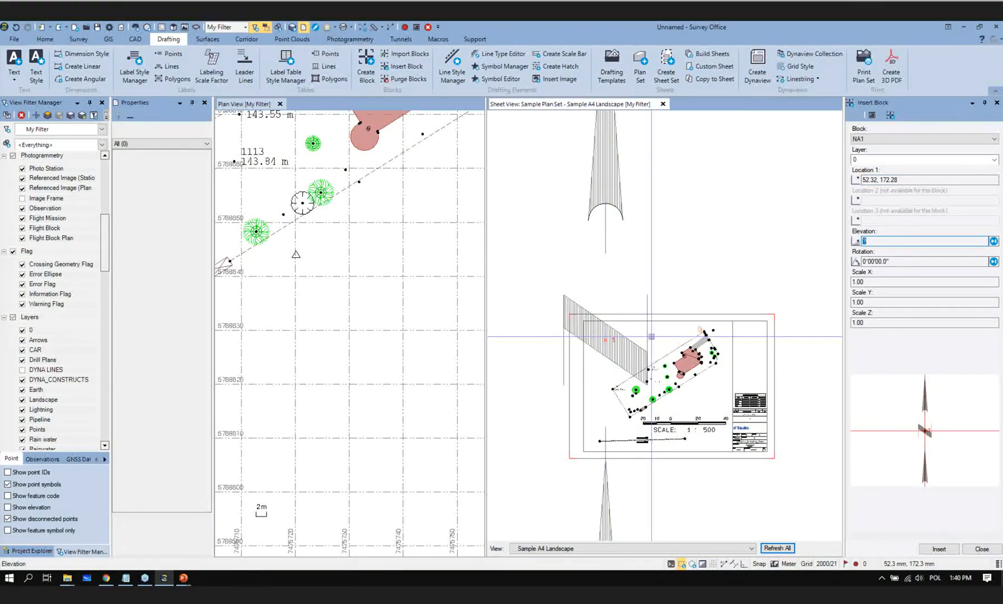
Step: Set the north arrow block's X and Y scale to 0.05, insert it and finish block insertion
left_click(873, 282)
type("0")
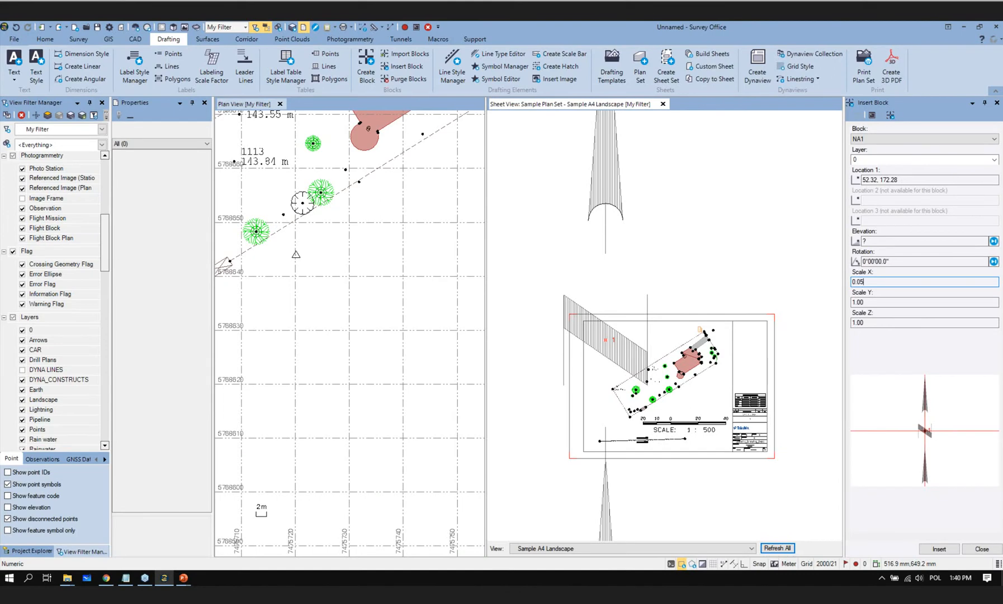
key("Tab")
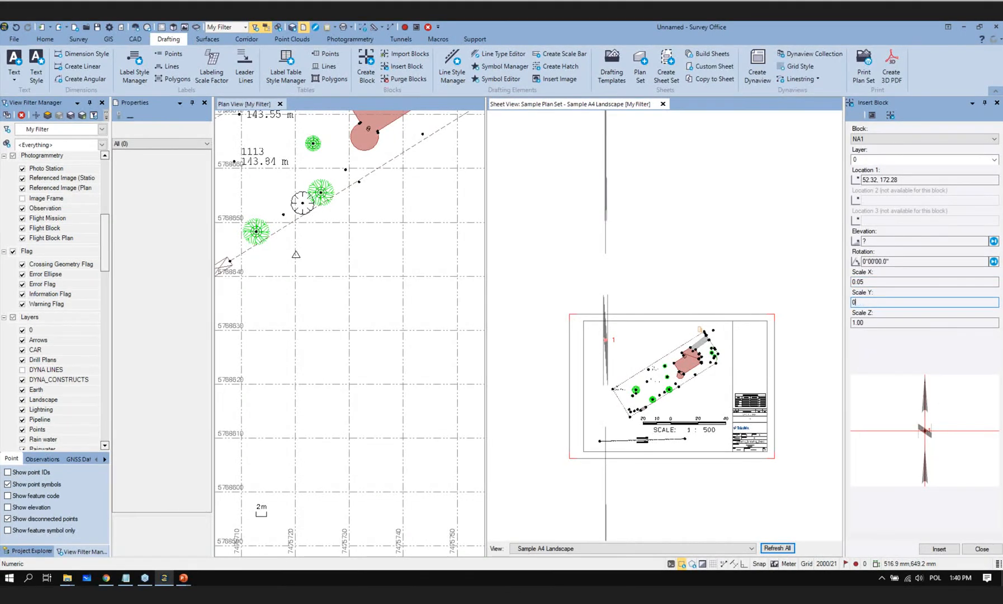
key("Tab")
scroll(595, 358, "up", 2)
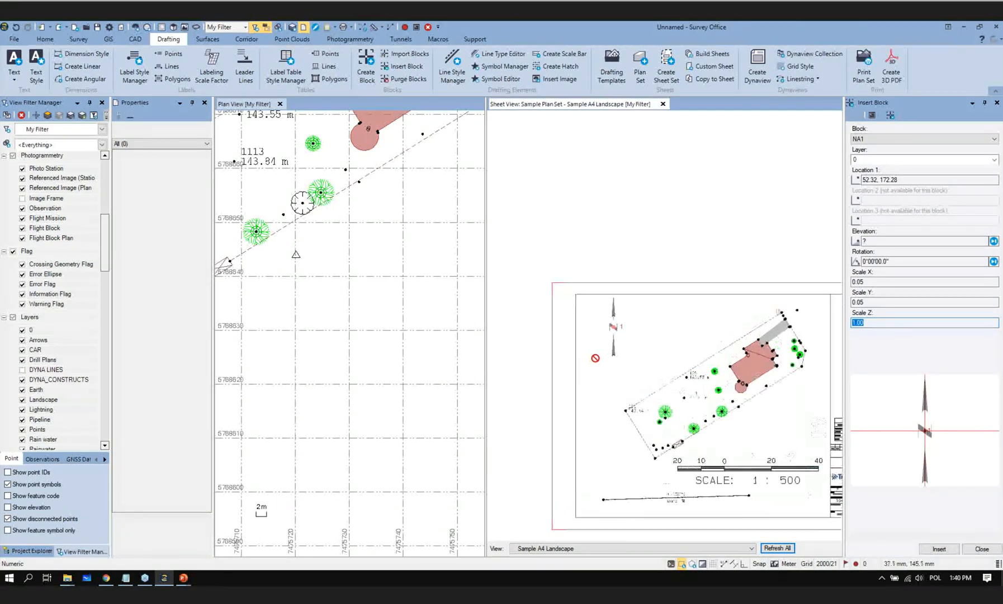
scroll(595, 358, "up", 2)
left_click(941, 548)
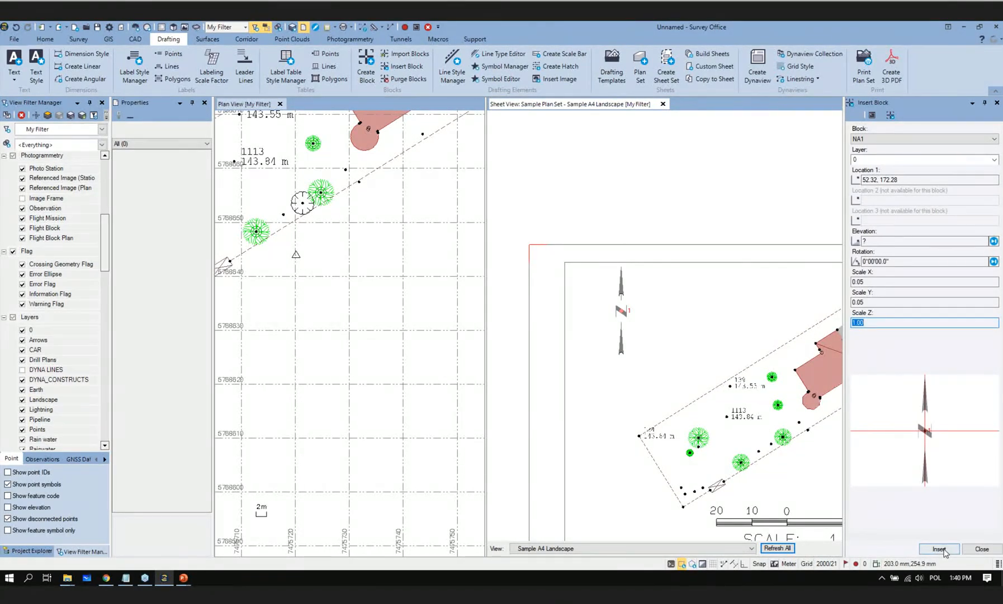
left_click(981, 549)
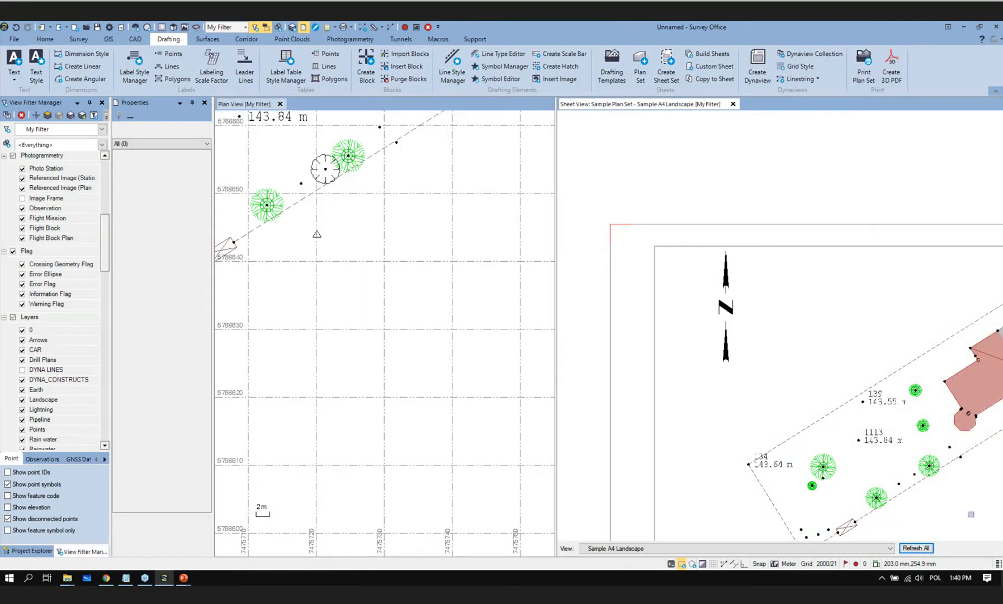
Step: Rotate the north arrow block on the sheet freehand to about 355°39'
scroll(640, 345, "down", 2)
middle_click_drag(639, 345, 616, 329)
left_click(654, 313)
left_click(680, 313)
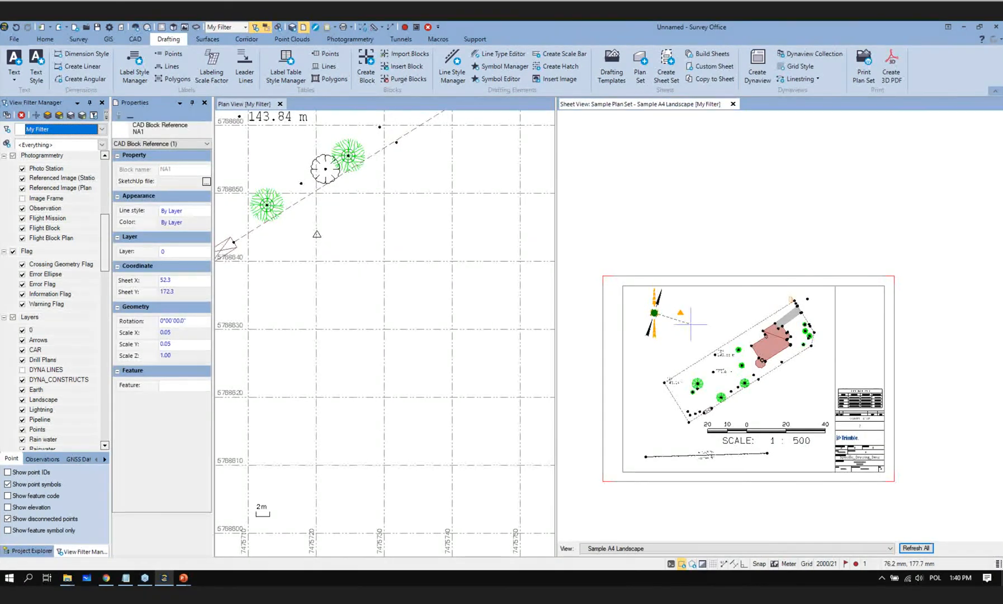
left_click(745, 310)
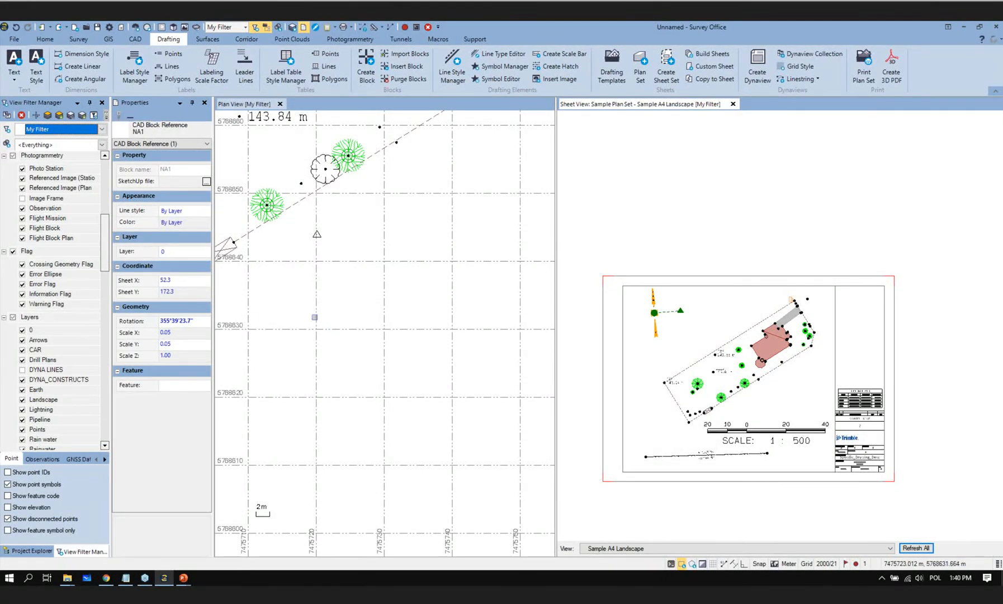
Step: Set the north arrow block's rotation to 0
left_click(137, 322)
type("0")
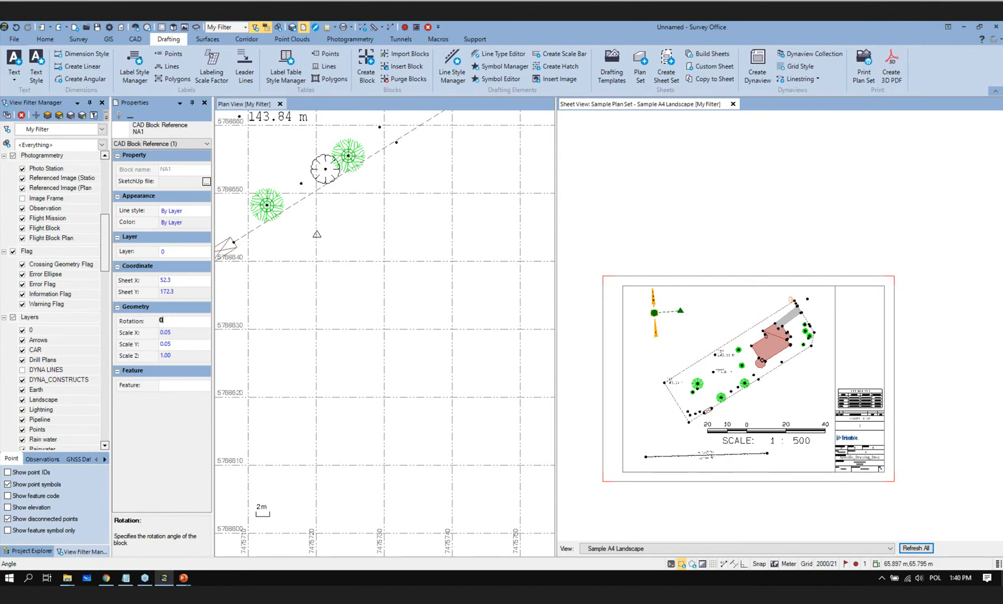
key("Tab")
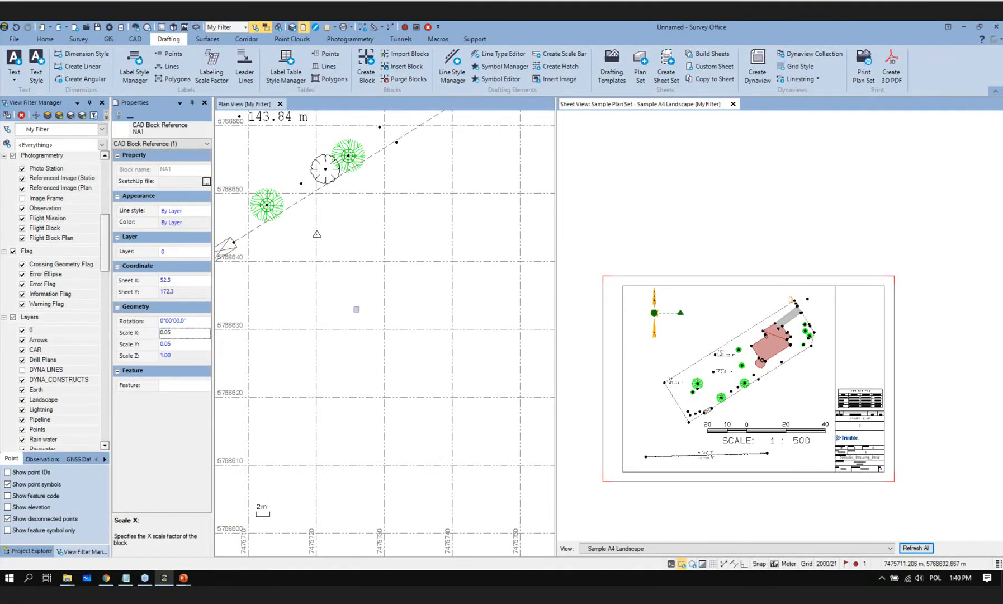
Step: Refresh all views on the Sample A4 Landscape sheet to update its contents from the plan
scroll(789, 213, "down", 1)
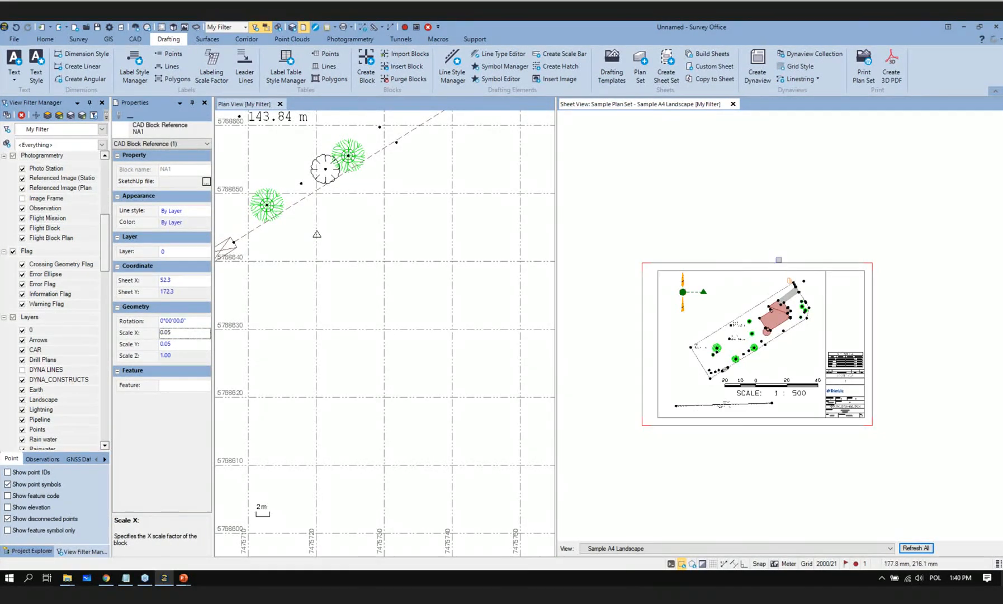
middle_click_drag(779, 260, 790, 210)
left_click(916, 548)
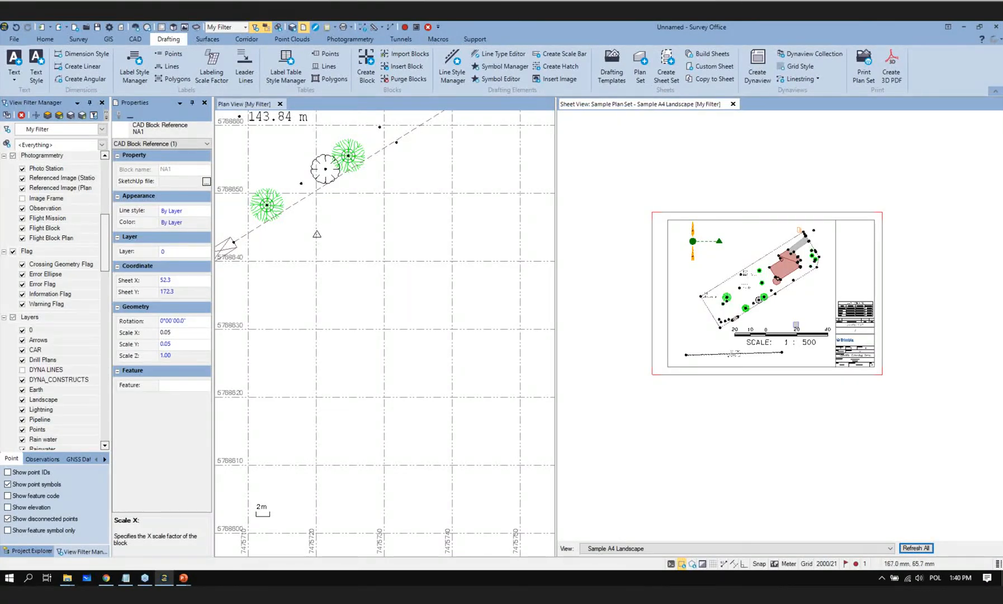
scroll(771, 284, "up", 1)
scroll(366, 255, "down", 5)
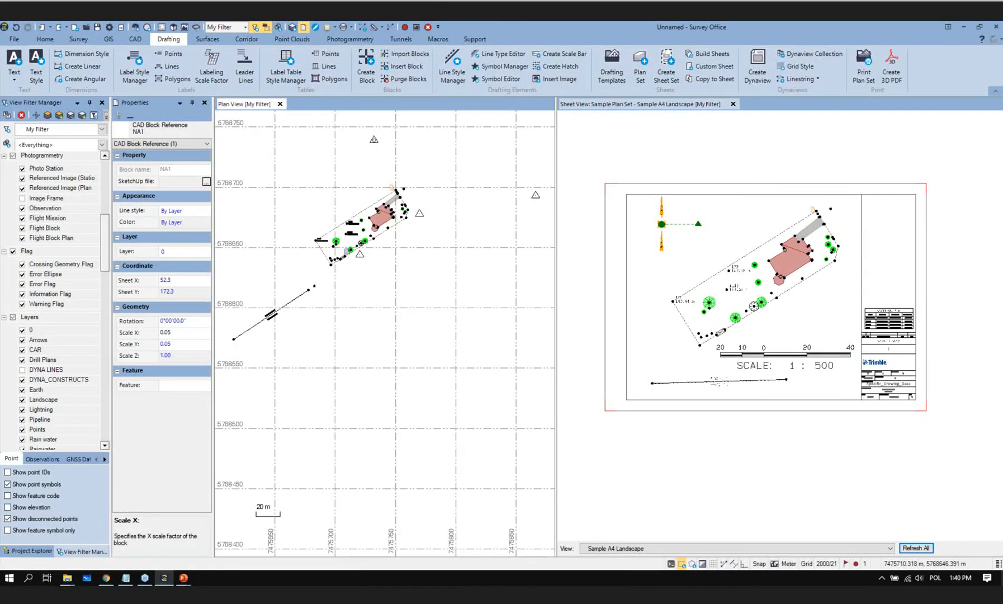
scroll(775, 319, "up", 1)
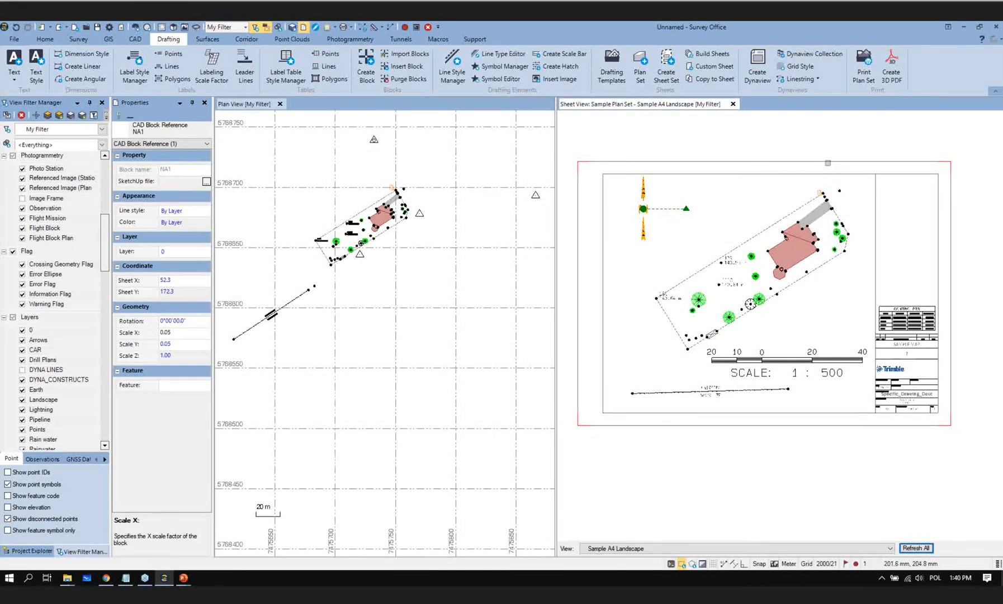
Step: Start printing the Sample Plan Set, limited to the single sheet set Sample A4 Landscape
left_click(865, 81)
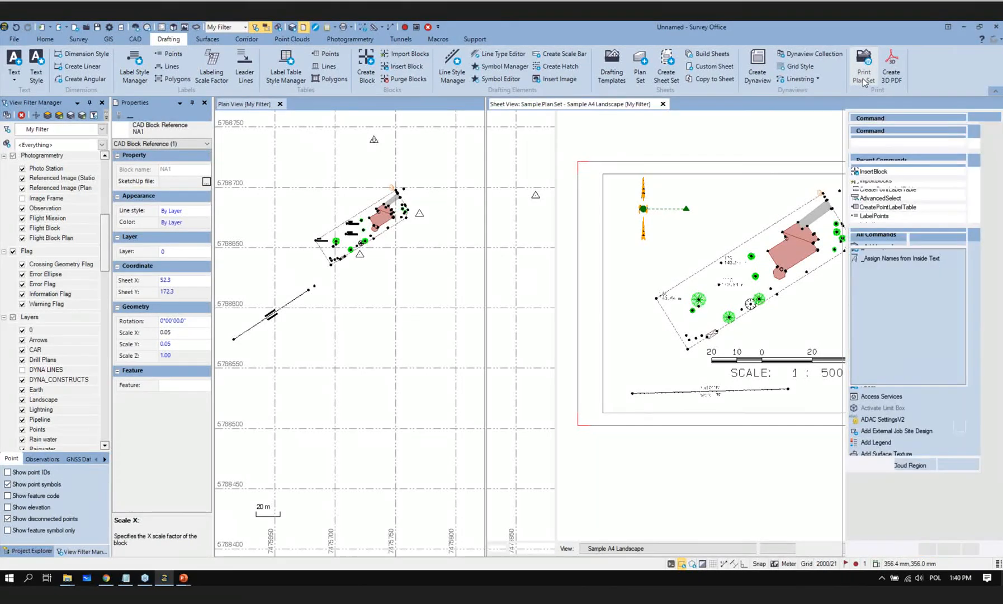
left_click(865, 157)
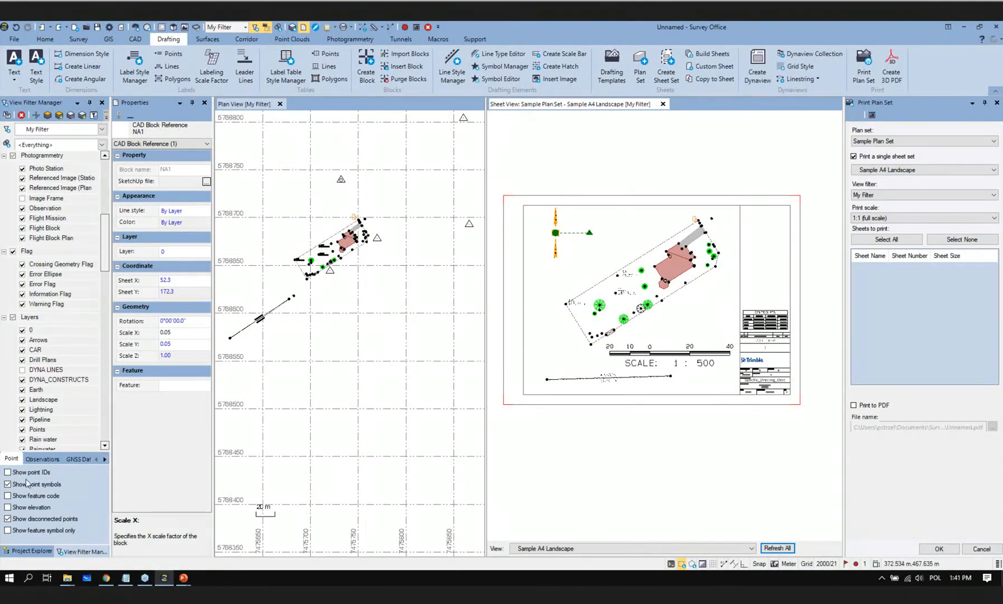
Step: Create a custom sheet named PRINTOUT 1 in the Sample A4 Landscape sheet set
left_click(28, 551)
left_click(43, 150)
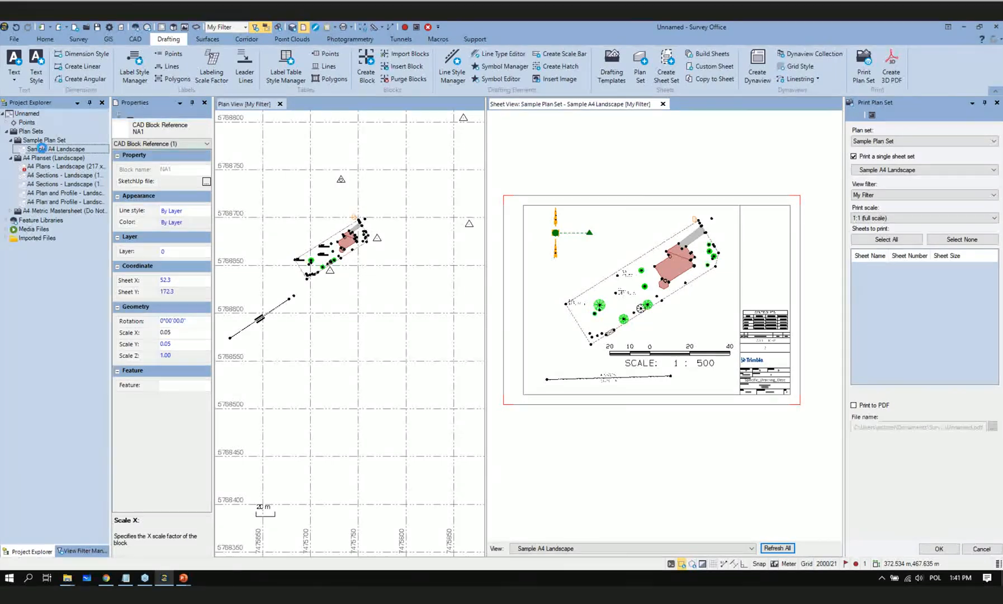
right_click(43, 150)
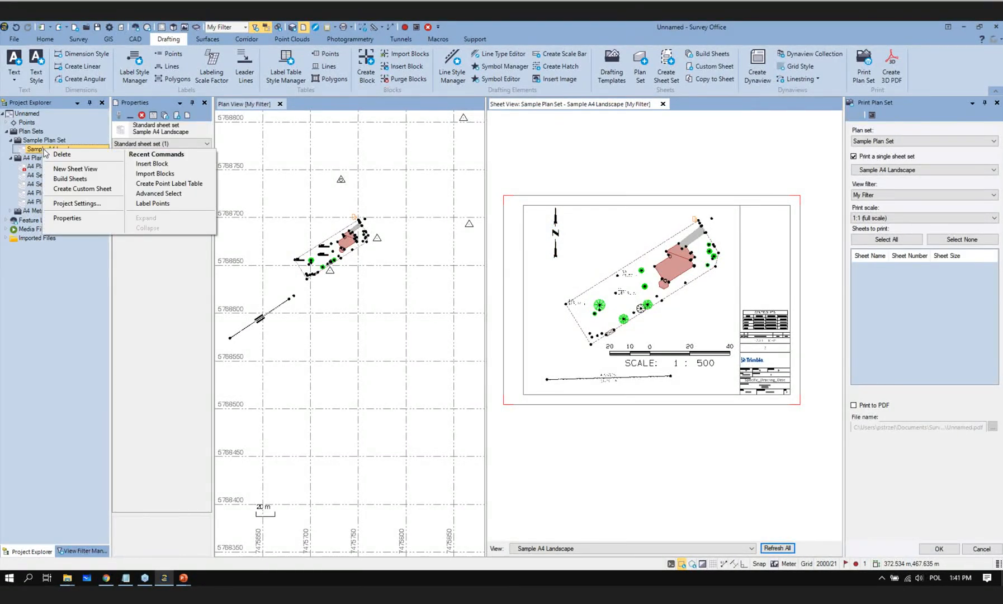
left_click(92, 189)
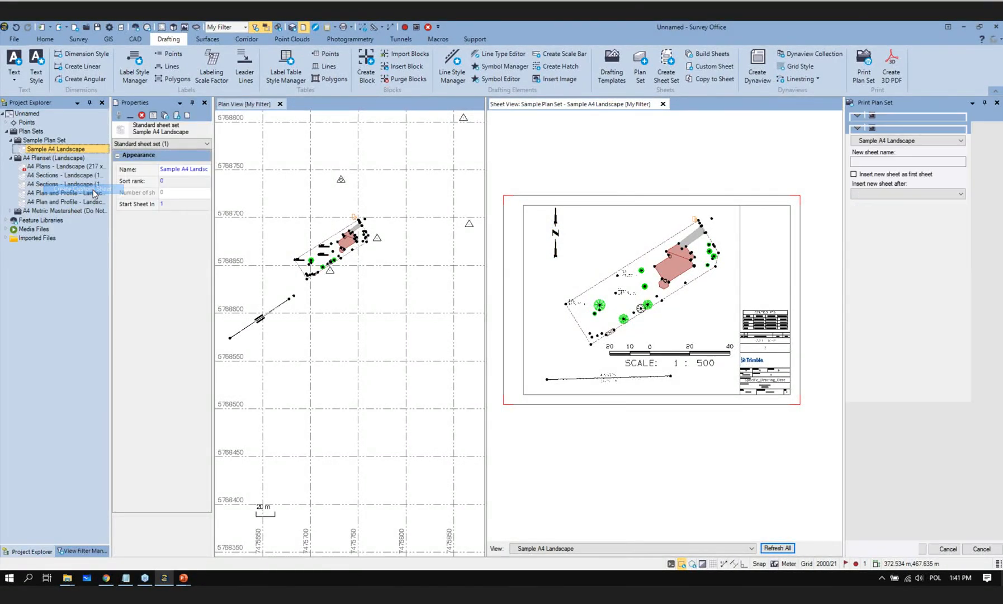
left_click(895, 162)
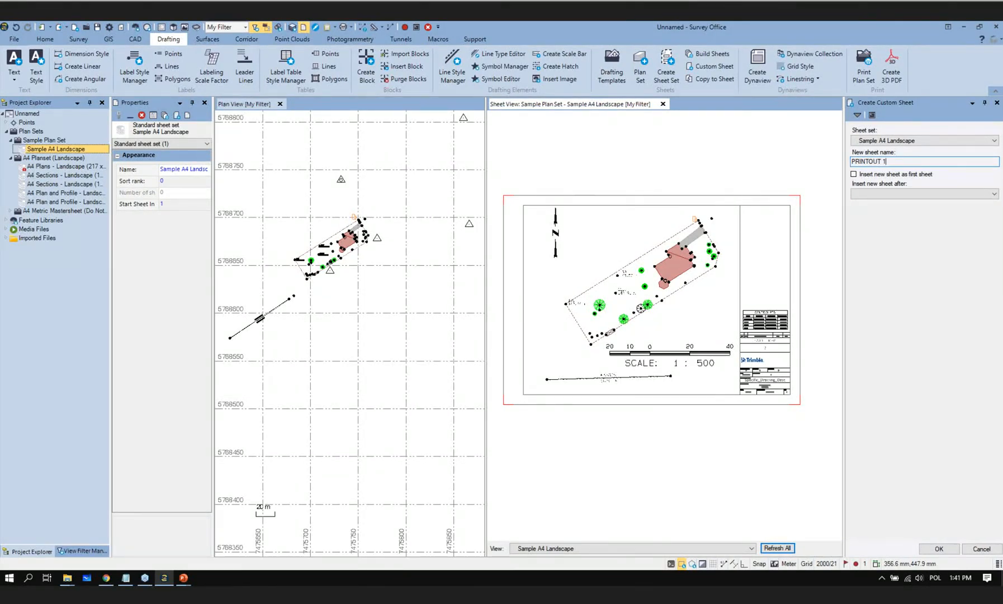
left_click(939, 549)
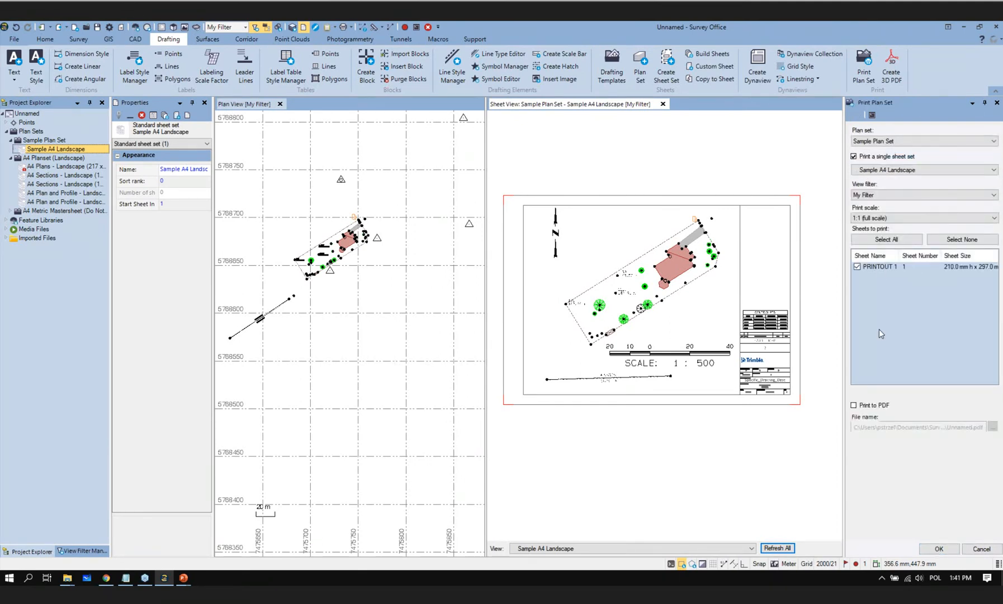
Step: Print the PRINTOUT 1 sheet to the PDF file Unnamed.pdf, and minimise the opened document
left_click(854, 405)
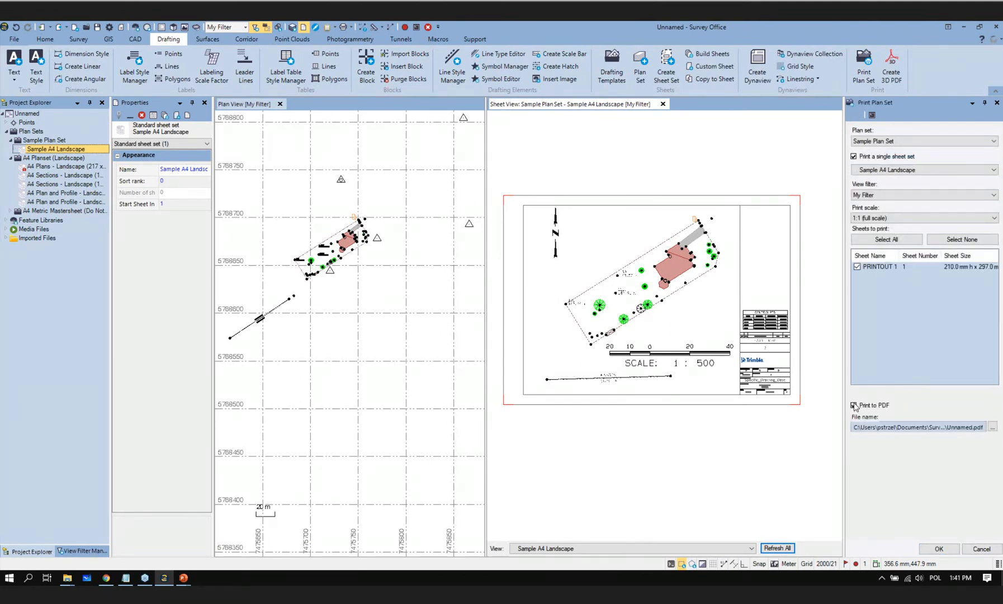
left_click(938, 549)
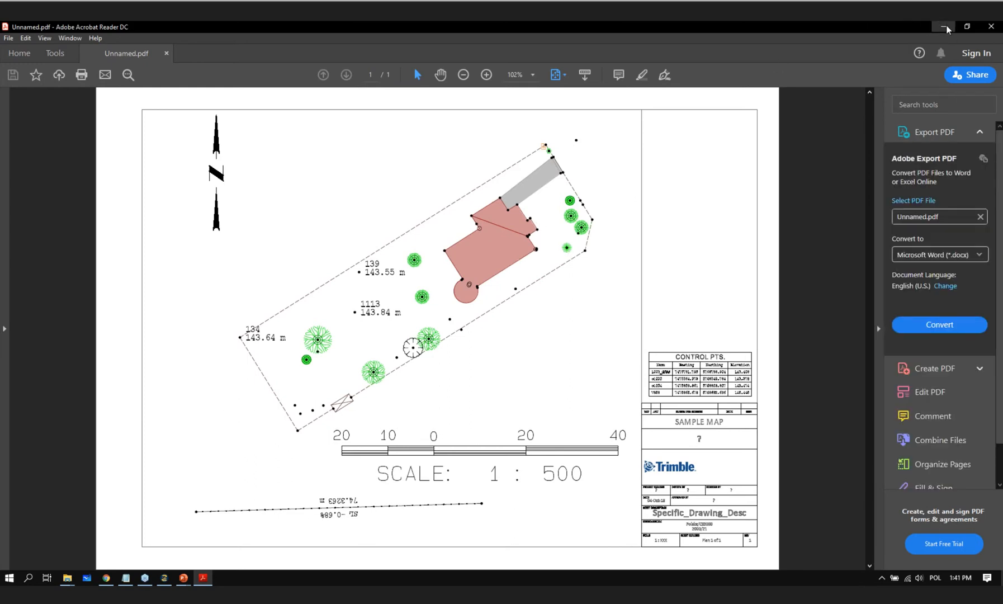
left_click(947, 25)
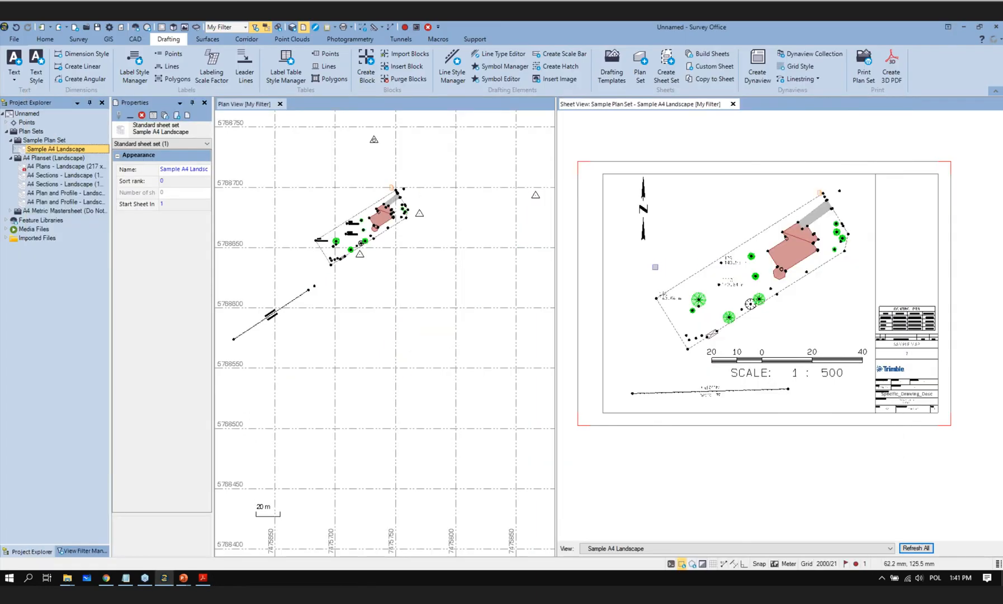